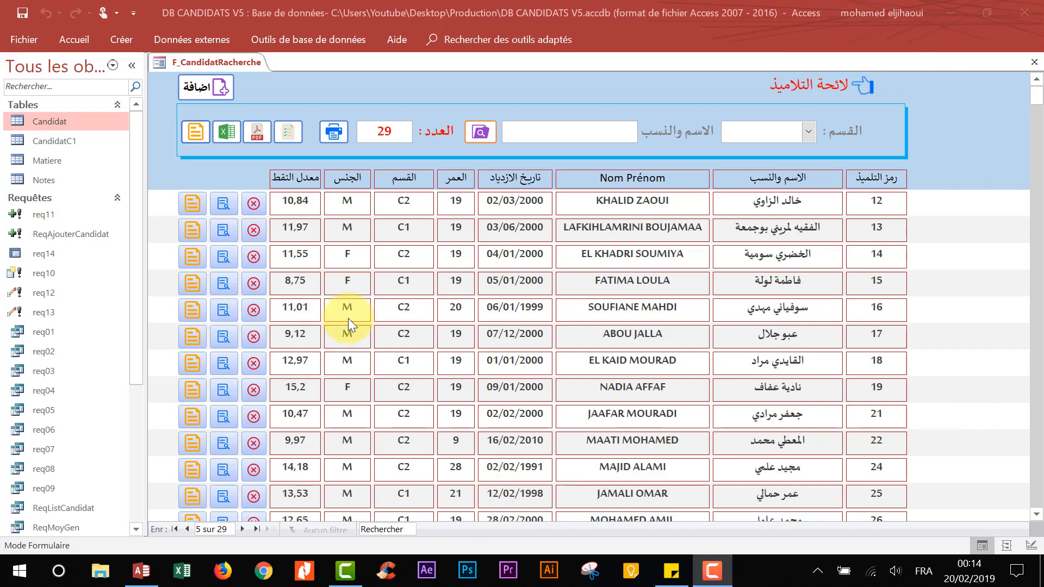
Step: Preview the finished RELEVE DE NOTES report and examine its personal details, subject marks, general average and class averages
left_click(197, 133)
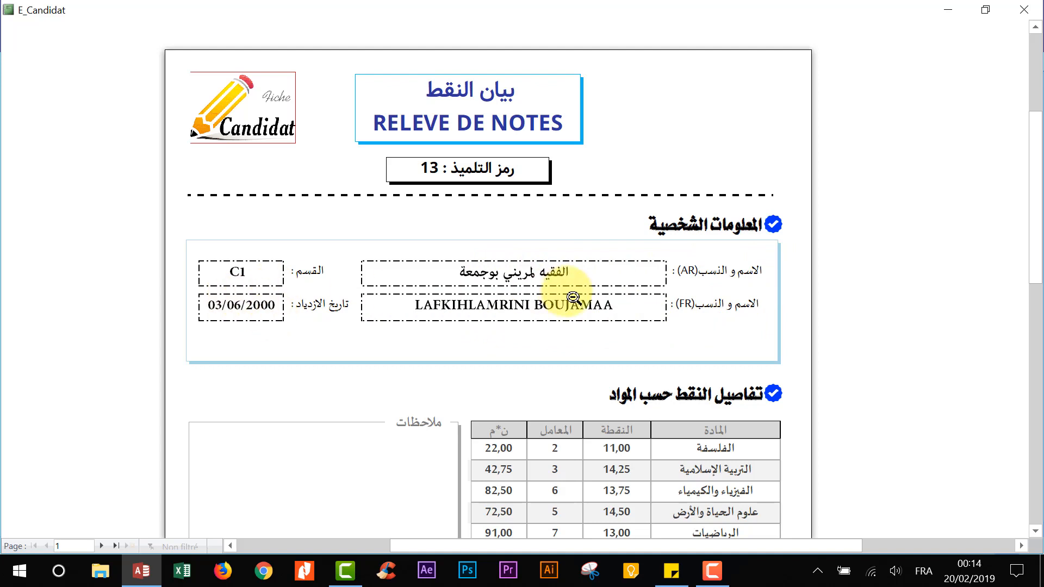
scroll(559, 283, "down", 5)
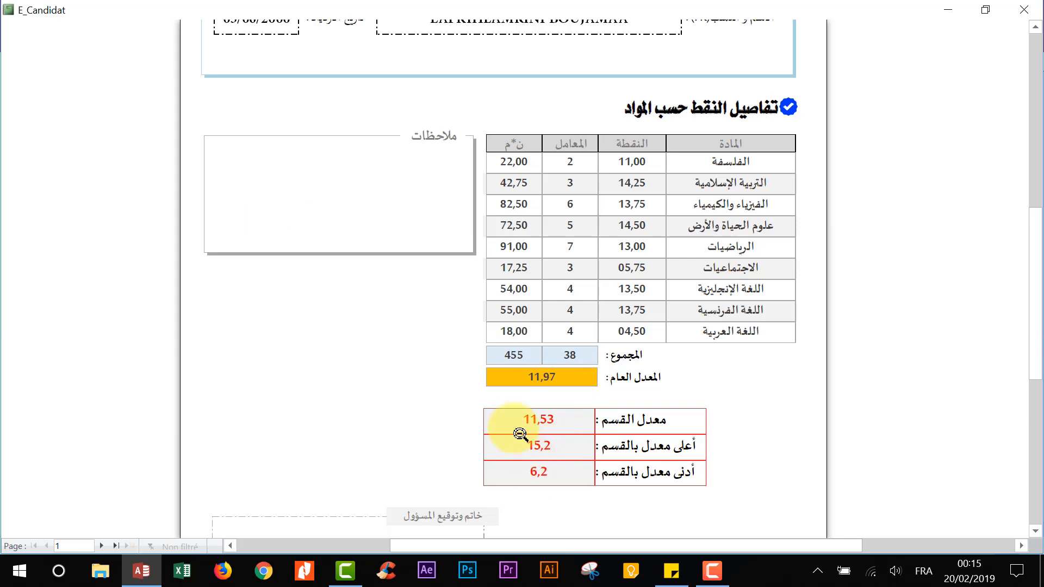
left_click(600, 140)
left_click(1024, 10)
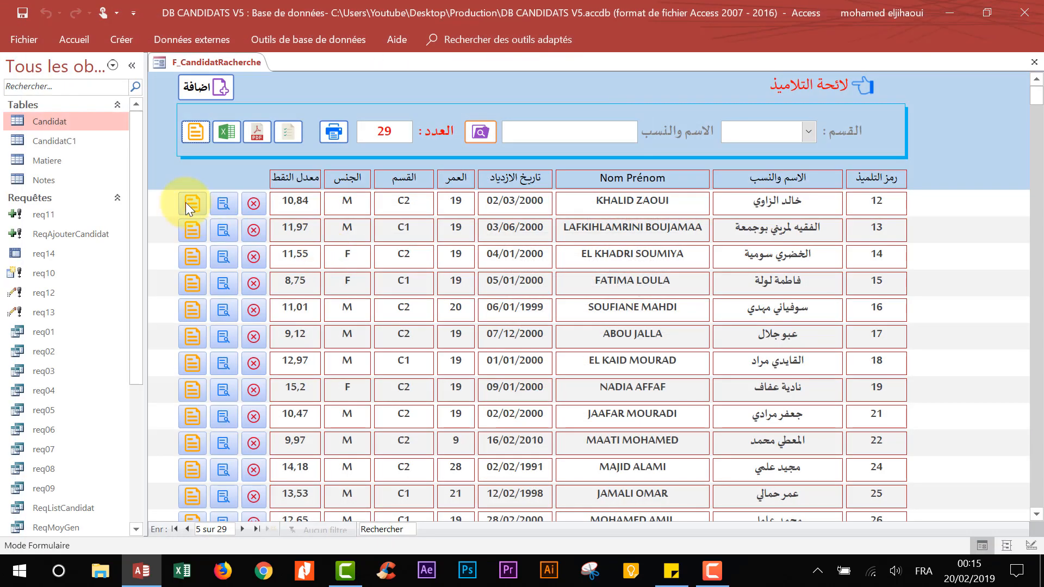
left_click(198, 133)
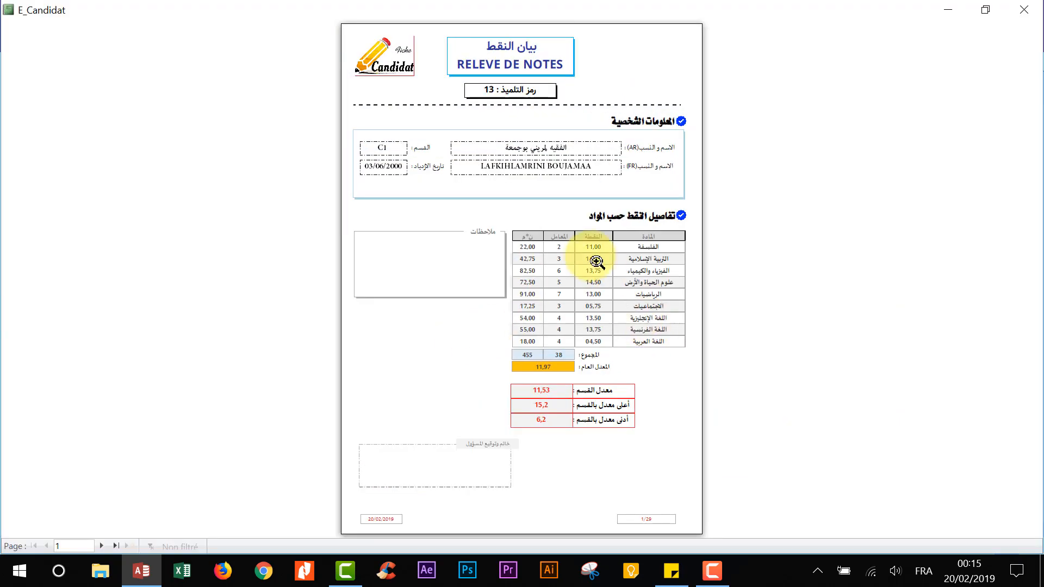
left_click(1024, 10)
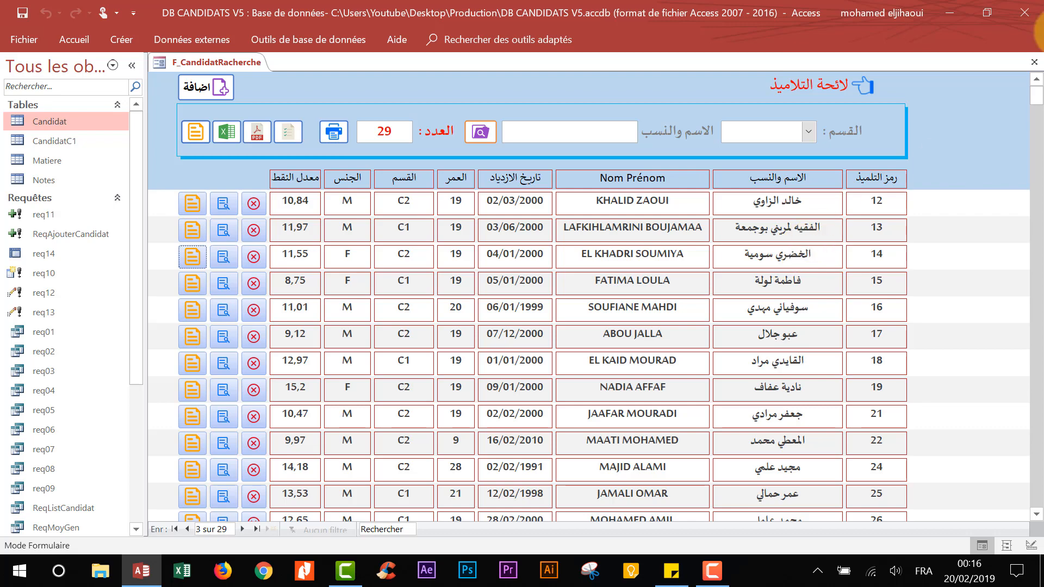
Step: Close the finished database and open the DB CANDIDATS V5 database from the desktop
left_click(1019, 16)
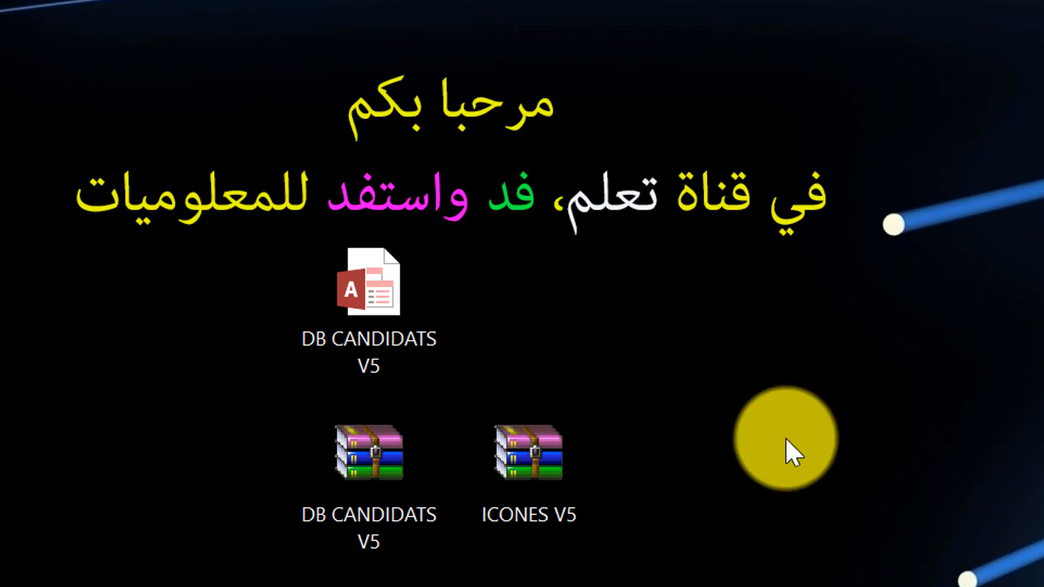
left_click_drag(755, 411, 168, 571)
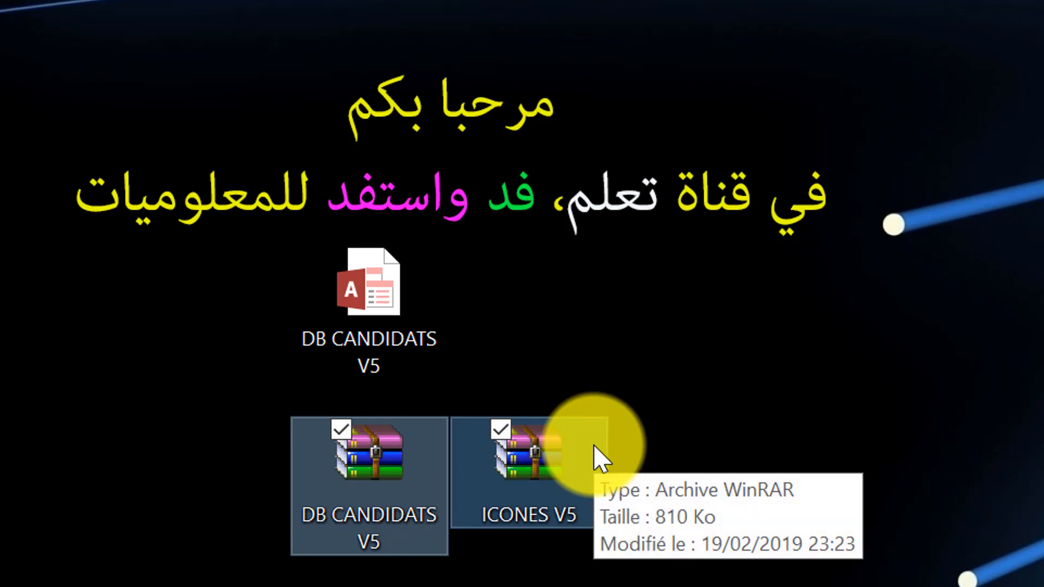
left_click(369, 286)
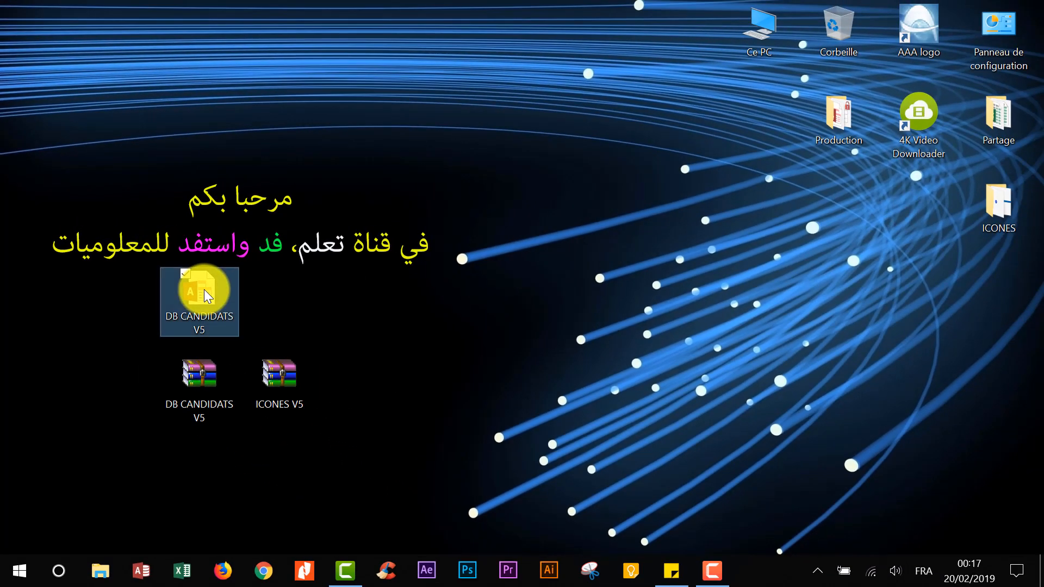
double_click(215, 291)
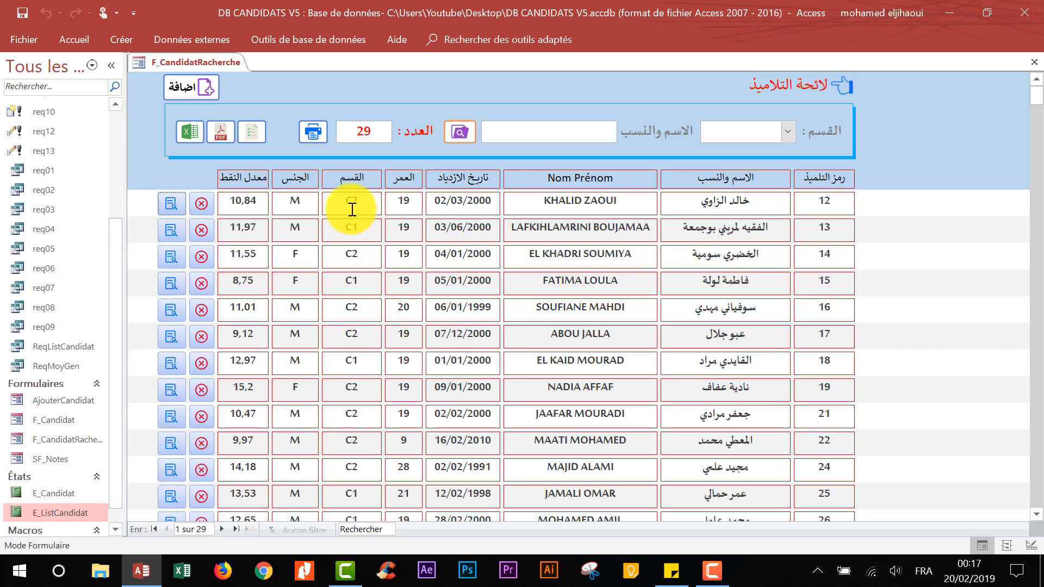
Step: Create a blank report and widen it to about 17 cm in Design view
left_click(118, 39)
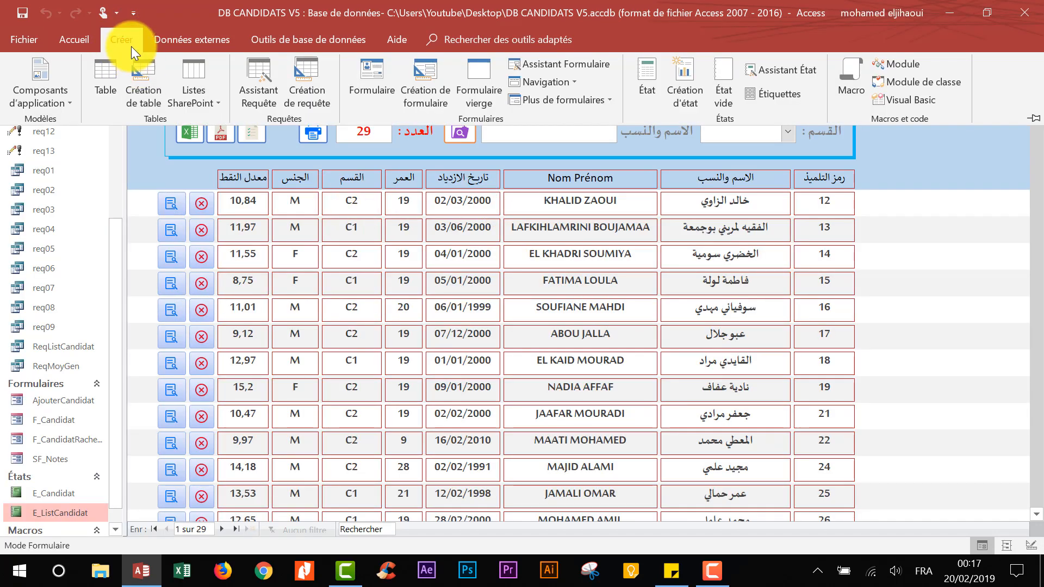
double_click(132, 47)
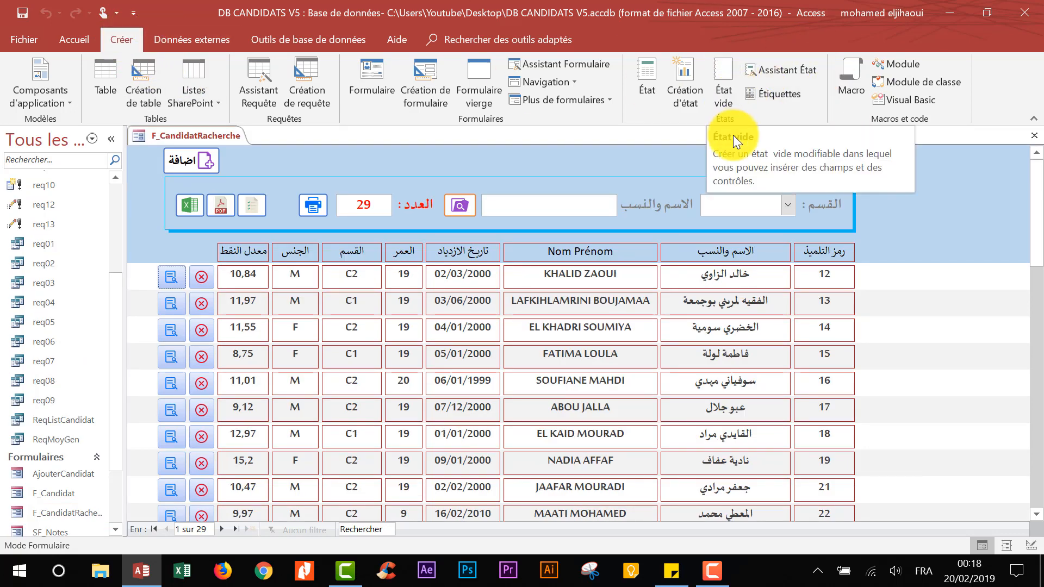
left_click(728, 67)
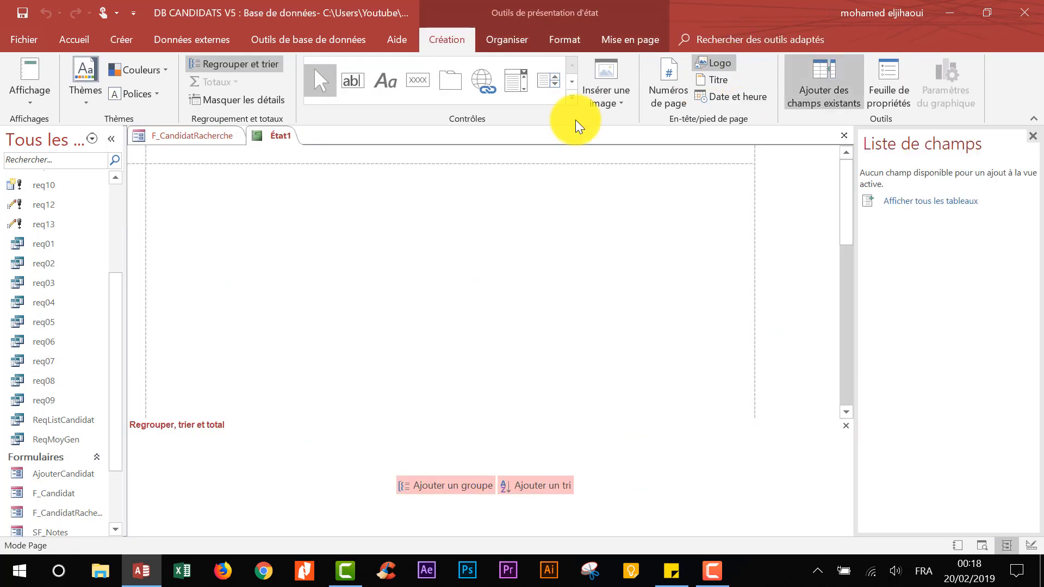
right_click(287, 146)
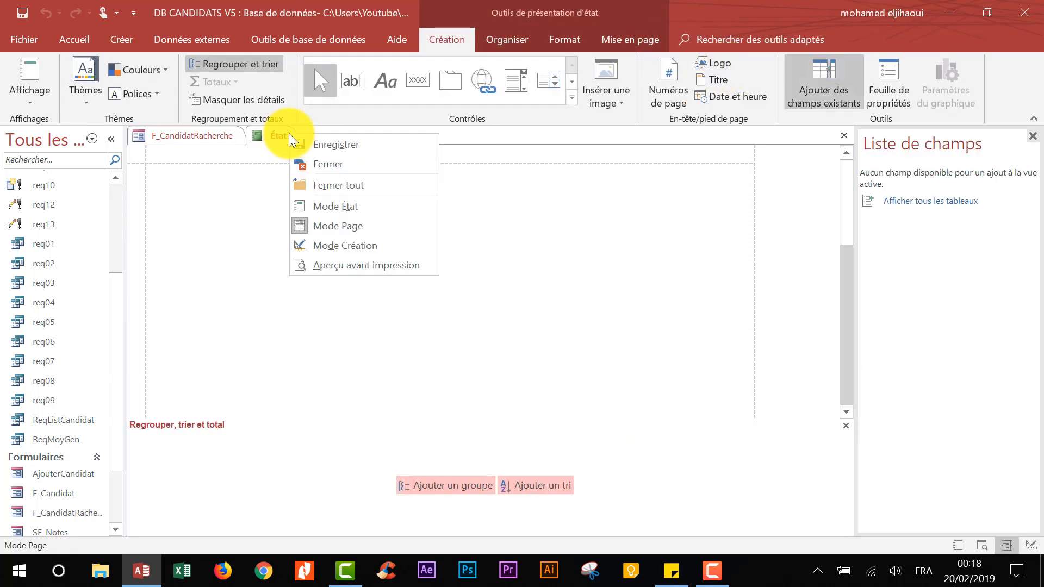
left_click(354, 245)
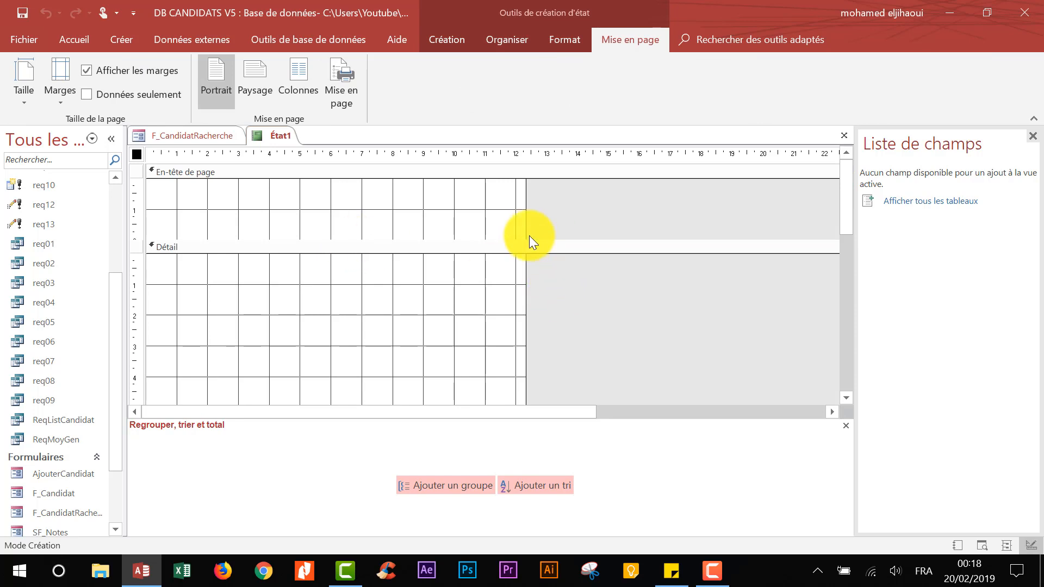
left_click_drag(527, 227, 670, 228)
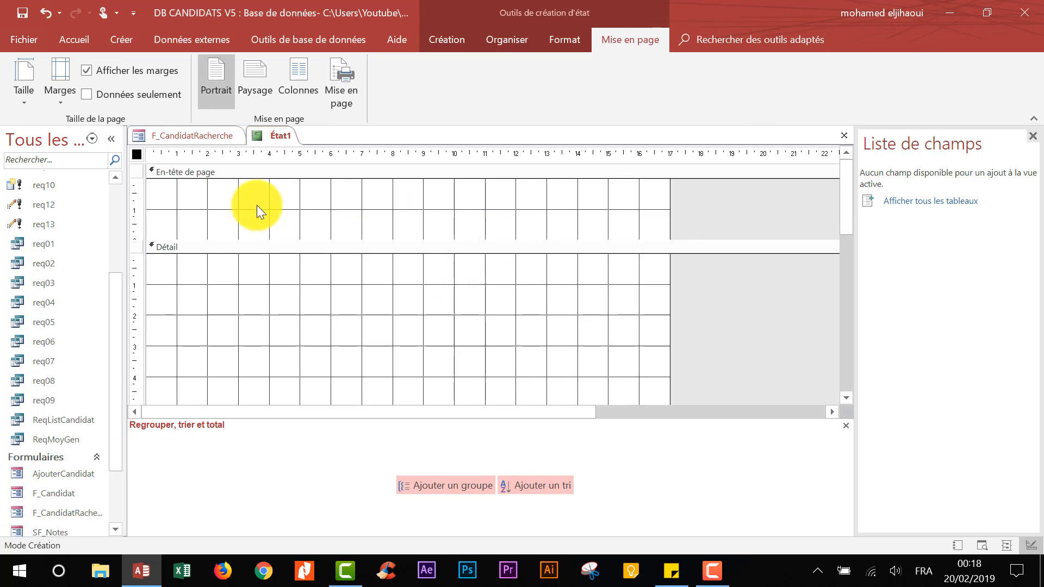
Step: Insert the logo image from the desktop's ICONES folder into the page header, about 3 cm wide, near its left edge
left_click(236, 171)
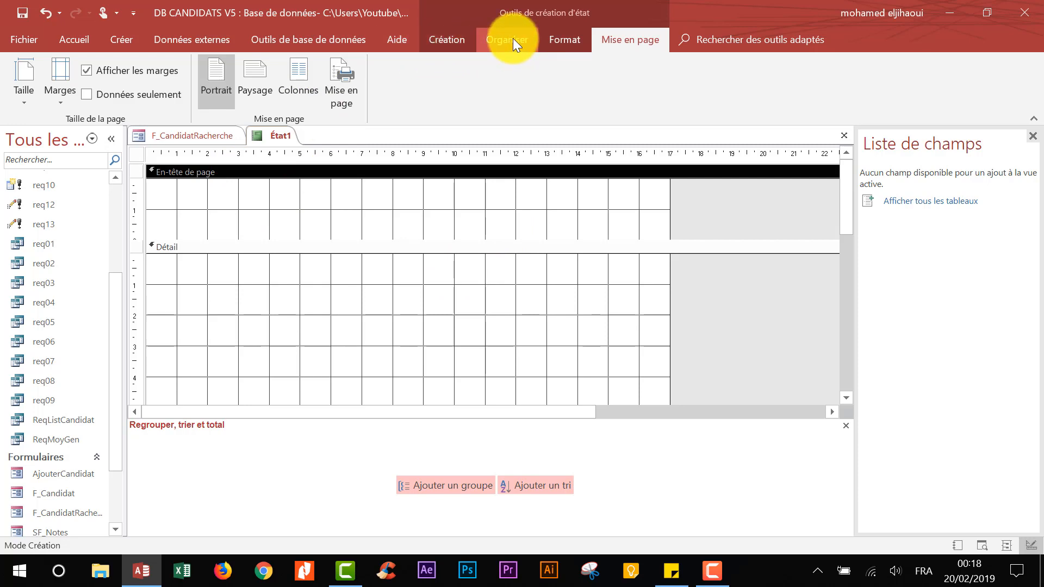
left_click(446, 39)
left_click(287, 81)
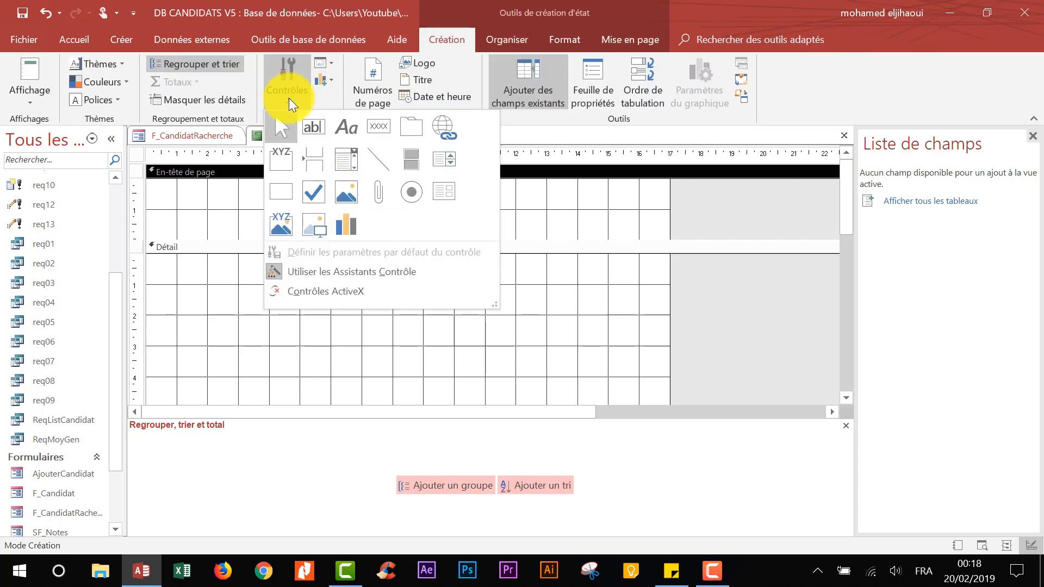
left_click(313, 225)
mouse_move(158, 182)
left_mouse_down()
mouse_move(155, 207)
mouse_move(258, 224)
mouse_move(255, 236)
left_mouse_up()
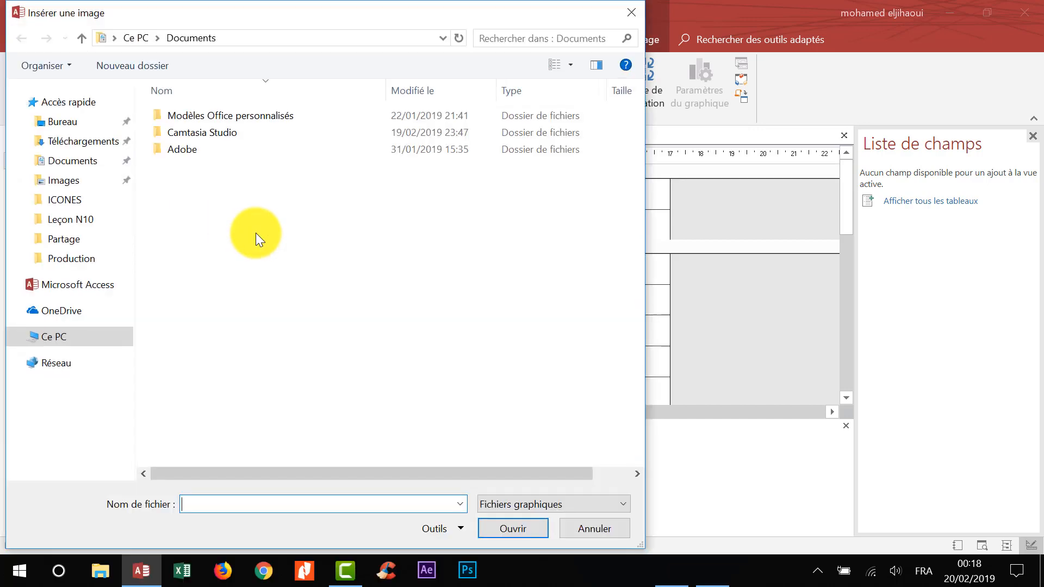
left_click(50, 128)
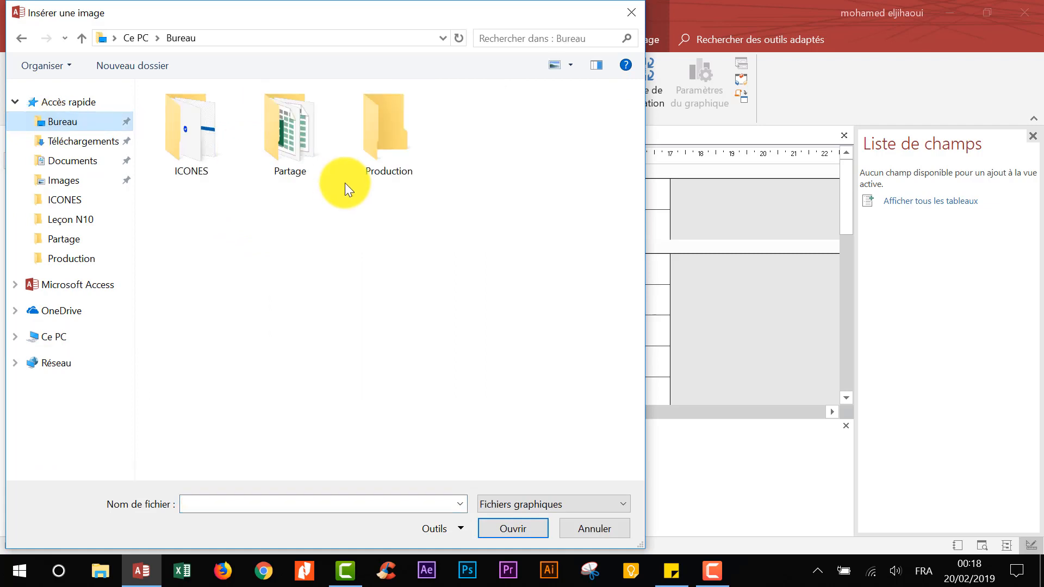
double_click(203, 133)
scroll(363, 217, "down", 5)
scroll(298, 249, "up", 2)
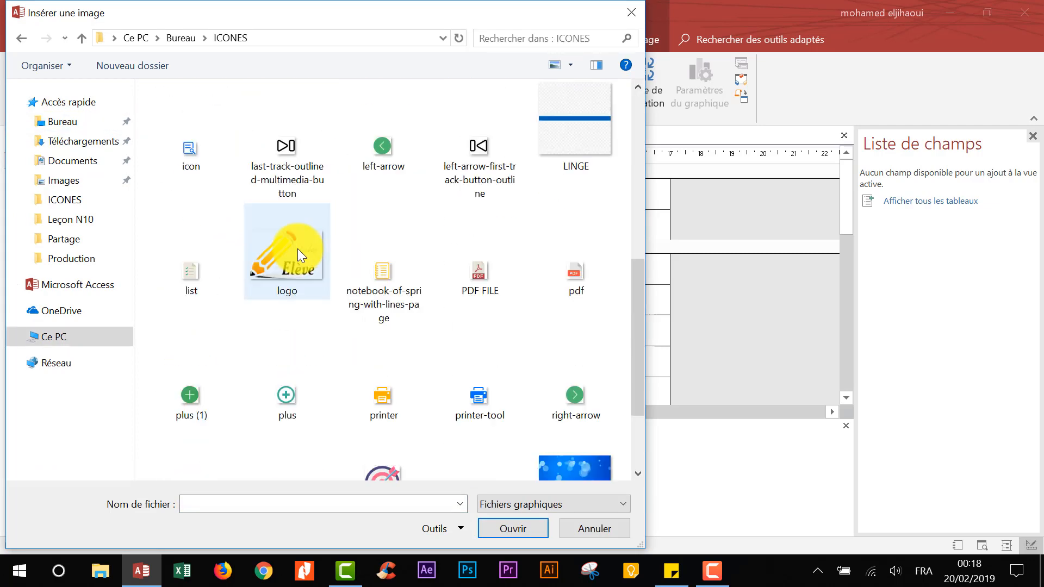
double_click(298, 249)
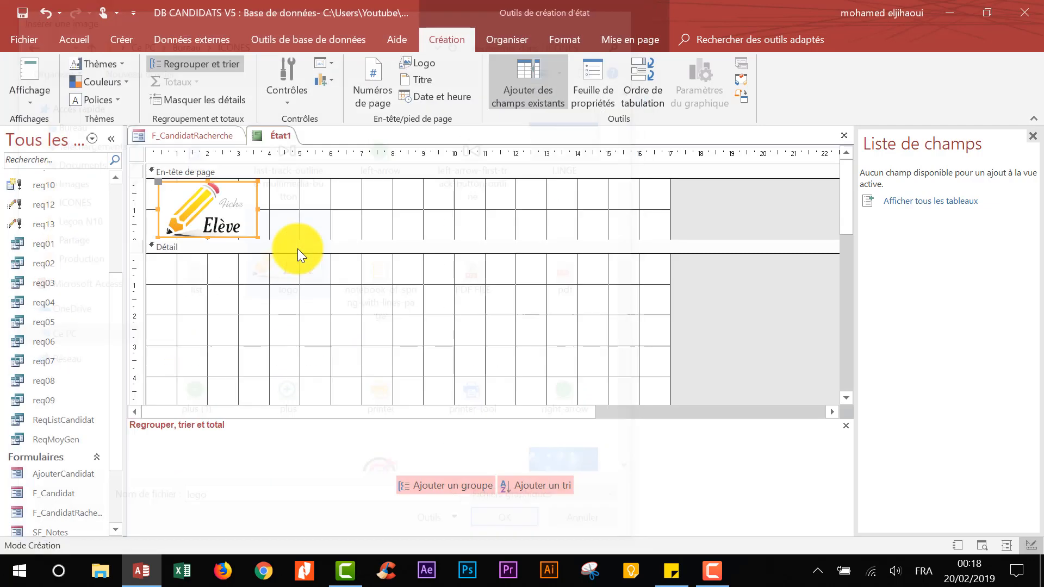
Step: Add a label about 6.5 cm wide to the page header beside the logo, with the Arabic text "بيان النقط"
left_click(400, 216)
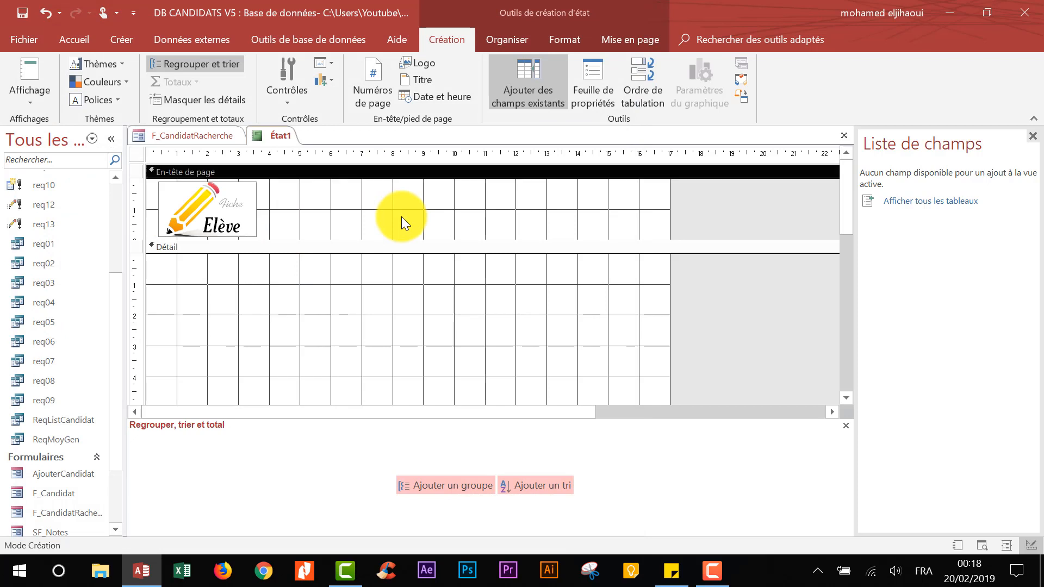
left_click(289, 99)
left_click(345, 126)
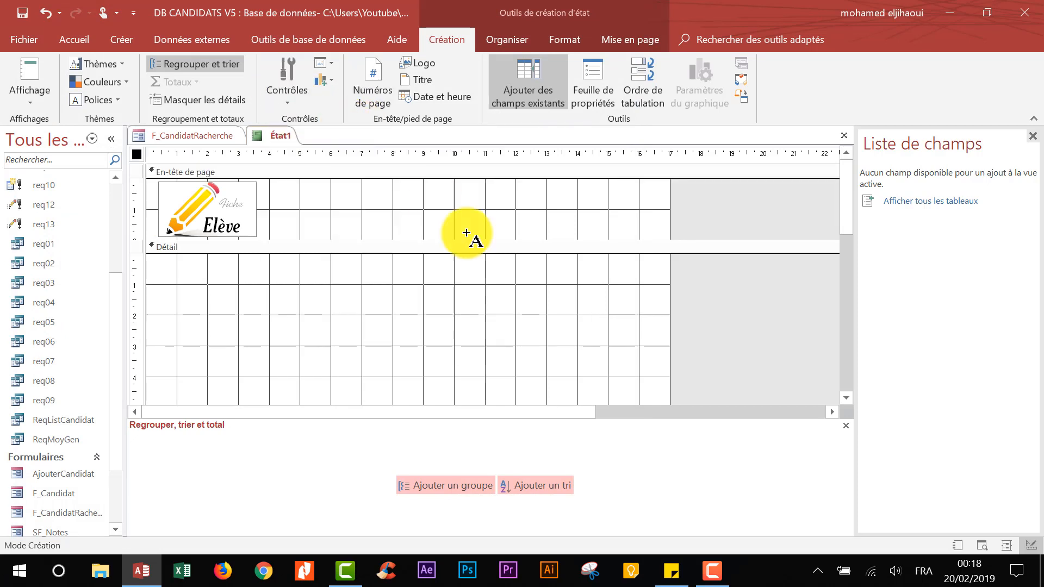
left_click_drag(313, 184, 513, 238)
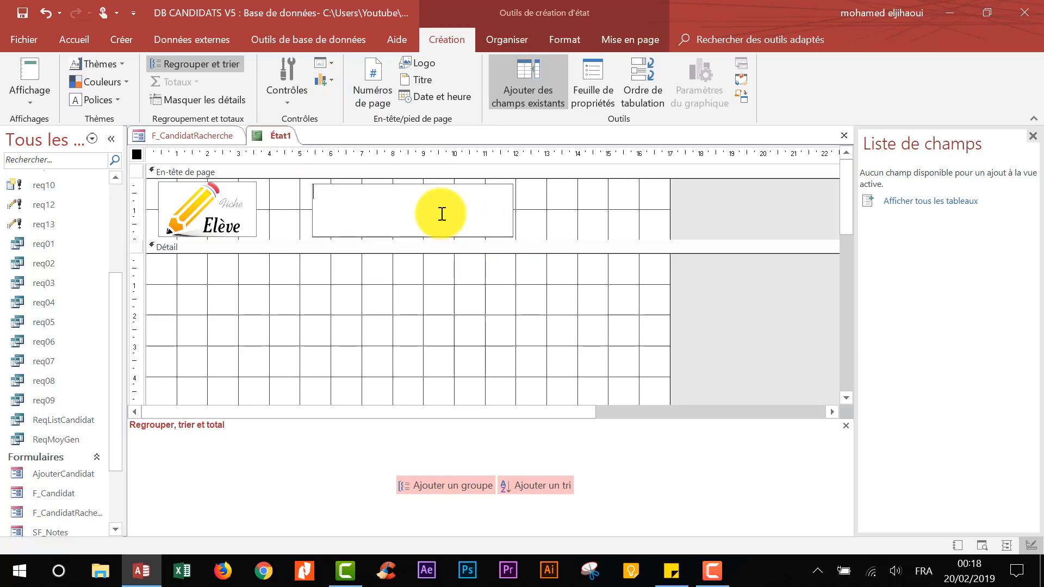
key("alt+shift")
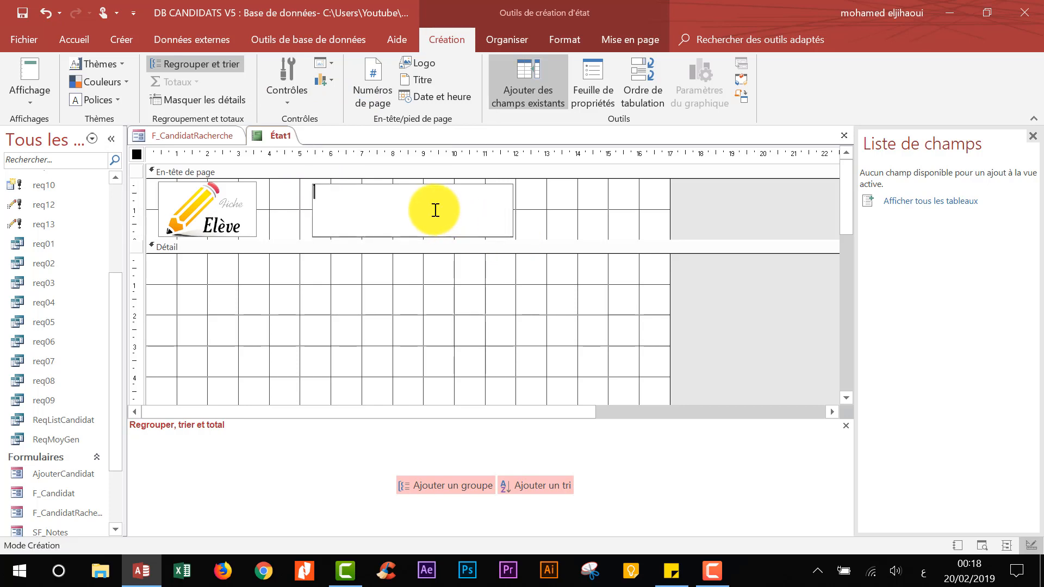
type("بيان النقط")
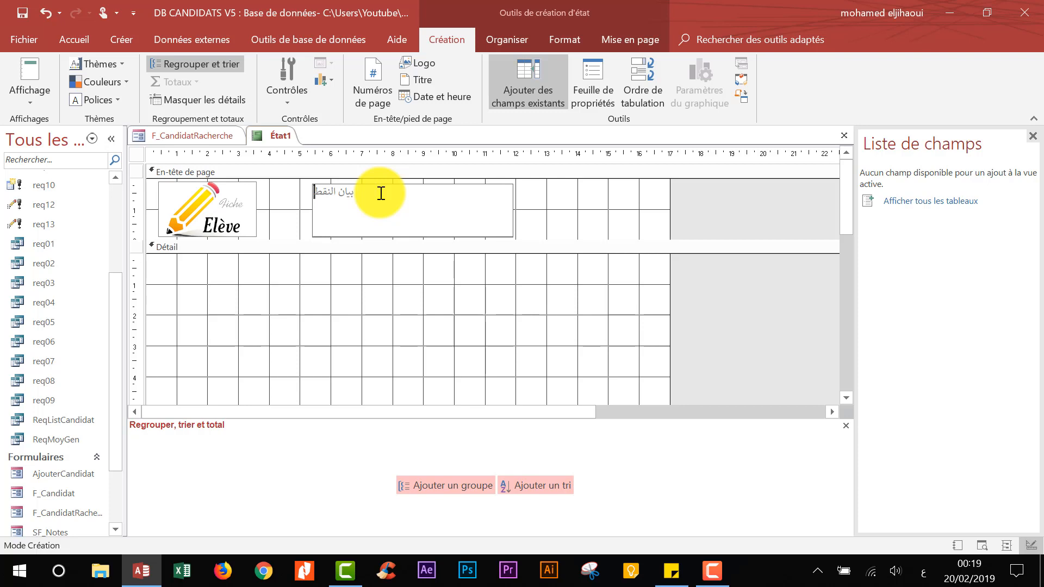
Step: Add the second line "RELEVE DE NOTES" under the Arabic text in the header label
key("ctrl+Return")
key("BackSpace")
key("alt+shift")
type("Re")
key("BackSpace")
key("BackSpace")
key("Caps_Lock")
type("RELEVE DE")
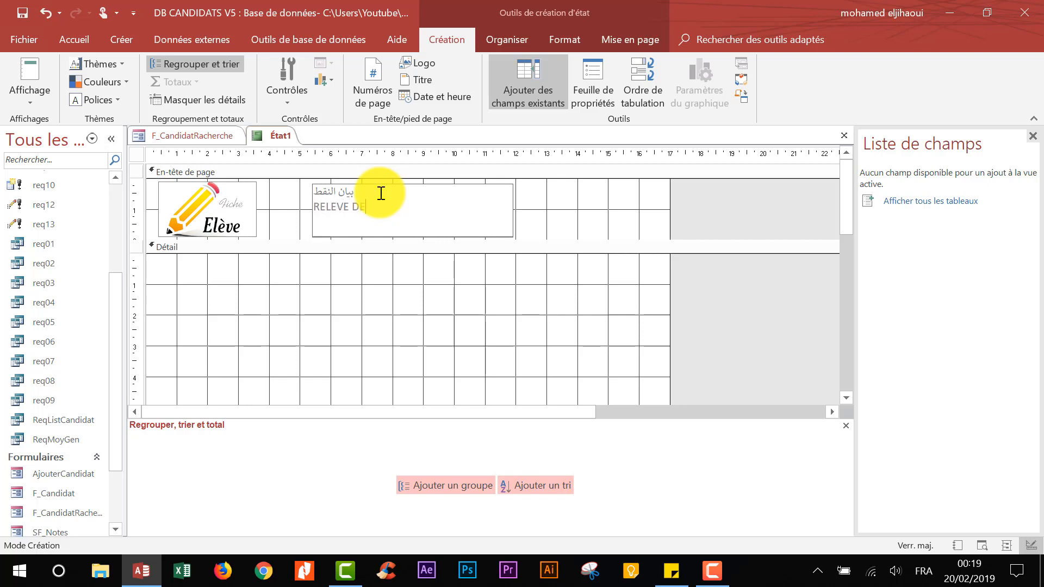
type(" NOTES")
key("Return")
Step: Set the title label's font to Samim at size 18
left_click(77, 39)
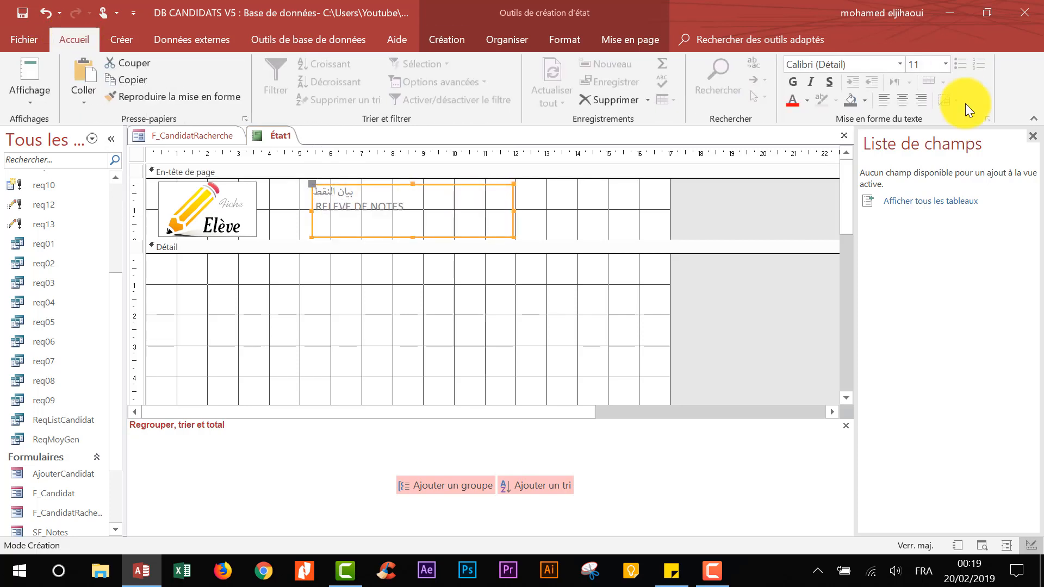
left_click(858, 64)
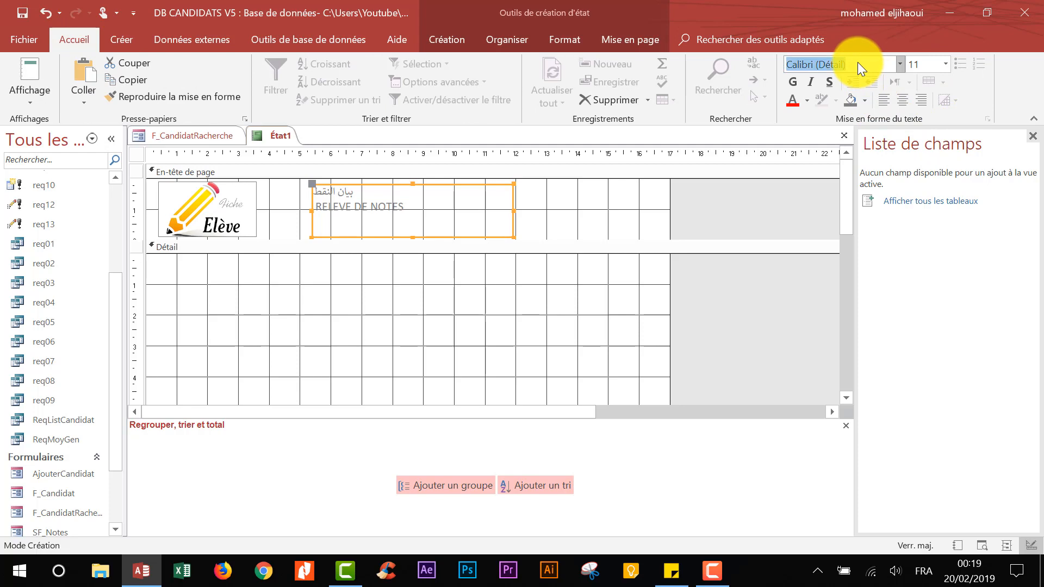
type("Samim")
key("Return")
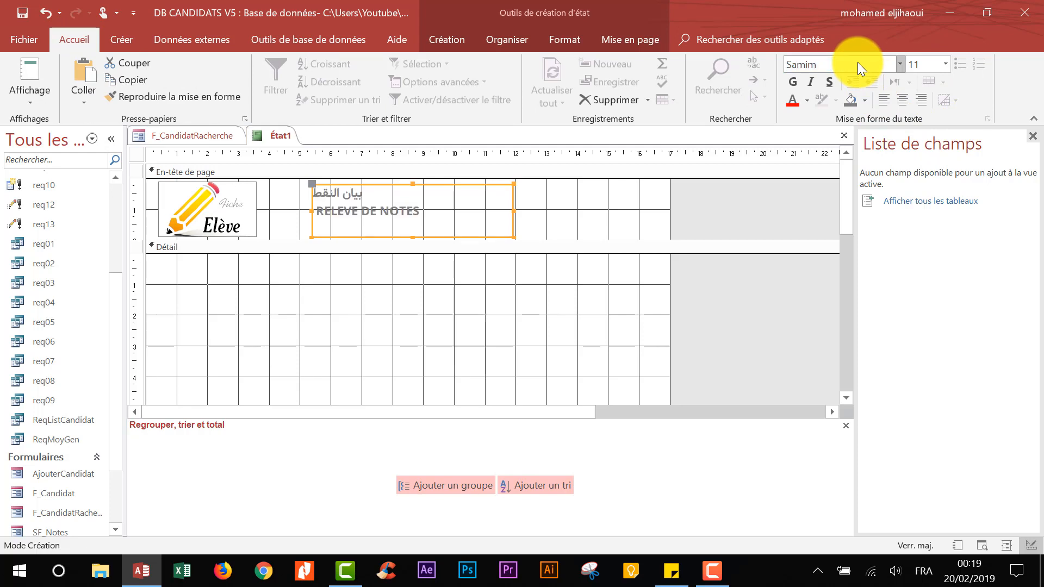
left_click(944, 66)
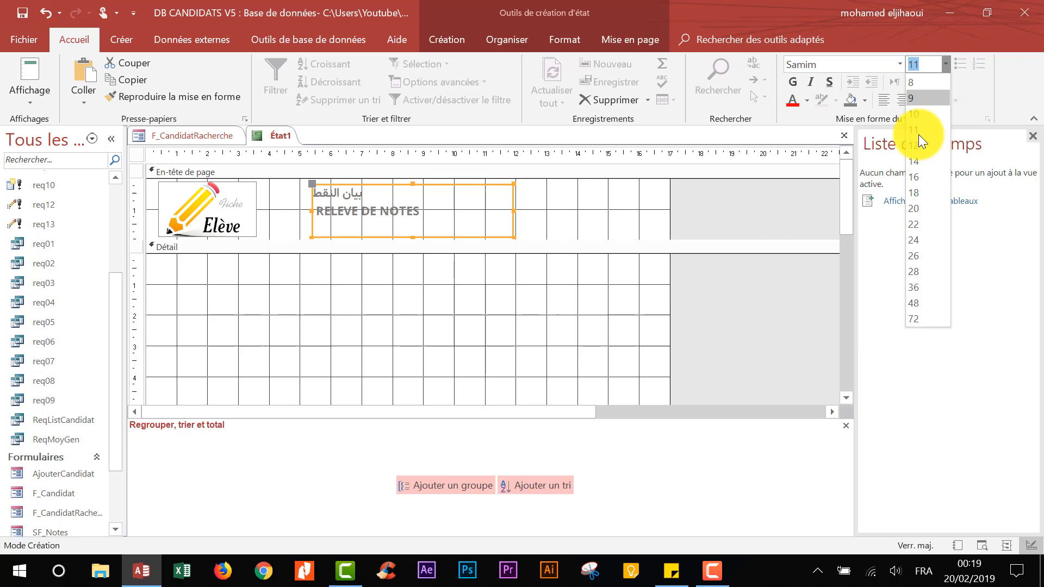
left_click(918, 187)
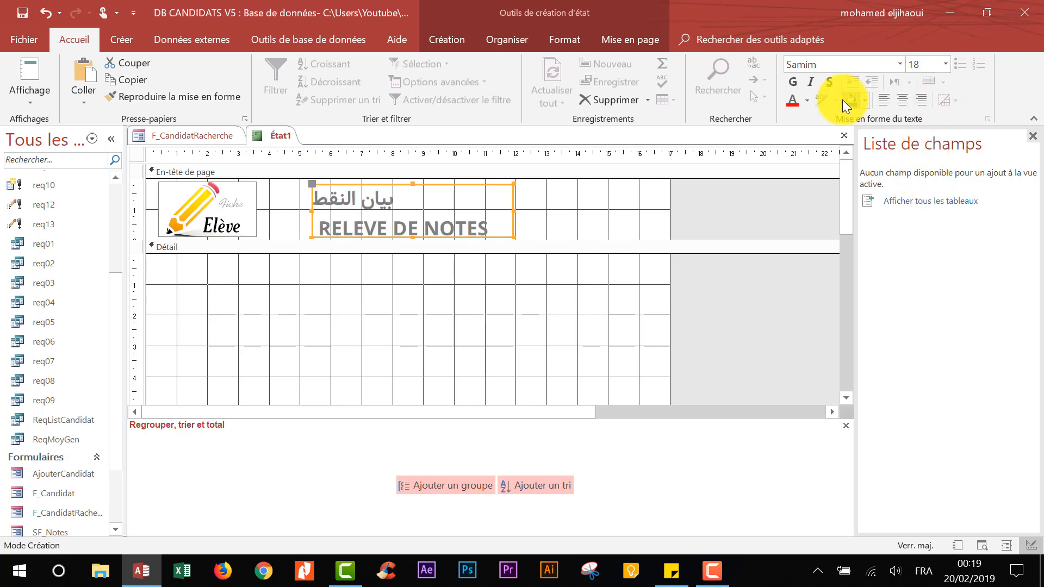
Step: Centre the title label's text, make it bold and colour it blue
left_click(900, 104)
left_click(793, 81)
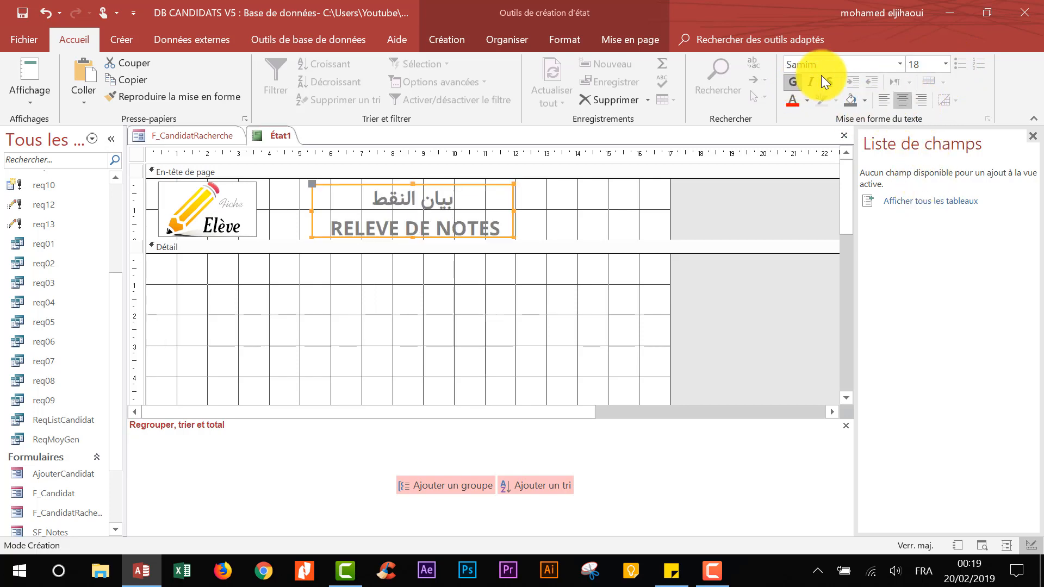
left_click(807, 100)
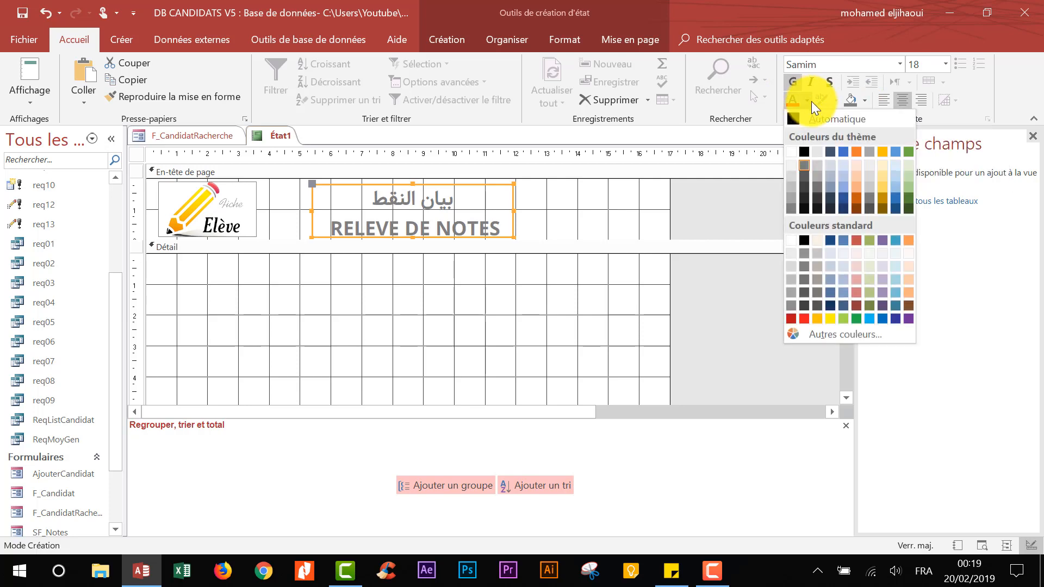
left_click(882, 318)
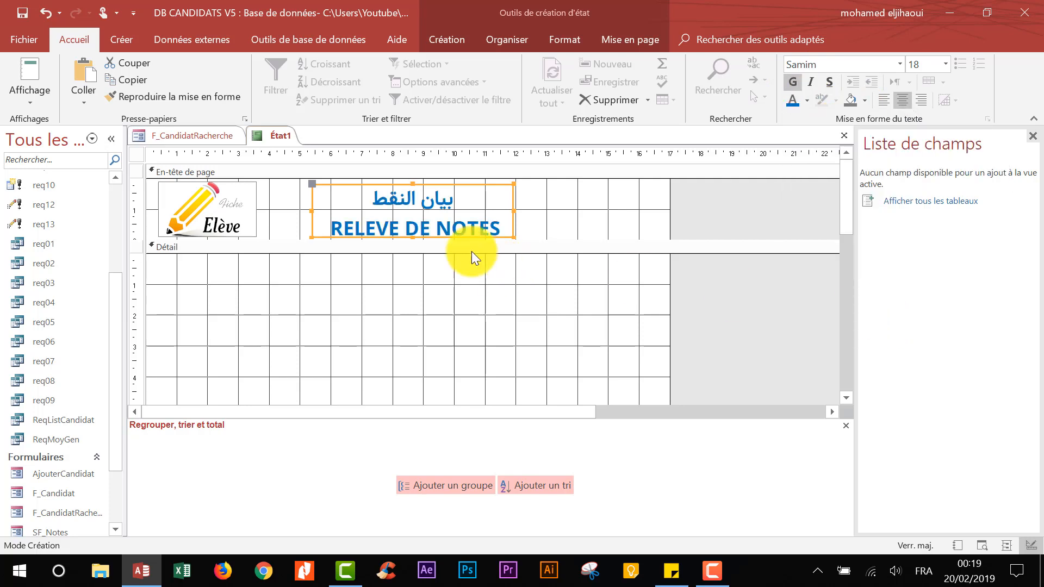
Step: Make the title label about 2 cm tall and give it the shadowed special effect
left_click_drag(414, 238, 465, 254)
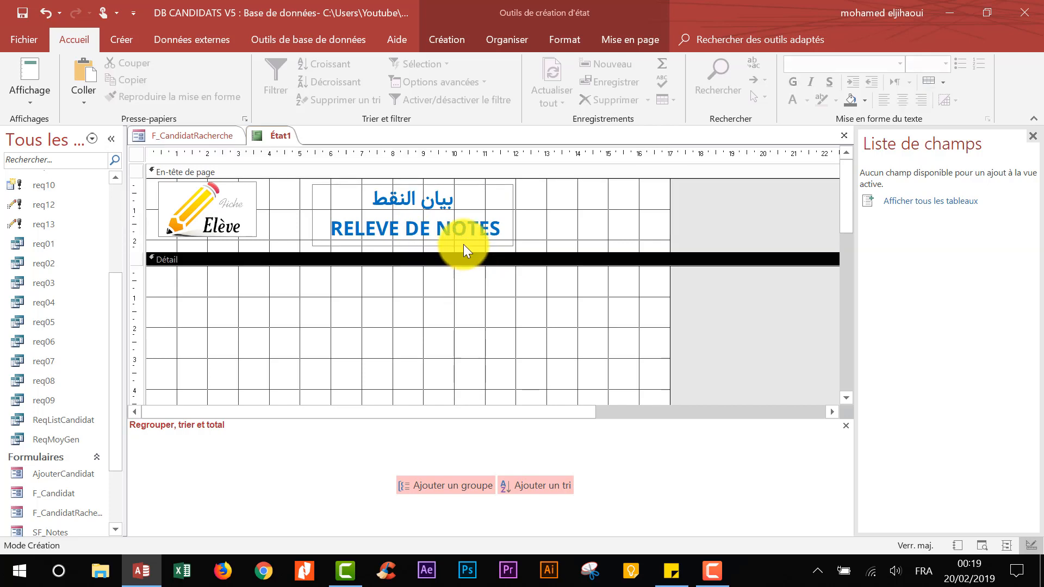
left_click(466, 241)
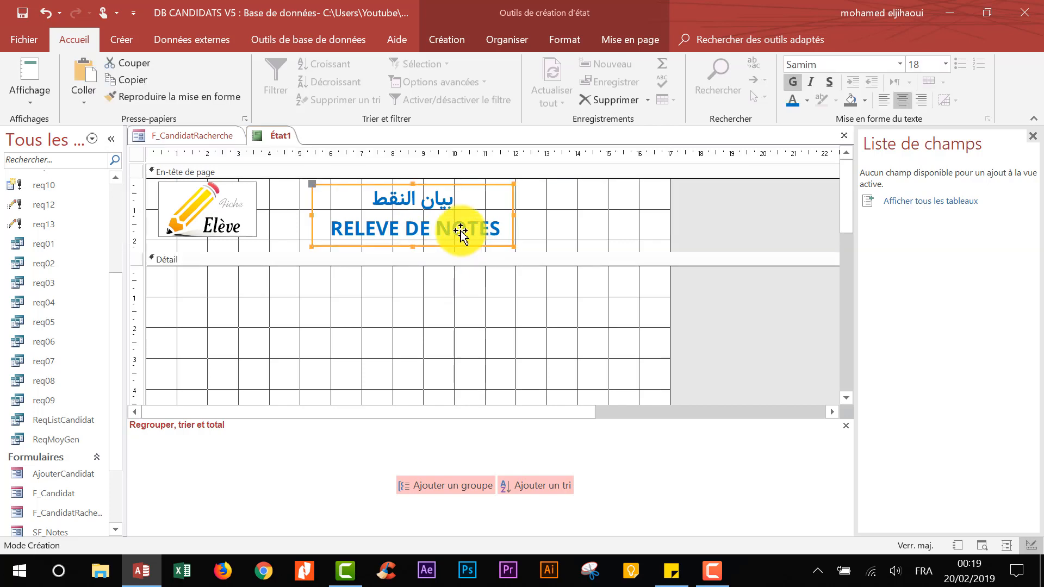
right_click(511, 245)
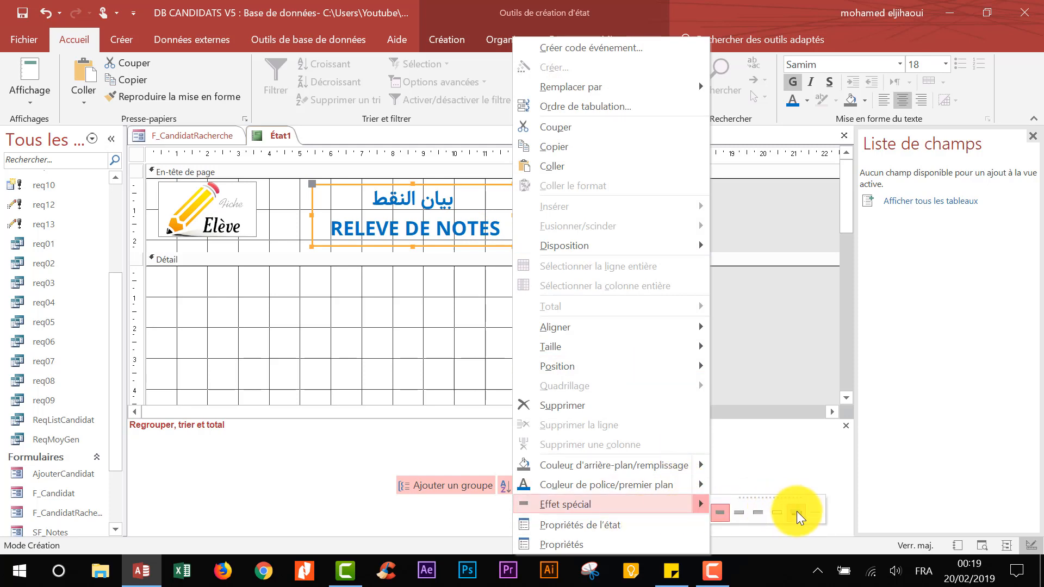
left_click(797, 511)
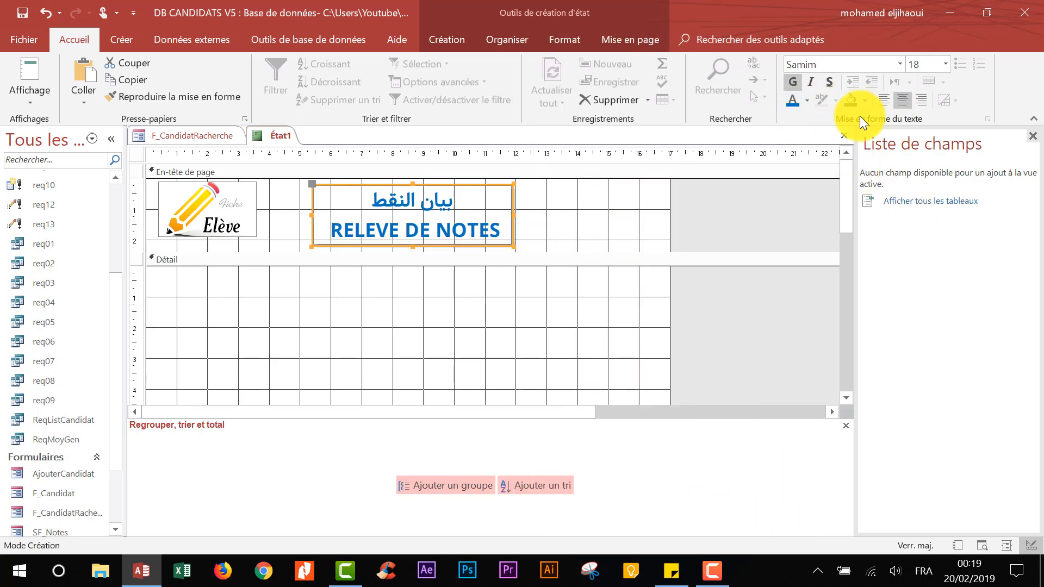
Step: Set the title label's outline to light blue from the standard colours
left_click(866, 100)
left_click(774, 168)
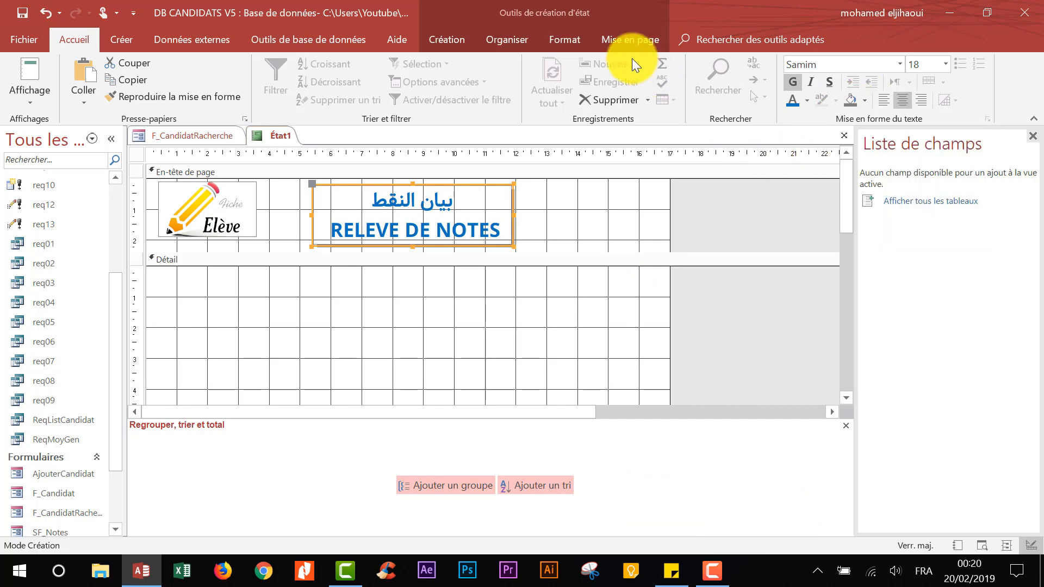
left_click(562, 40)
left_click(805, 82)
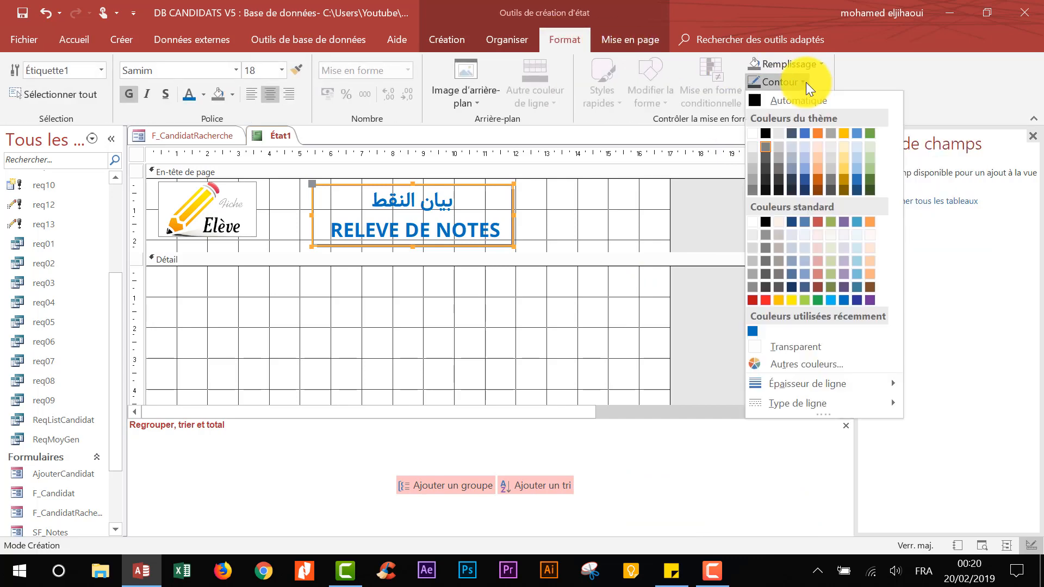
left_click(804, 273)
left_click(800, 83)
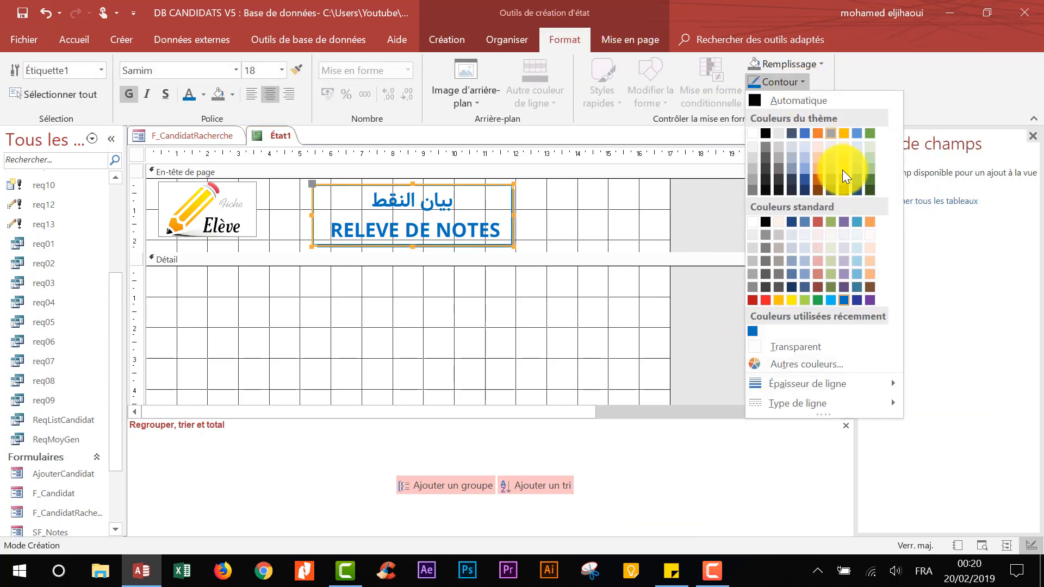
left_click(830, 299)
left_click(614, 218)
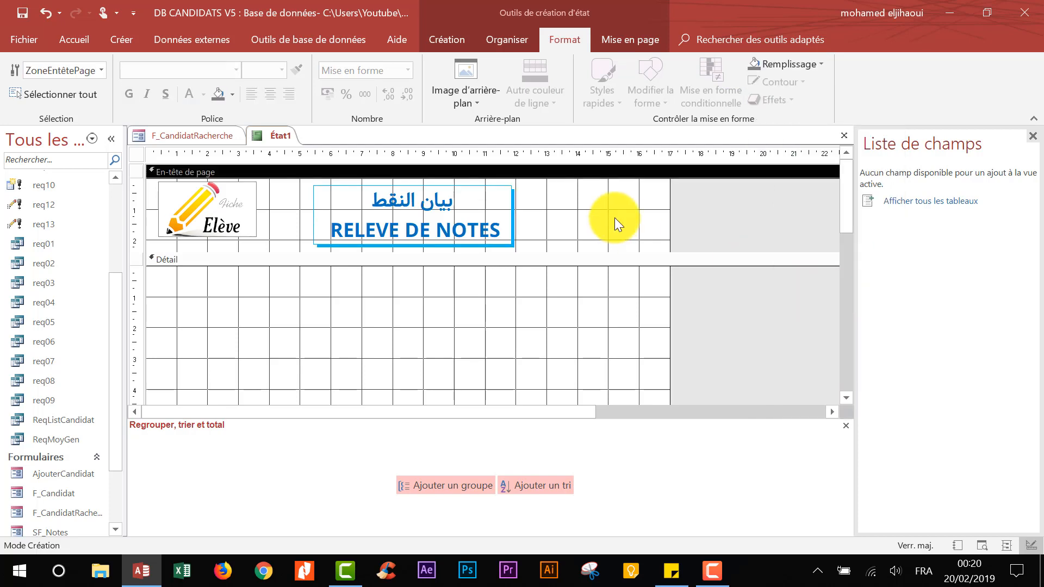
Step: Save the report under the name E_ReleveNotes
left_click(549, 259)
scroll(640, 300, "down", 10)
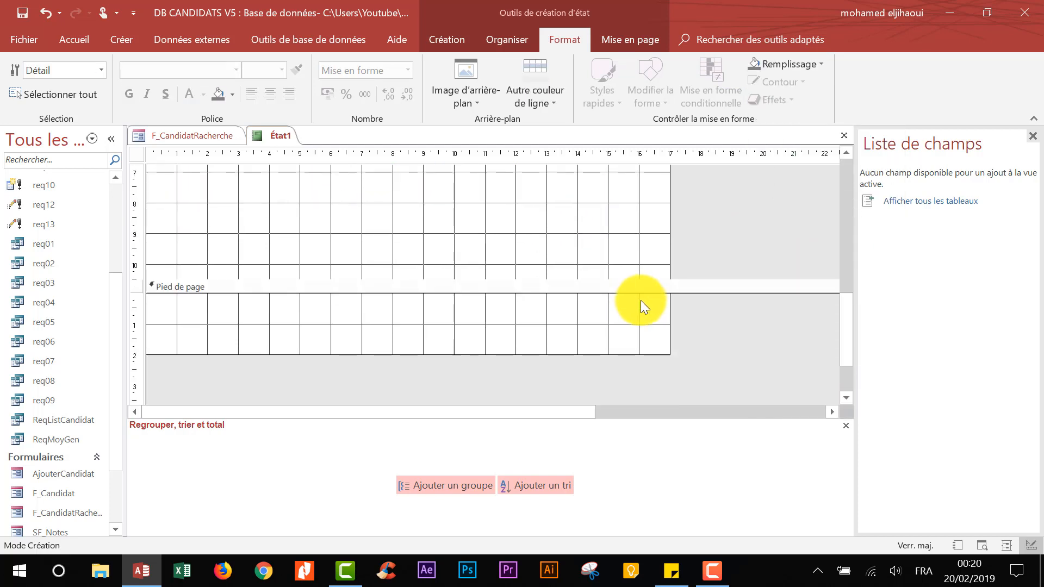
scroll(643, 296, "up", 8)
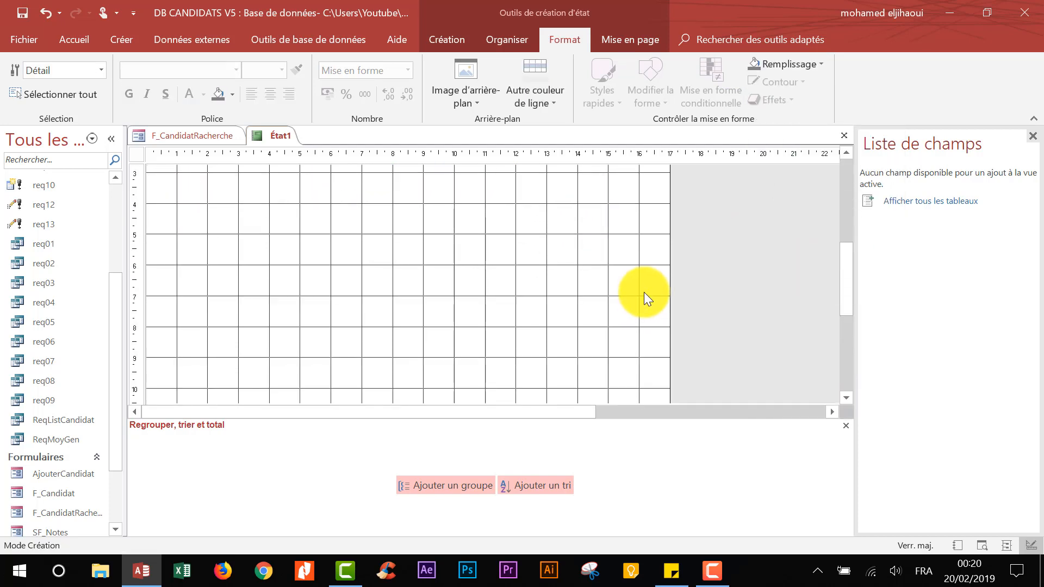
left_click(27, 11)
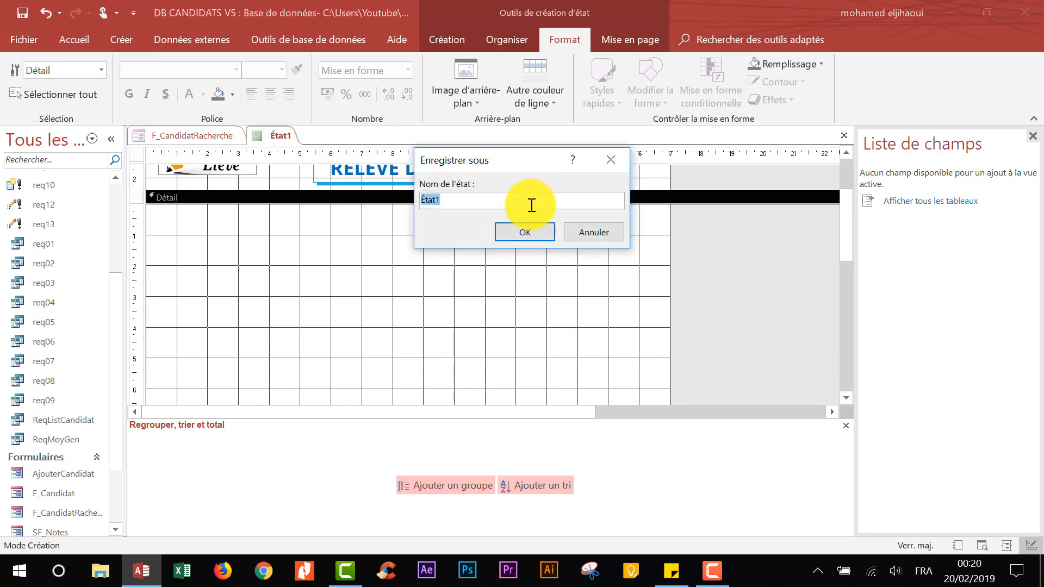
type("e")
key("Caps_Lock")
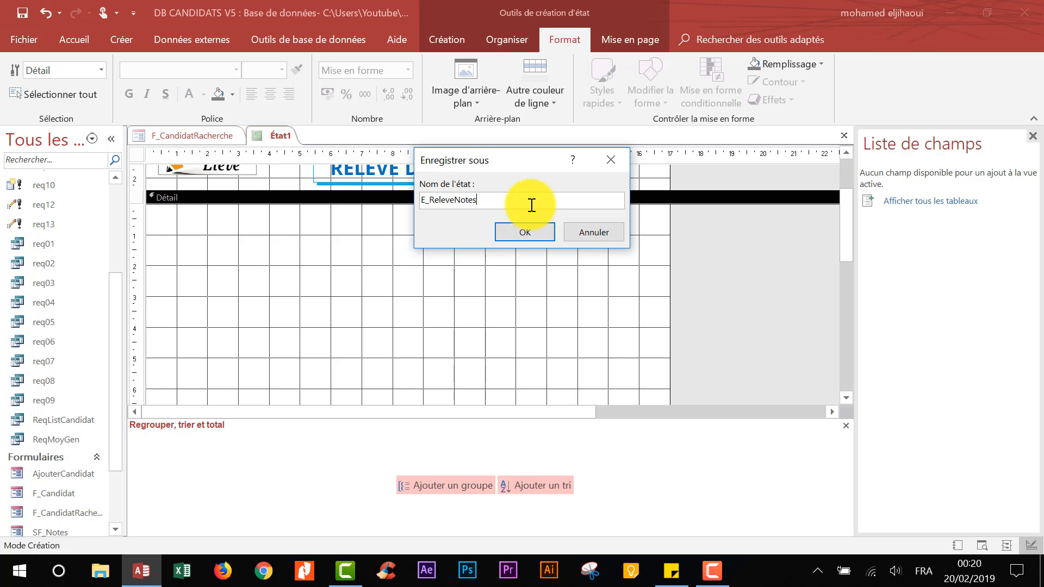
key("Return")
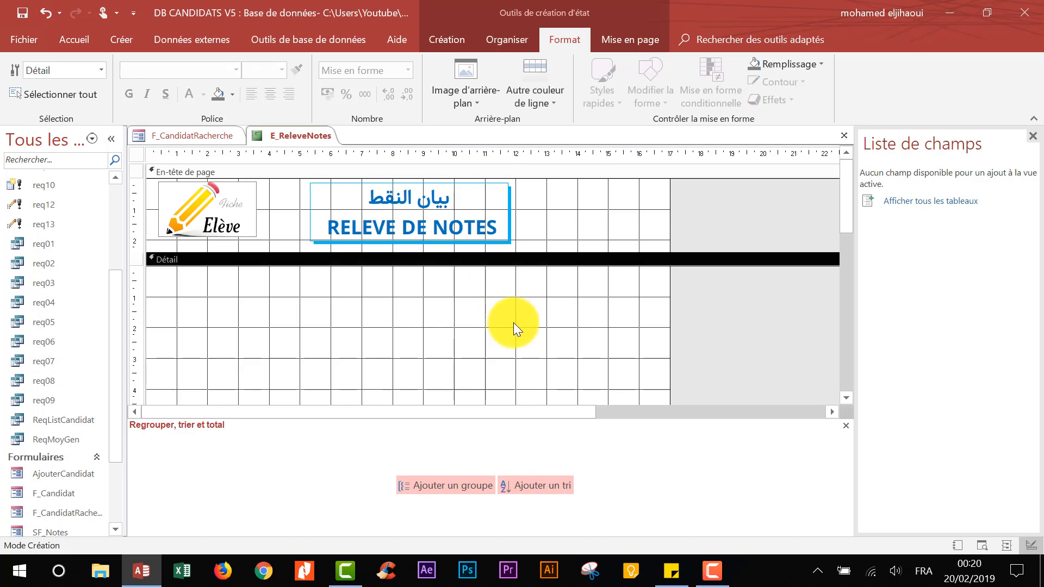
Step: Start building a query as the report's record source and add the Candidat table to it
left_click(735, 291)
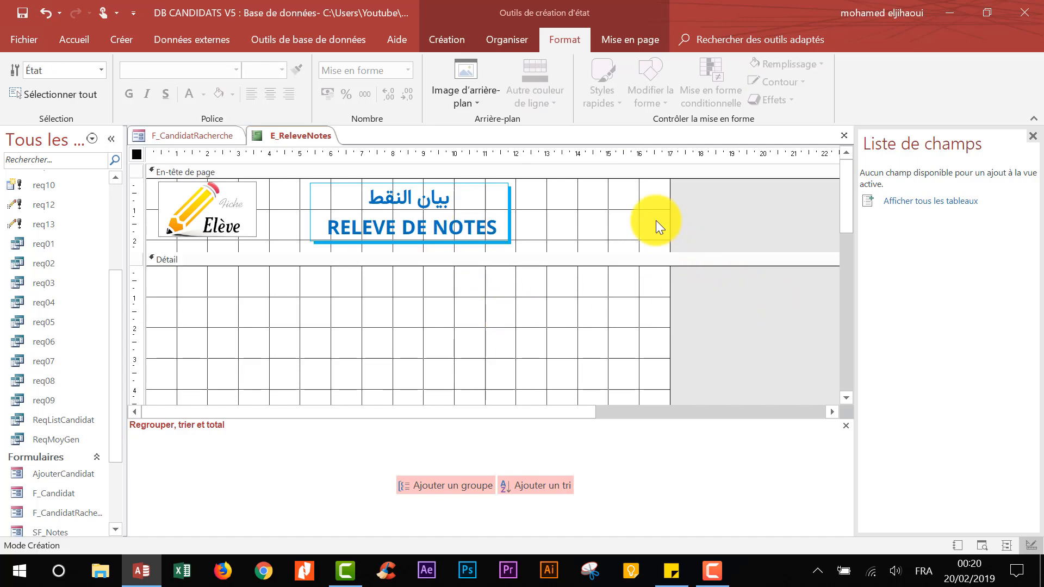
left_click(450, 39)
left_click(646, 95)
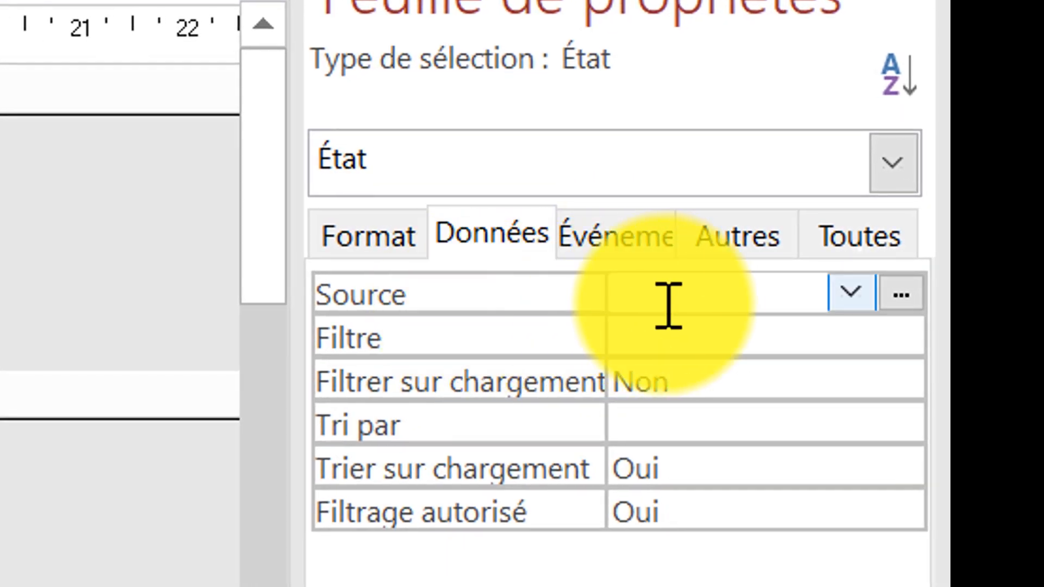
left_click(869, 256)
left_click(902, 296)
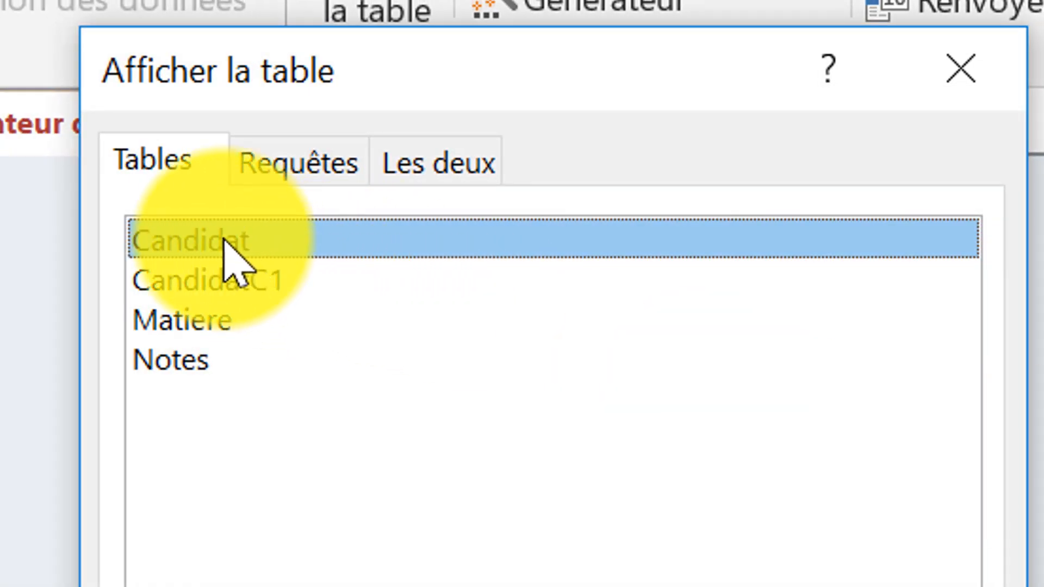
double_click(228, 245)
left_click(961, 69)
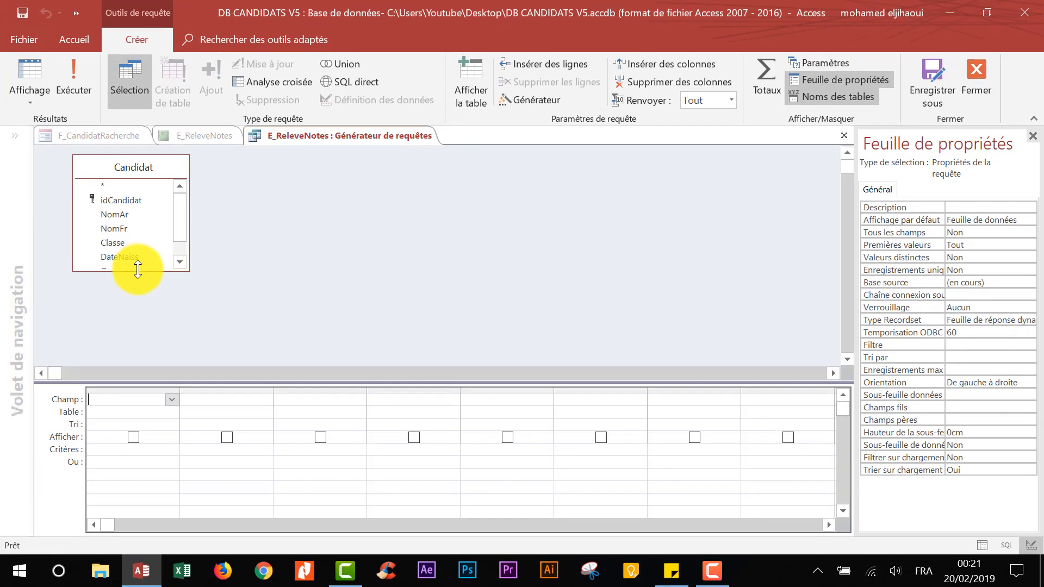
Step: Add all Candidat fields from idCandidat to Tel to the query, then close it and save it as the report's source
left_click_drag(62, 296, 67, 383)
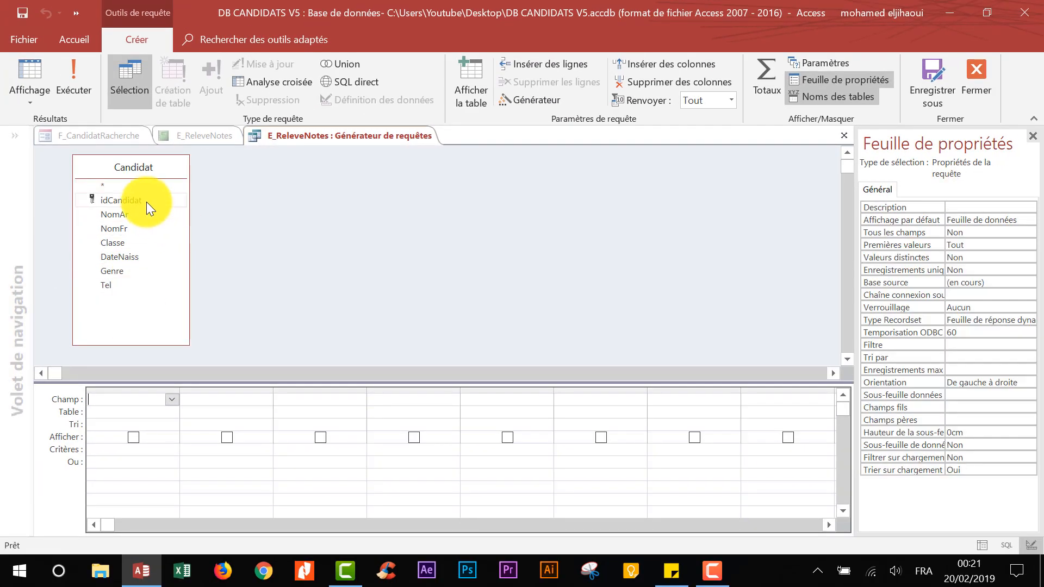
left_click(74, 213)
left_click(125, 216, "shift")
left_click(113, 228, "shift")
left_click(119, 256, "shift")
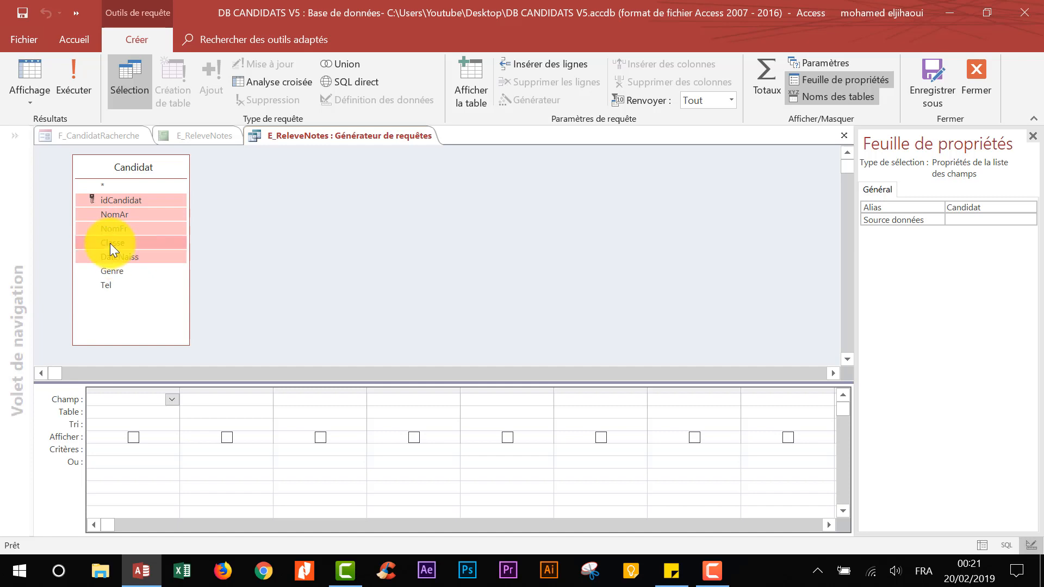
left_click(110, 243, "shift")
left_click(112, 267, "shift")
left_click(112, 262, "shift")
left_click(108, 280, "shift")
left_click(112, 276, "shift")
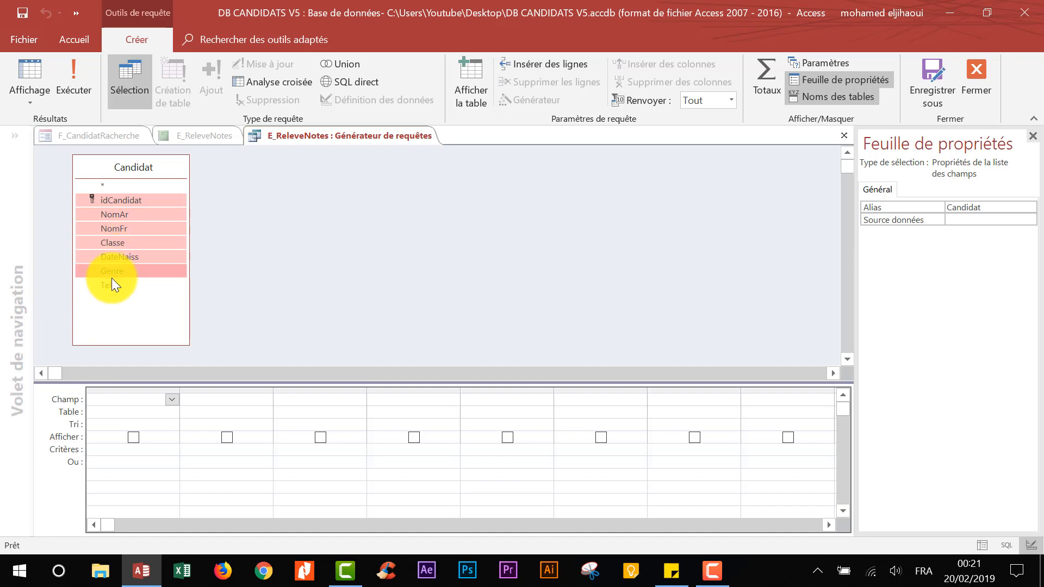
left_click(106, 285, "shift")
left_click_drag(109, 274, 126, 401)
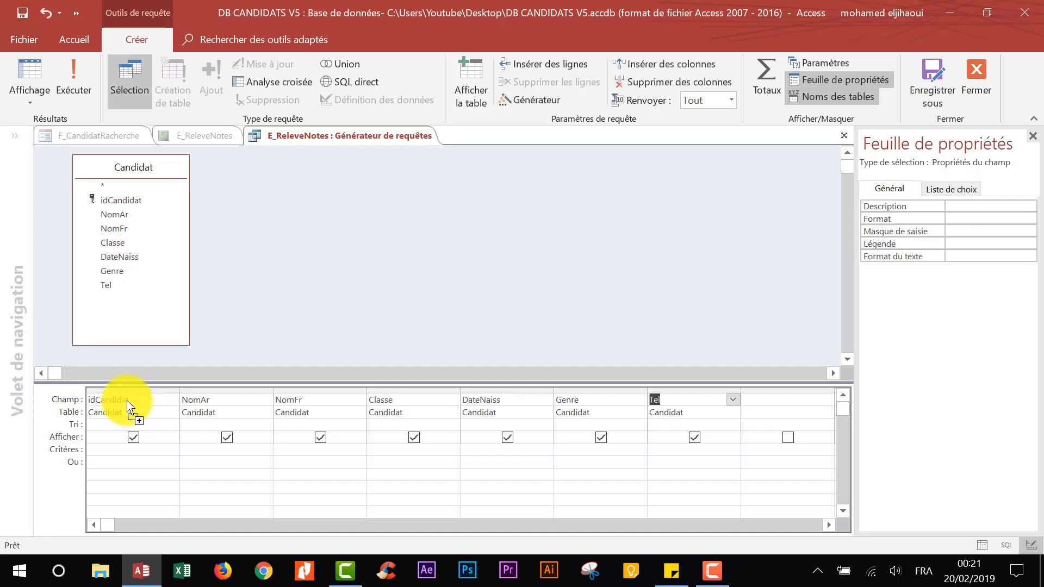
left_click(974, 71)
left_click(458, 351)
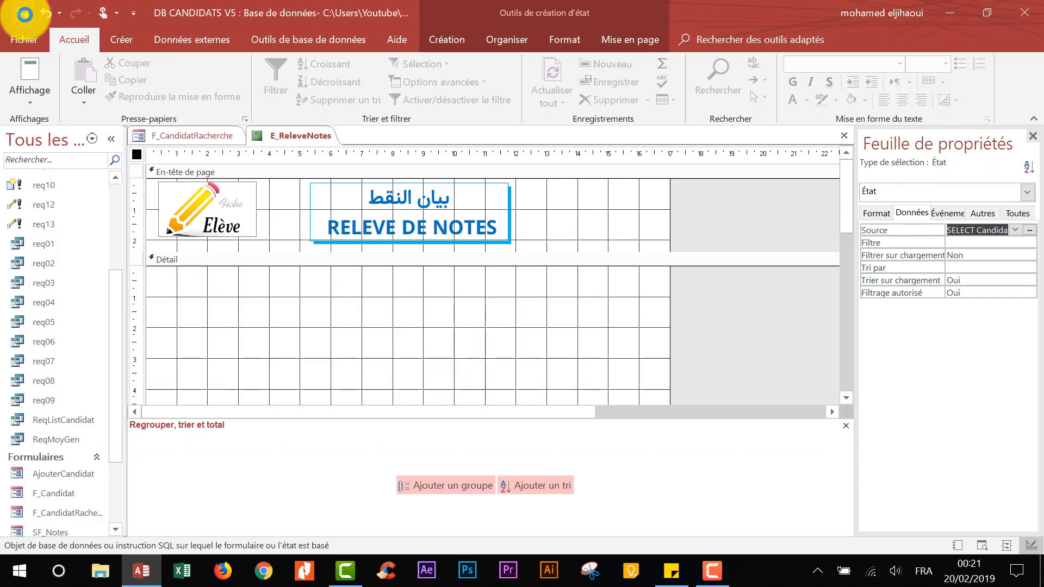
Step: Extend the page header to about 3.7 cm high and place the idCandidat field below the title label
scroll(745, 284, "down", 1)
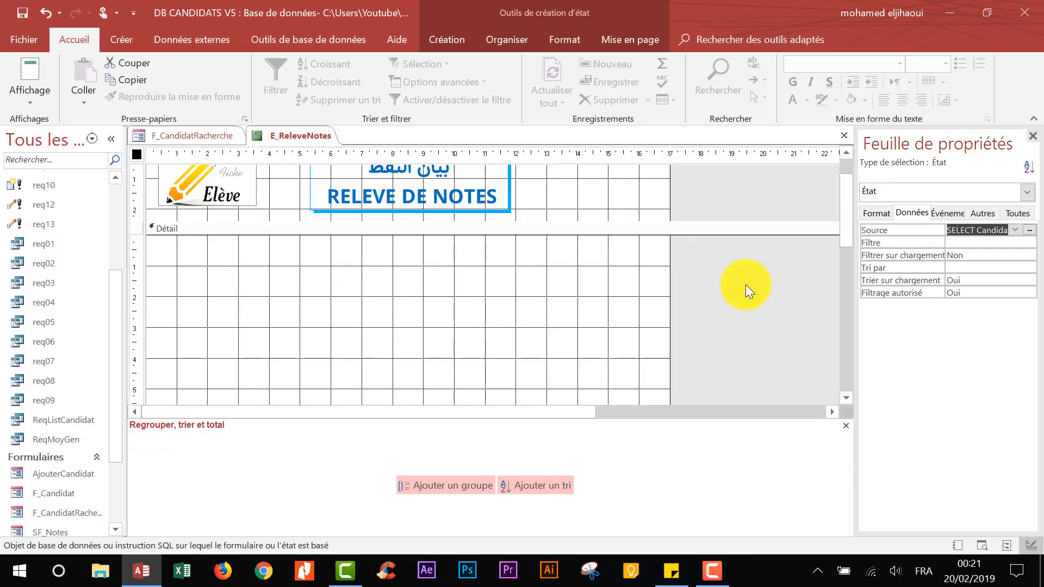
left_click_drag(588, 237, 431, 256)
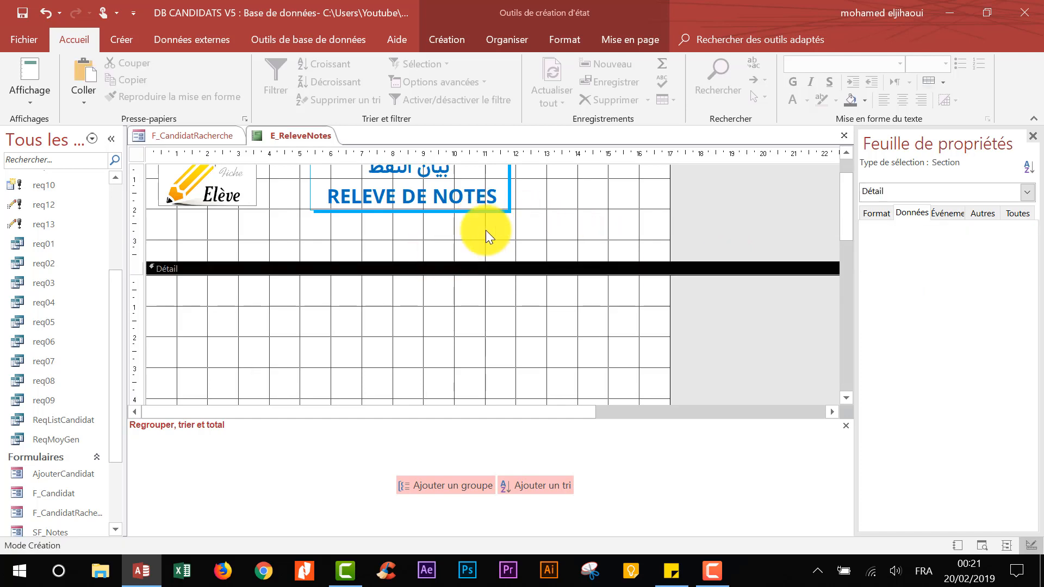
left_click(448, 39)
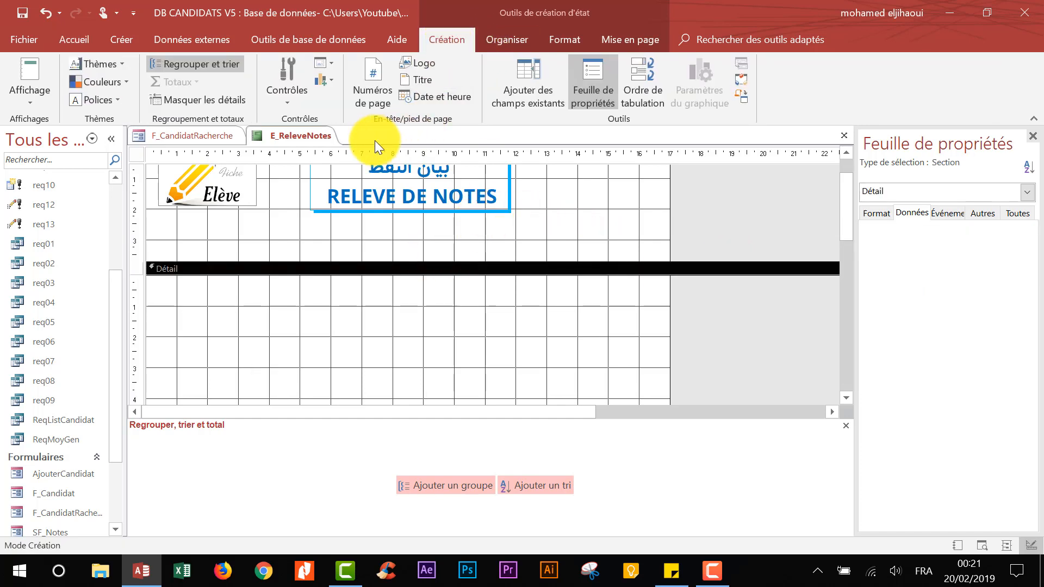
left_click(520, 94)
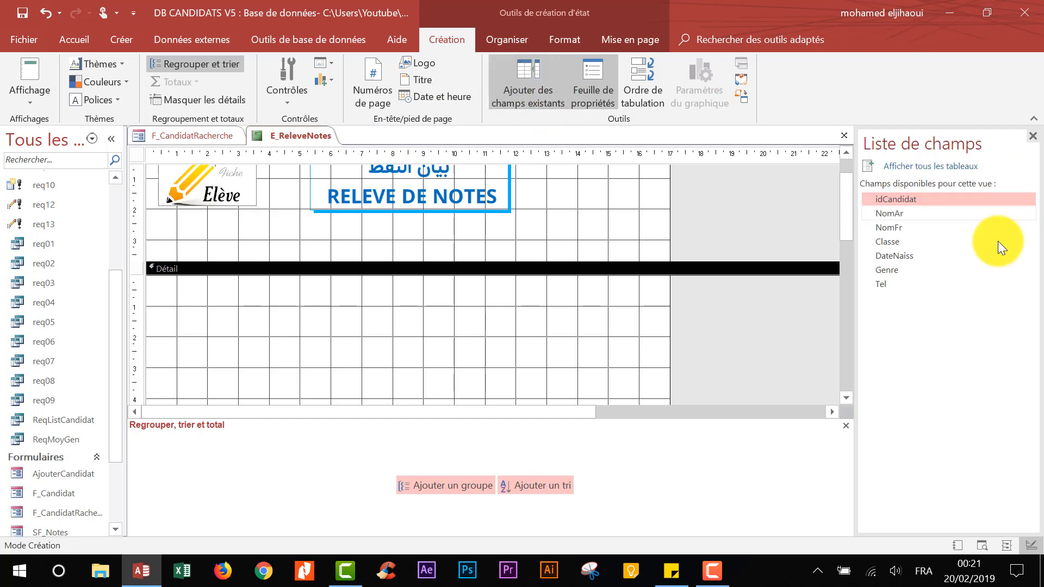
left_click_drag(899, 199, 788, 200)
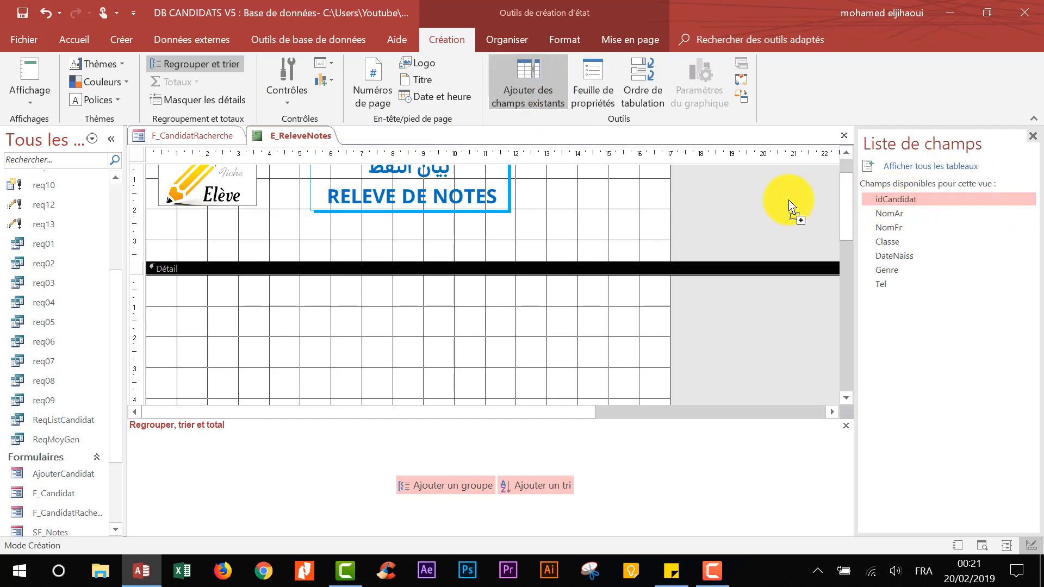
left_click_drag(386, 234, 394, 237)
left_click(394, 242)
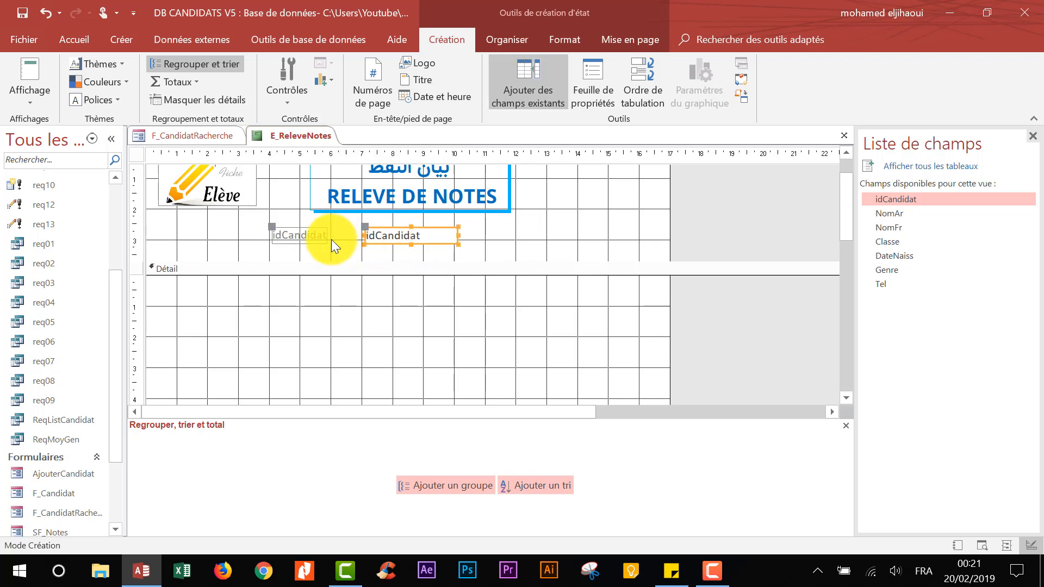
Step: Delete the caption label attached to the idCandidat text box in the page header
left_click(331, 243)
left_click(305, 239)
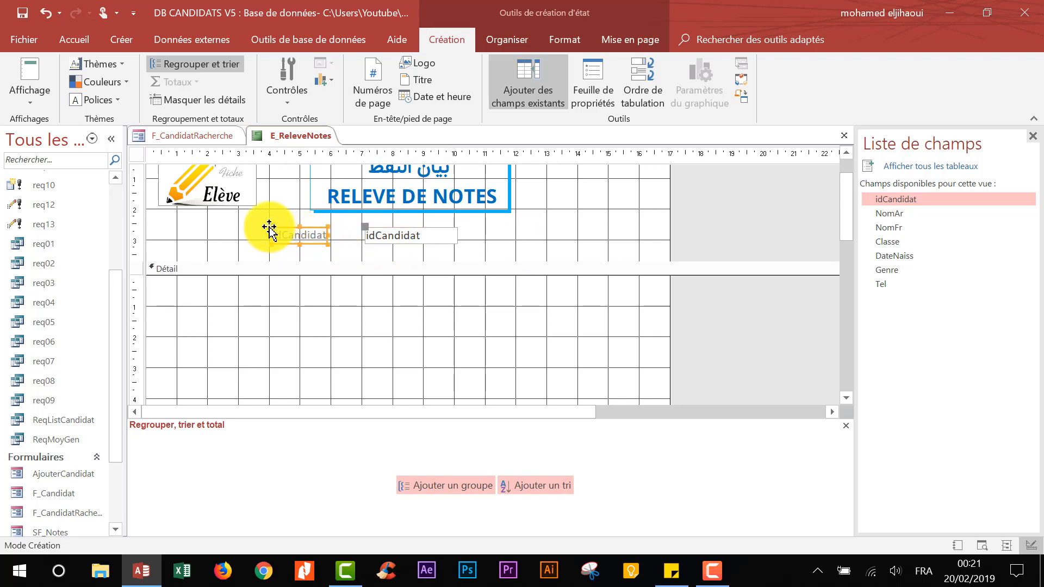
key("Delete")
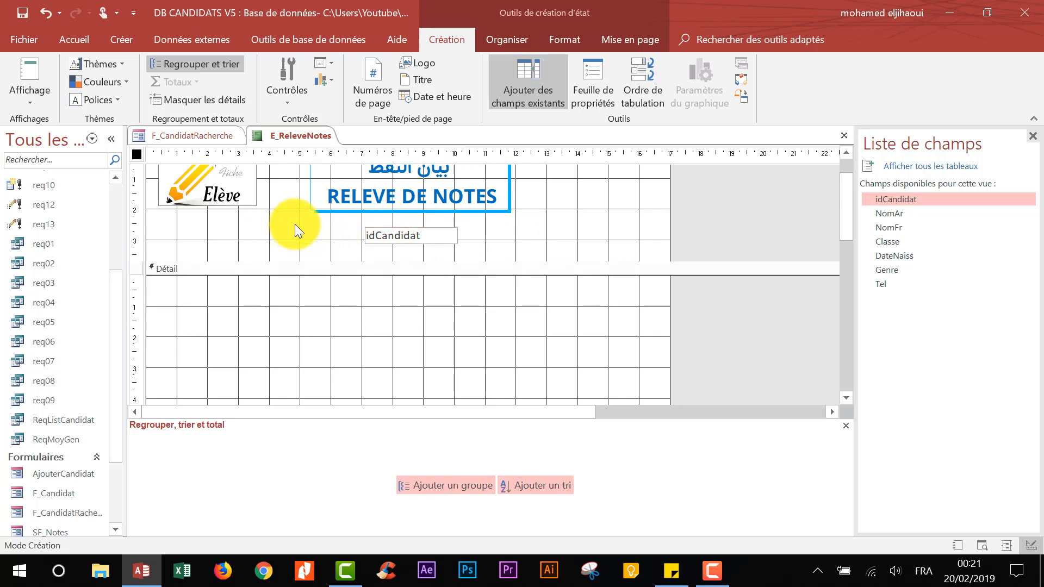
Step: Resize the idCandidat text box to about 6 cm wide and 0.7 cm high beneath the title
left_click(419, 235)
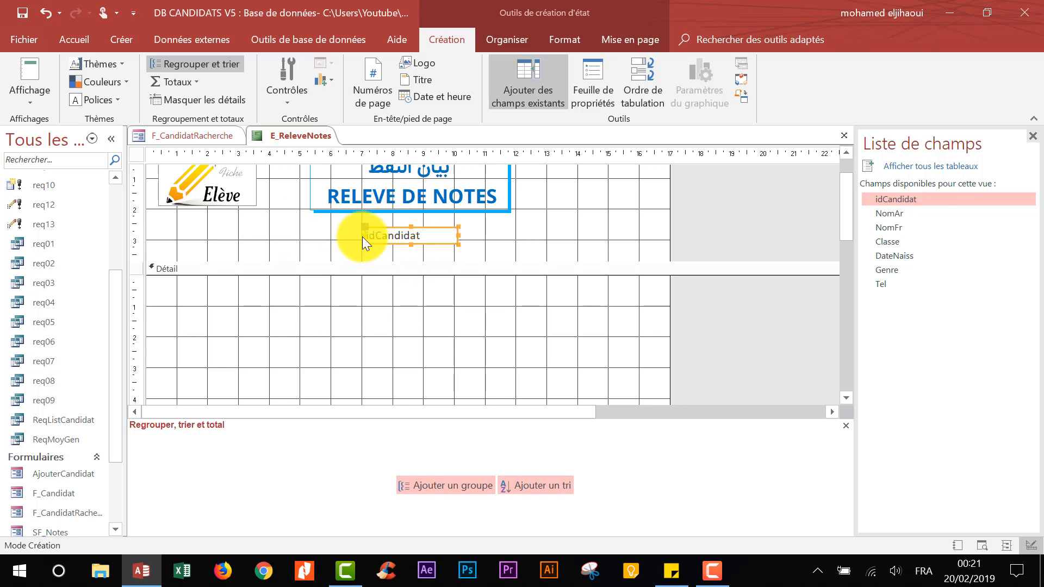
left_click_drag(363, 236, 318, 236)
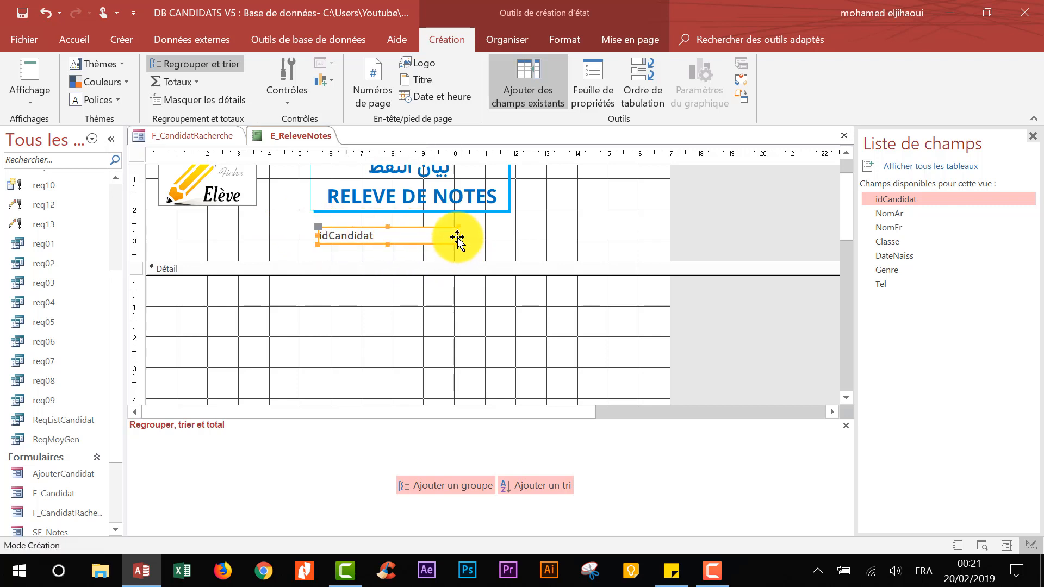
left_click_drag(460, 235, 504, 236)
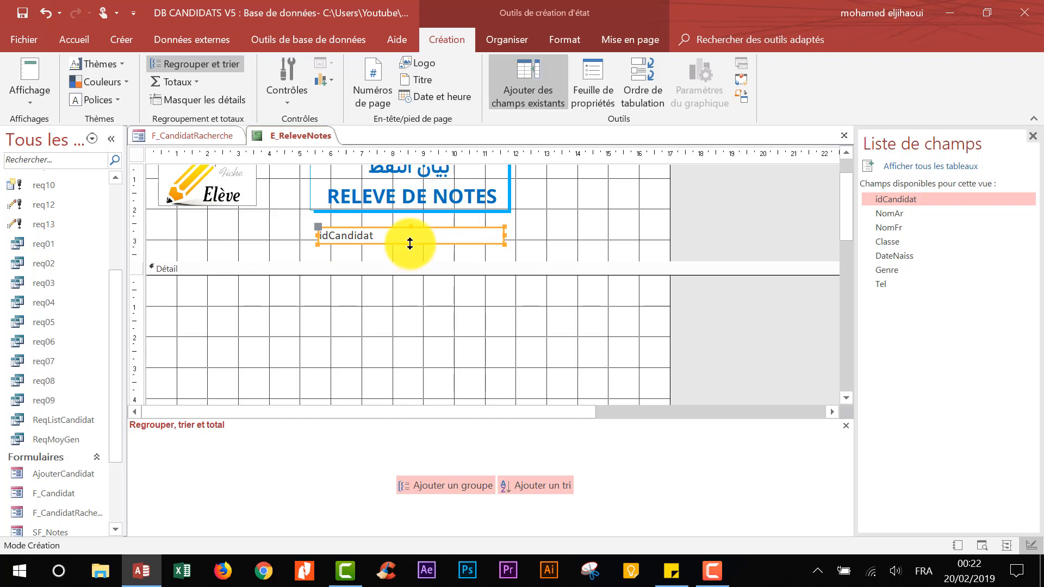
left_click_drag(410, 244, 412, 248)
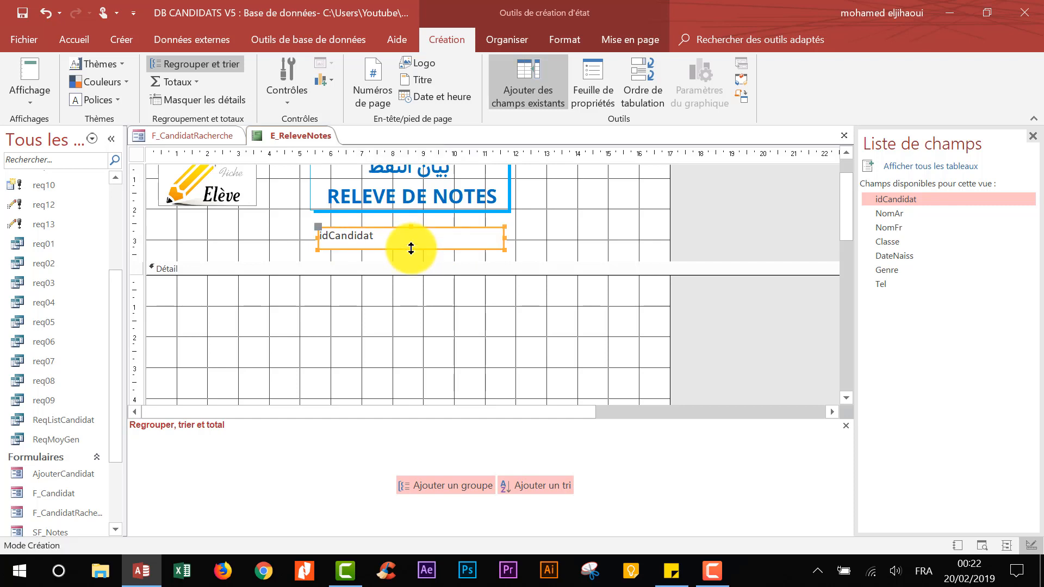
Step: Apply the shadowed special effect to the idCandidat text box and increase its height to about 0.8 cm
right_click(501, 243)
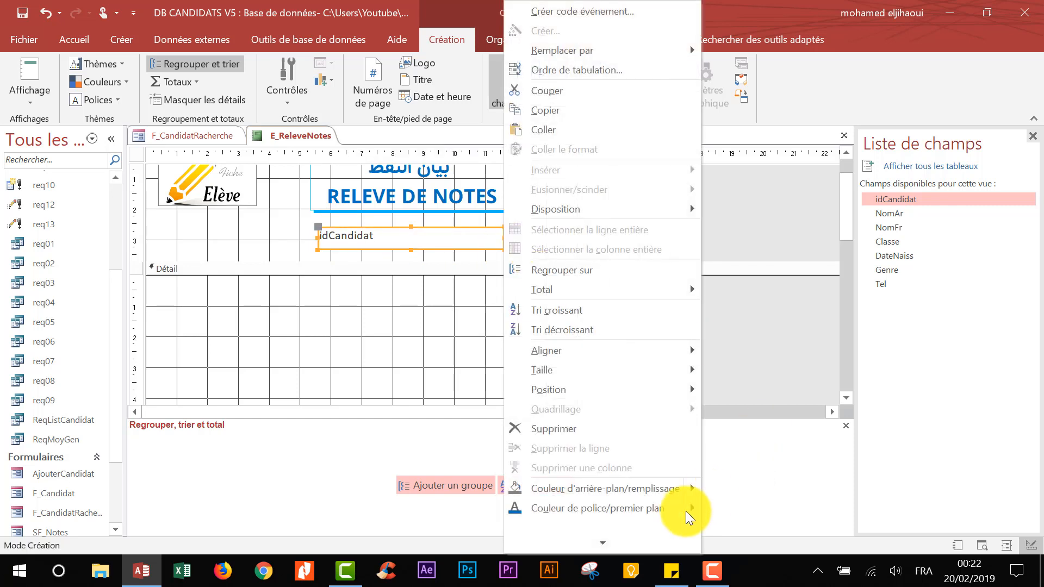
left_click(606, 530)
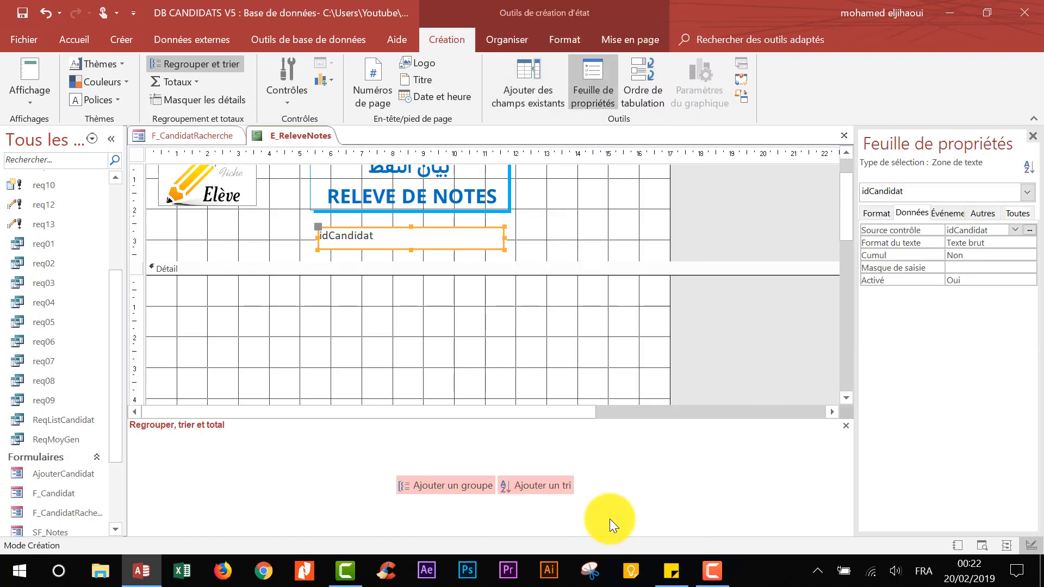
right_click(503, 245)
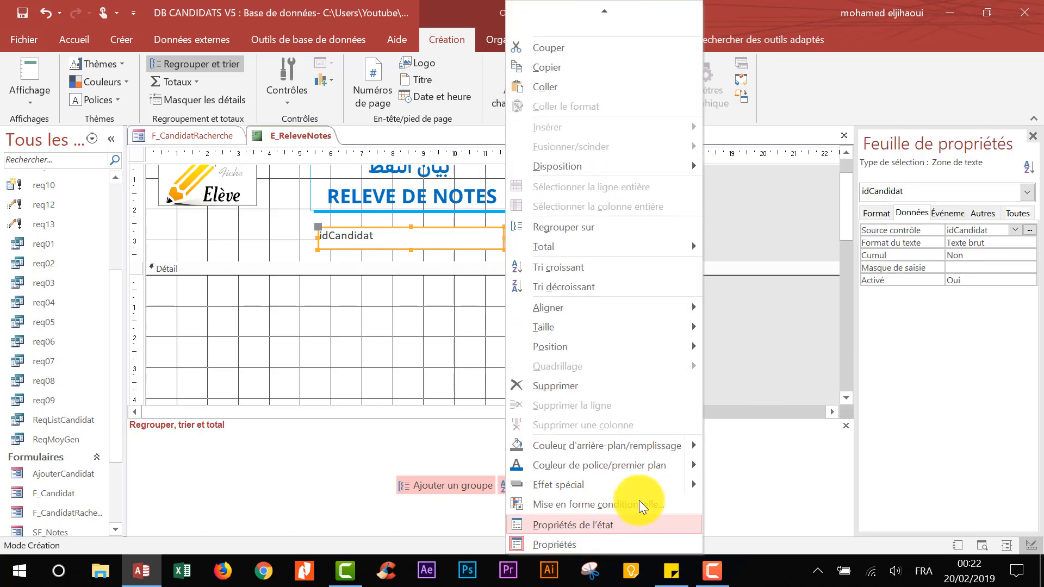
mouse_move(681, 492)
left_click(788, 493)
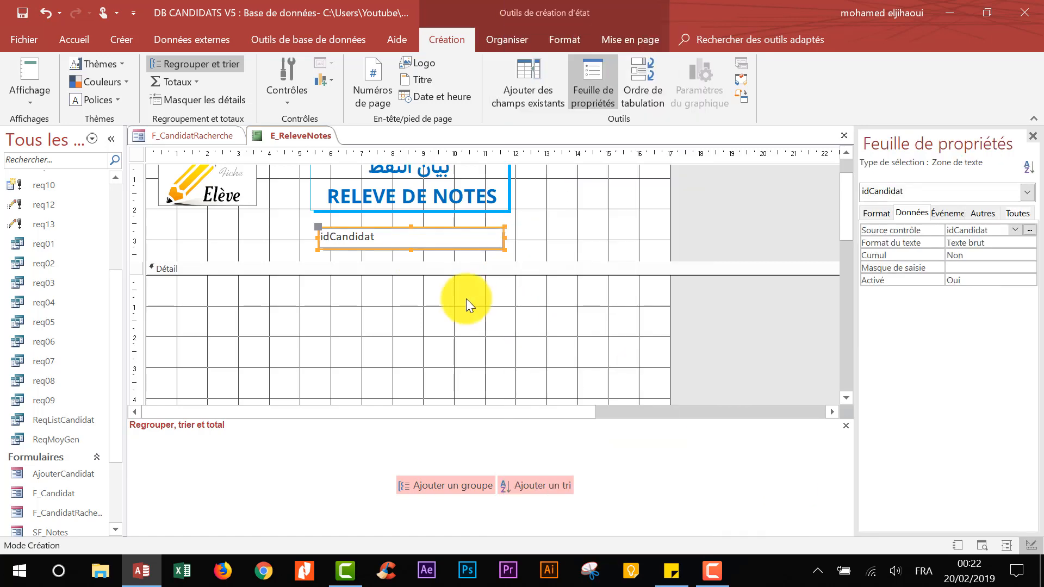
left_click_drag(411, 250, 411, 253)
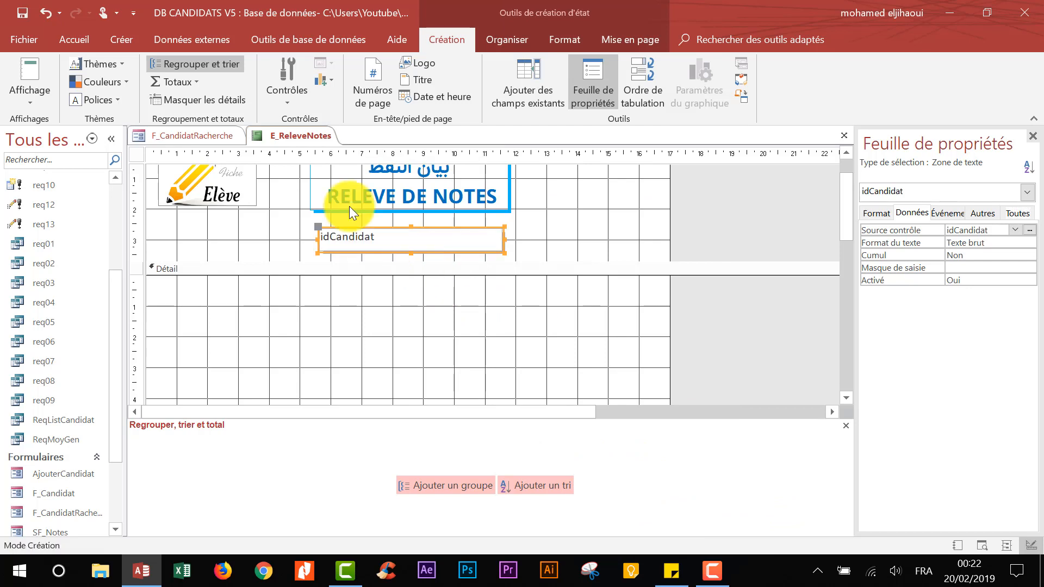
Step: Format the idCandidat text box's text in the Samim font, bold and centred
left_click(80, 35)
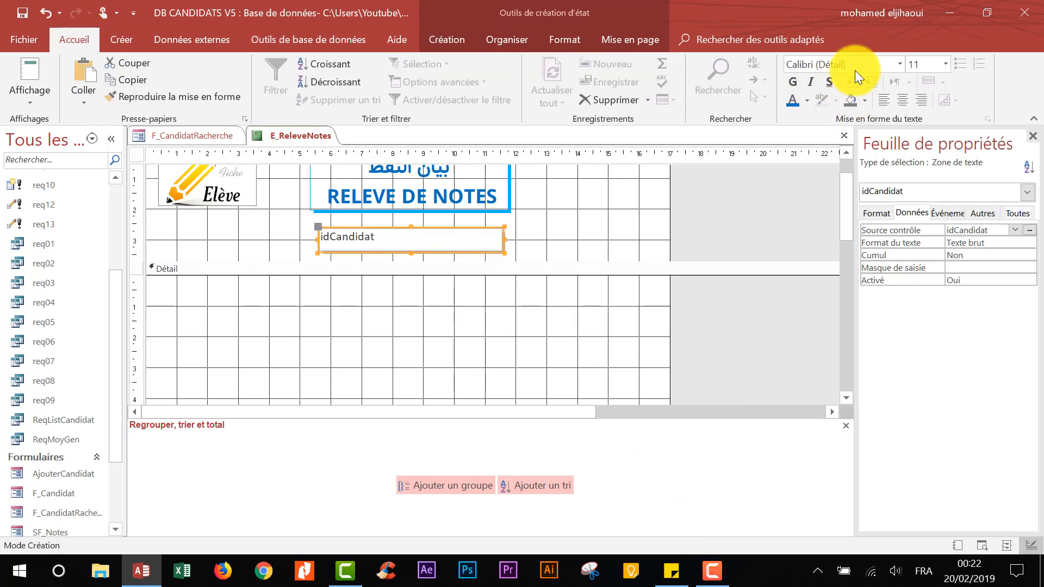
left_click(860, 63)
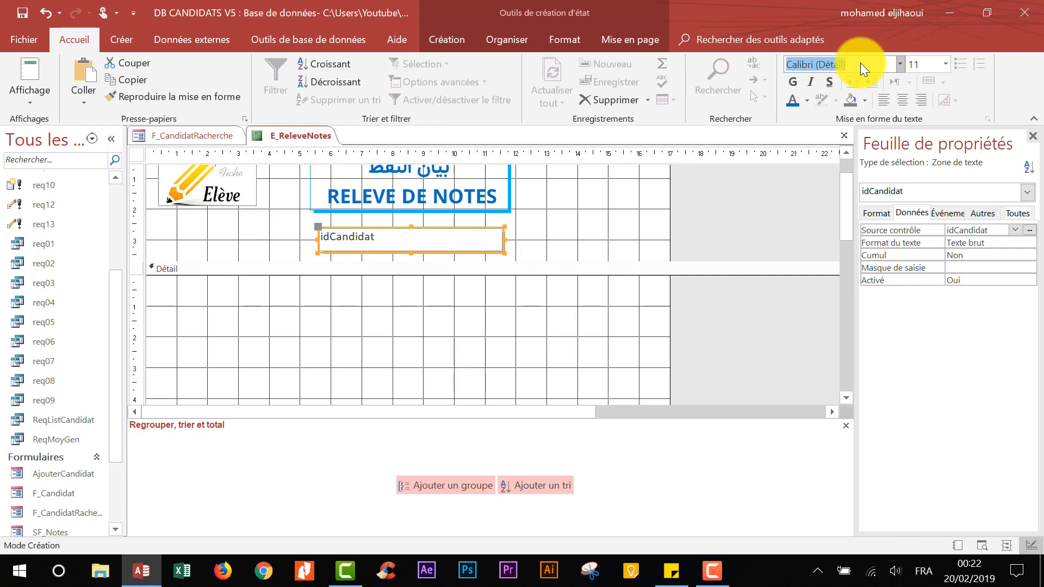
type("Samim")
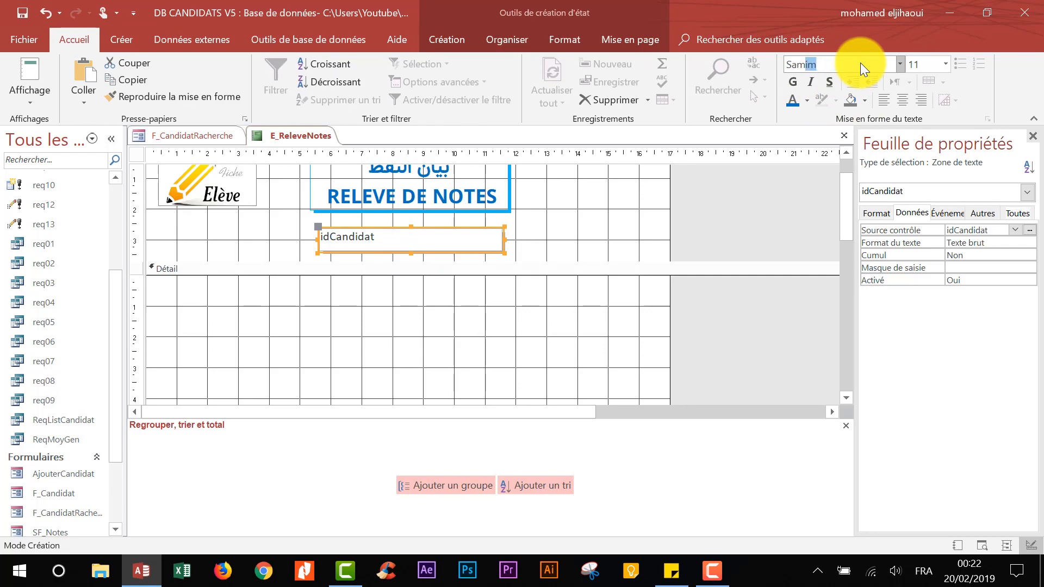
key("Return")
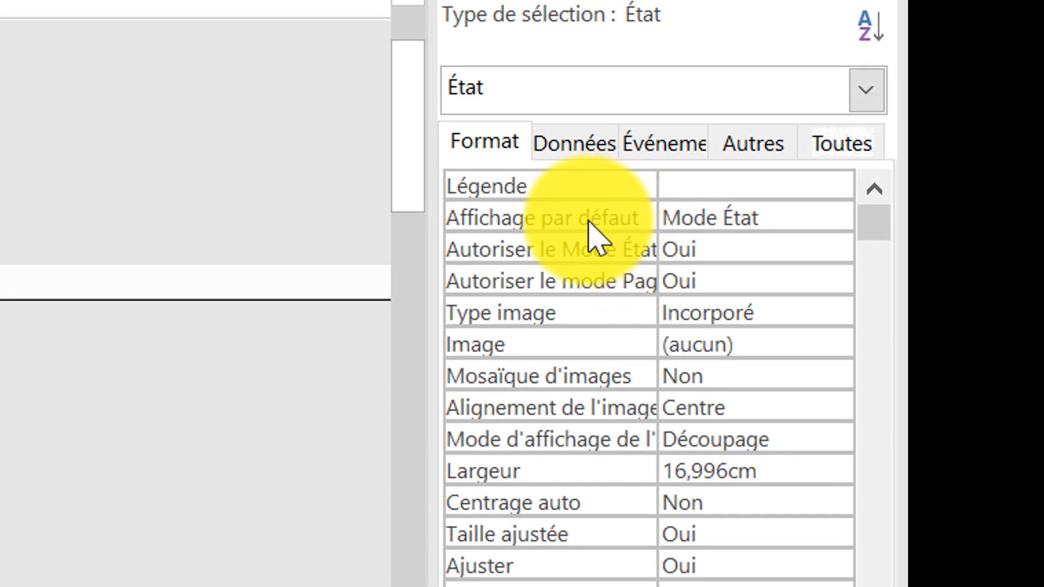
Step: Set the report's default view to Aperçu avant impression
left_click(808, 217)
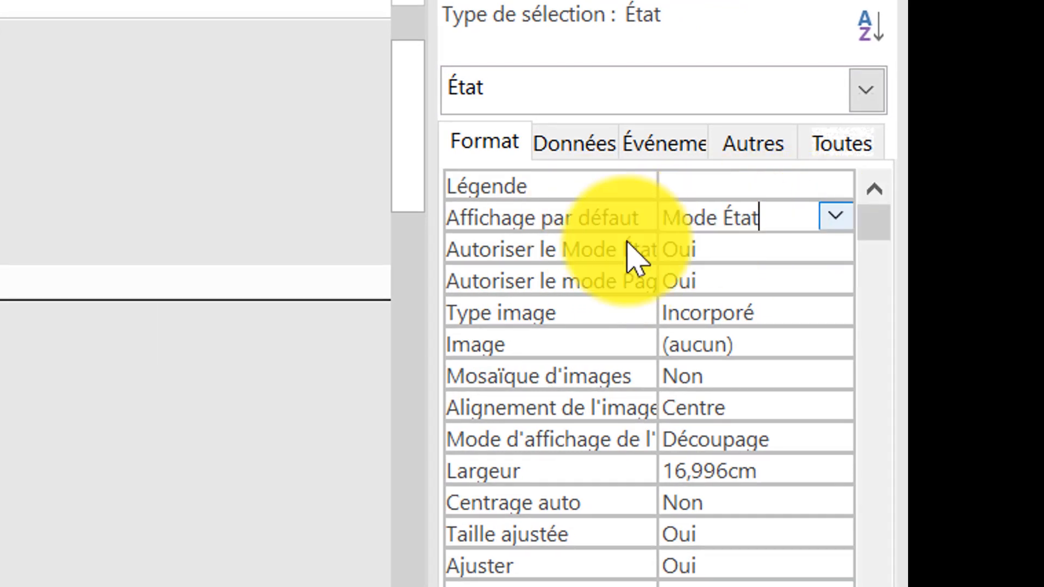
left_click(833, 220)
left_click(802, 285)
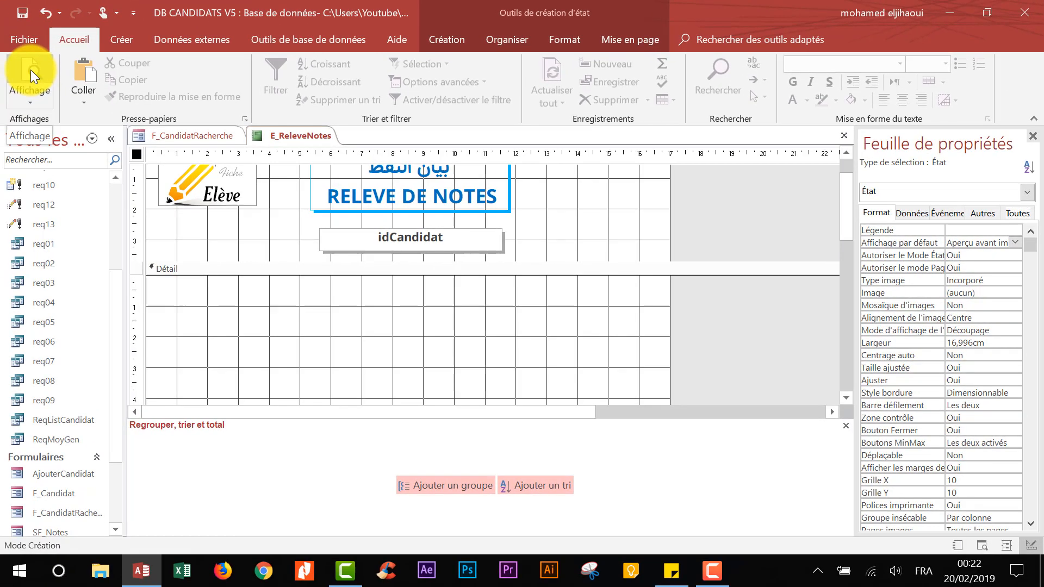
Step: Preview the report to check the idCandidat box below the title, and return to design view
left_click(28, 64)
scroll(590, 272, "down", 2)
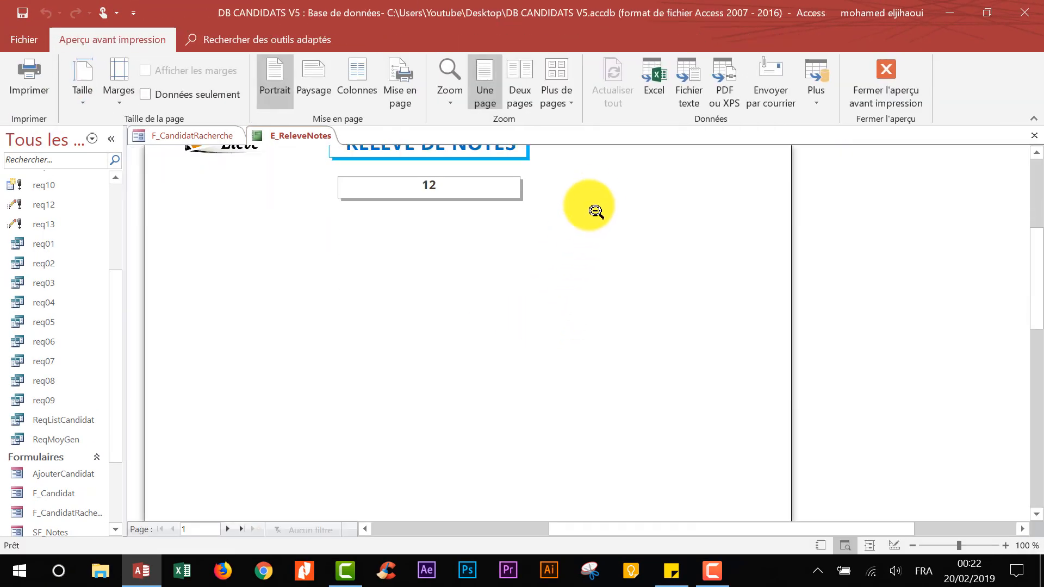
right_click(582, 204)
left_click(547, 246)
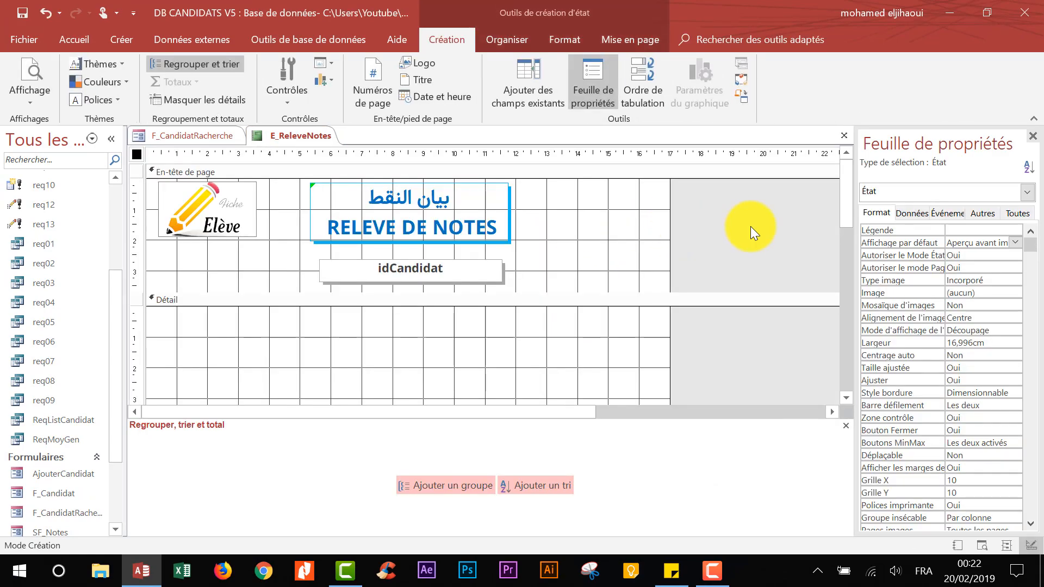
Step: Move the idCandidat text box slightly closer to the title and set its control source to ="رقم التلميذ : " & [idCandidat]
left_click(498, 268)
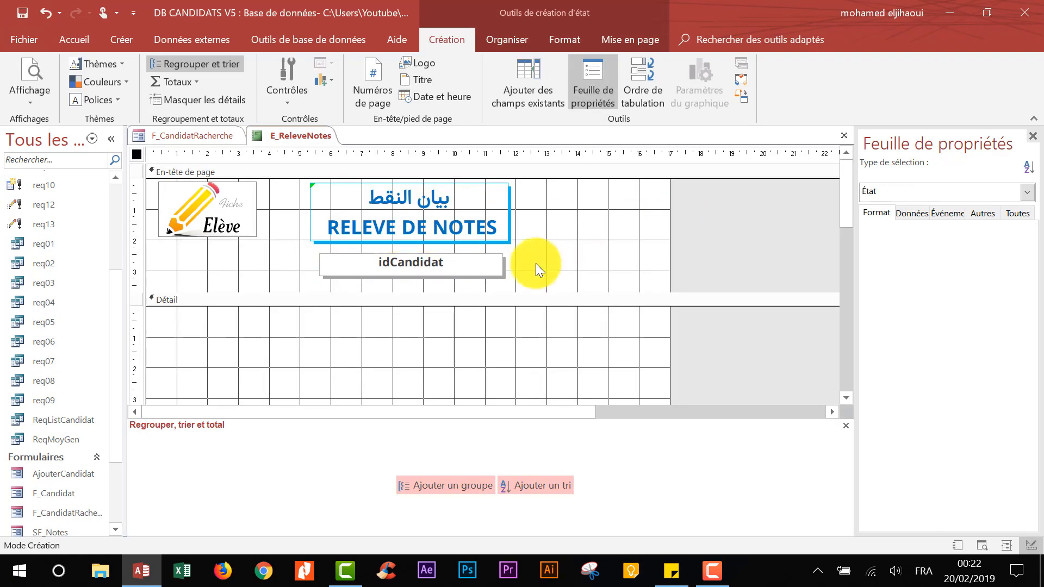
left_click(1017, 213)
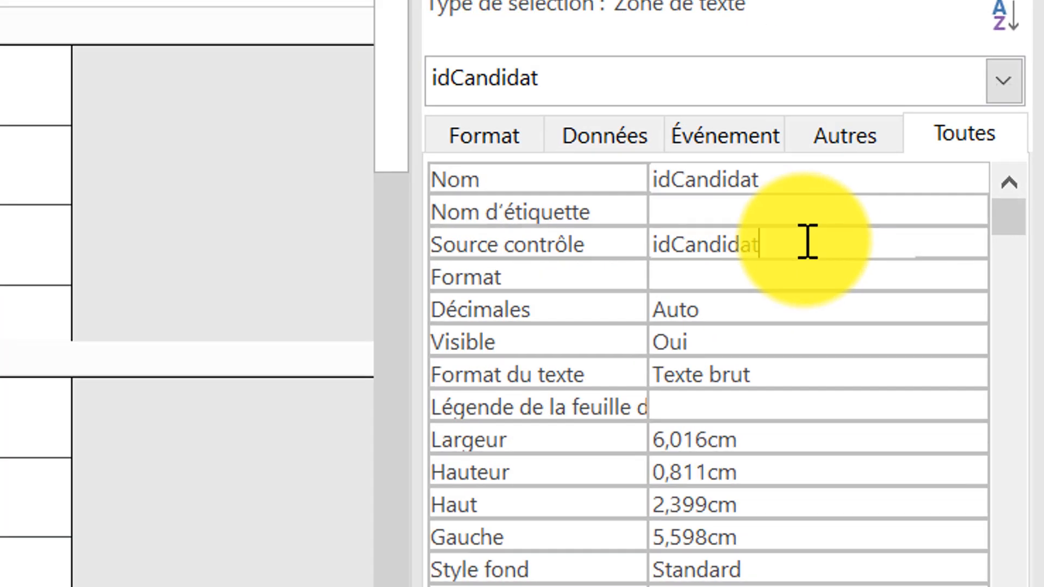
left_click(946, 253)
left_click(1013, 254)
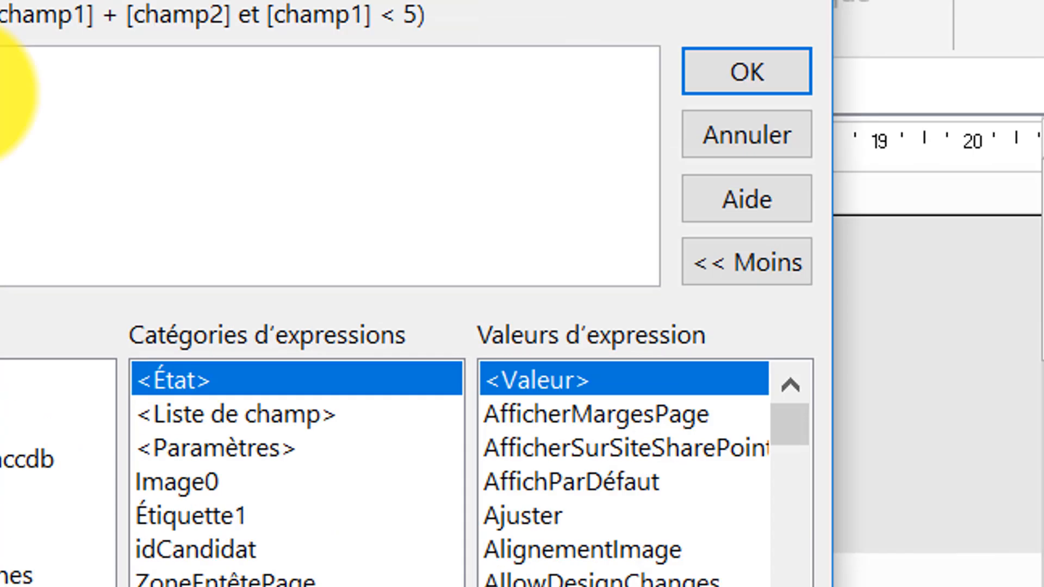
type("رقم ")
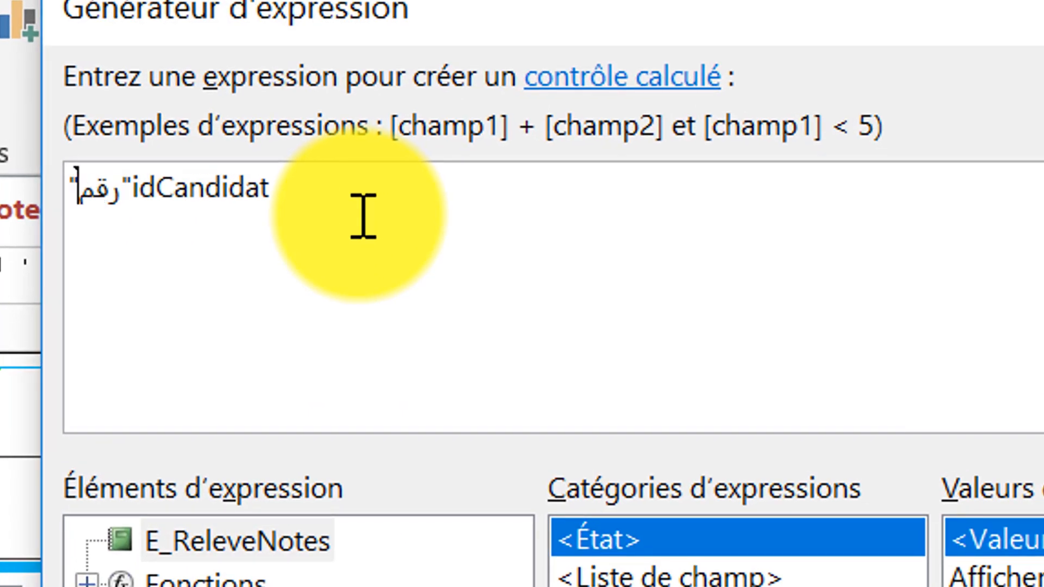
type("التلمي")
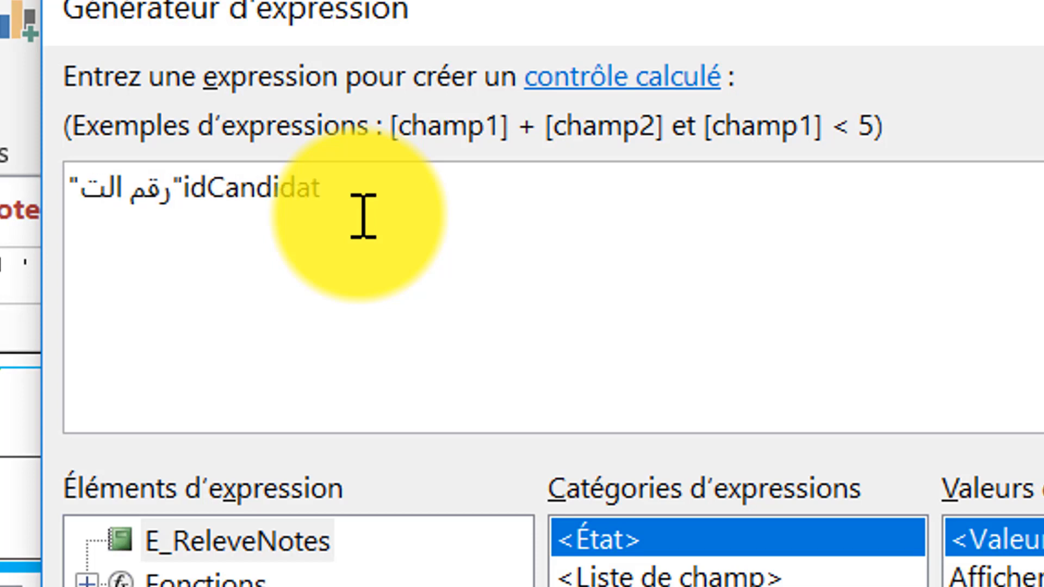
type("ذ \"")
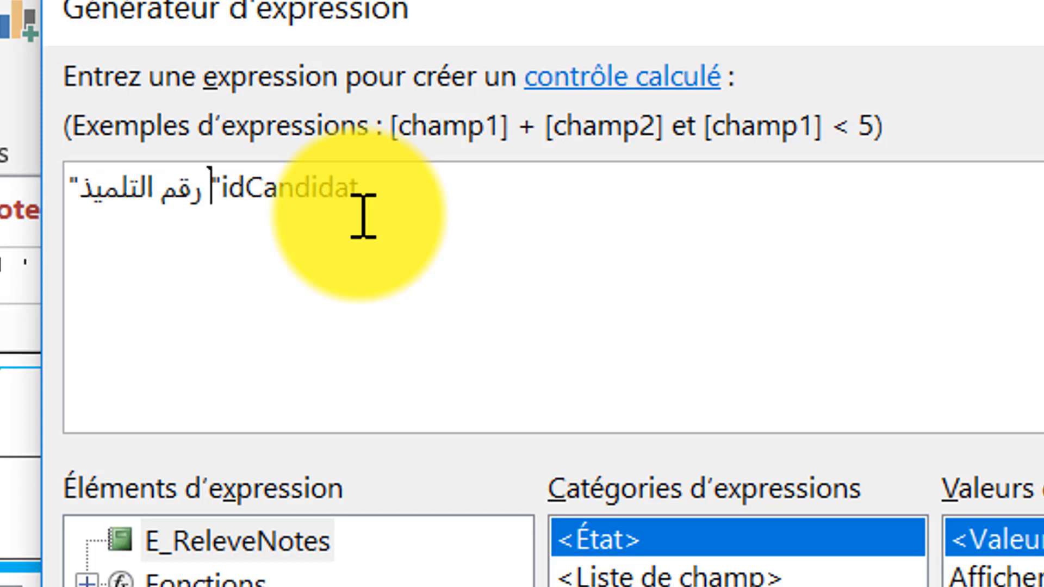
key("BackSpace")
key("BackSpace")
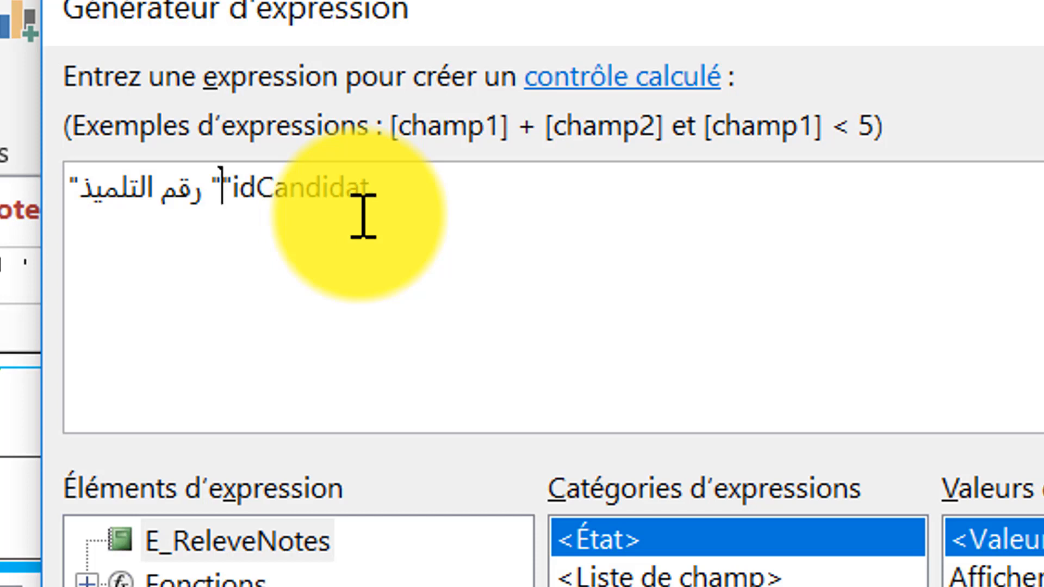
type(":")
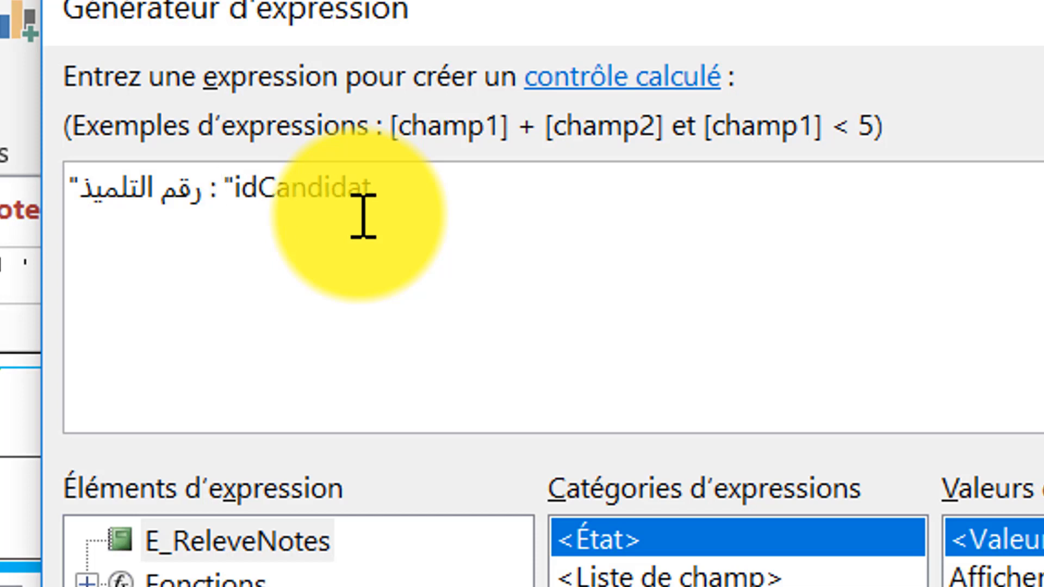
key("Right")
type("&")
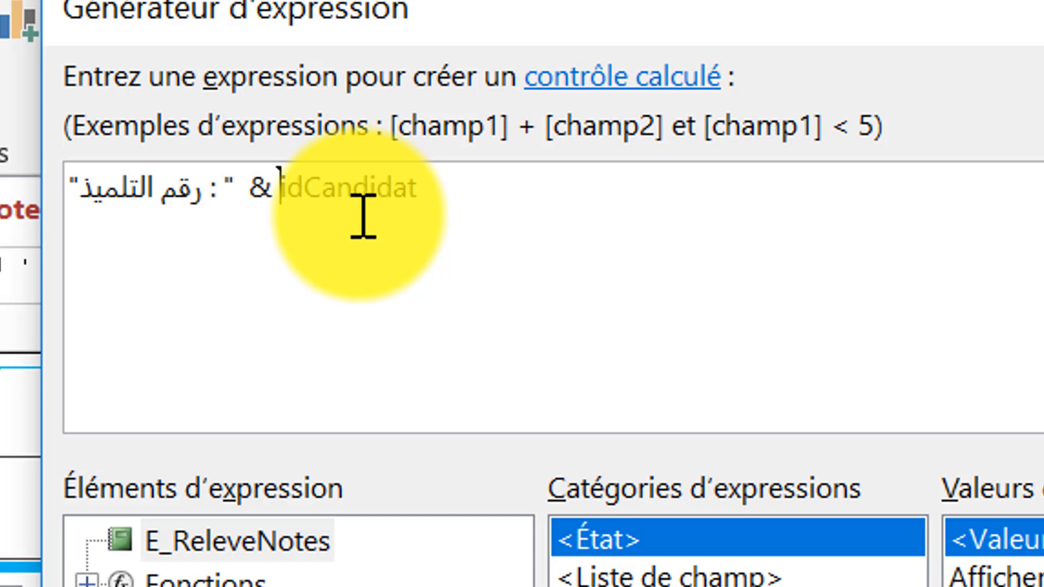
left_click(690, 130)
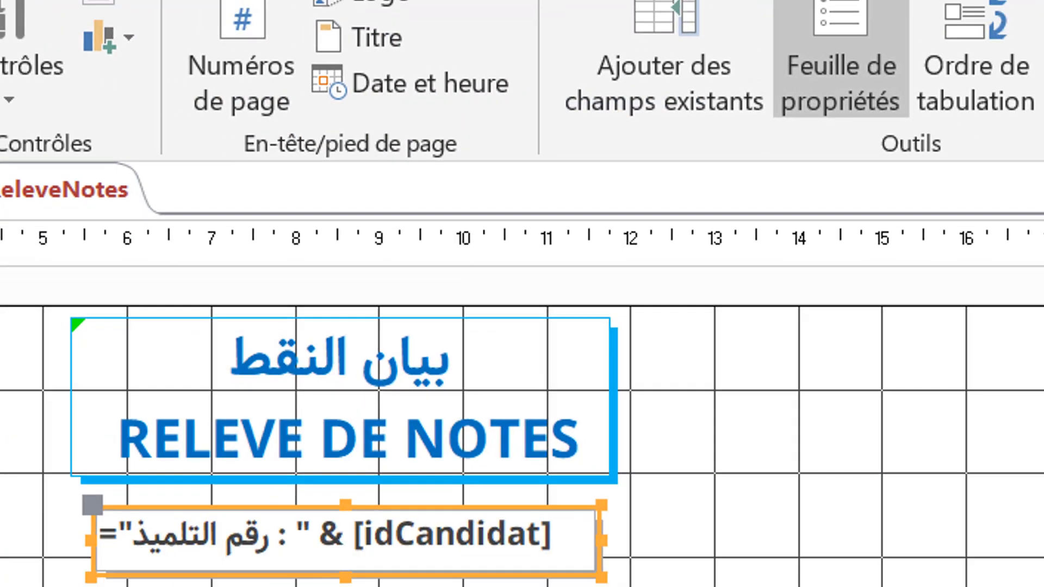
left_click(760, 244)
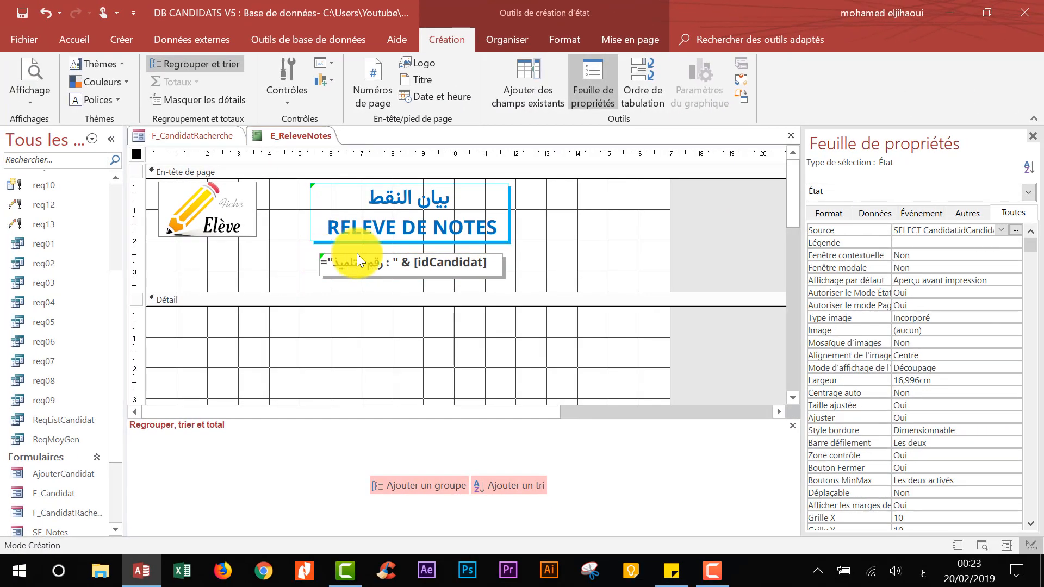
Step: Rename the text box holding the student number expression as idCandidat0
left_click(330, 258)
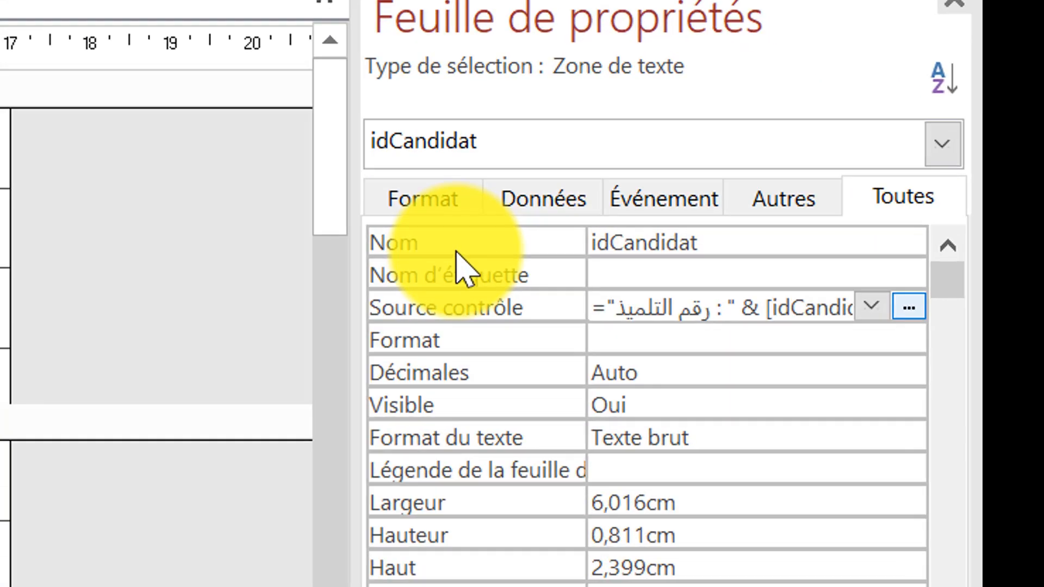
left_click(841, 233)
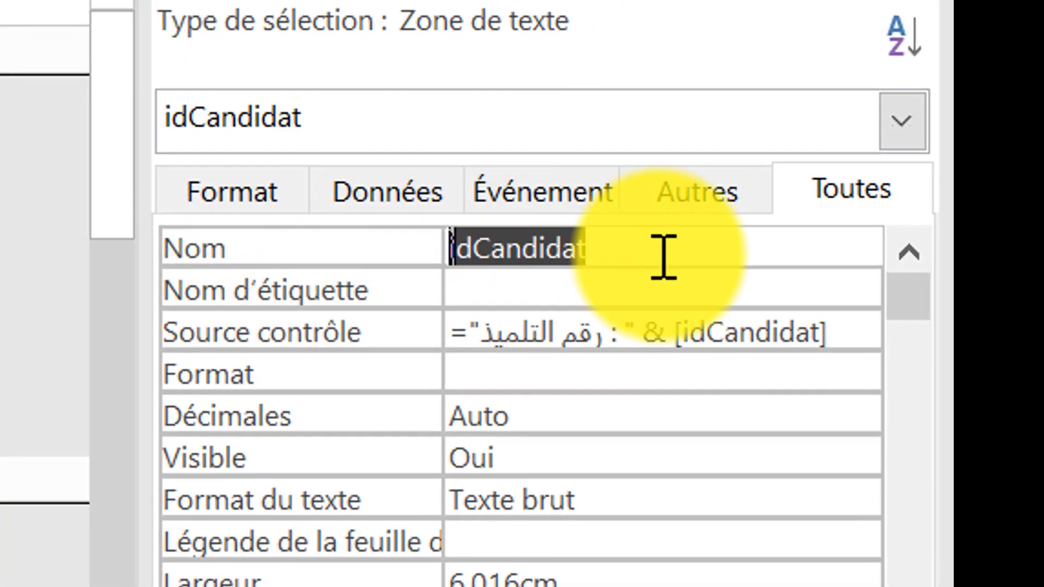
left_click(653, 256)
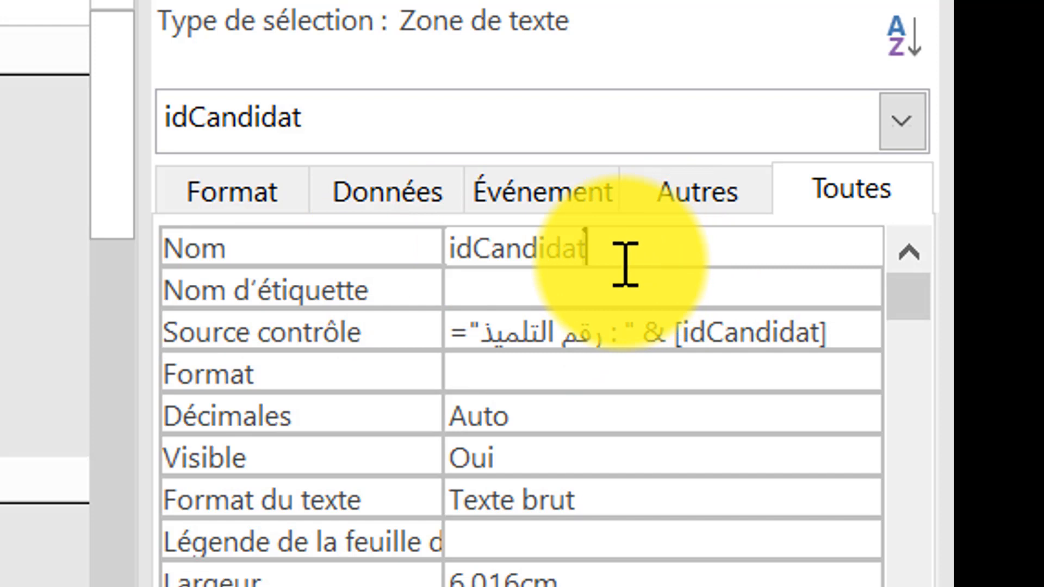
type("0")
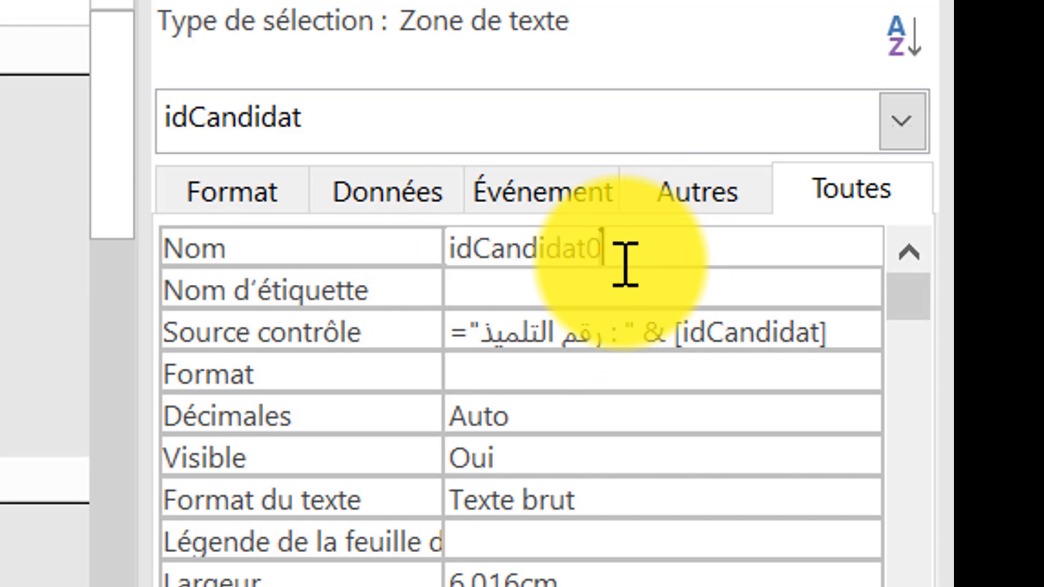
left_click(43, 50)
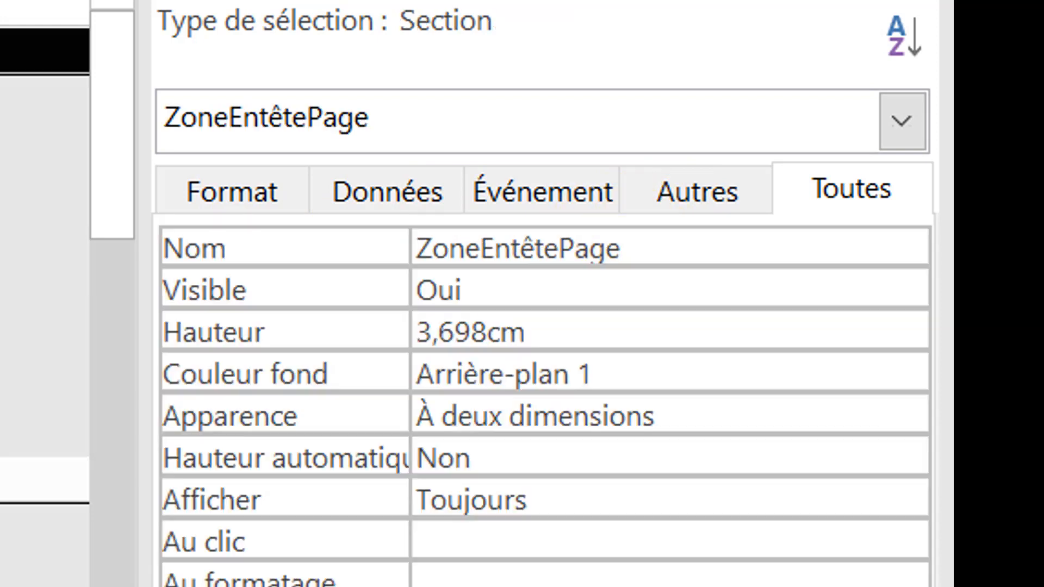
Step: Preview the report to check the labelled student number beneath the title, and return to design view
left_click(19, 73)
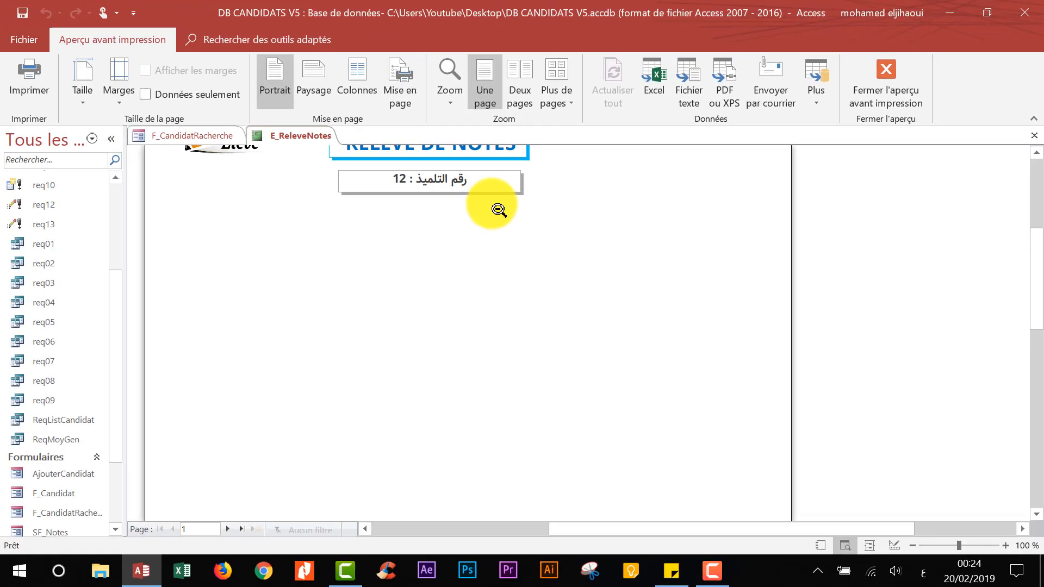
scroll(571, 199, "up", 3)
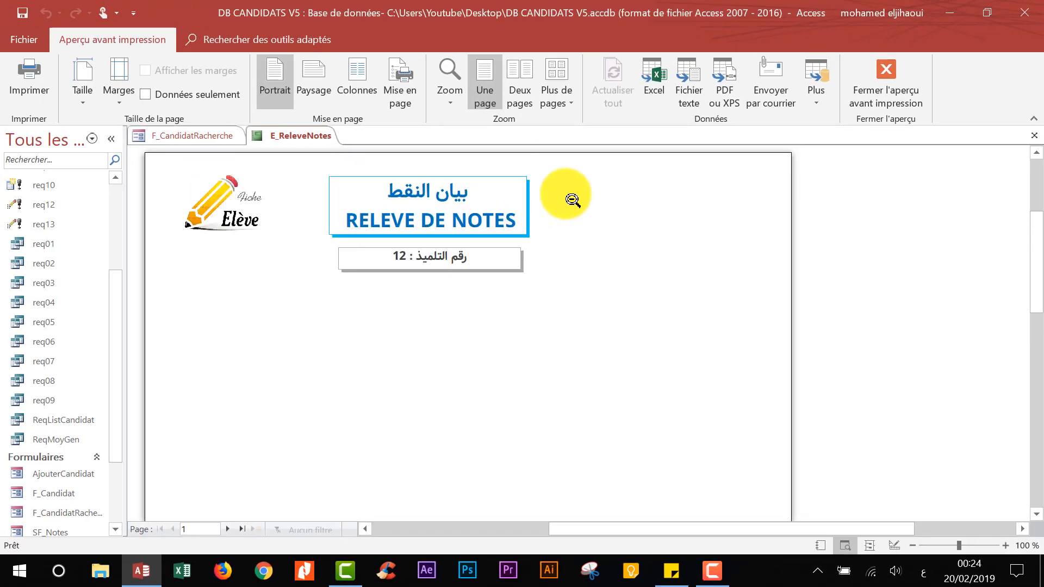
right_click(610, 231)
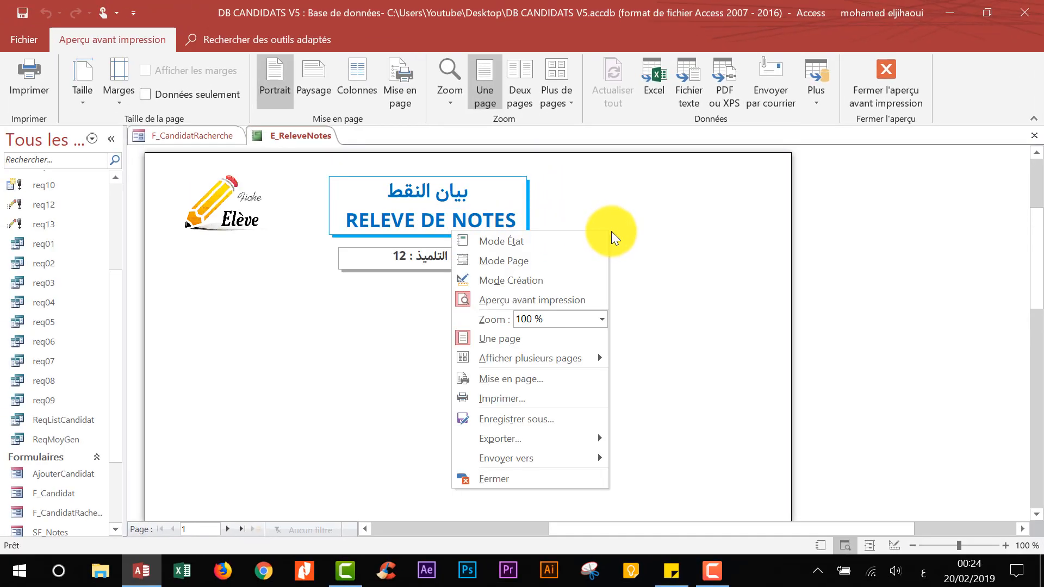
left_click(564, 280)
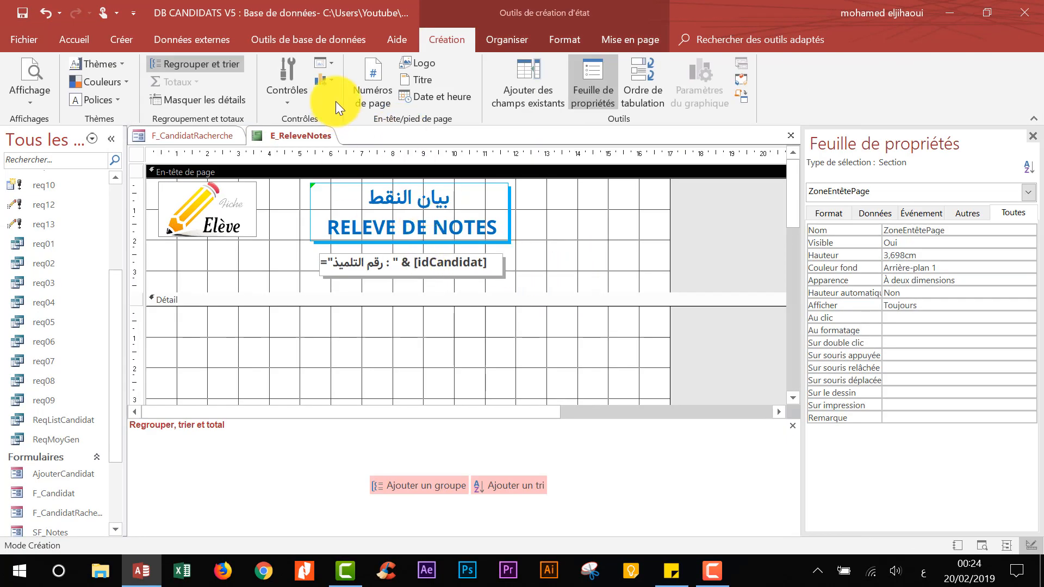
Step: Draw a horizontal line about 16.5 cm long across the page header, beneath the student number box
left_click(294, 99)
left_click(382, 160)
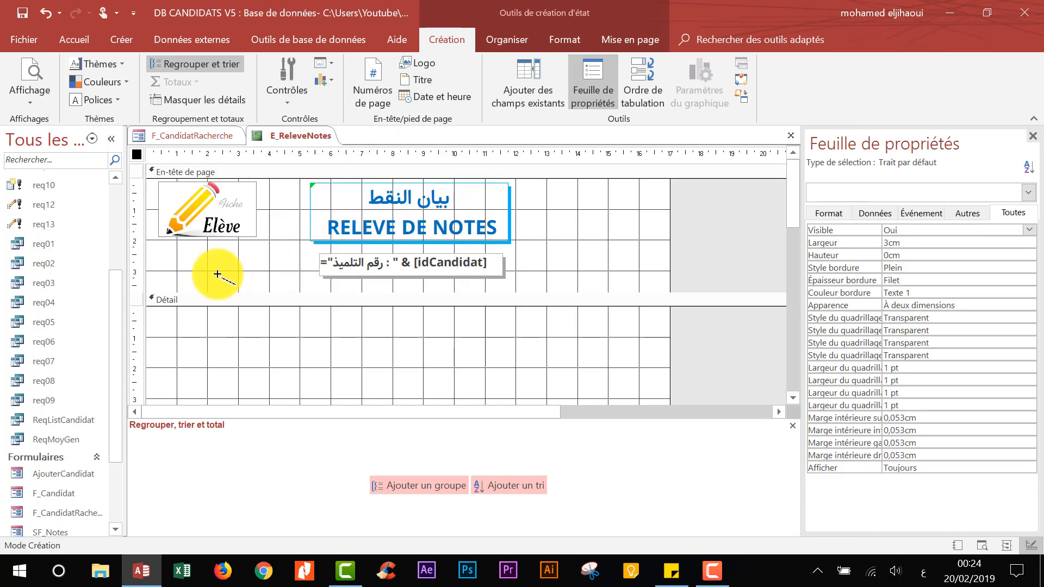
left_click_drag(152, 283, 661, 283)
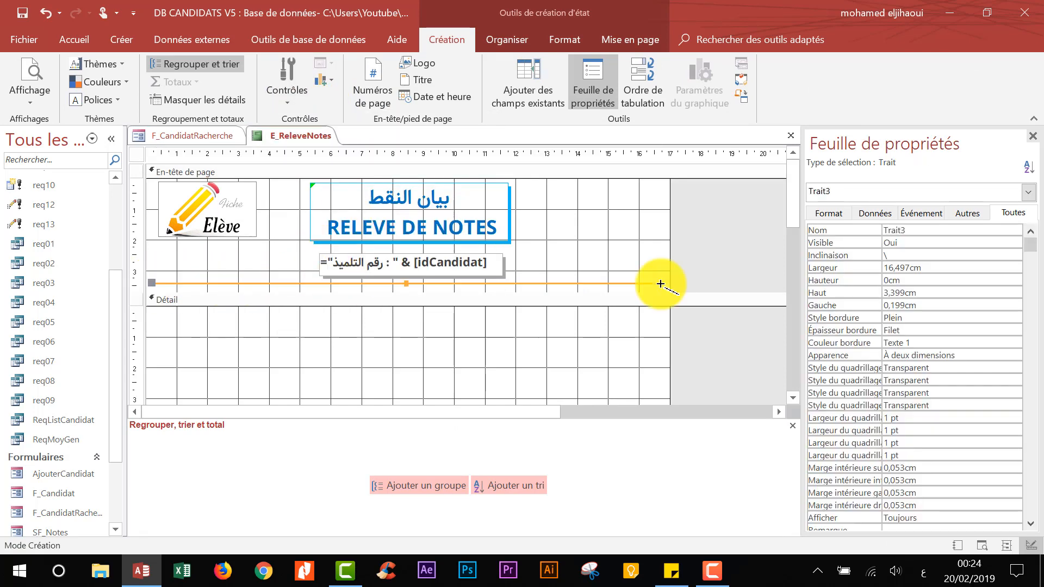
Step: Give the horizontal line in the page header a 2 pt border thickness and the Tirets courts border style
left_click(924, 331)
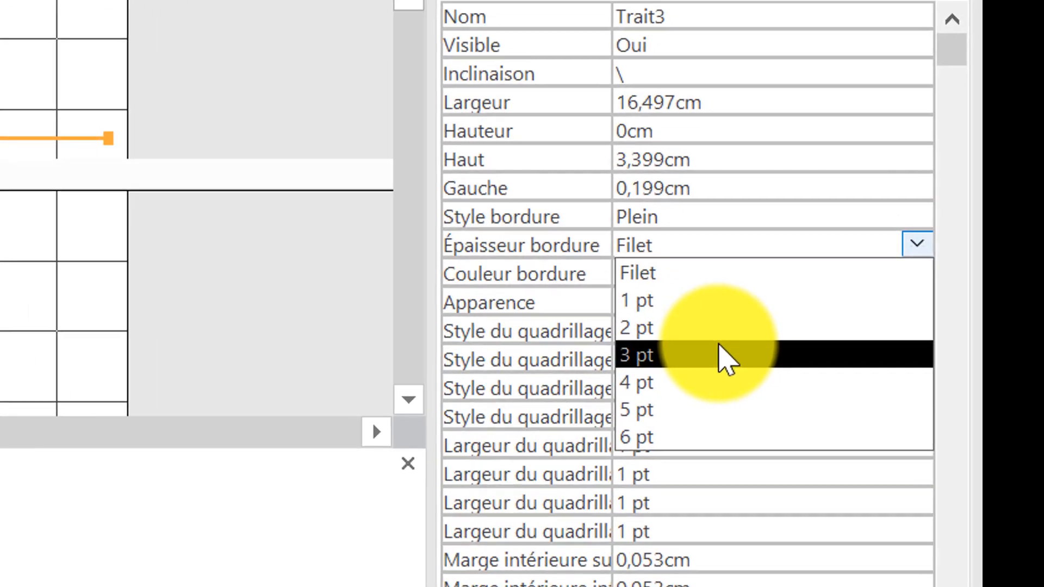
left_click(703, 332)
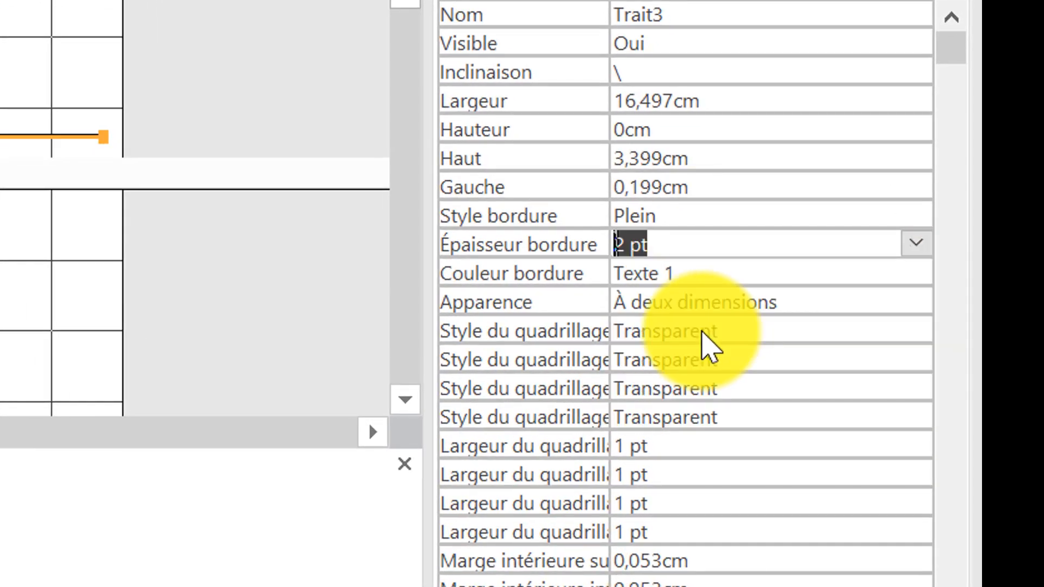
left_click(905, 215)
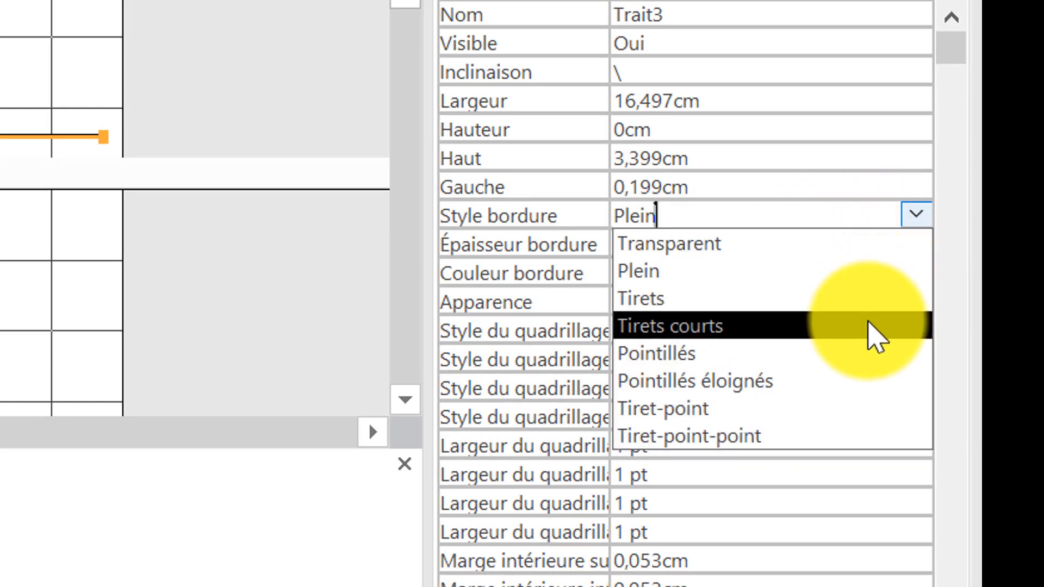
left_click(875, 337)
left_click(242, 50)
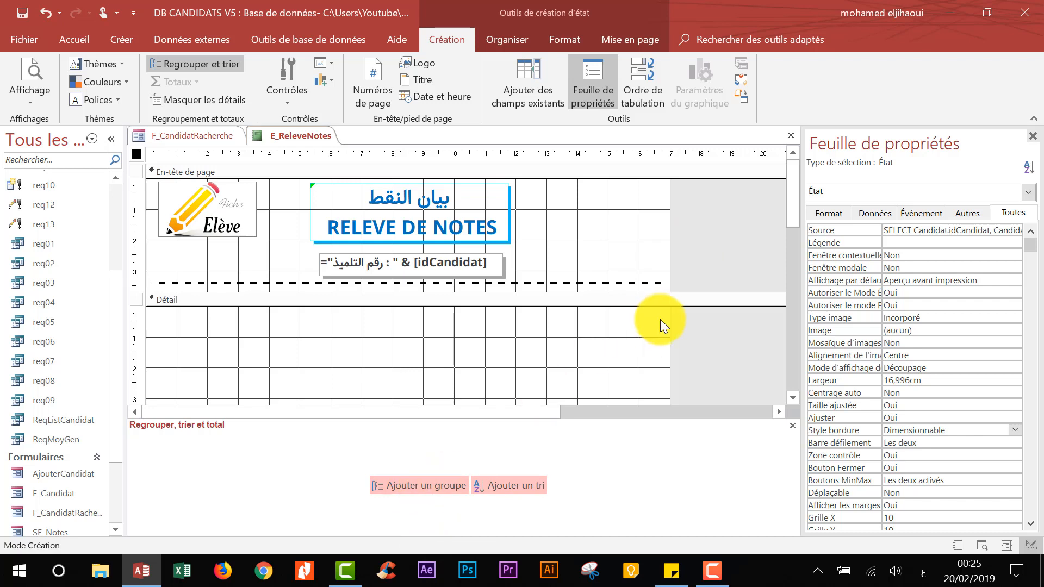
Step: Group the report on idCandidat and increase the height of the new group header section
left_click(436, 482)
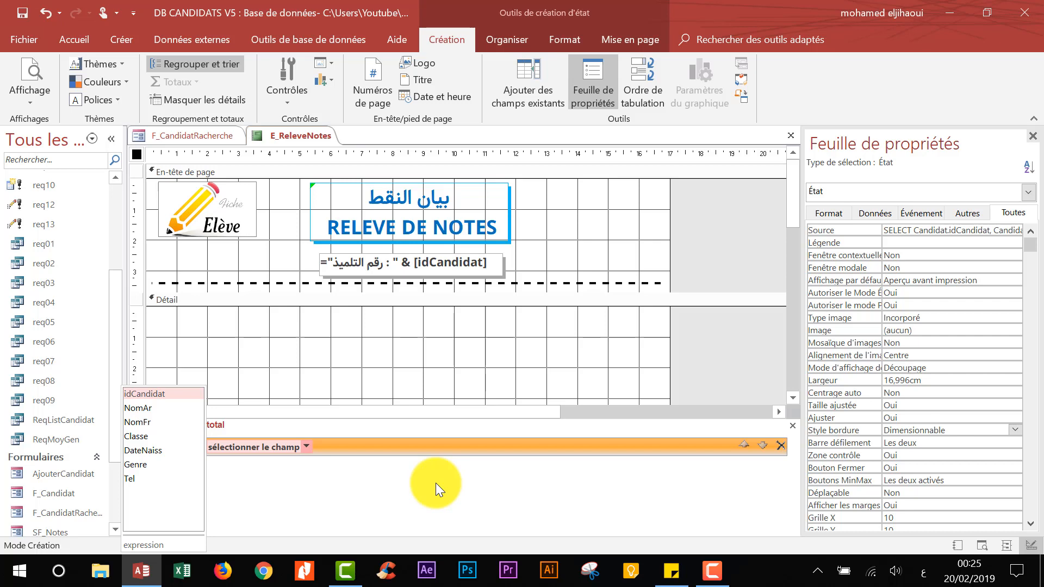
left_click(149, 393)
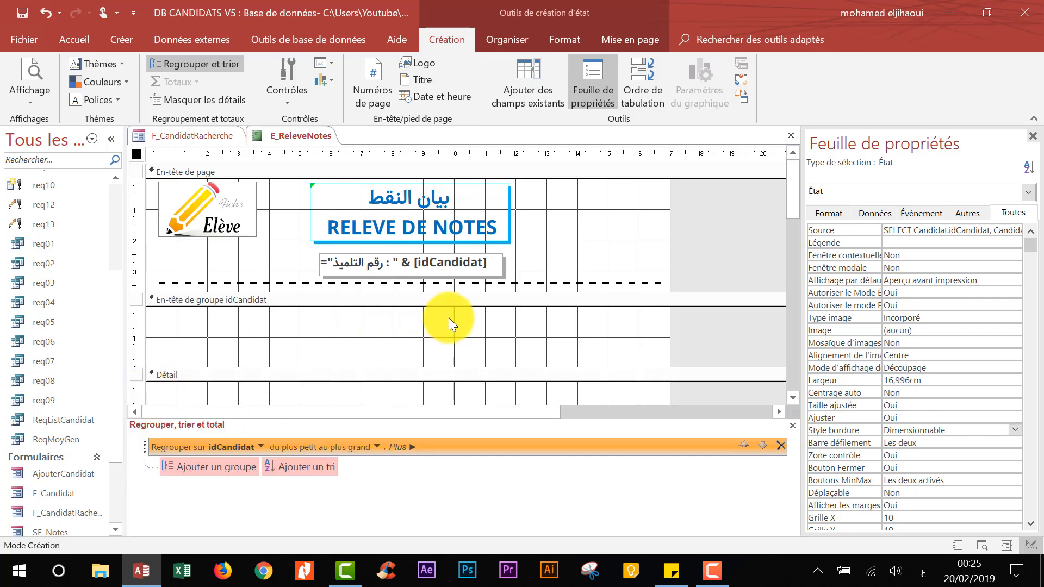
scroll(348, 367, "down", 1)
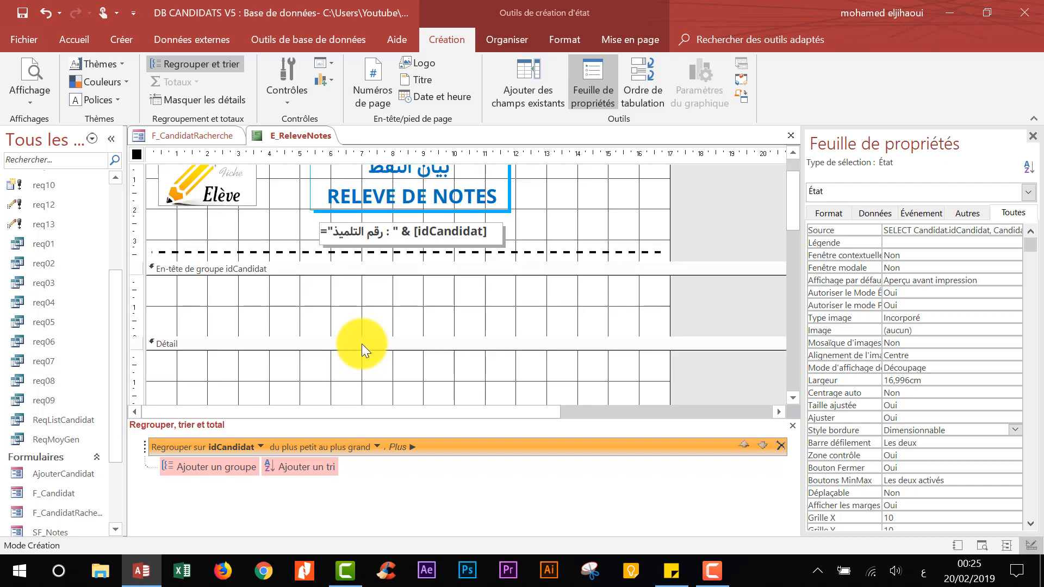
left_click(361, 343)
left_click_drag(360, 339, 351, 379)
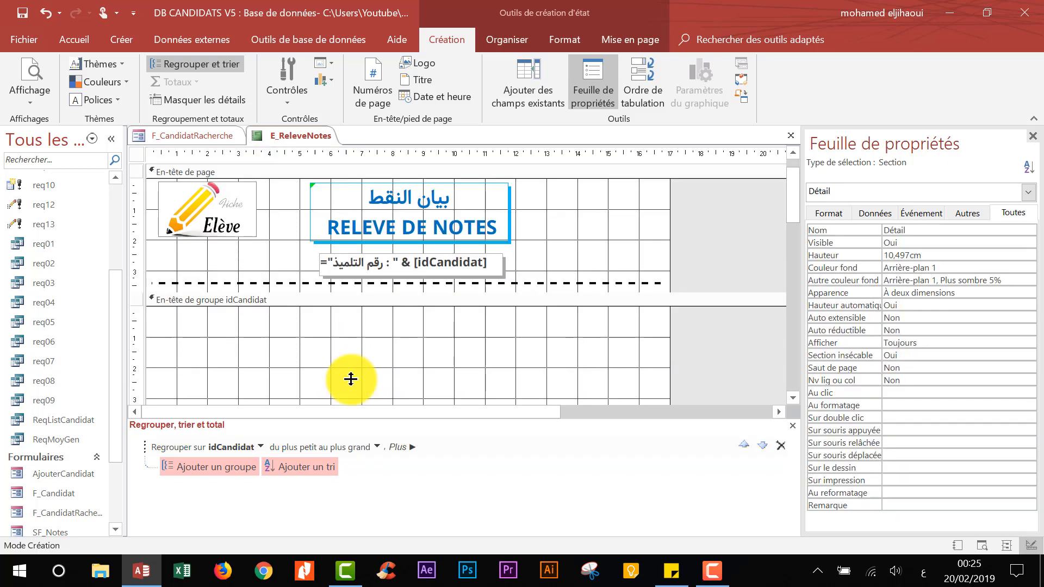
Step: Move the logo, title, student number box and dashed line from the page header into the idCandidat group header, enlarging that section to fit
left_click_drag(146, 237, 140, 273)
left_click_drag(432, 208, 427, 335)
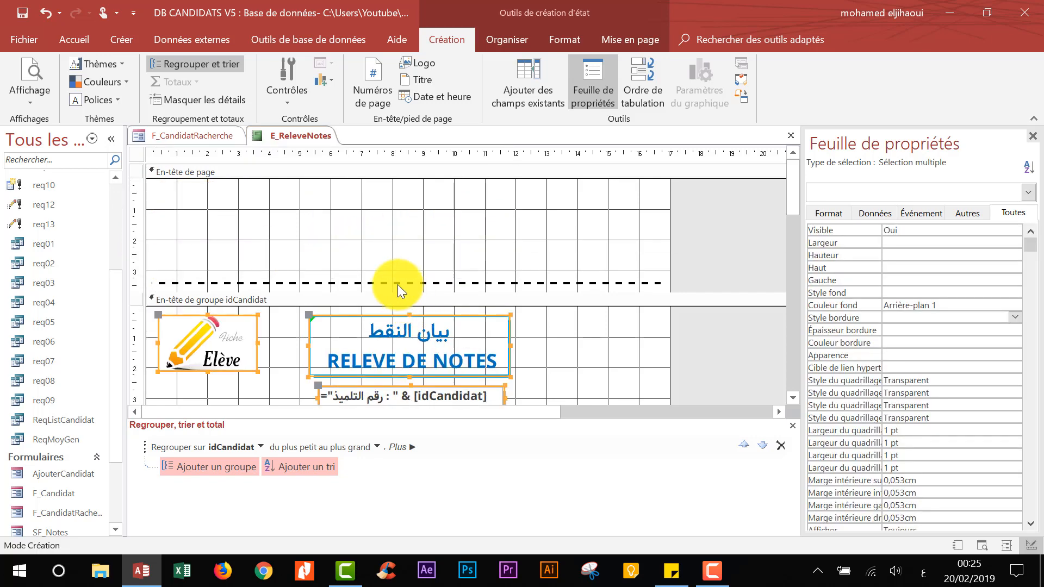
scroll(435, 304, "down", 3)
left_click(476, 326)
left_click_drag(476, 326, 467, 372)
left_click(464, 188)
left_click_drag(444, 190, 438, 330)
scroll(471, 288, "up", 3)
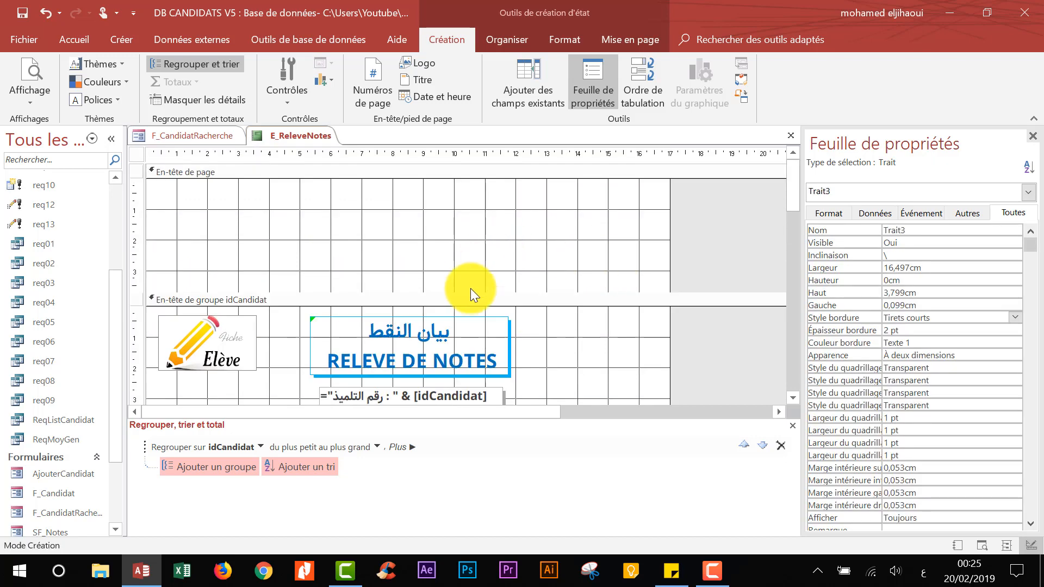
Step: Collapse the page header and Detail sections to zero height and extend the idCandidat group header to about 14.4 cm
left_click(456, 299)
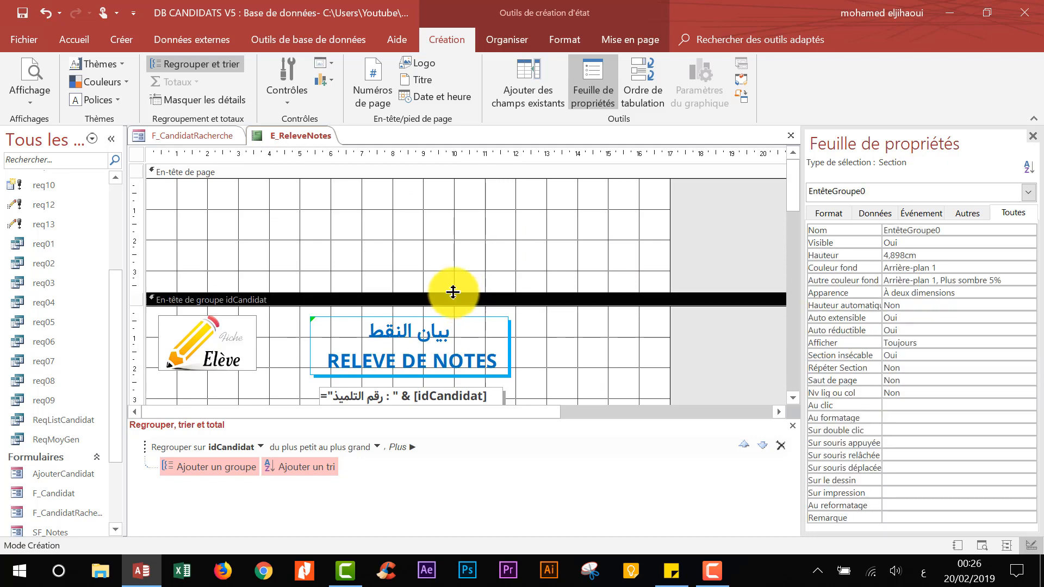
left_click_drag(453, 292, 350, 106)
scroll(317, 309, "down", 10)
left_click(317, 309)
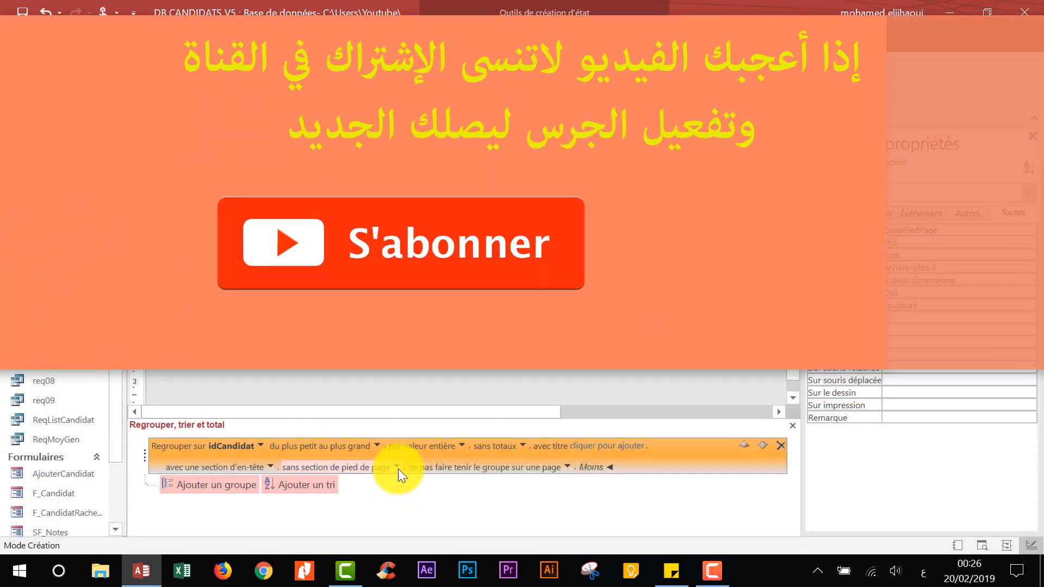
Step: Add a footer section to the idCandidat group and collapse it to zero height
left_click(396, 467)
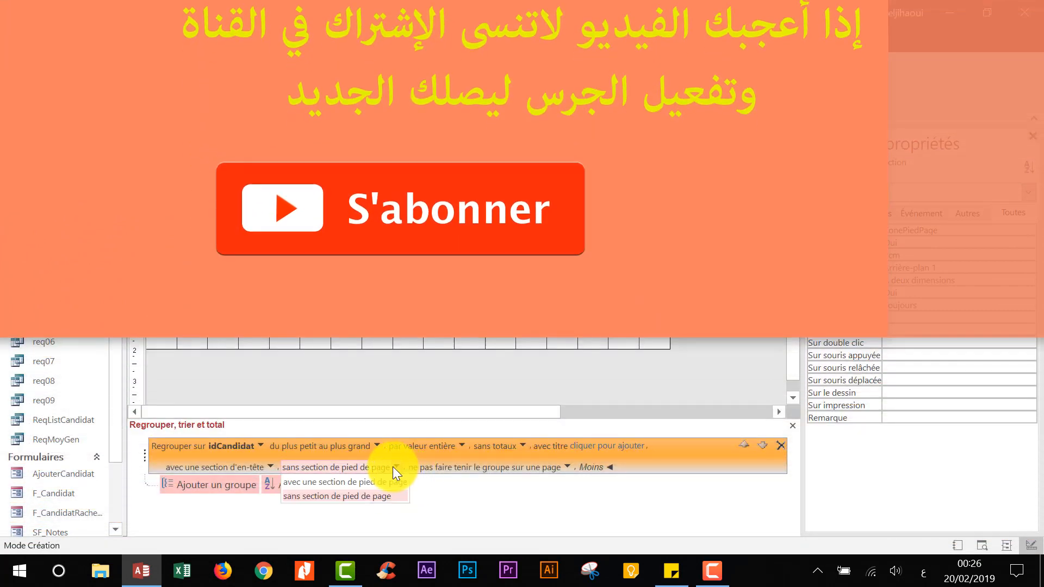
left_click(370, 482)
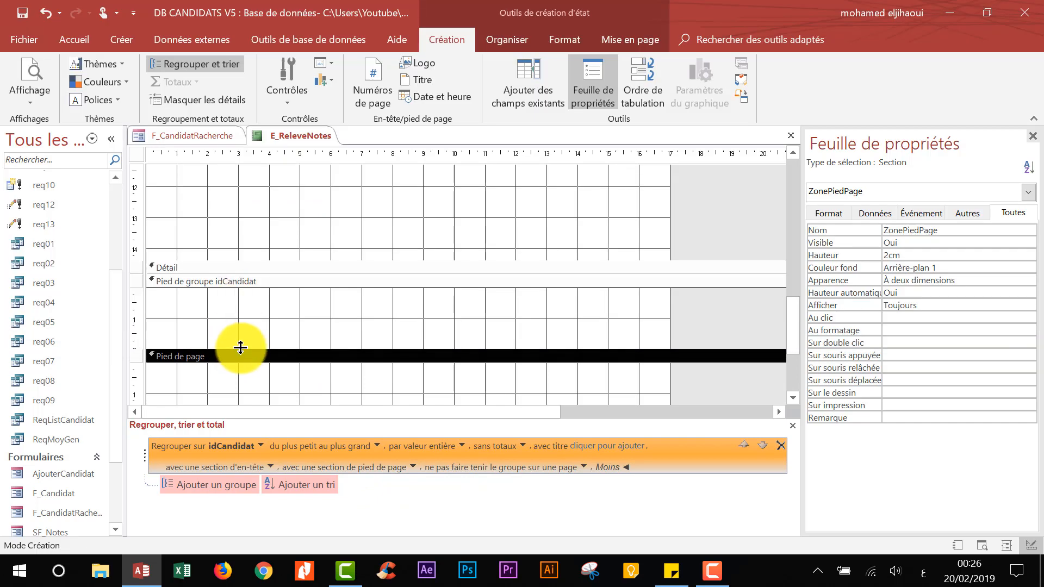
left_click_drag(240, 347, 263, 284)
Step: Turn on the page break (Saut de page) for the idCandidat group footer so each student prints on a separate page
left_click(270, 281)
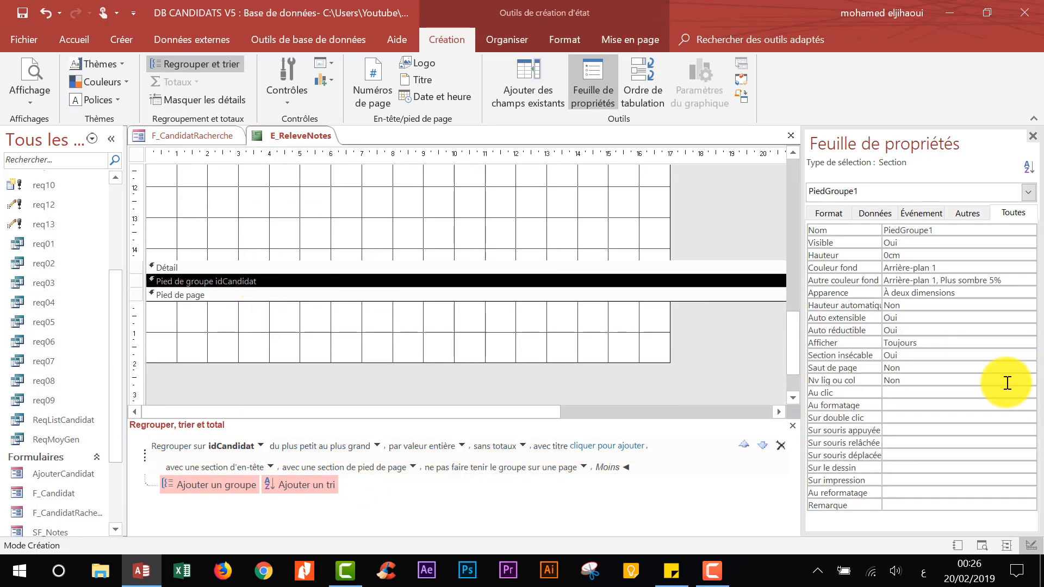
left_click(902, 367)
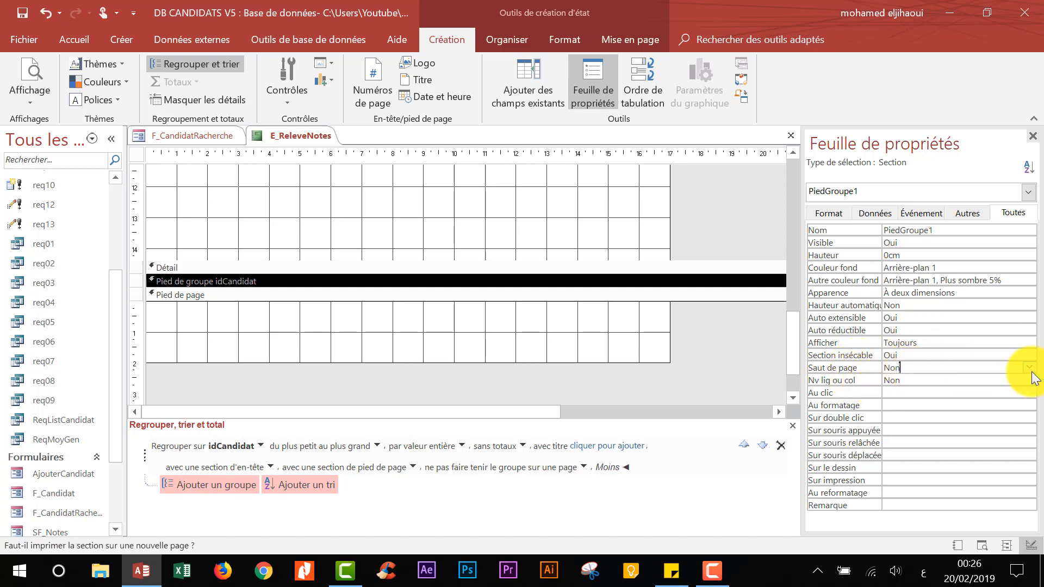
left_click(1028, 367)
left_click(924, 404)
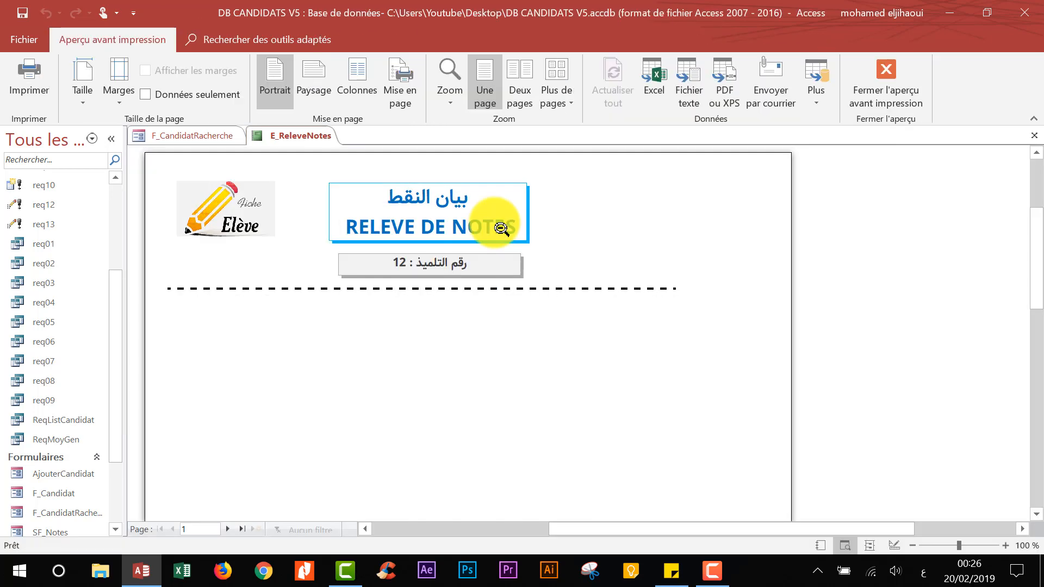
Step: Page through the print preview to check that each student has a separate page, and return to design view
left_click(484, 213)
left_click(586, 183)
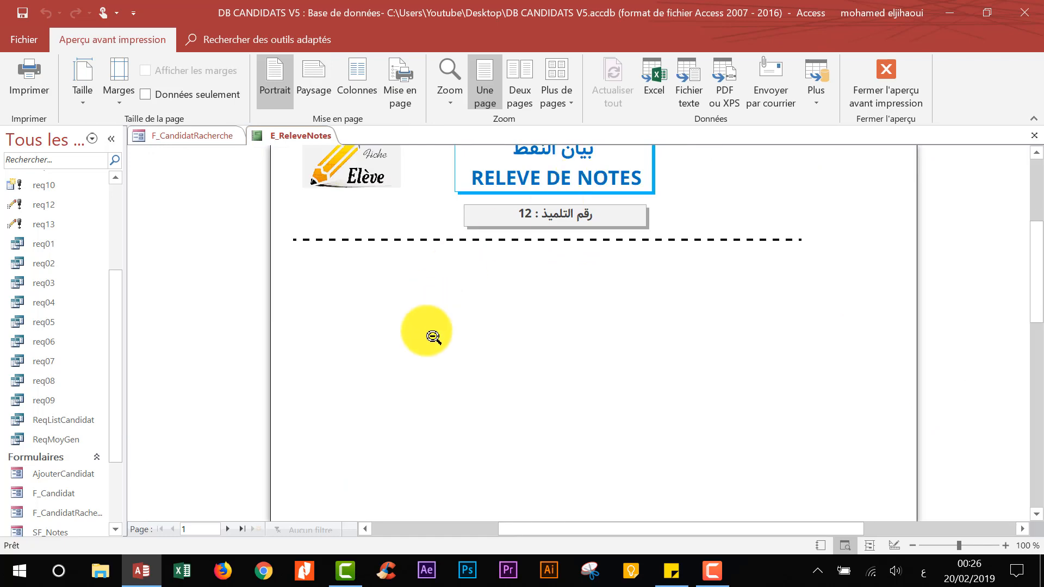
scroll(446, 348, "up", 3)
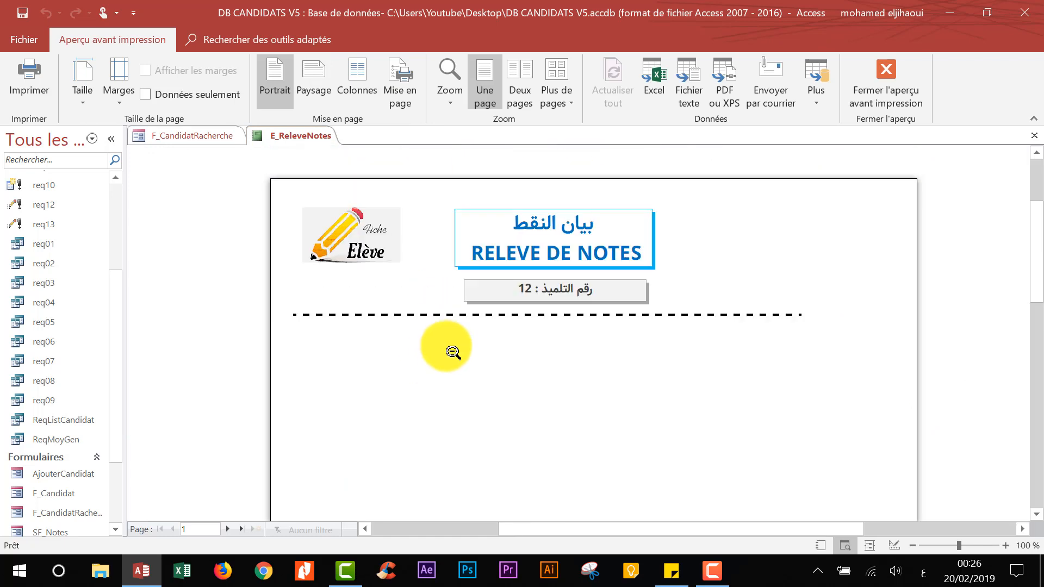
left_click(227, 529)
left_click(592, 368)
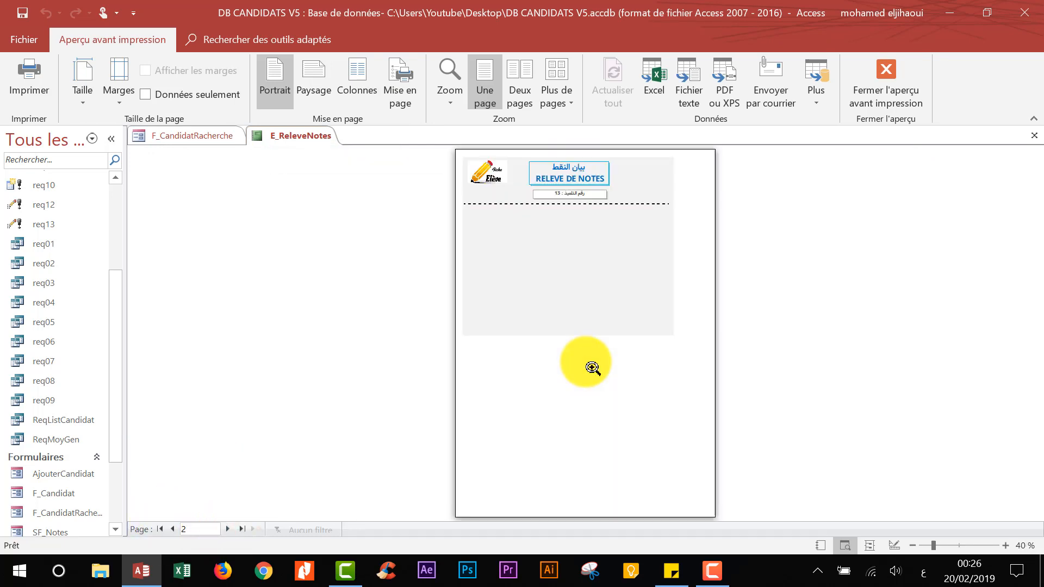
left_click(227, 529)
left_click(227, 529)
left_click(228, 529)
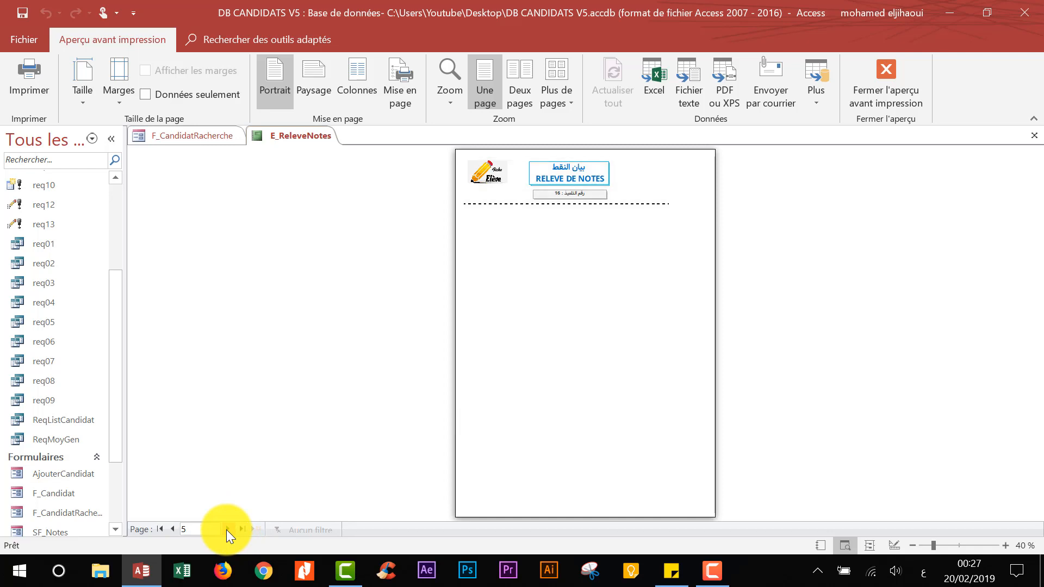
left_click(227, 529)
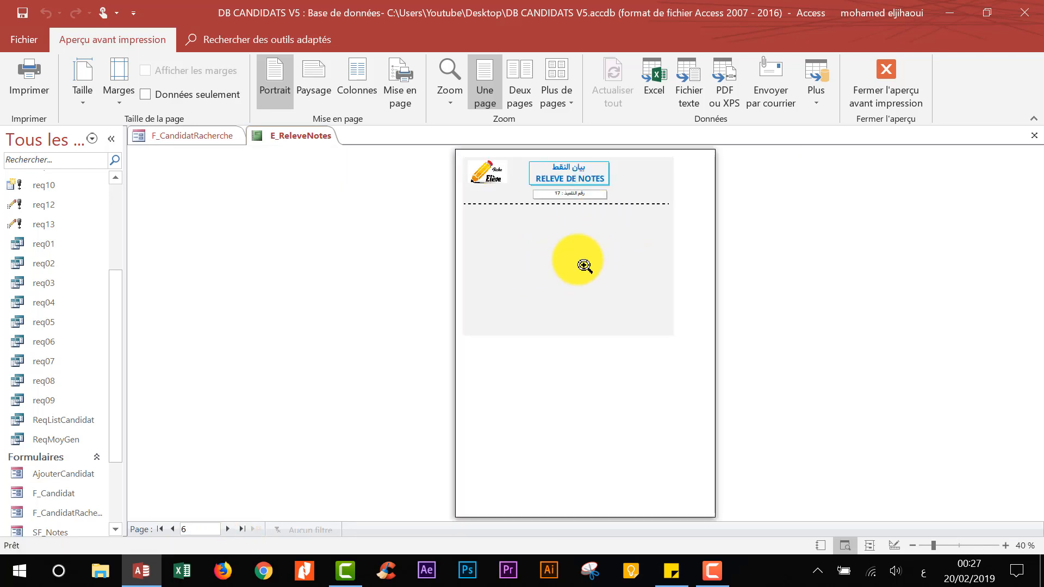
right_click(581, 261)
left_click(504, 311)
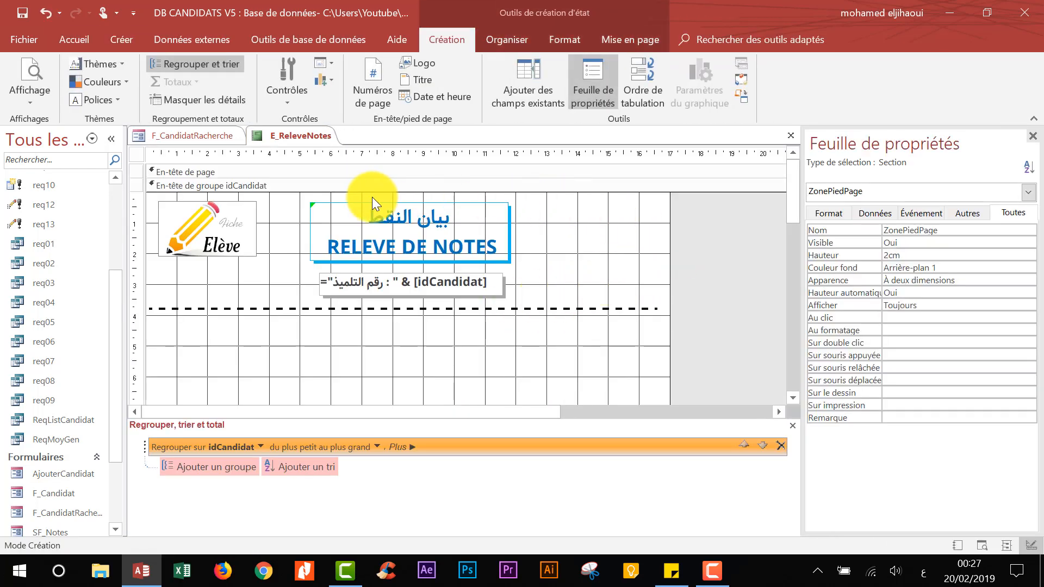
Step: Set the alternate background colour of the idCandidat group header to Aucune couleur
left_click(240, 187)
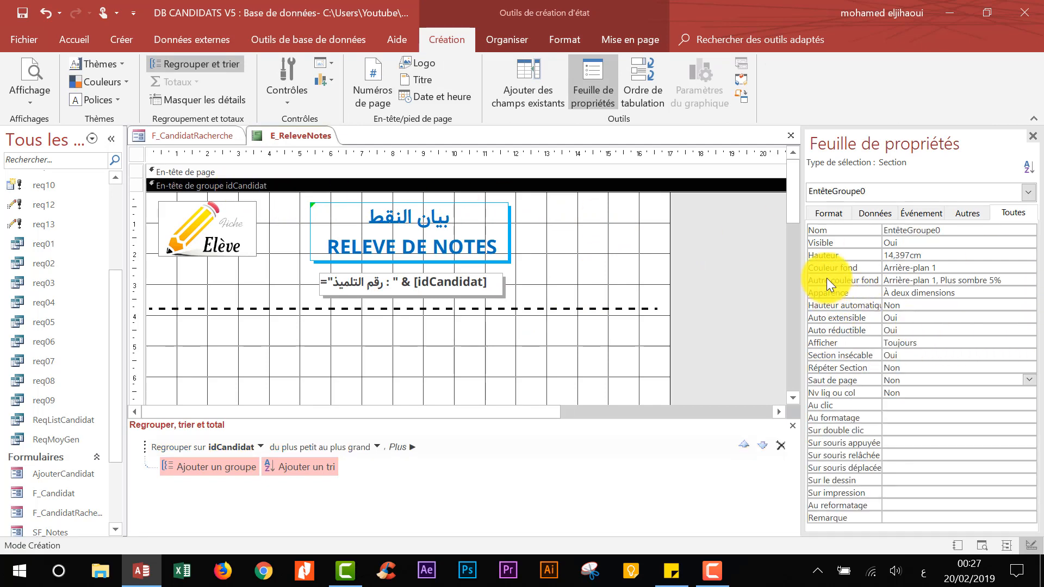
left_click(1014, 280)
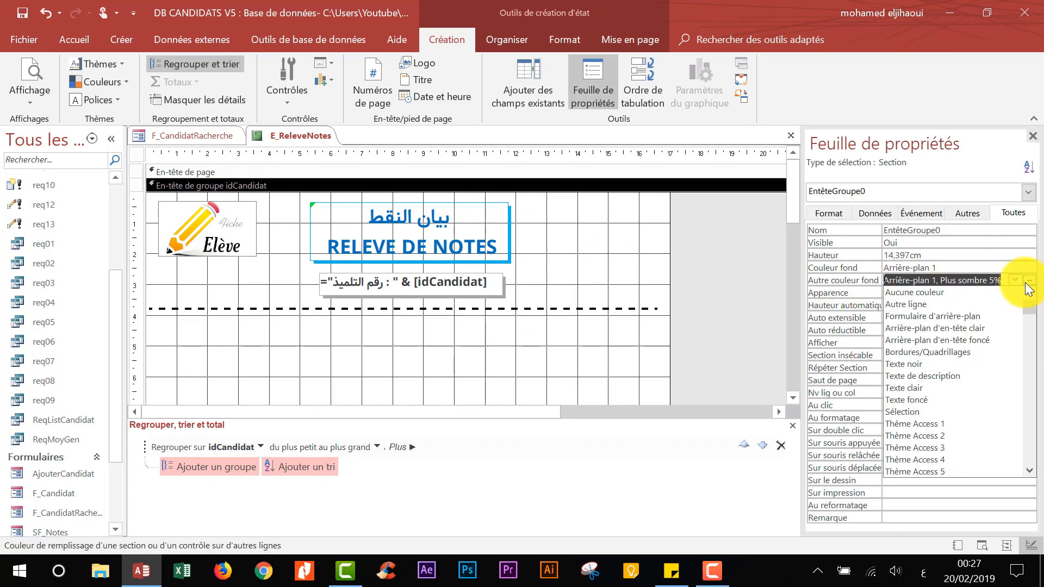
left_click(1029, 281)
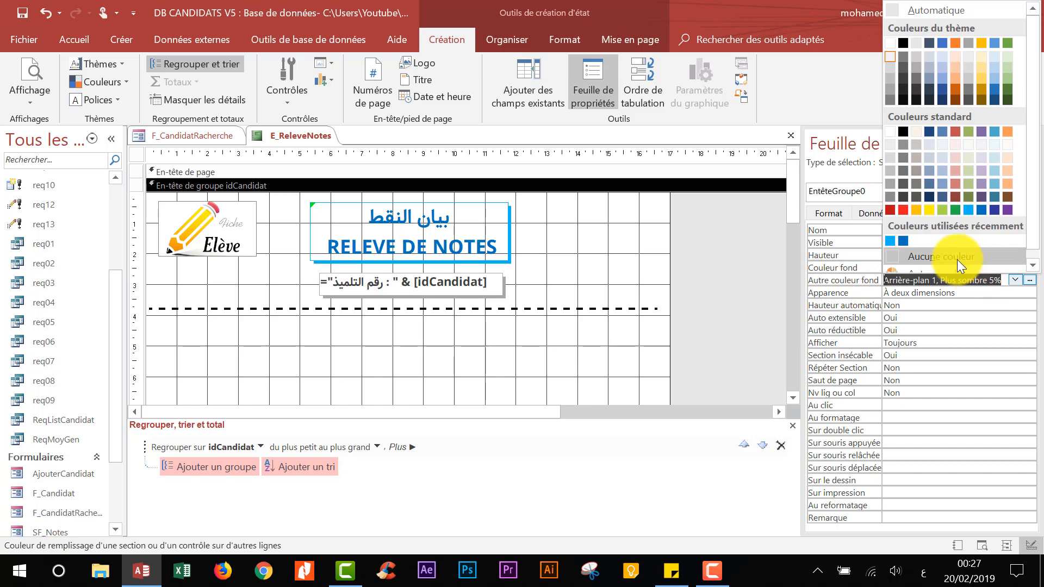
left_click(957, 259)
left_click(693, 259)
scroll(694, 260, "down", 1)
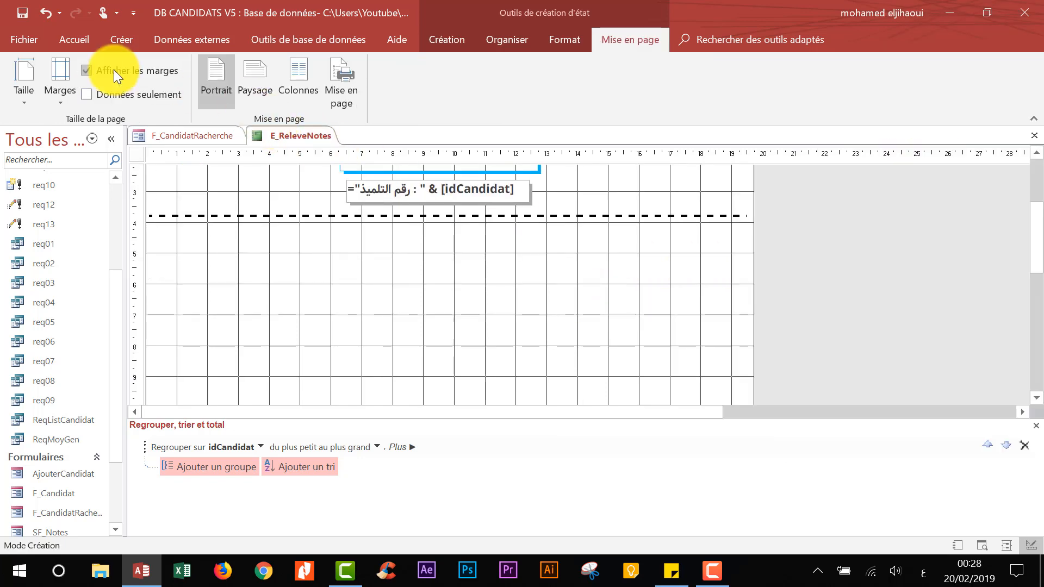
Step: Add a label about 5 cm wide reading المعلومات الشخصية in the idCandidat group header, beneath the right part of the dashed line
left_click(74, 39)
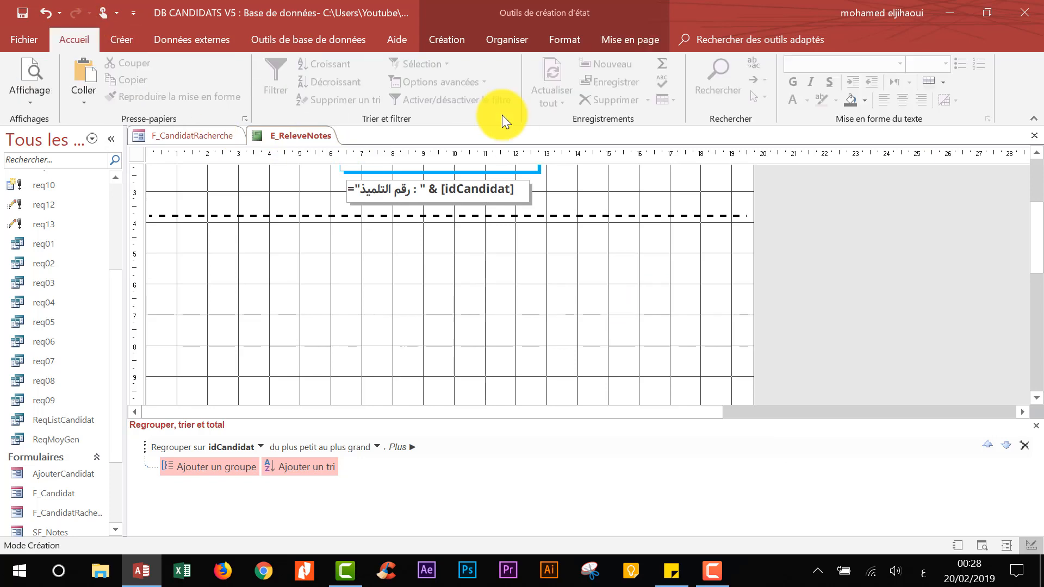
left_click(448, 41)
scroll(553, 163, "up", 1)
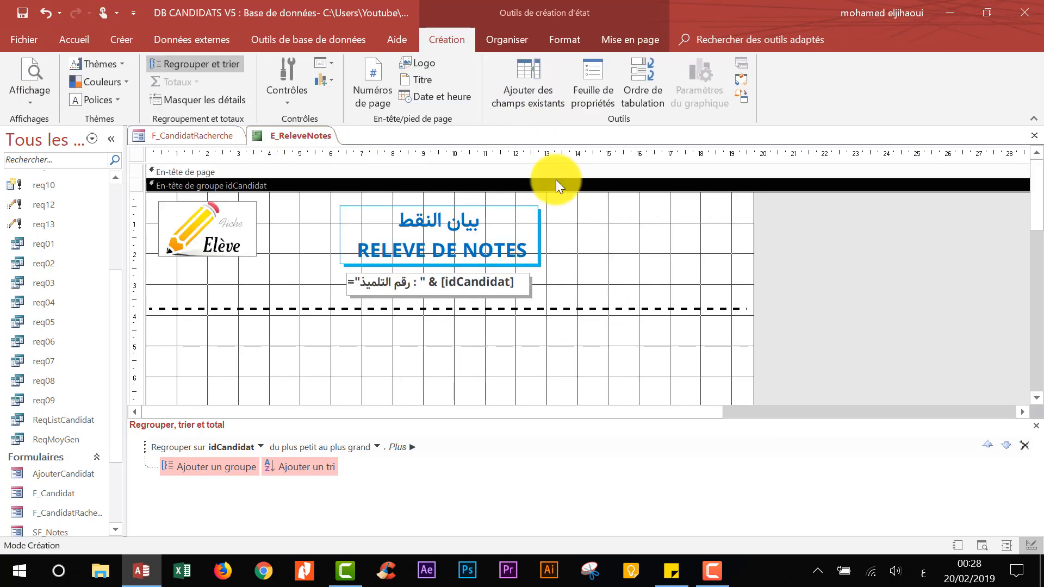
left_click(305, 98)
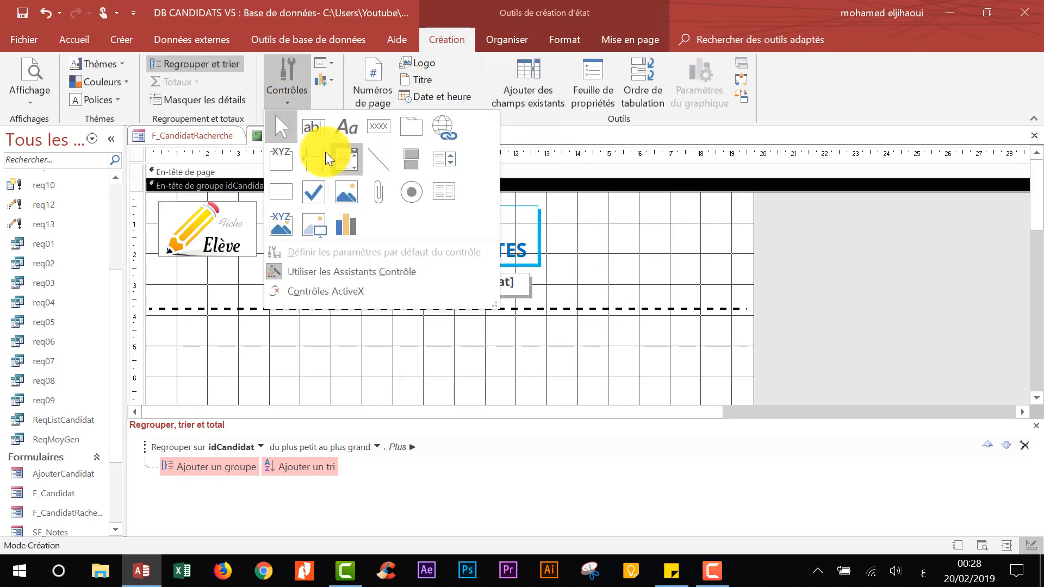
left_click(346, 130)
scroll(699, 350, "down", 1)
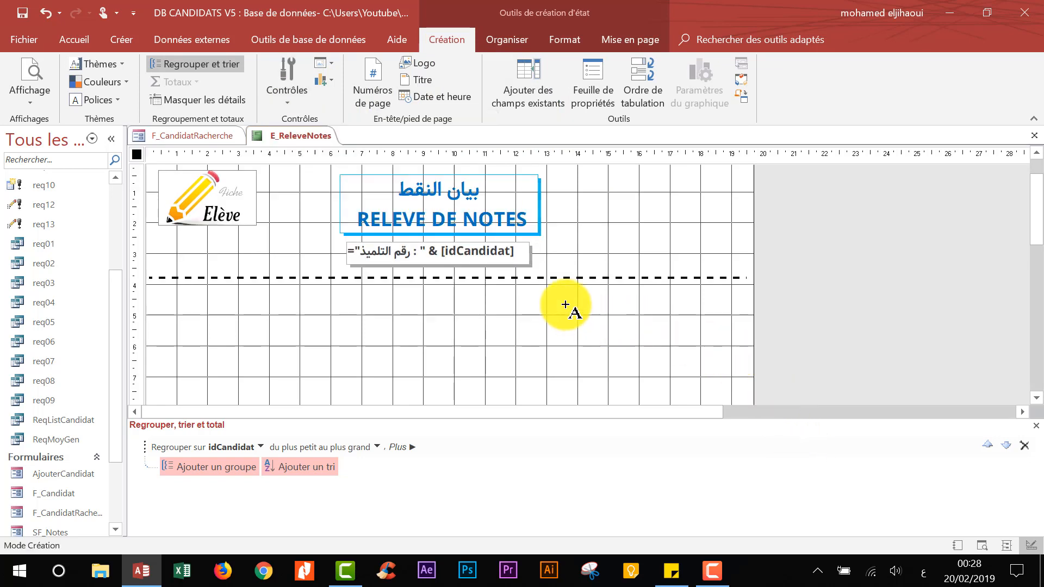
left_click_drag(592, 325, 688, 328)
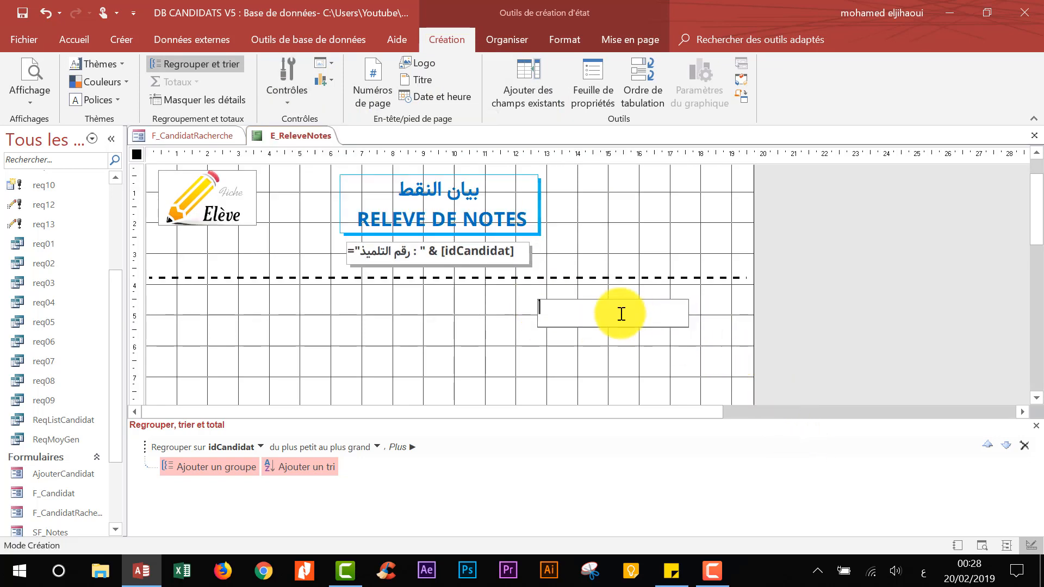
key("alt+shift")
type("hg")
type("خصية")
key("Return")
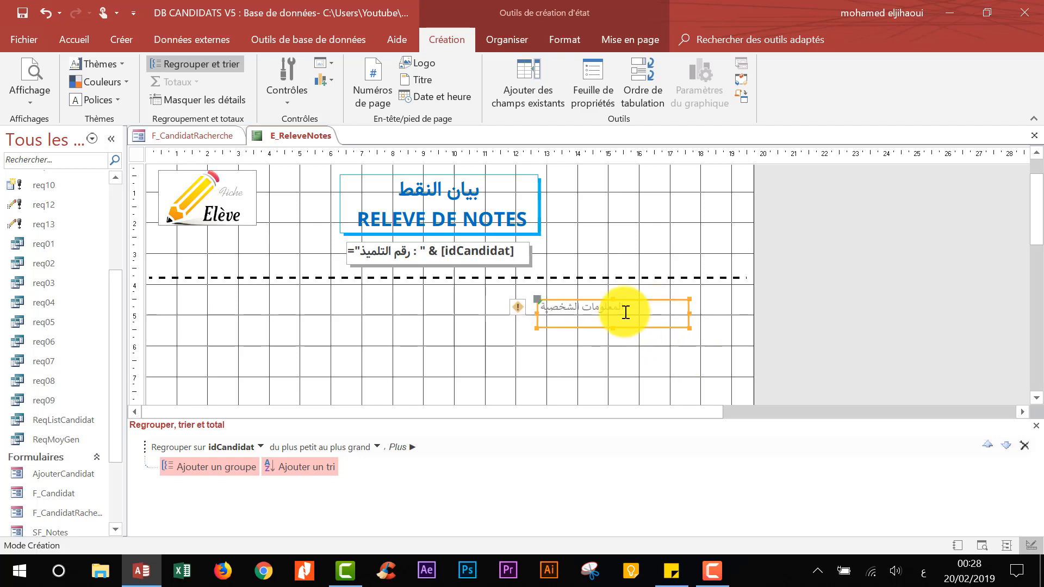
Step: Format the المعلومات الشخصية label in the Samim font at size 16 and shift it slightly to the right
left_click(87, 39)
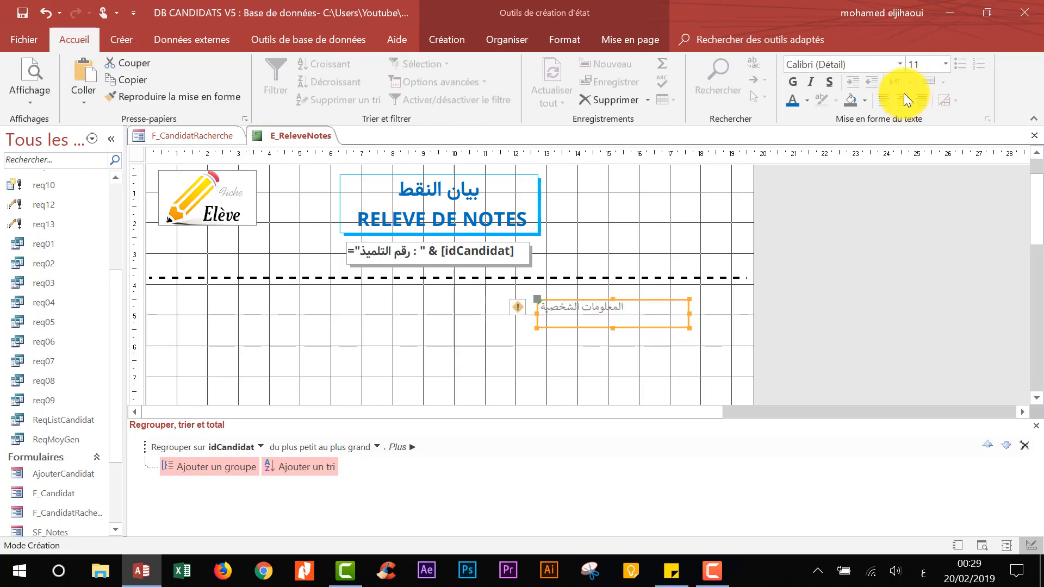
left_click(872, 64)
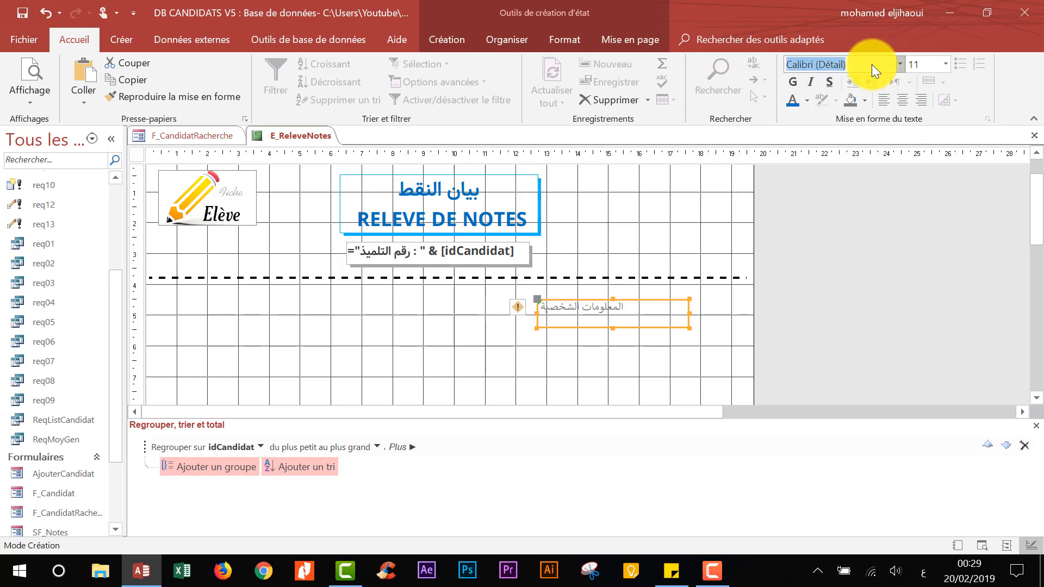
type("Samim")
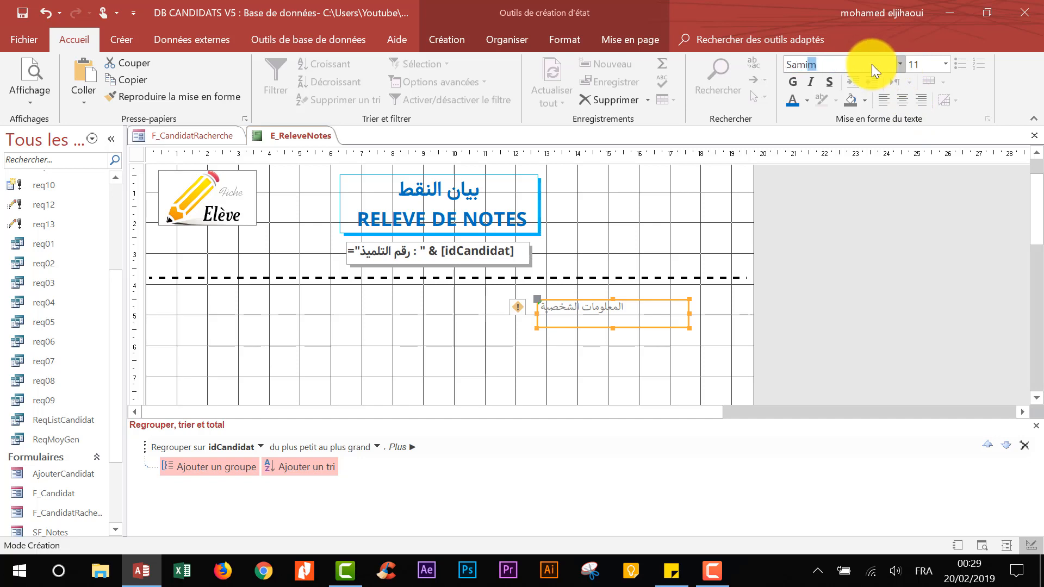
key("Return")
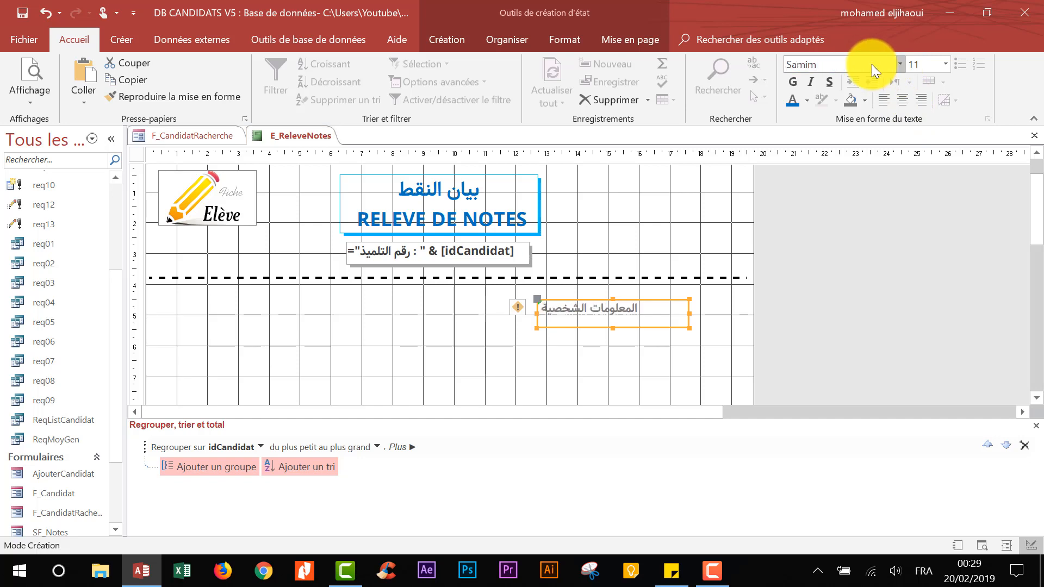
left_click(945, 64)
left_click(928, 189)
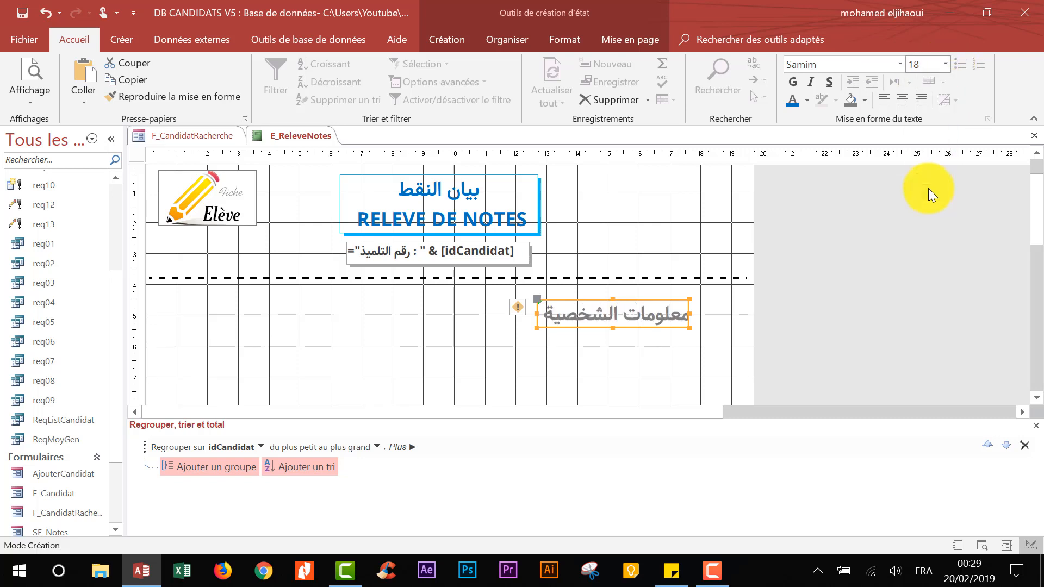
left_click(945, 64)
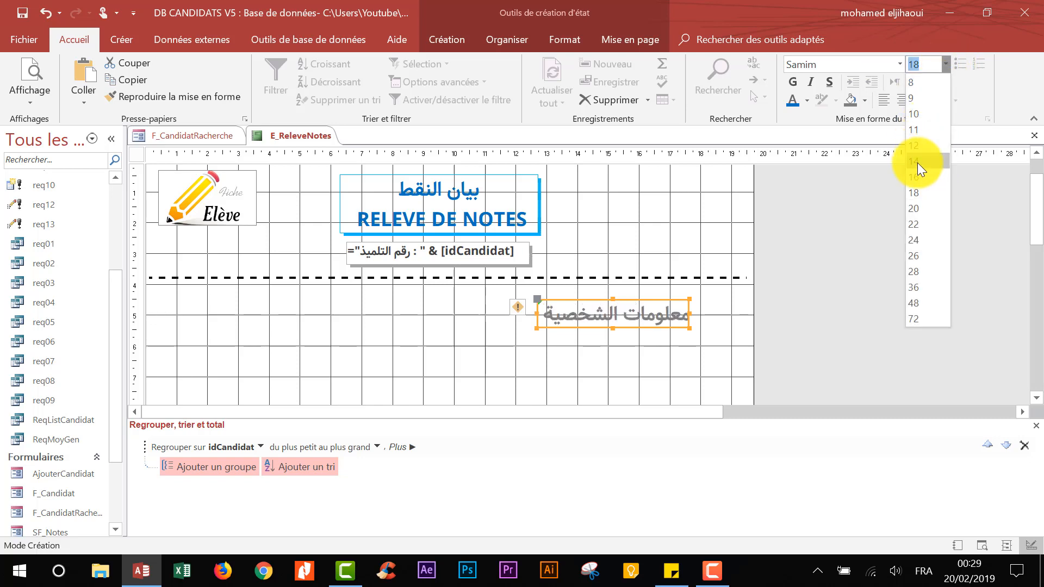
left_click(915, 174)
left_click(714, 311)
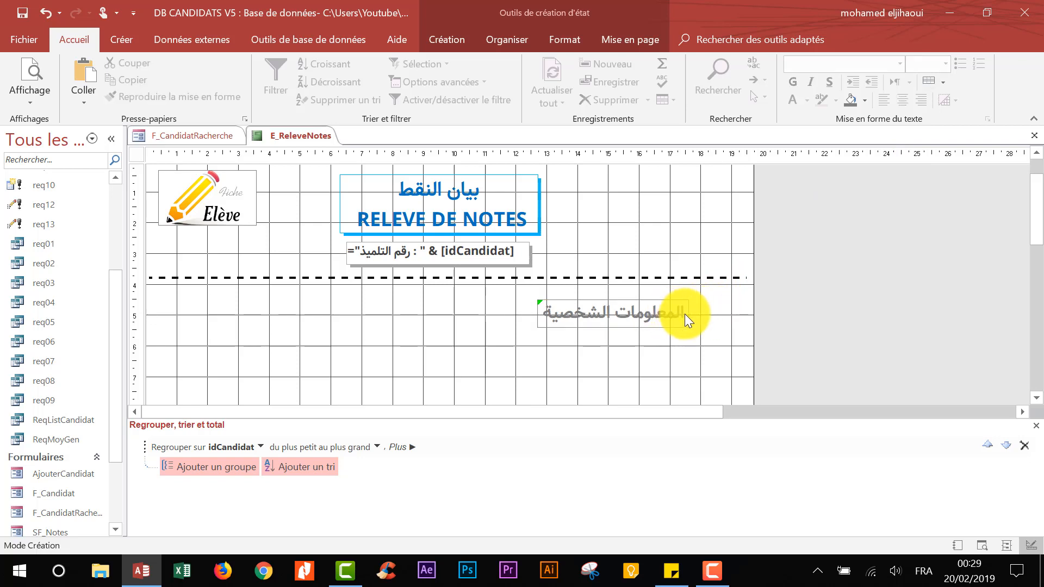
left_click_drag(684, 314, 699, 311)
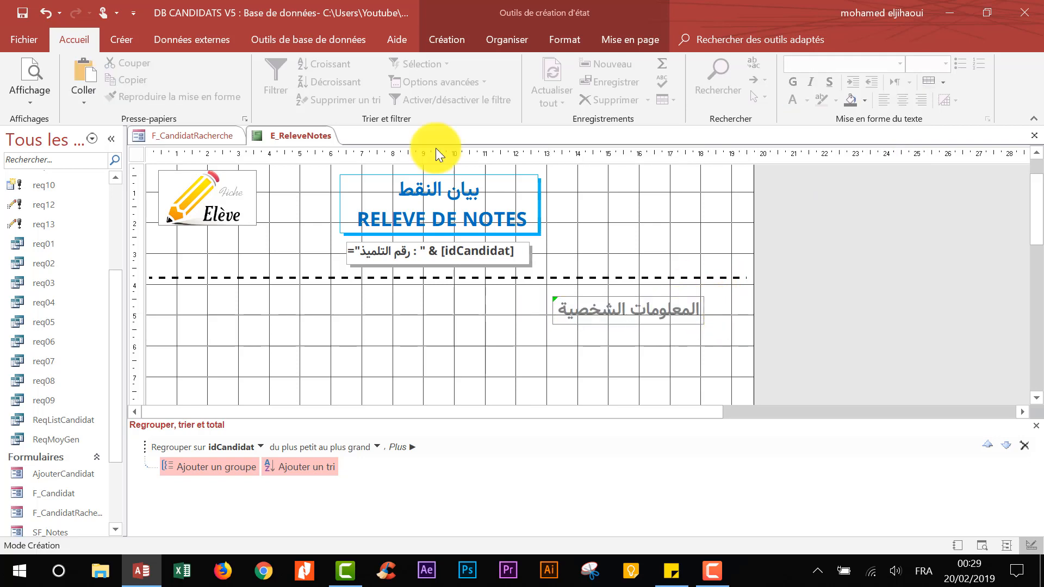
Step: Insert the approved-signal image as a small icon about 0.9 cm wide just right of the المعلومات الشخصية label
left_click(458, 40)
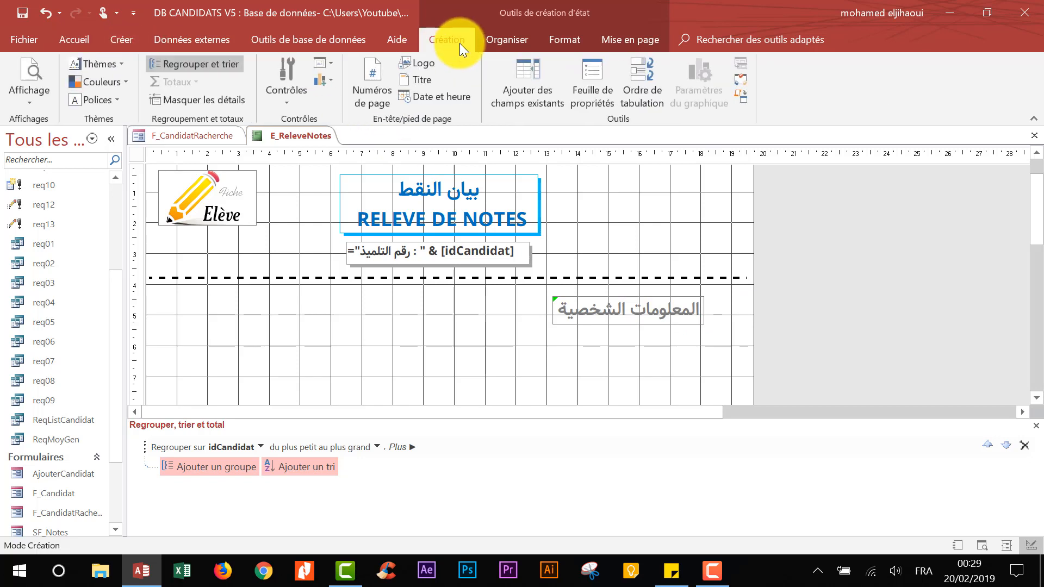
left_click(288, 87)
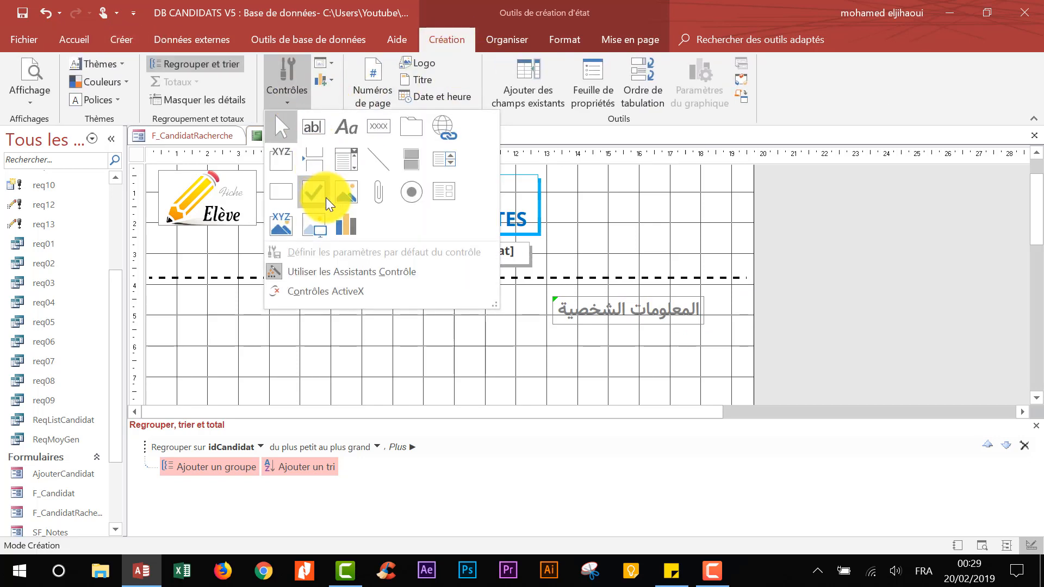
left_click(313, 228)
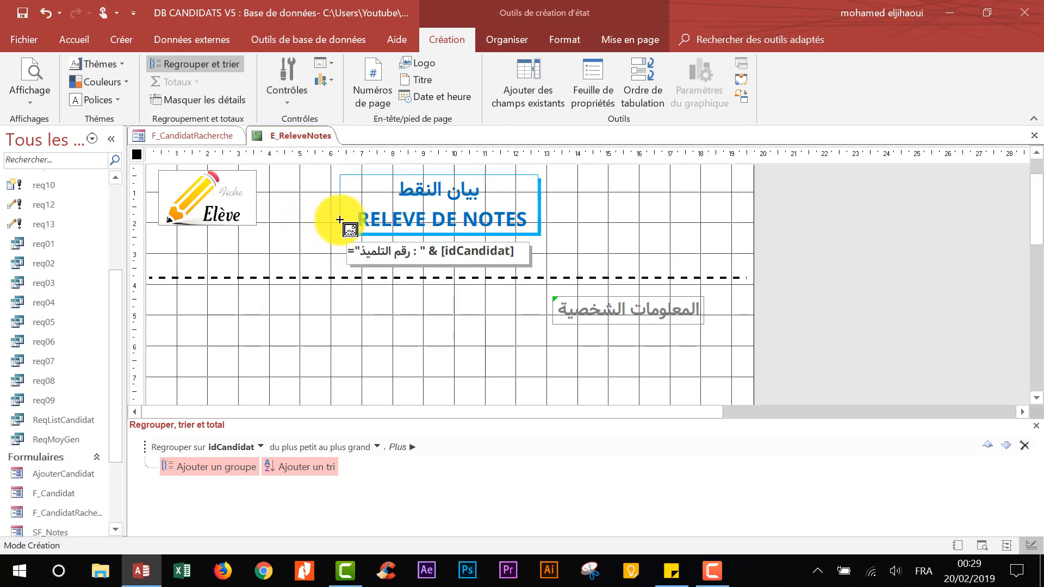
left_click_drag(705, 299, 732, 323)
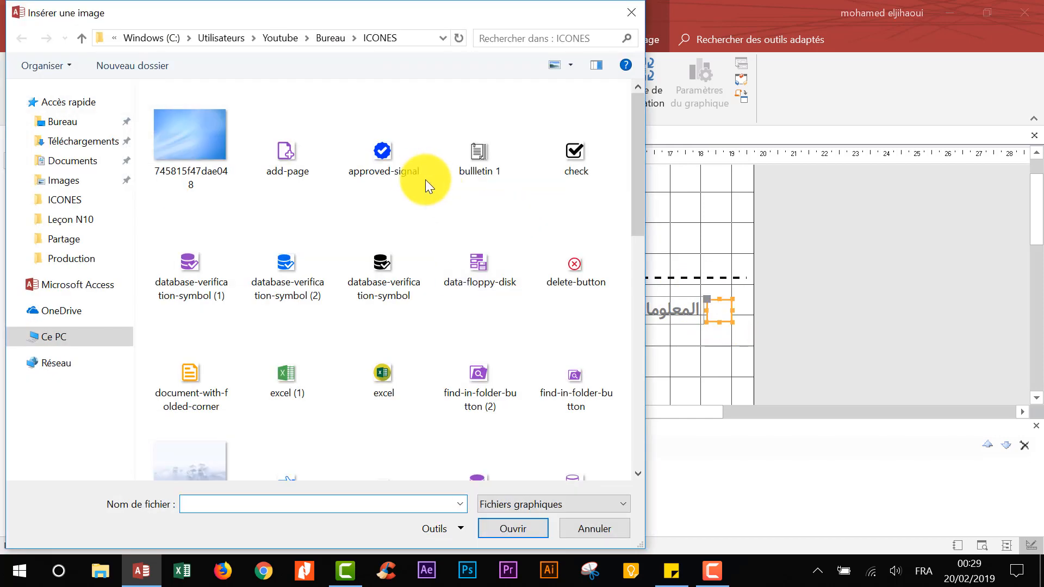
double_click(387, 152)
left_click(711, 334)
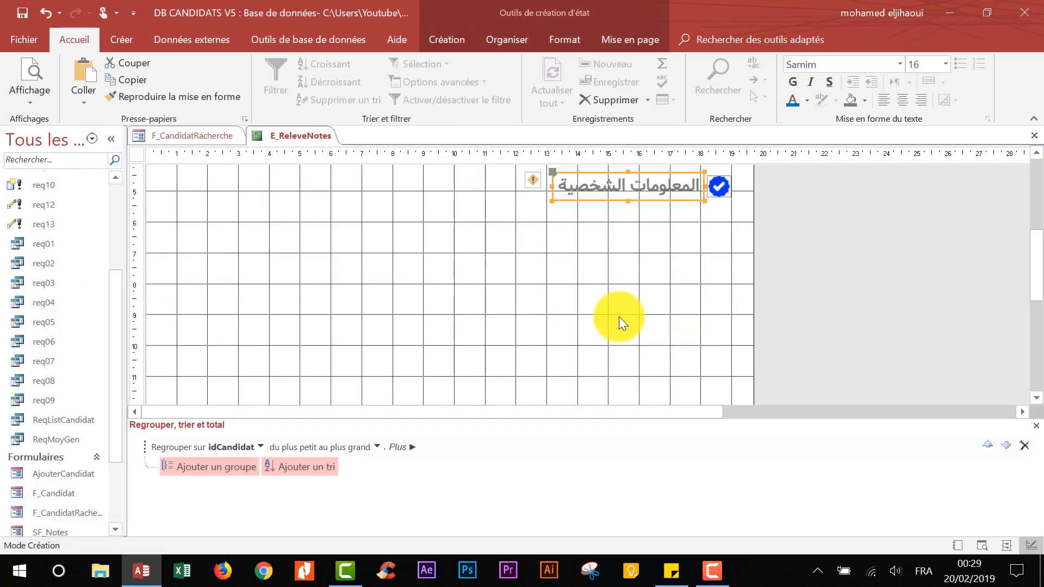
Step: Add the NomAr field with its label to the idCandidat group header, beneath the المعلومات الشخصية heading
left_click(446, 40)
left_click(527, 87)
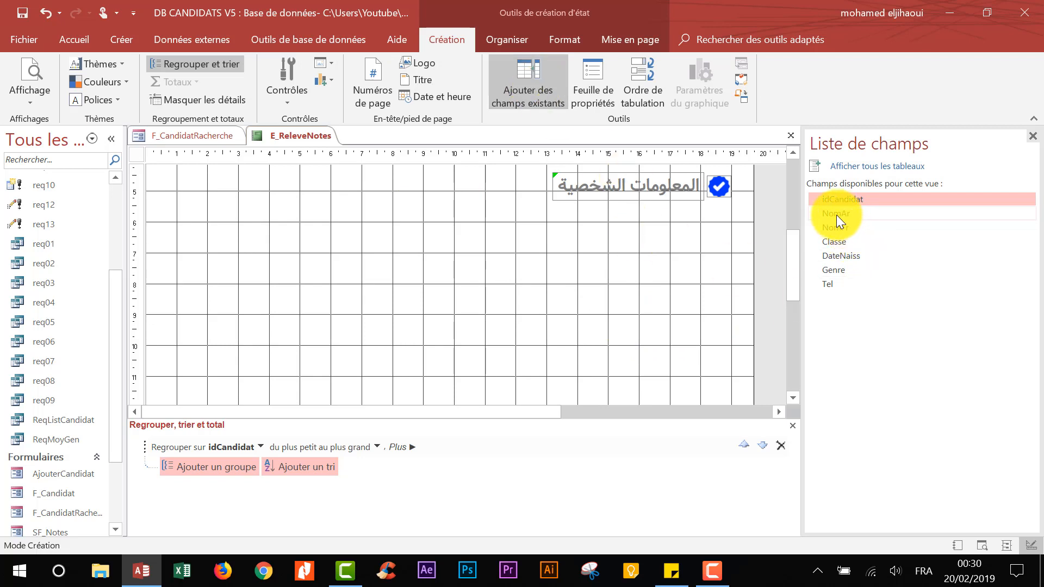
left_click_drag(837, 214, 629, 219)
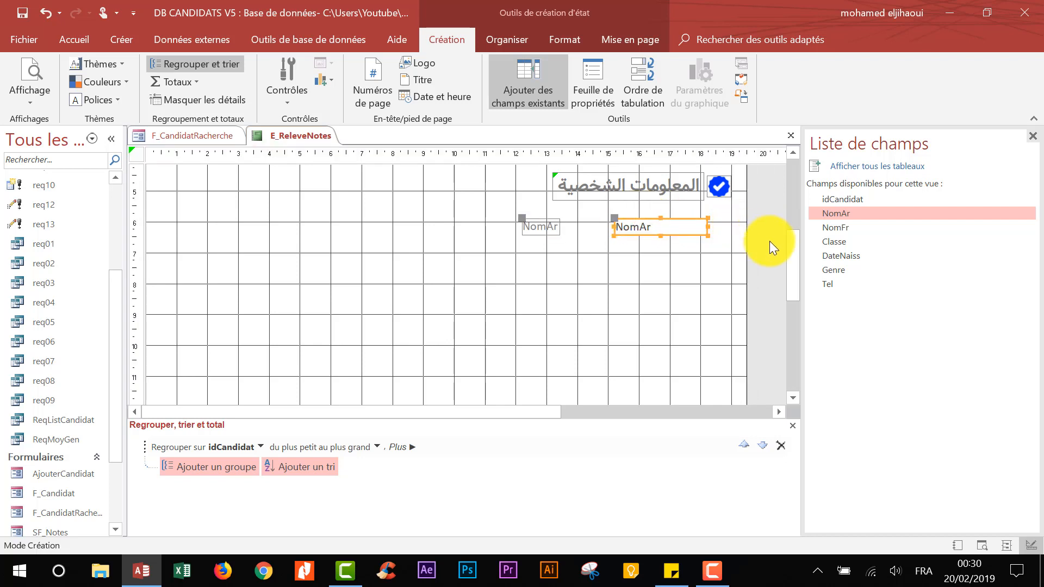
scroll(771, 240, "up", 3)
scroll(770, 240, "down", 1)
scroll(771, 240, "down", 1)
left_click(612, 288)
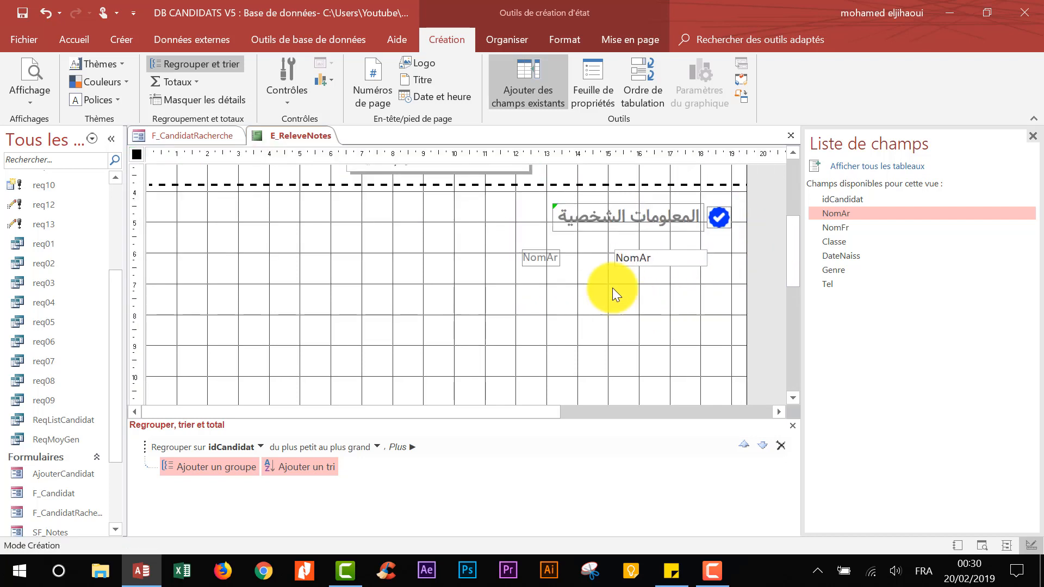
Step: Place the NomAr label to the right of its text box under the heading and format both in Sakkal Majalla, size 16
left_click(645, 263)
left_click_drag(646, 263, 604, 265)
left_click(492, 254)
left_click_drag(491, 255, 680, 260)
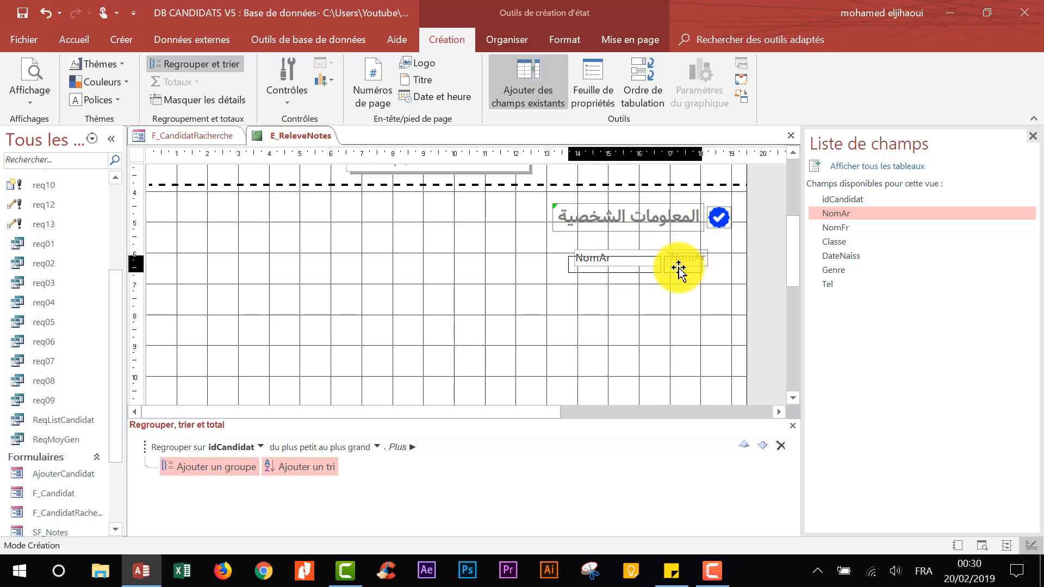
left_click(695, 322)
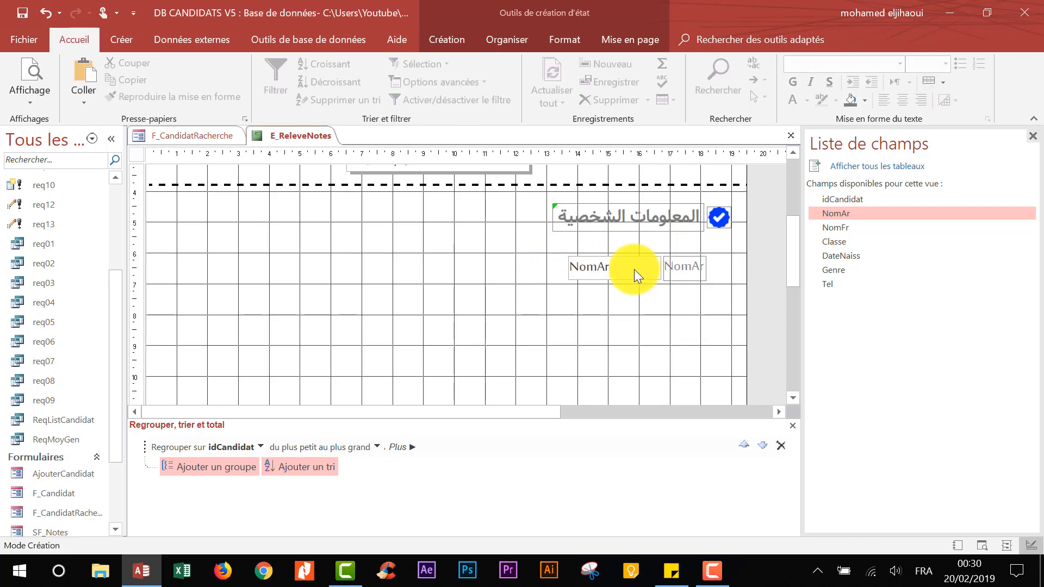
Step: Widen the NomAr text box to about 8 cm and its label to about 2.6 cm
left_click(598, 272)
left_click_drag(517, 262, 411, 263)
left_click(684, 269)
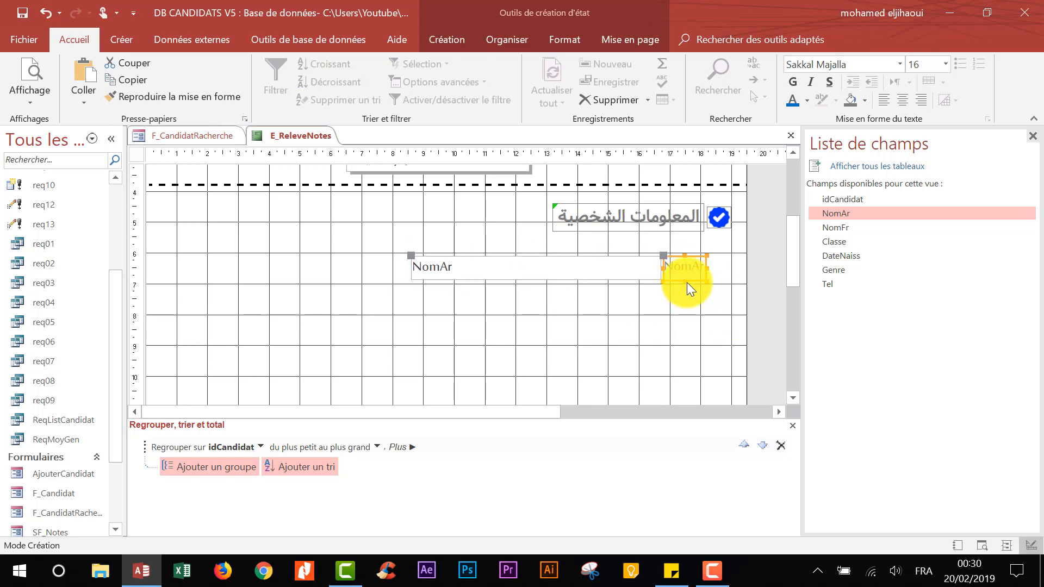
left_click(686, 281)
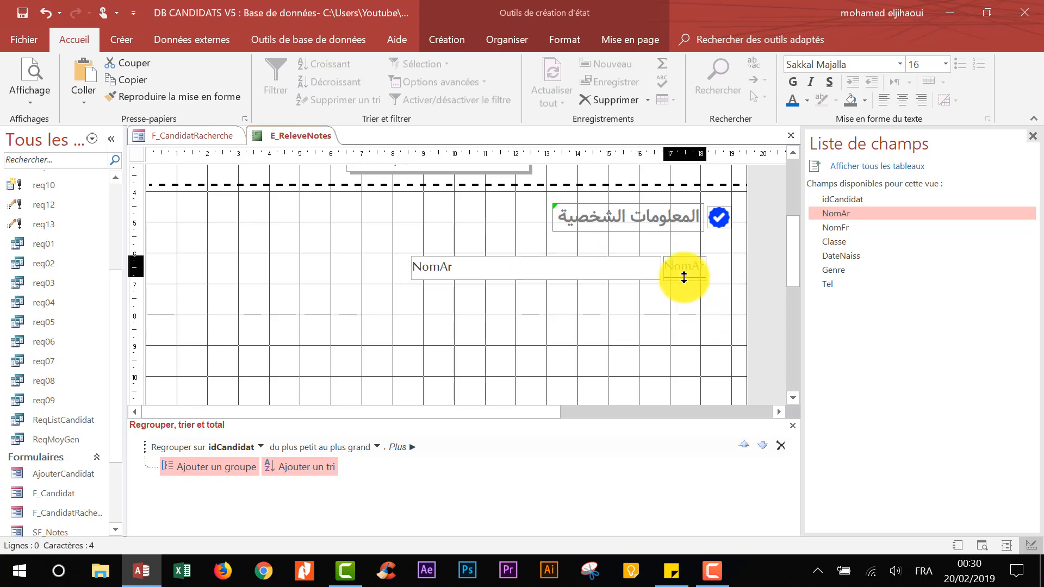
left_click(699, 312)
left_click(705, 270)
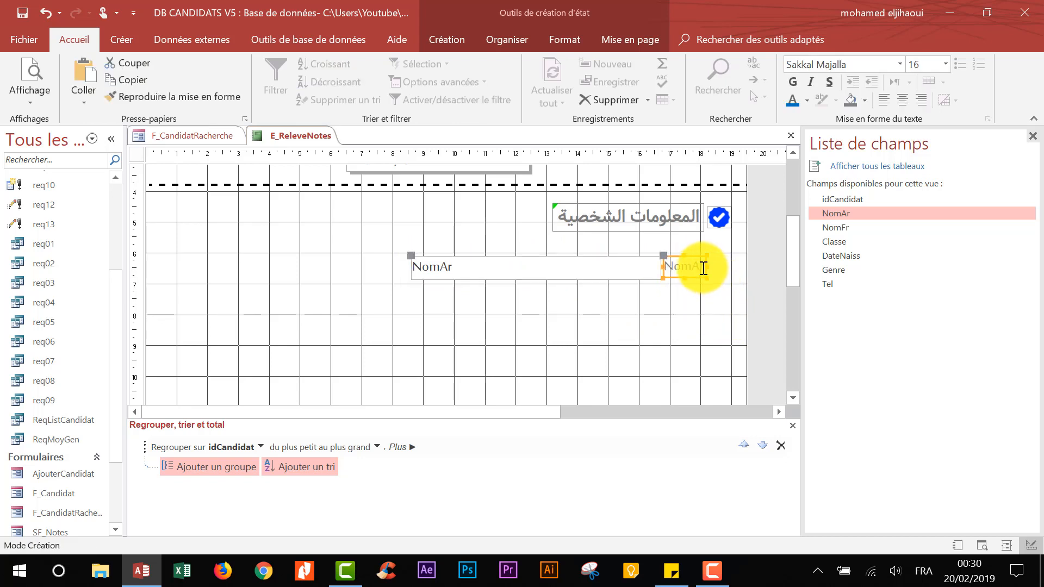
left_click_drag(707, 268, 744, 268)
Step: Change the NomAr label's caption to الاسم والنسب (AR)
double_click(720, 266)
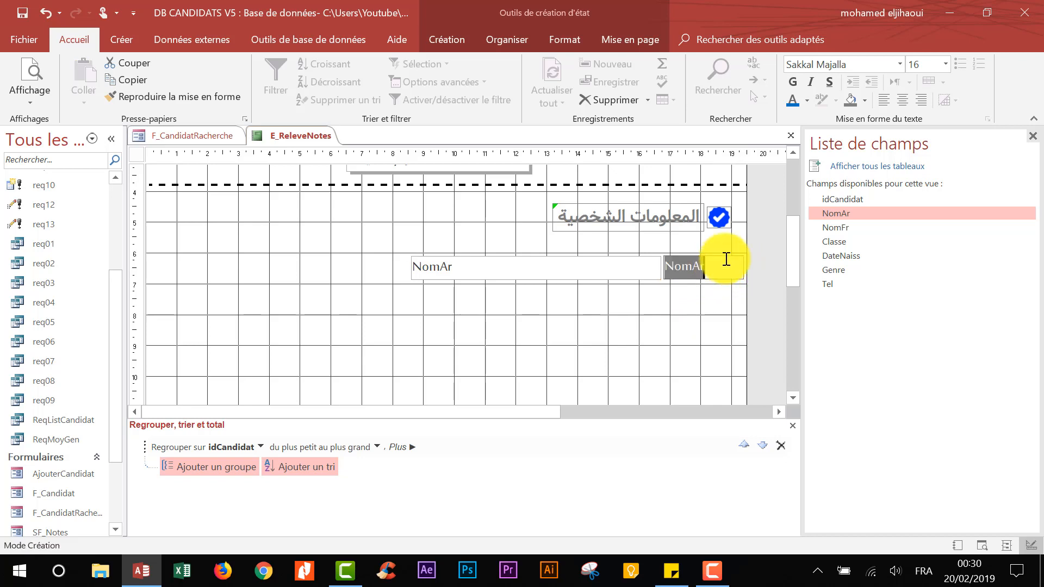
type("الا")
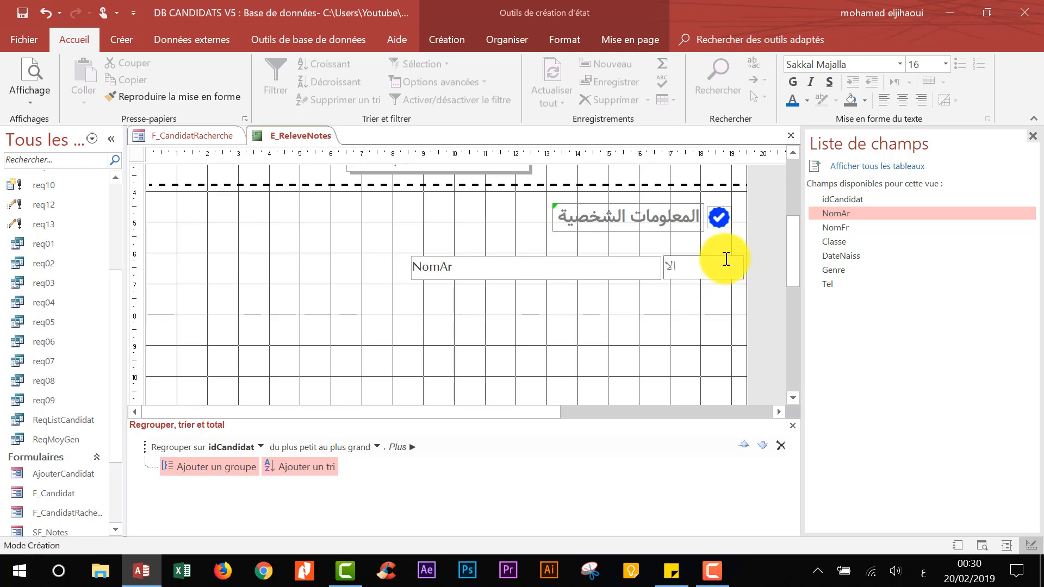
type("سم والنسب")
type(" ()")
type("AR")
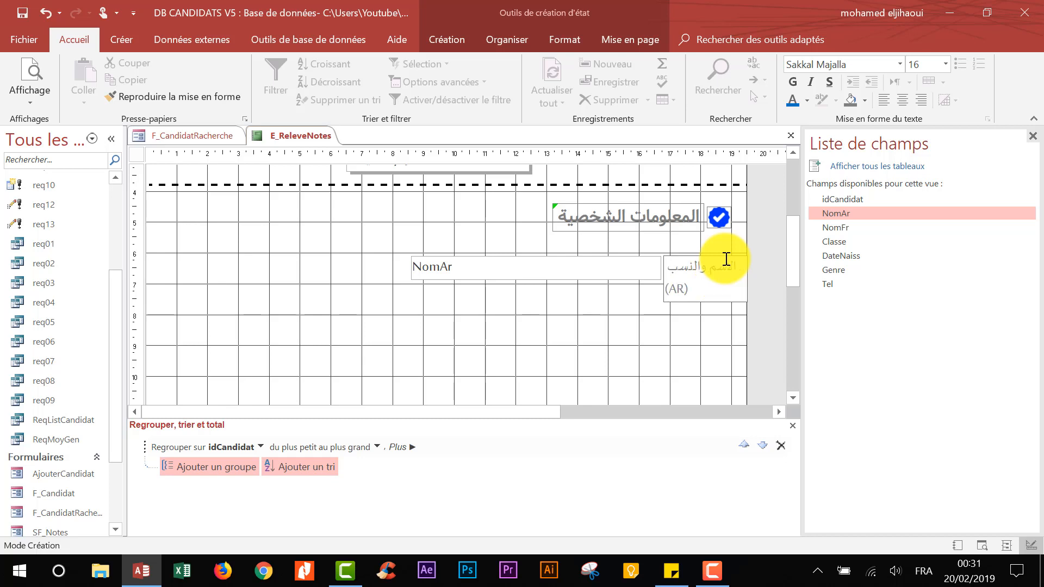
left_click(660, 359)
Step: Narrow the NomAr text box to about 7 cm and move it and its label left, ending at the heading's right edge
left_click(641, 267)
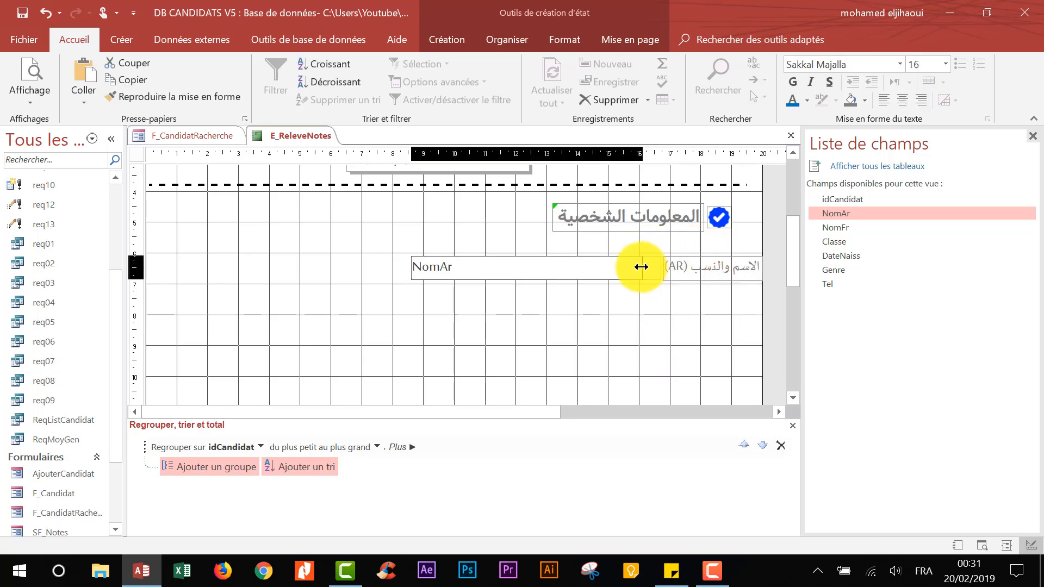
left_click(702, 266)
left_click_drag(690, 257, 605, 255)
left_click(621, 269)
left_click(625, 298)
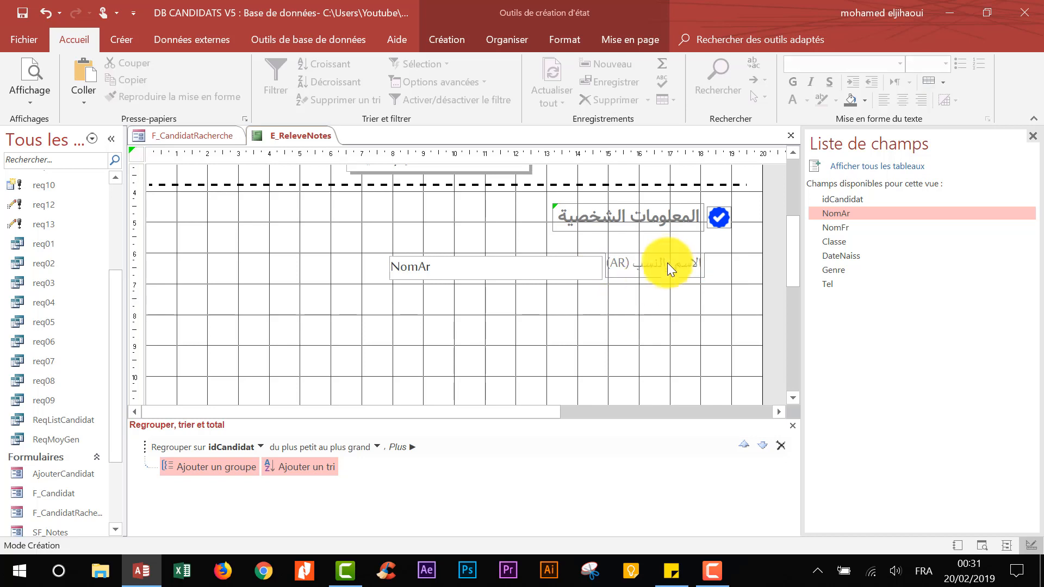
Step: Size the NomAr text box and its label to the tallest (Au plus grand) and align both to the bottom (Bas)
left_click(667, 263)
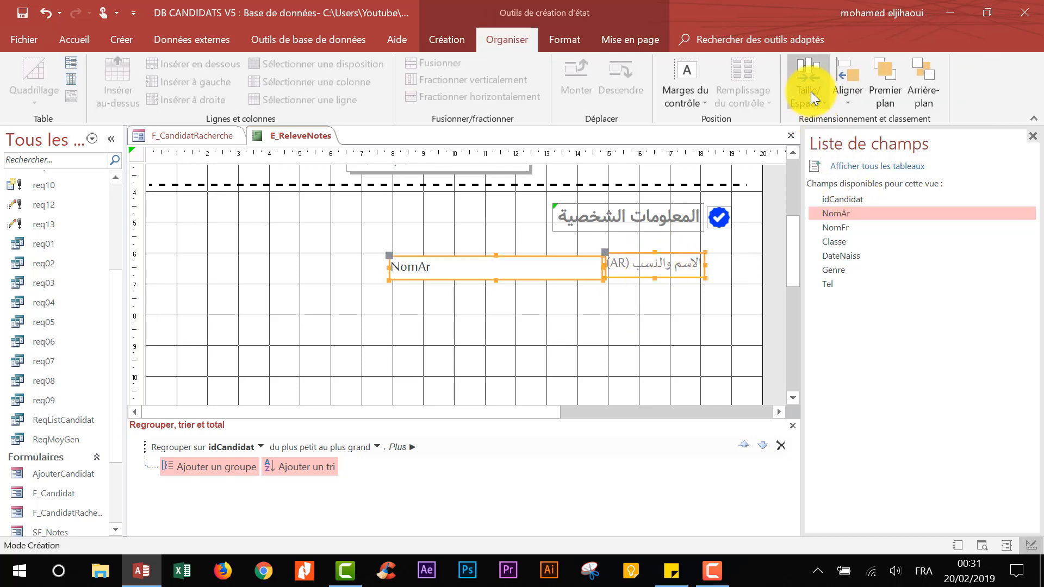
left_click(810, 91)
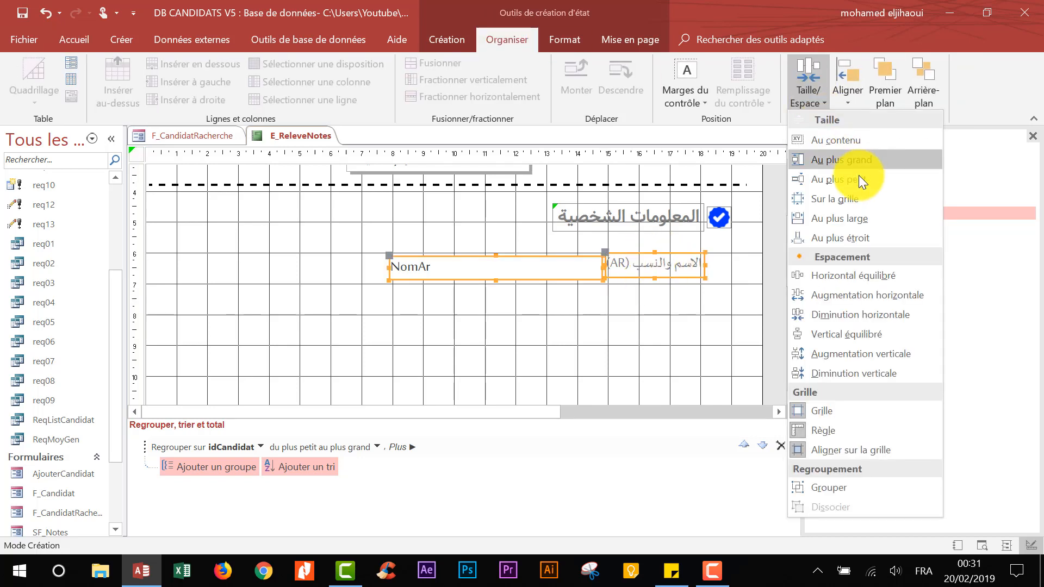
left_click(821, 154)
left_click(848, 103)
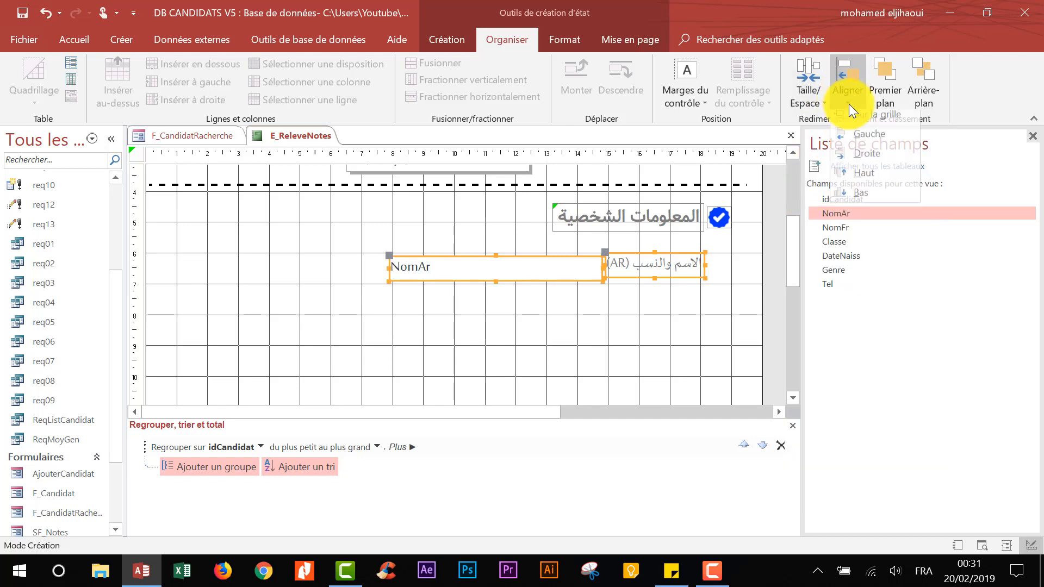
left_click(855, 200)
left_click(609, 311)
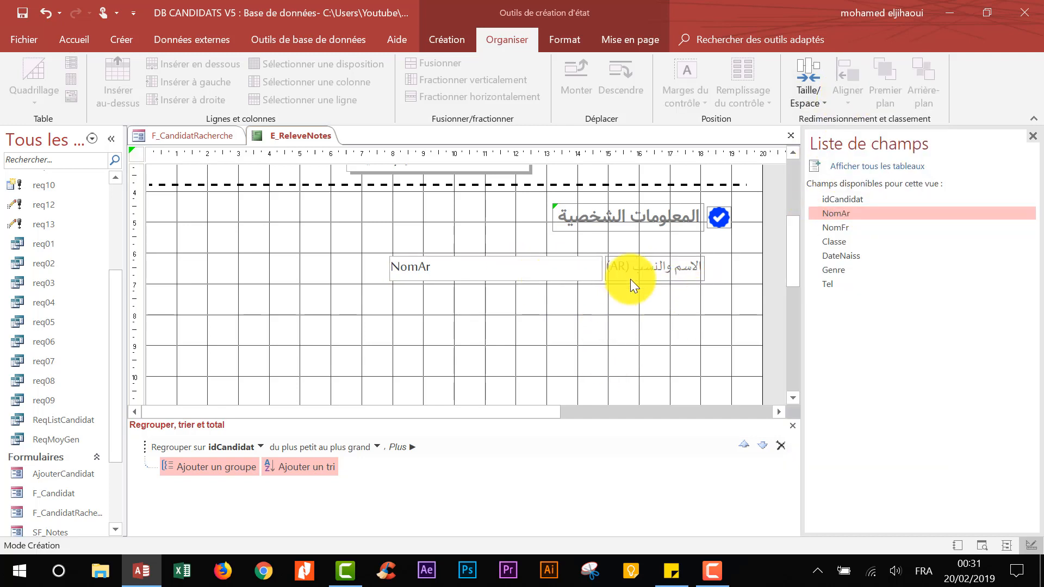
Step: Centre the text in both the NomAr text box and its الاسم والنسب (AR) label
left_click_drag(672, 305, 571, 256)
left_click(76, 33)
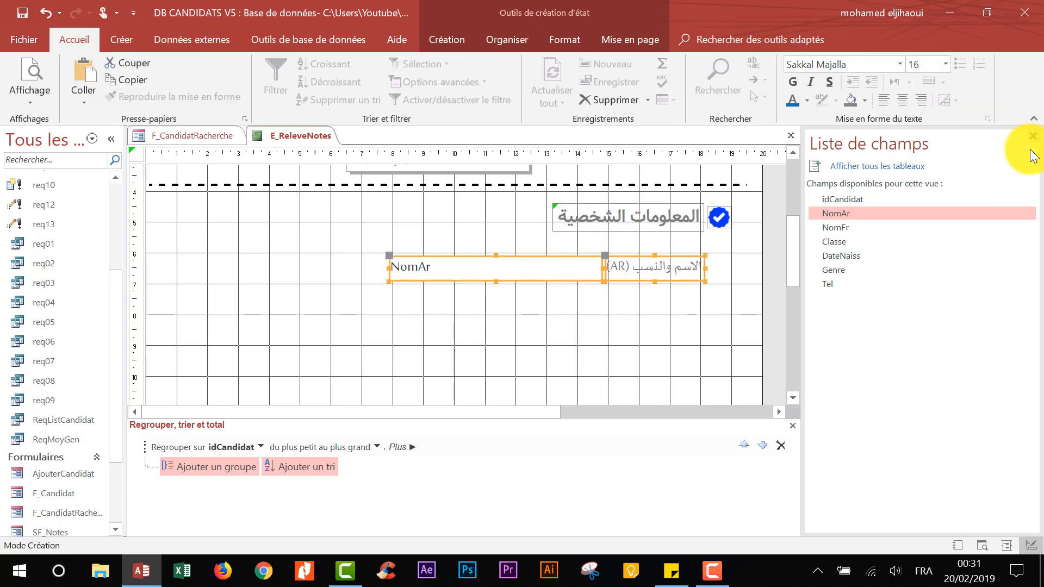
left_click(902, 100)
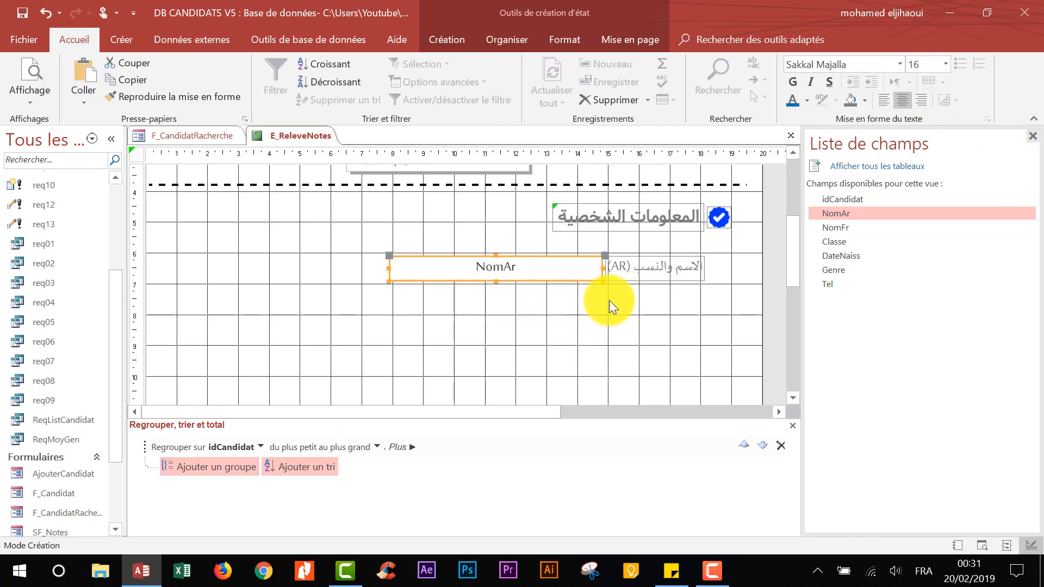
Step: Give the NomAr text box a dotted outline (Pointillés) with a 1 pt line thickness
left_click(564, 40)
left_click(792, 79)
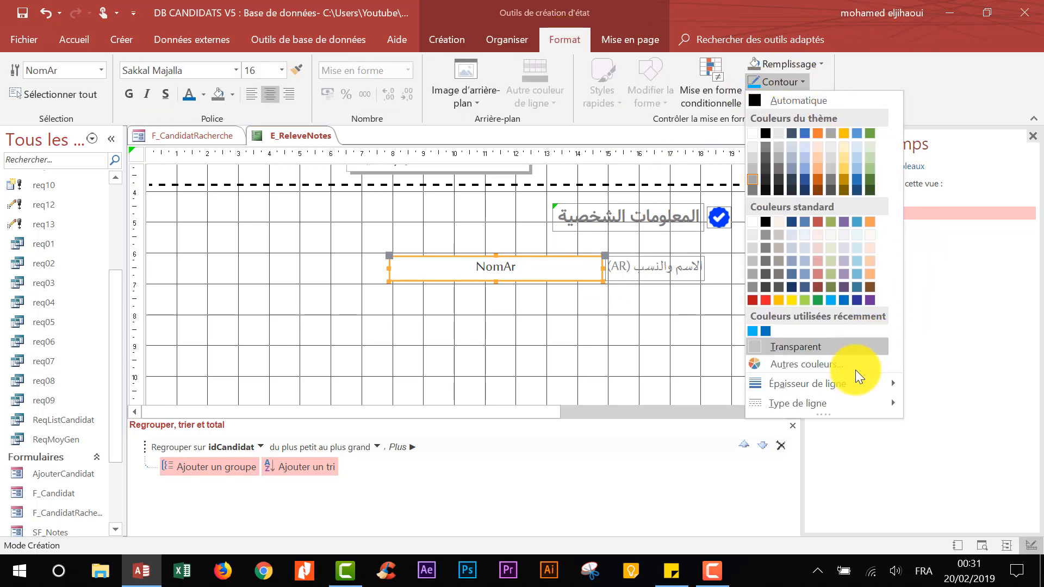
mouse_move(866, 382)
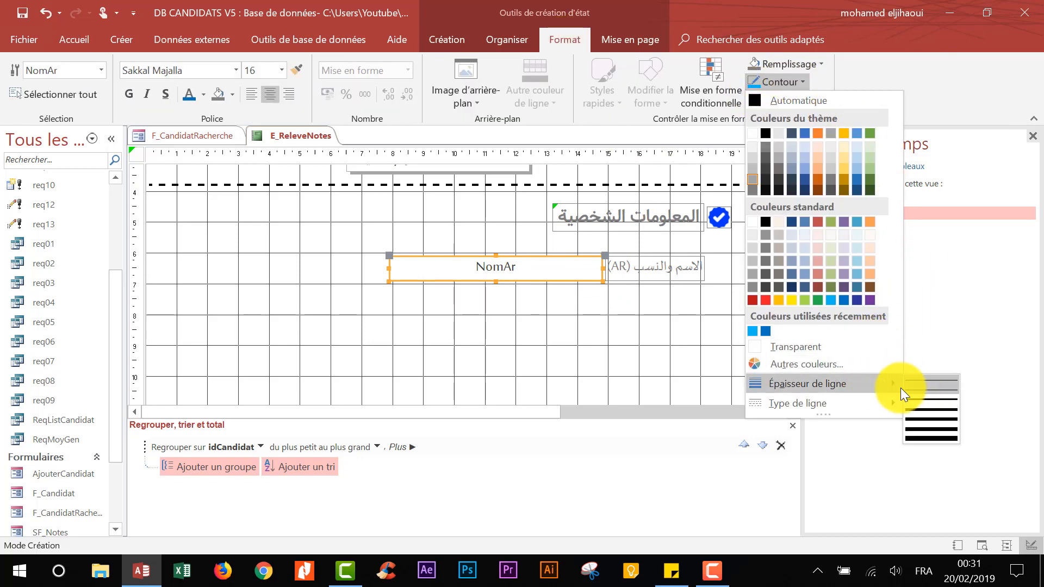
mouse_move(841, 403)
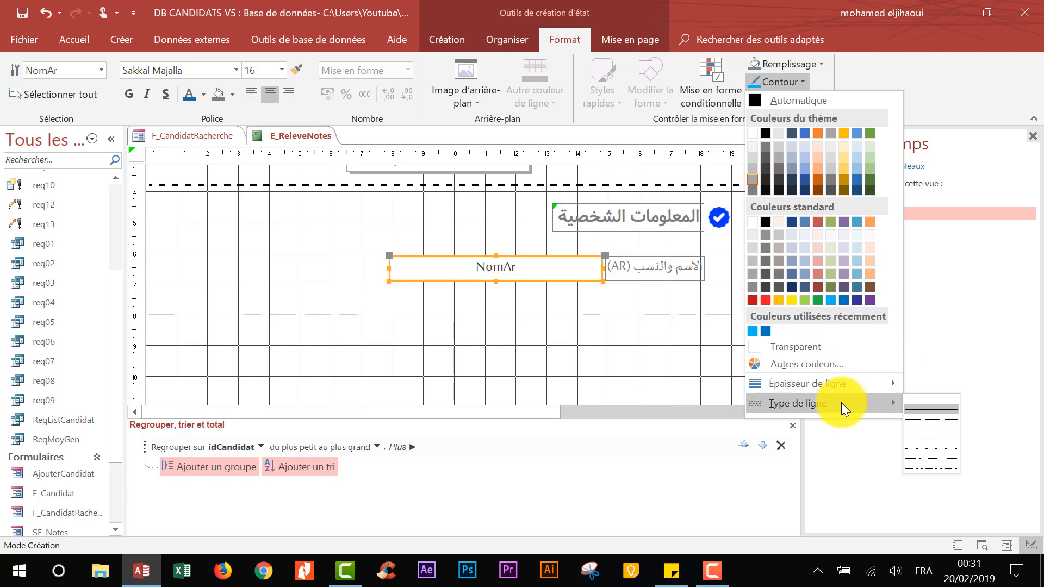
left_click(949, 438)
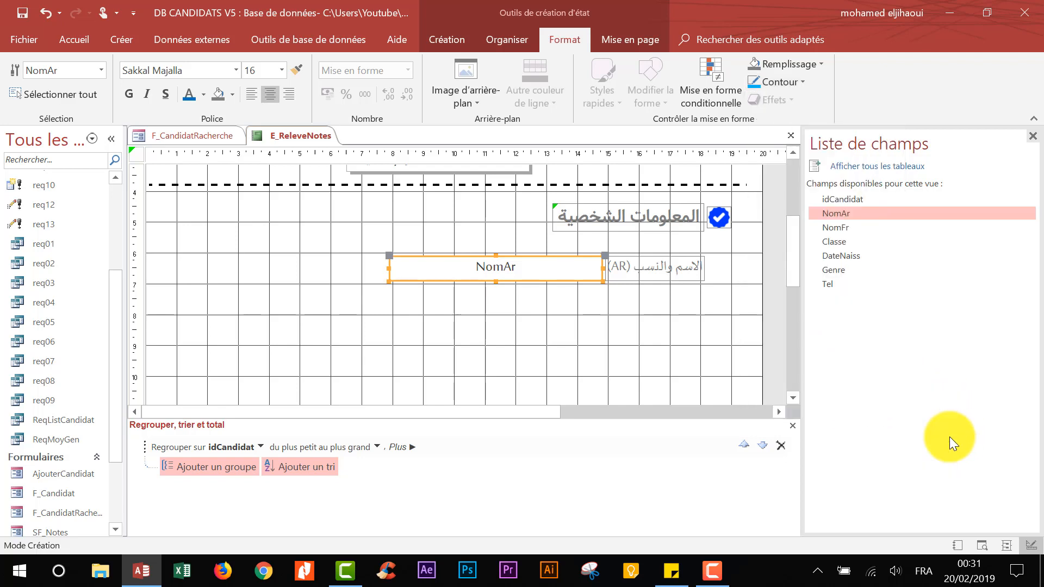
left_click(696, 339)
left_click(575, 263)
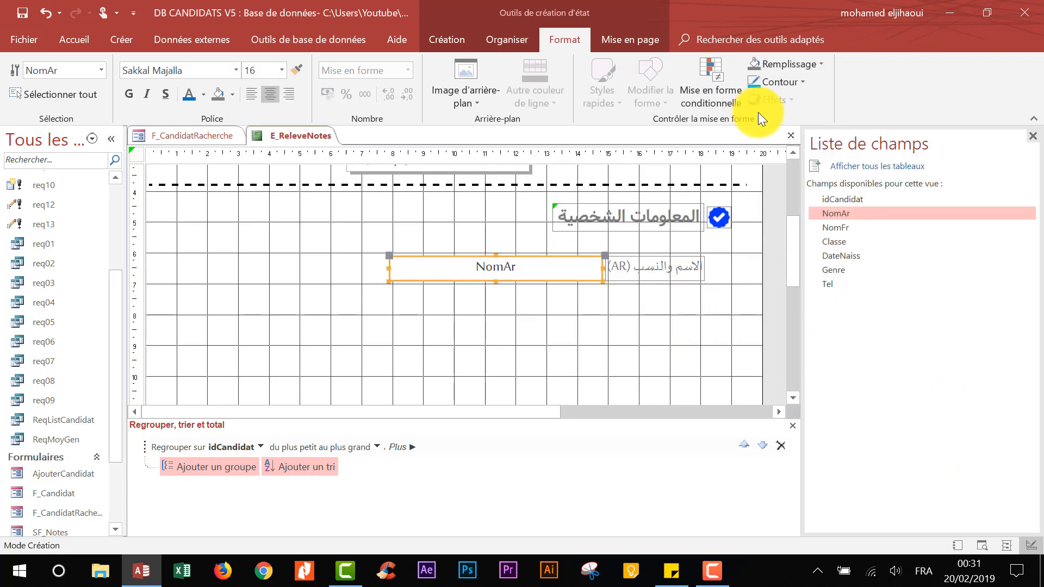
left_click(779, 82)
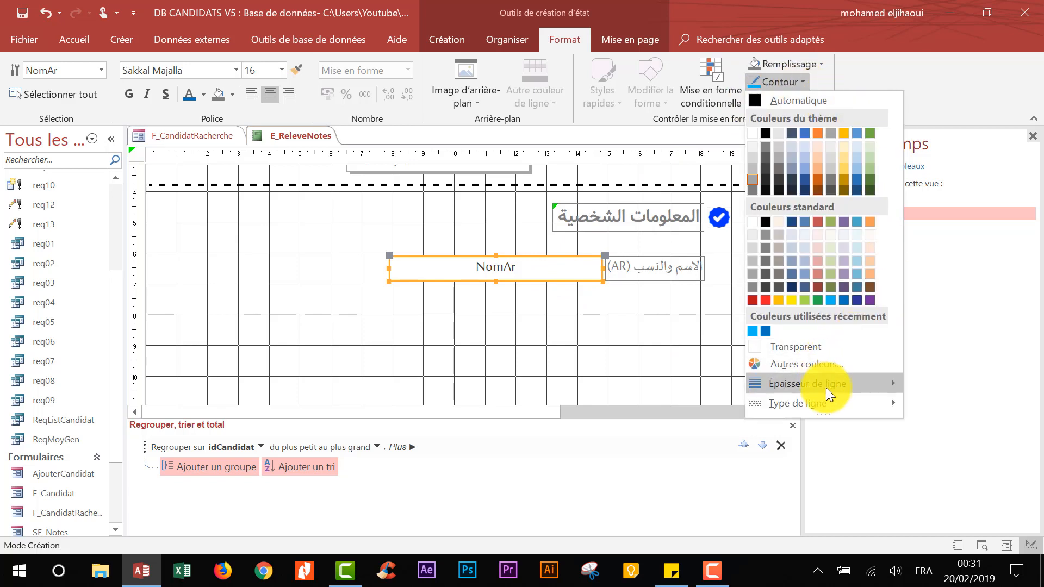
mouse_move(843, 390)
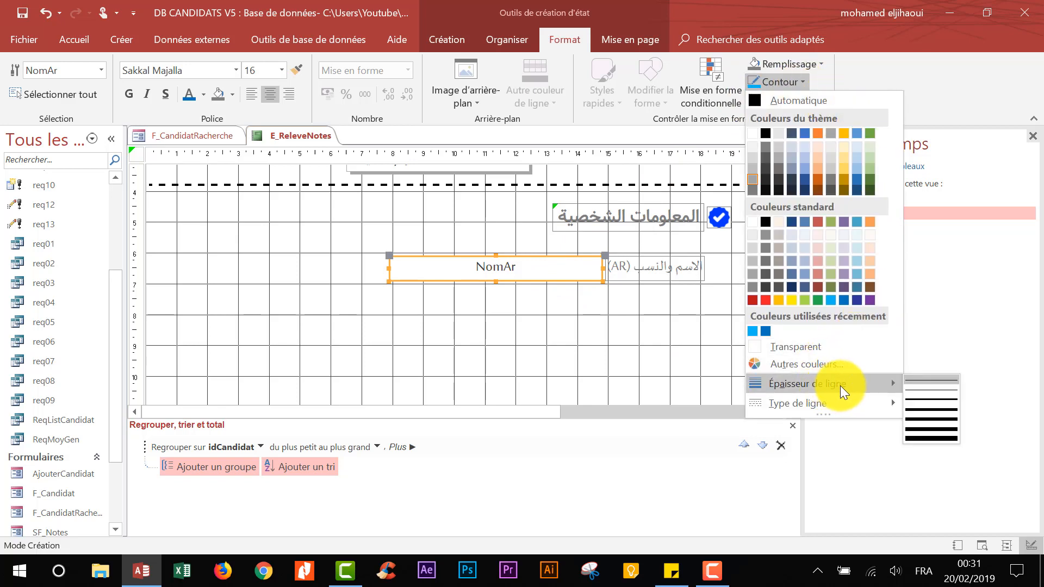
left_click(922, 393)
left_click(664, 342)
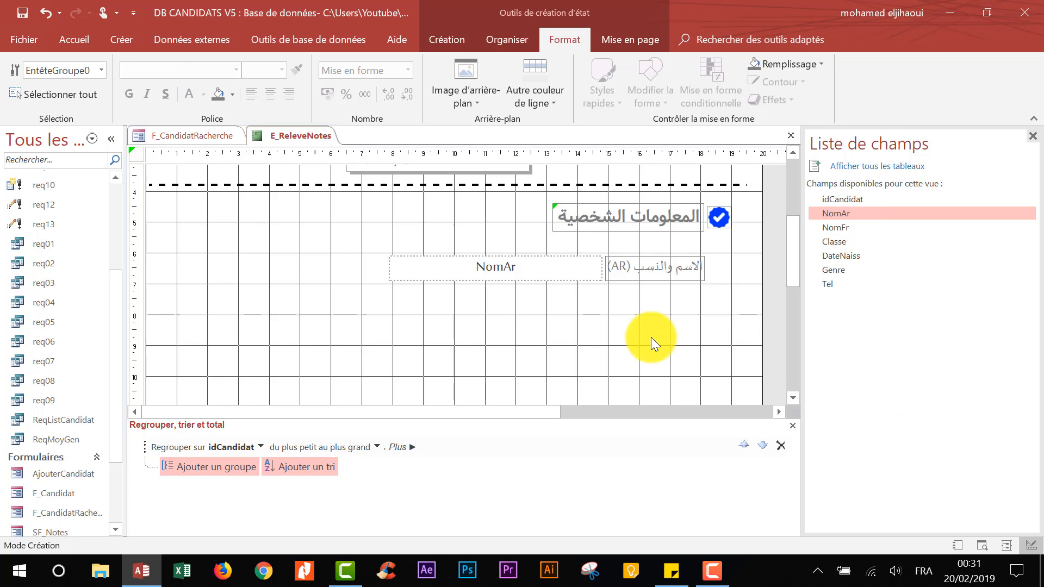
Step: Bold the NomAr text box and its label, and add the NomFr field below them with its label right of its text box
left_click(582, 257)
left_click(459, 40)
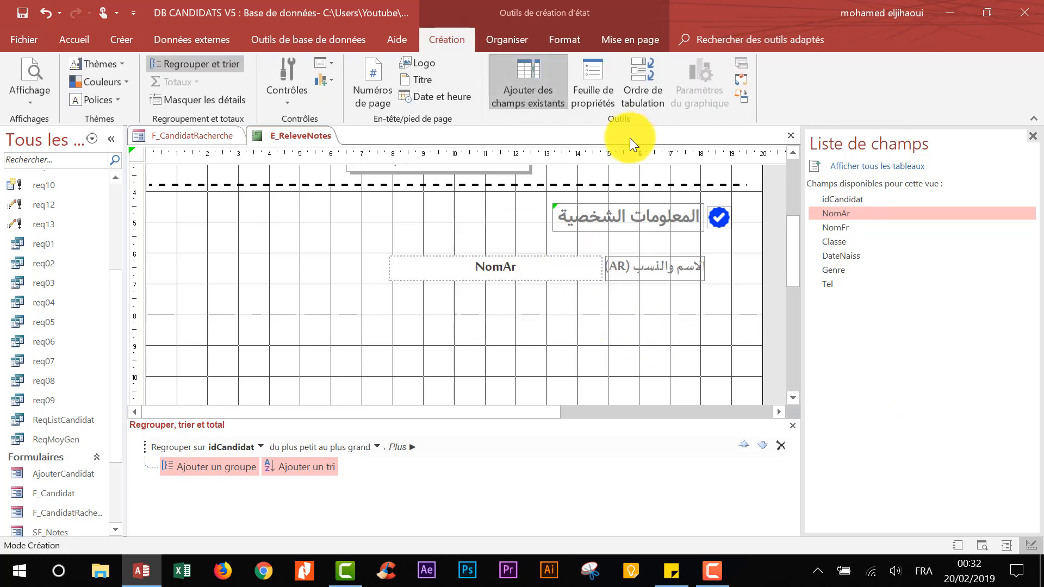
left_click_drag(846, 230, 531, 306)
left_click(621, 355)
left_click_drag(438, 302, 628, 303)
left_click_drag(611, 313, 585, 307)
Step: Copy the formatting of the الاسم والنسب (AR) label and NomAr text box onto the NomFr label and text box respectively
left_click(673, 270)
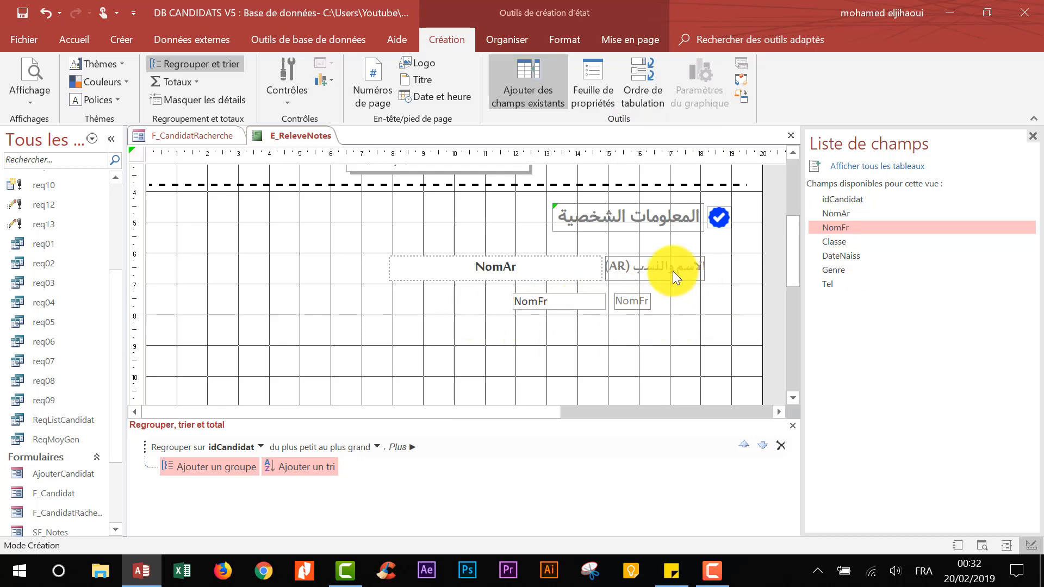
left_click(69, 41)
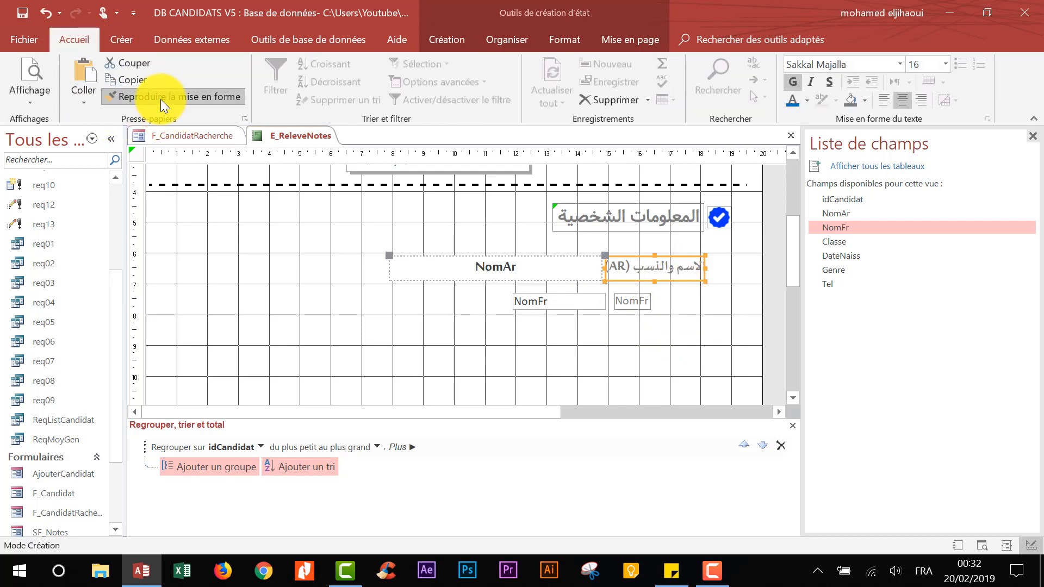
left_click(161, 97)
left_click(632, 303)
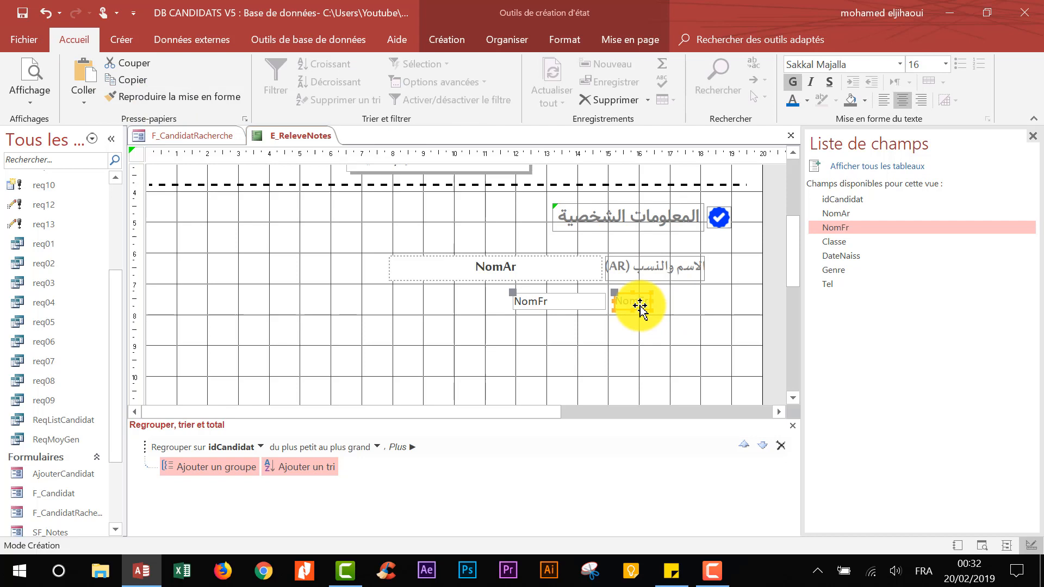
left_click(668, 264)
left_click(159, 98)
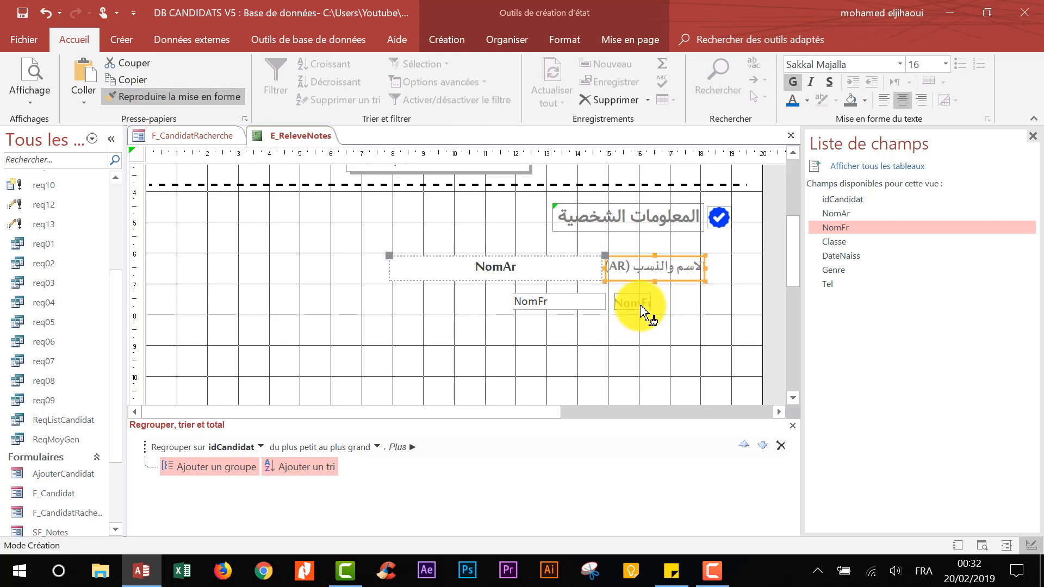
left_click(570, 267)
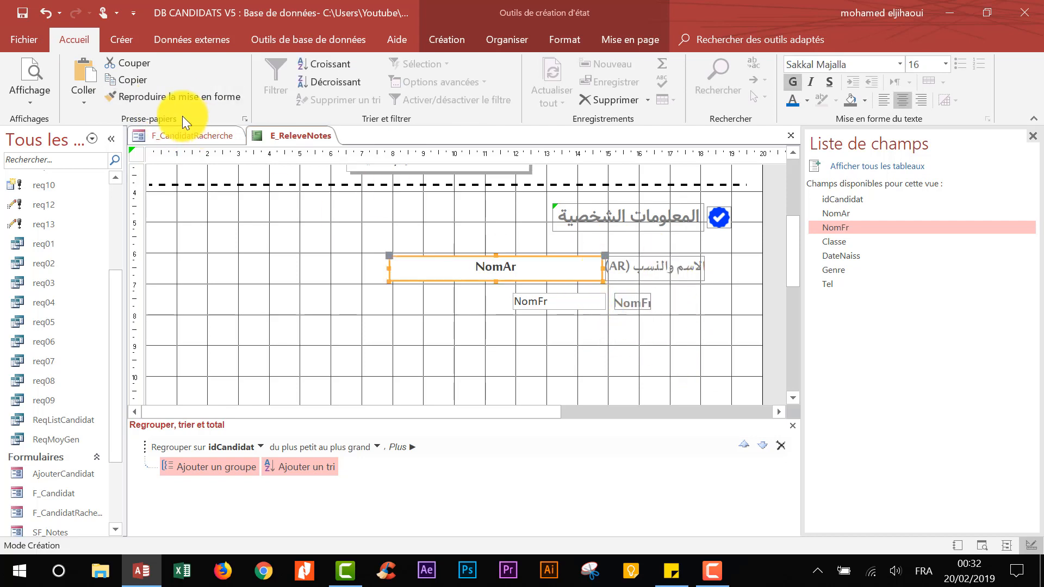
double_click(150, 99)
left_click(550, 302)
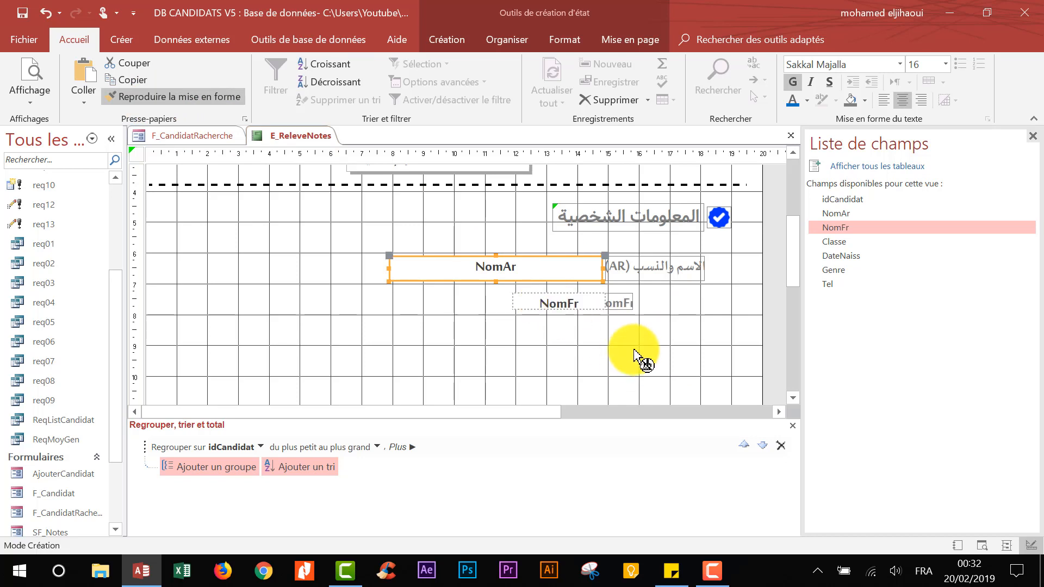
key("Escape")
Step: Move the NomFr label right so it no longer overlaps its text box
left_click(619, 303)
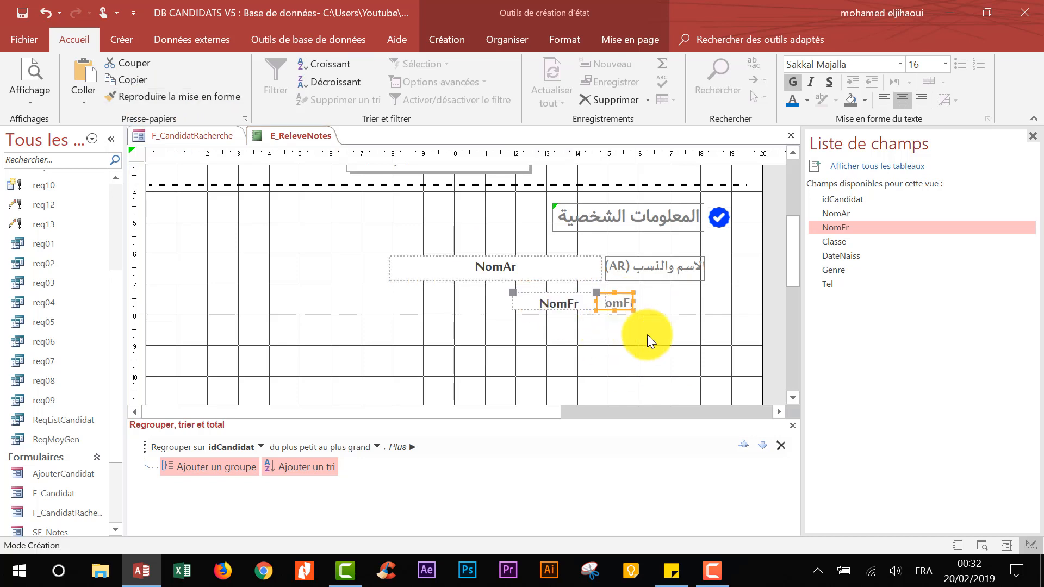
left_click_drag(596, 294, 619, 298)
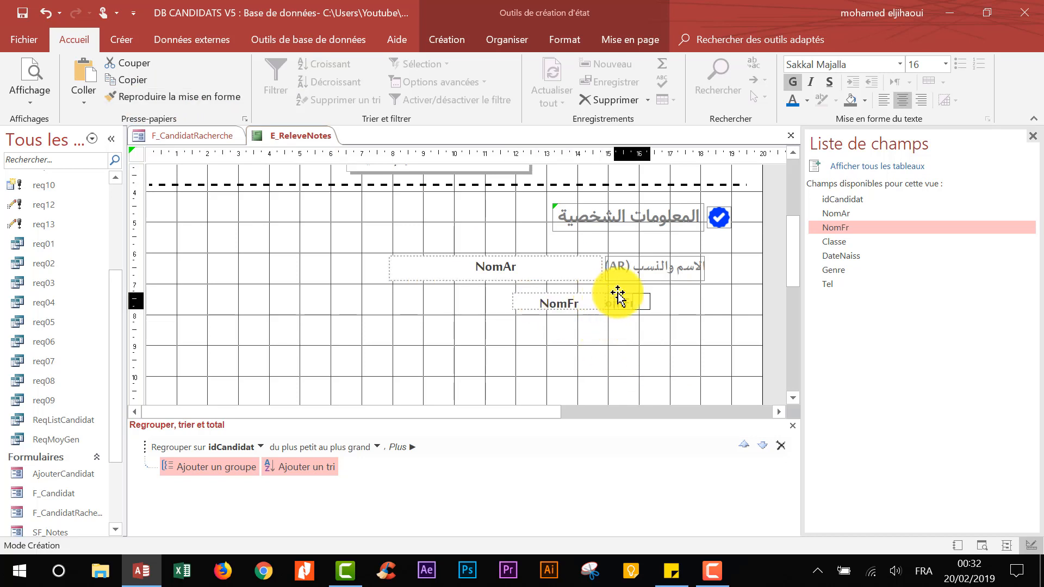
left_click(677, 353)
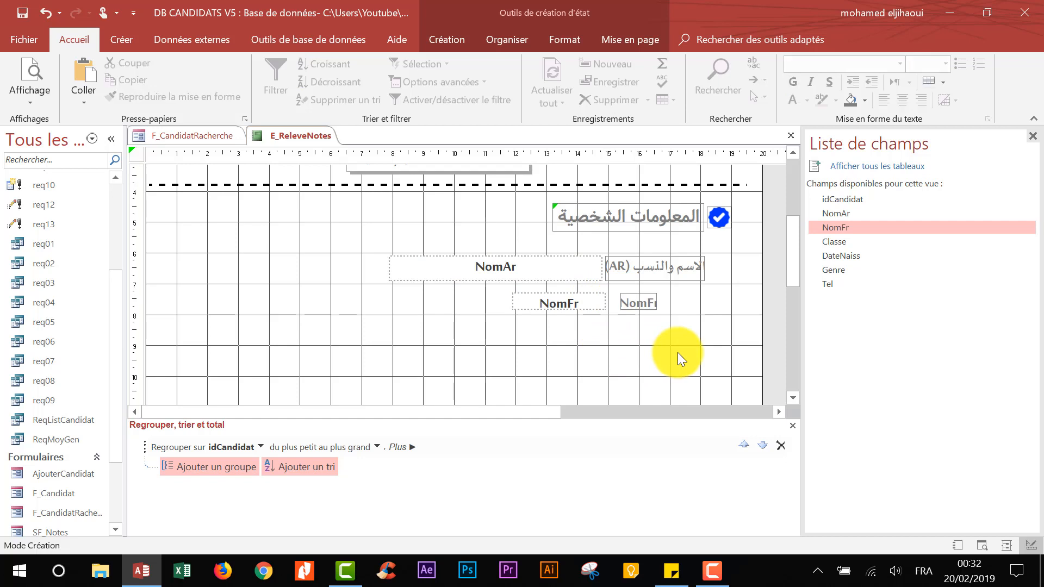
Step: Add the Classe and DateNaiss fields to the group header, one above the other, left of the NomAr and NomFr controls
left_click(463, 41)
left_click_drag(834, 242, 430, 246)
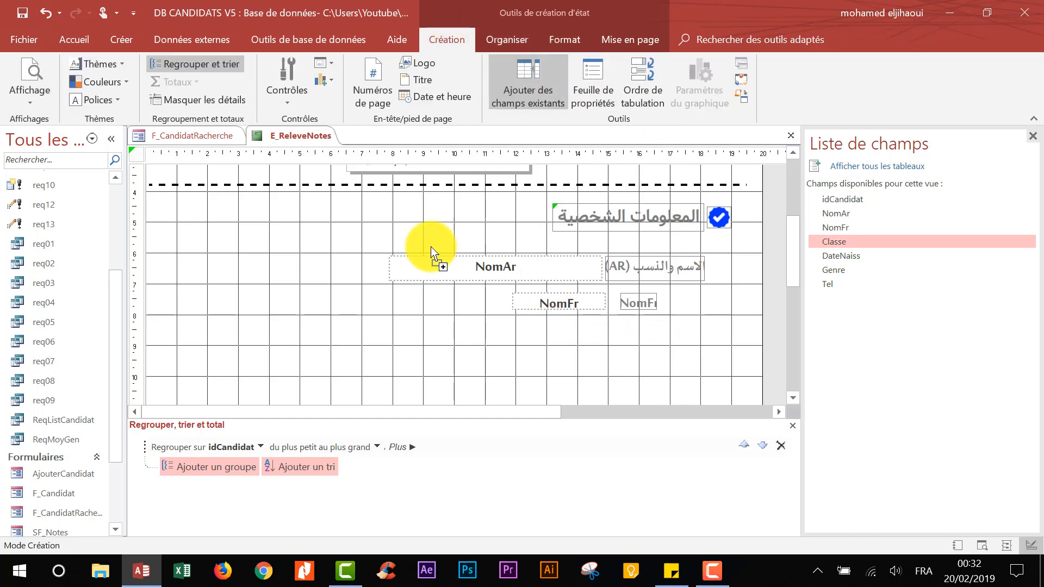
left_click_drag(291, 263, 291, 264)
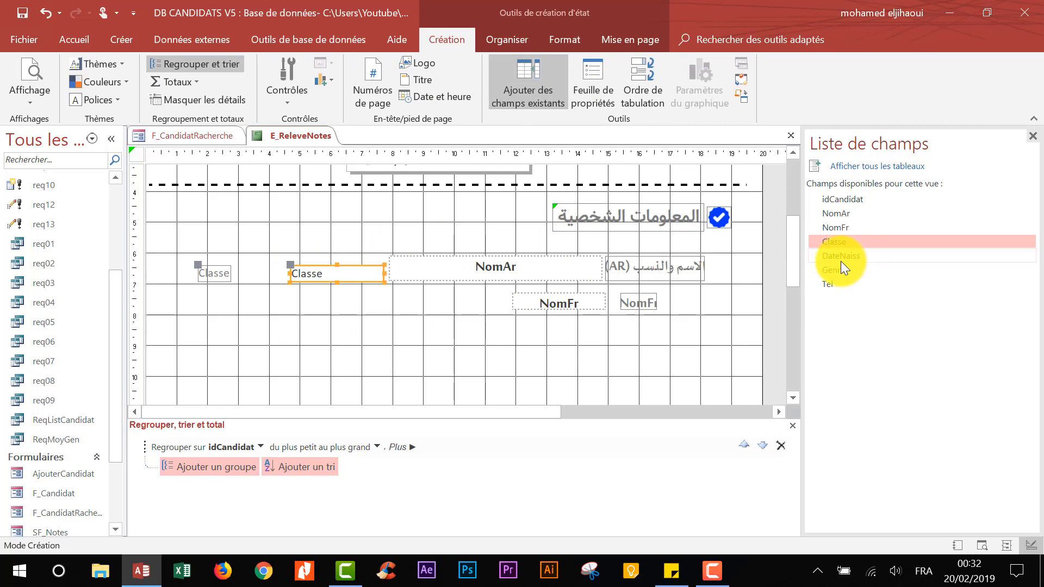
left_click_drag(841, 256, 477, 284)
left_click_drag(238, 298, 238, 298)
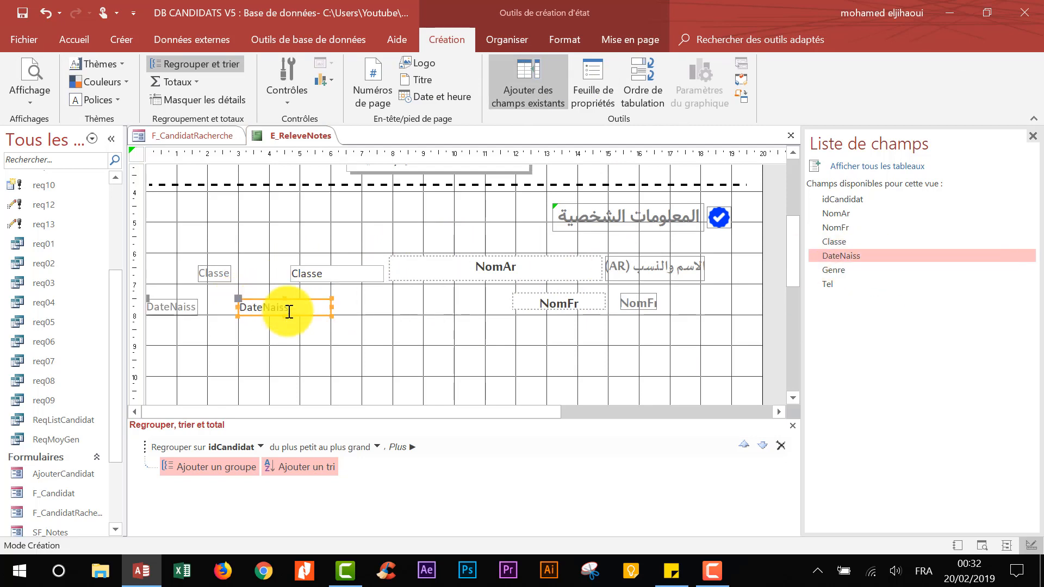
left_click(423, 341)
Step: Rearrange the Classe and DateNaiss controls so each text box sits left of its own label
left_click(286, 264)
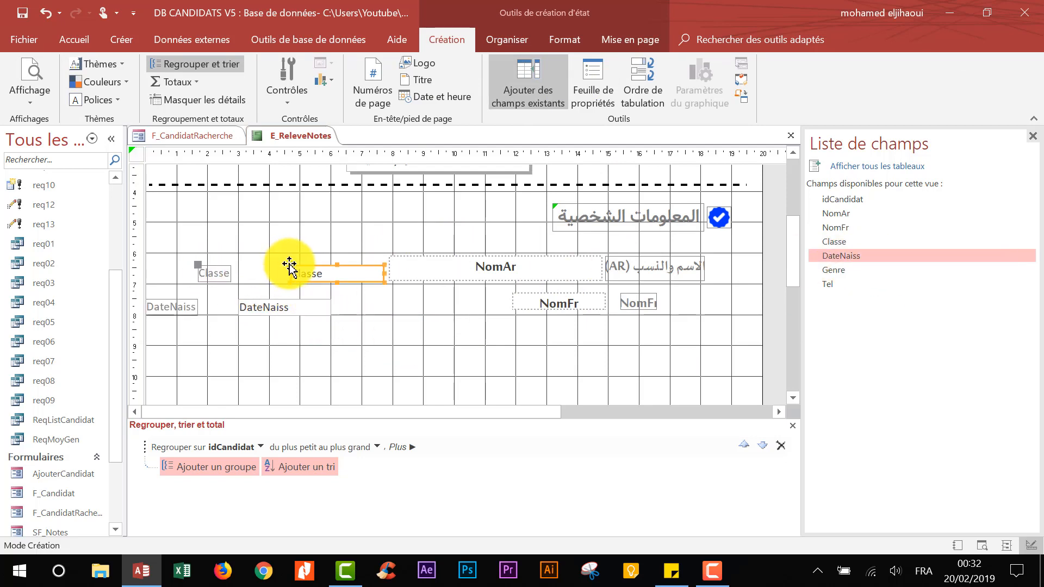
left_click_drag(289, 264, 249, 264)
left_click_drag(274, 300, 250, 285)
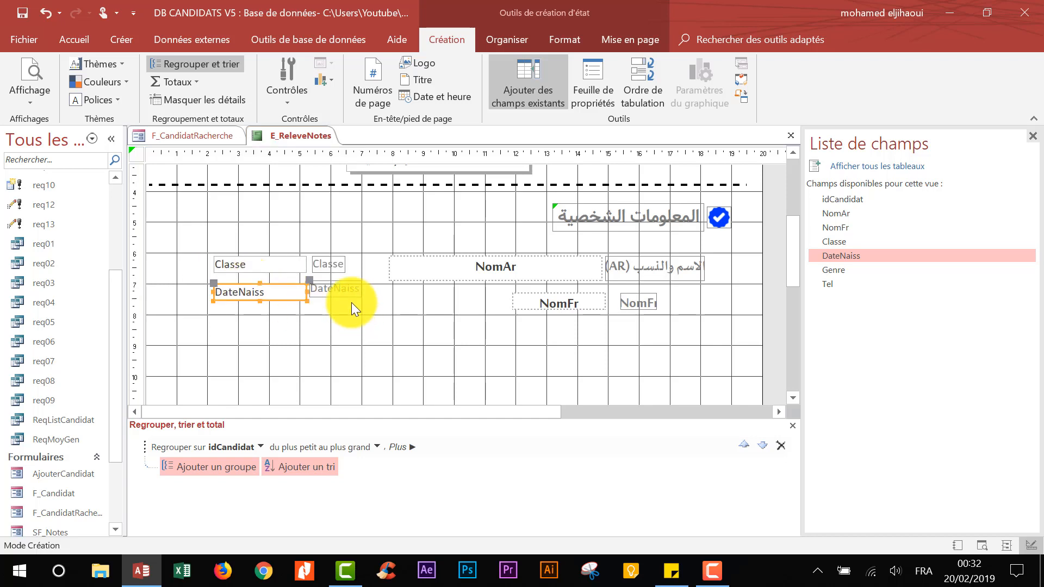
Step: Change the Classe label's caption to القسم : and the DateNaiss label's caption to ت.الازدياد
double_click(338, 263)
type("hg")
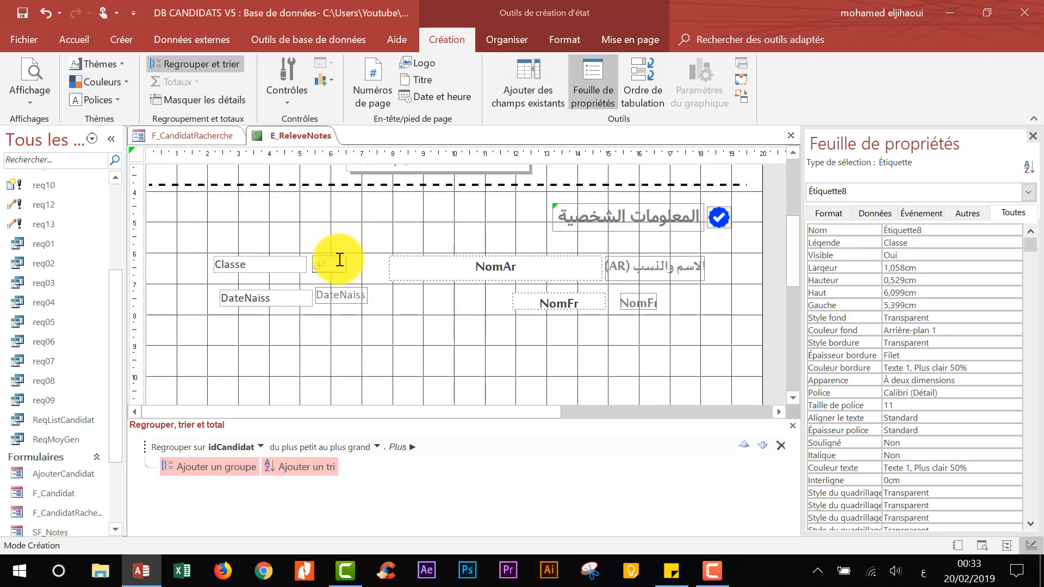
left_click(450, 259)
double_click(351, 290)
type("ت الازدياد")
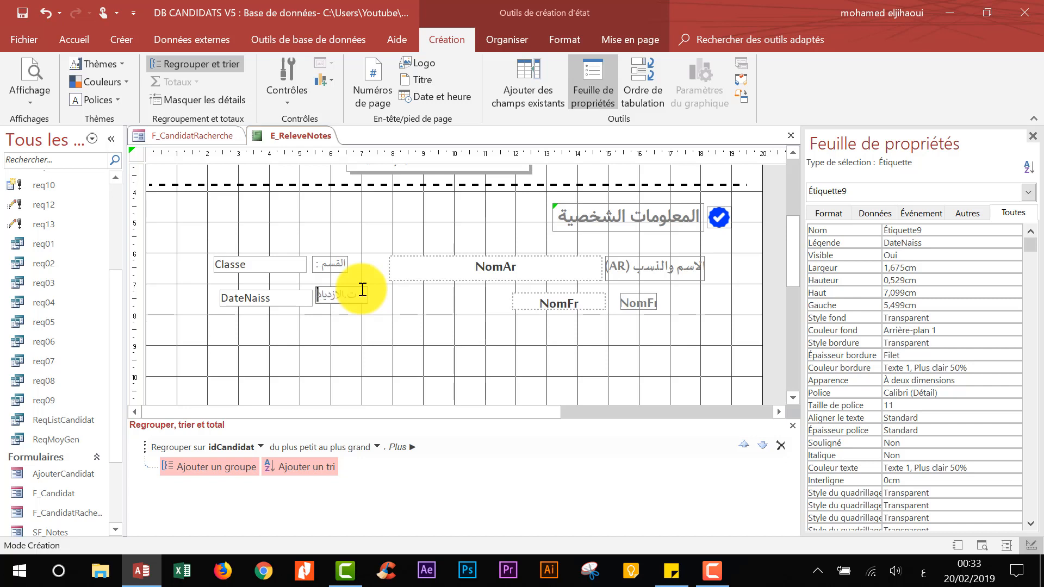
left_click(378, 272)
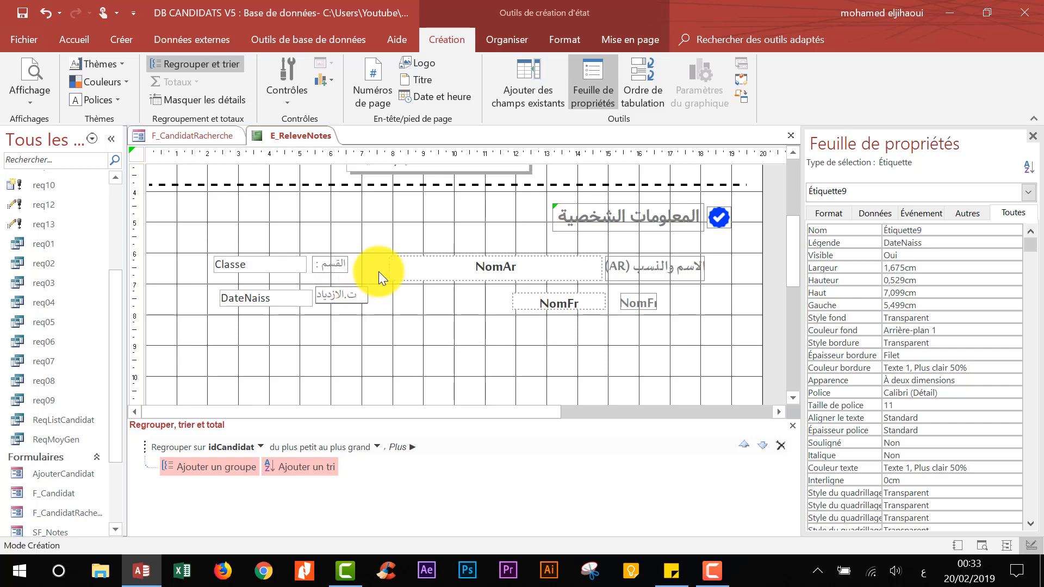
left_click(433, 349)
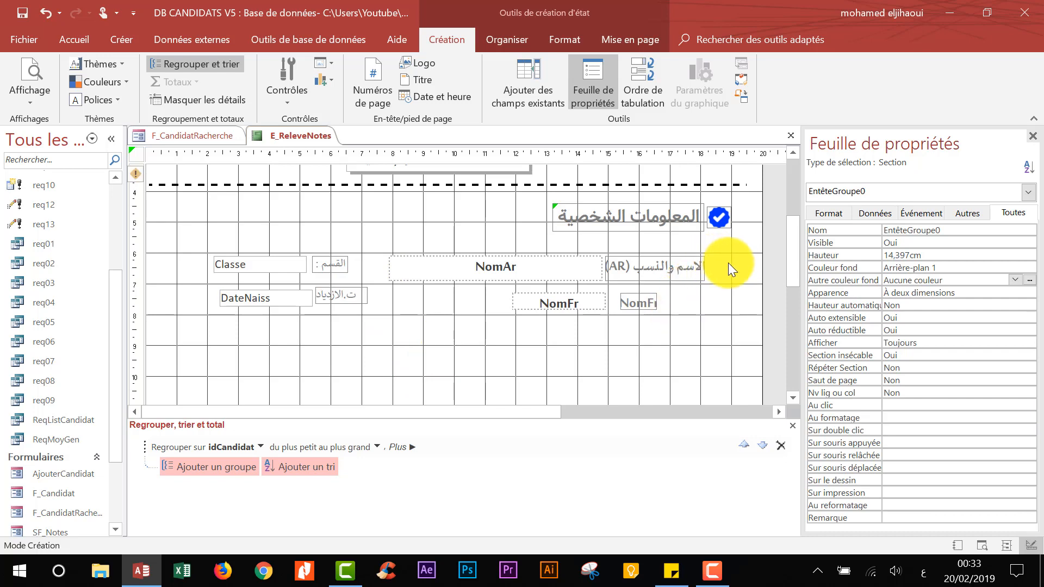
Step: Size all the NomAr, NomFr, Classe and DateNaiss text boxes and labels to the tallest (Au plus grand)
left_click_drag(729, 262, 191, 318)
left_click(508, 38)
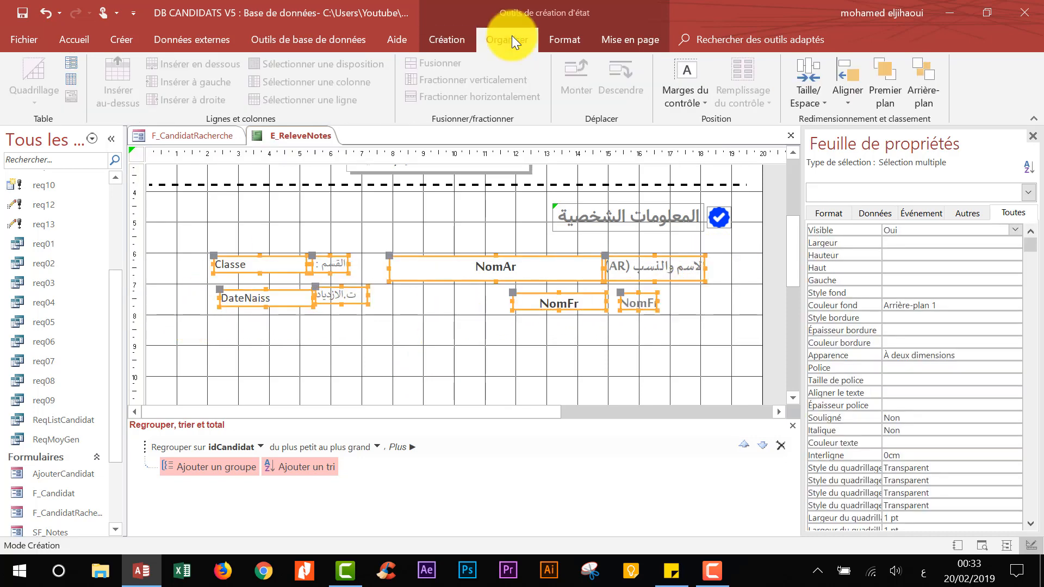
left_click(818, 96)
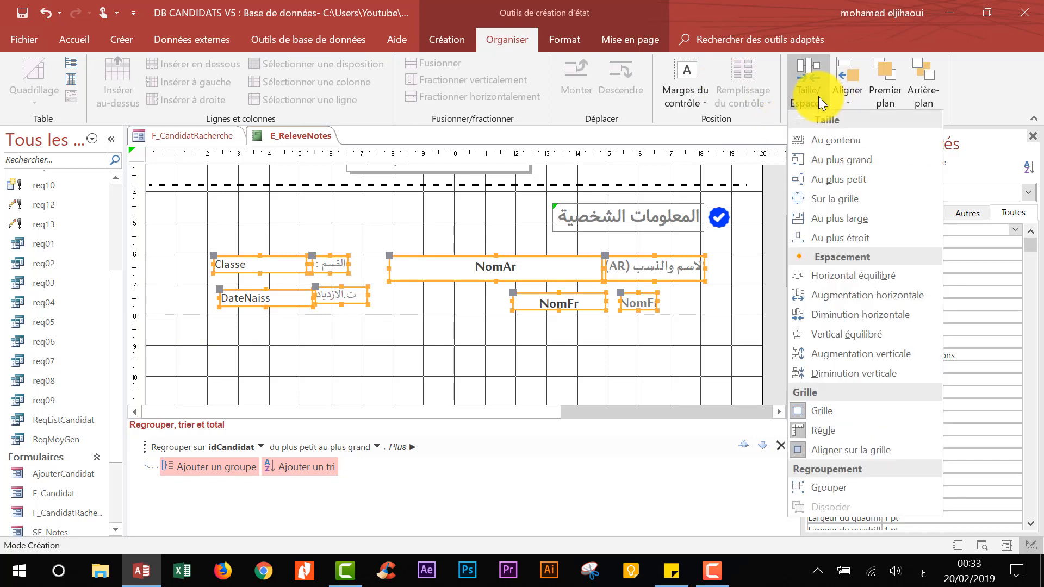
left_click(844, 161)
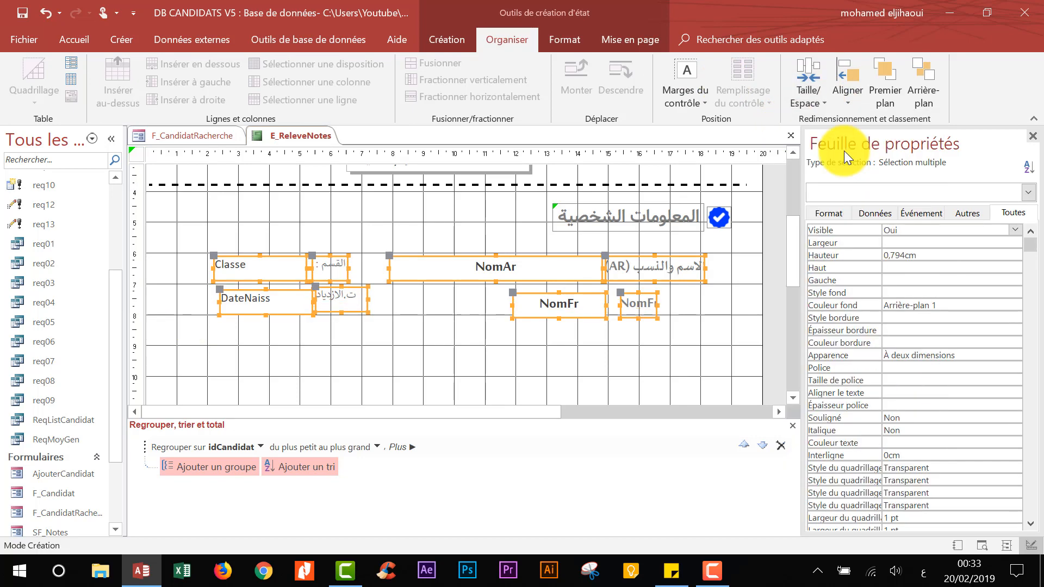
left_click(433, 331)
Step: Size the NomFr and الاسم والنسب (AR) labels to the widest (Au plus large) and align their left edges
left_click_drag(729, 255, 628, 324)
left_click(818, 97)
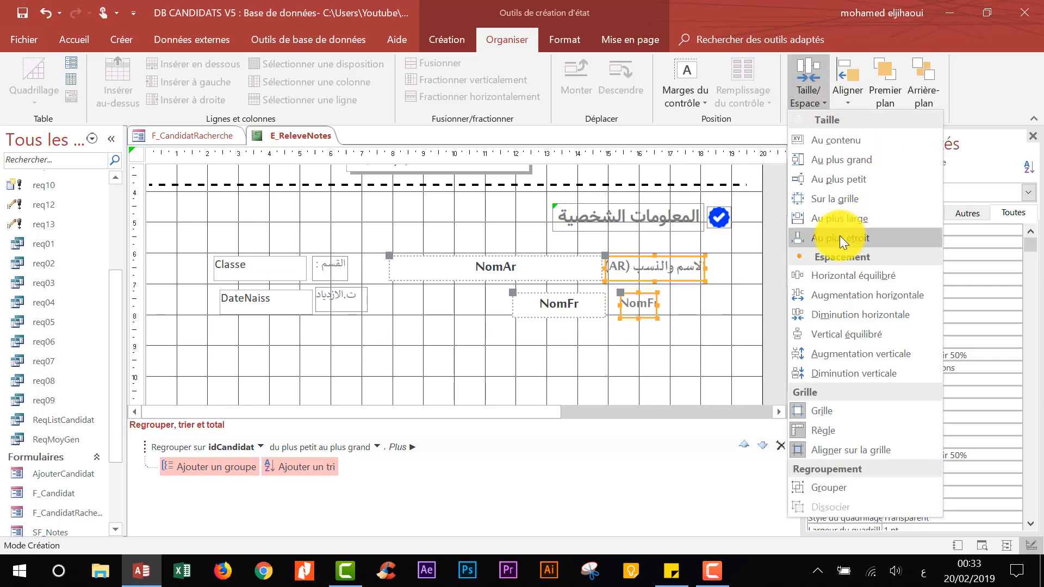
left_click(829, 220)
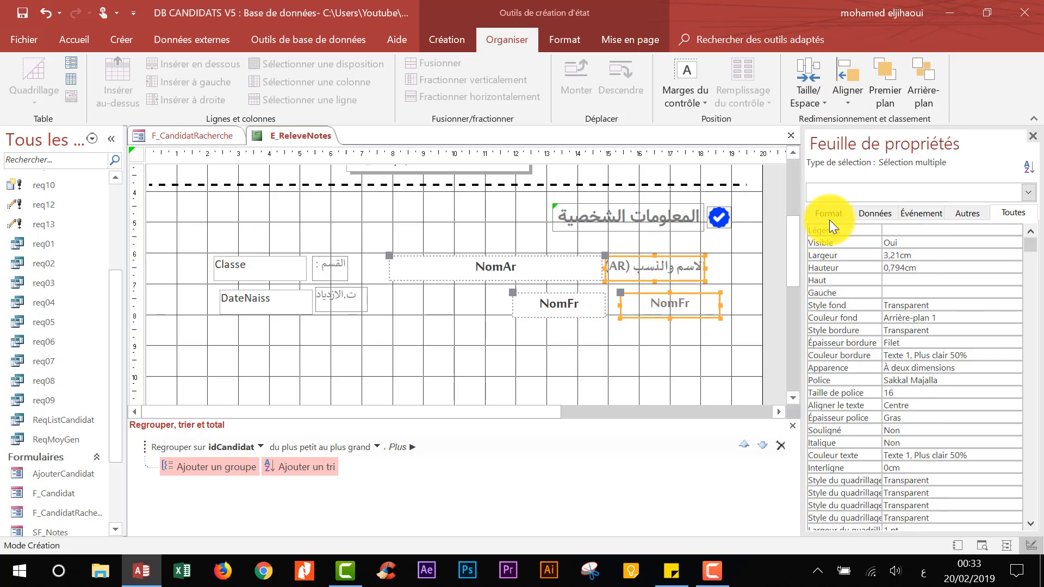
left_click(849, 100)
left_click(846, 137)
left_click(654, 343)
Step: Size the NomAr and NomFr text boxes to the widest (Au plus large)
left_click(571, 310)
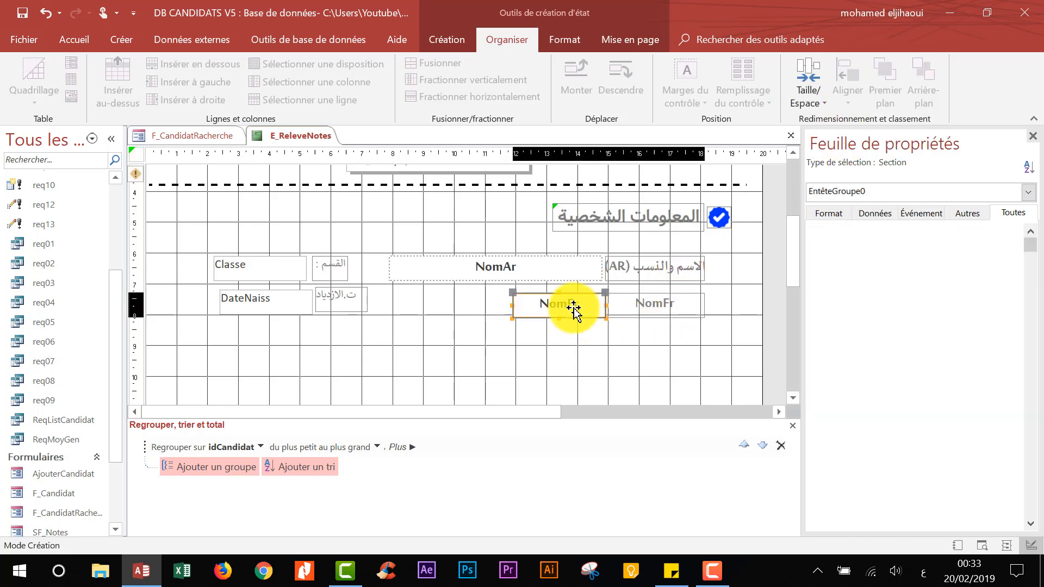
left_click(547, 261, "shift")
left_click(818, 103)
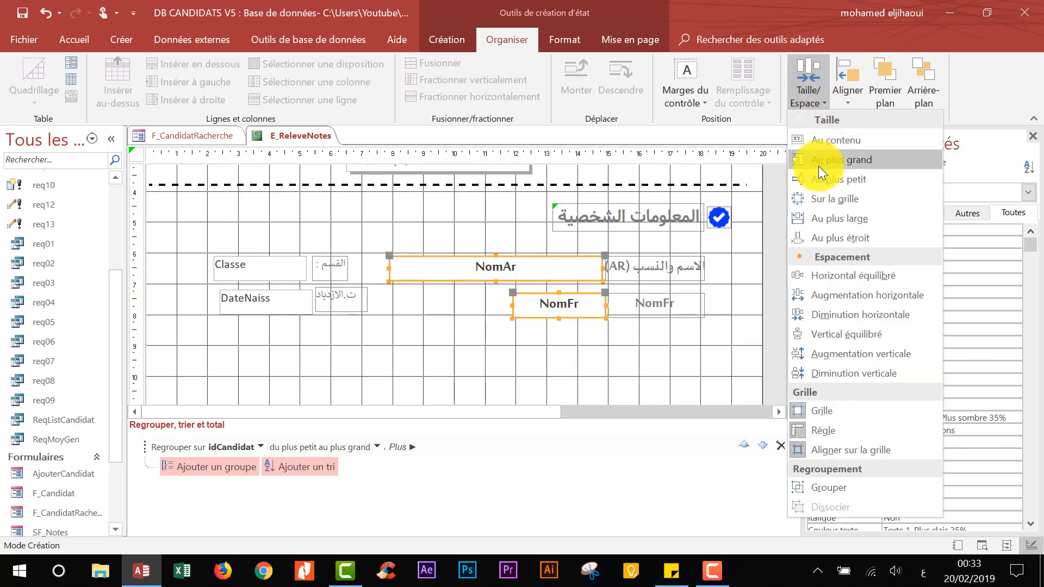
left_click(824, 217)
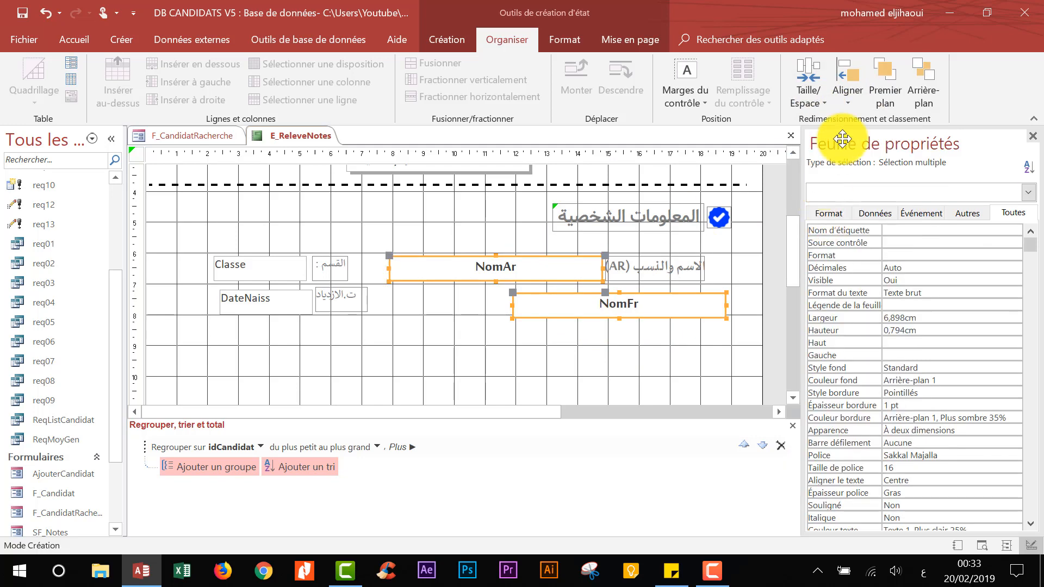
Step: Align the NomAr and NomFr text boxes to the left (Gauche)
left_click(851, 93)
left_click(656, 220)
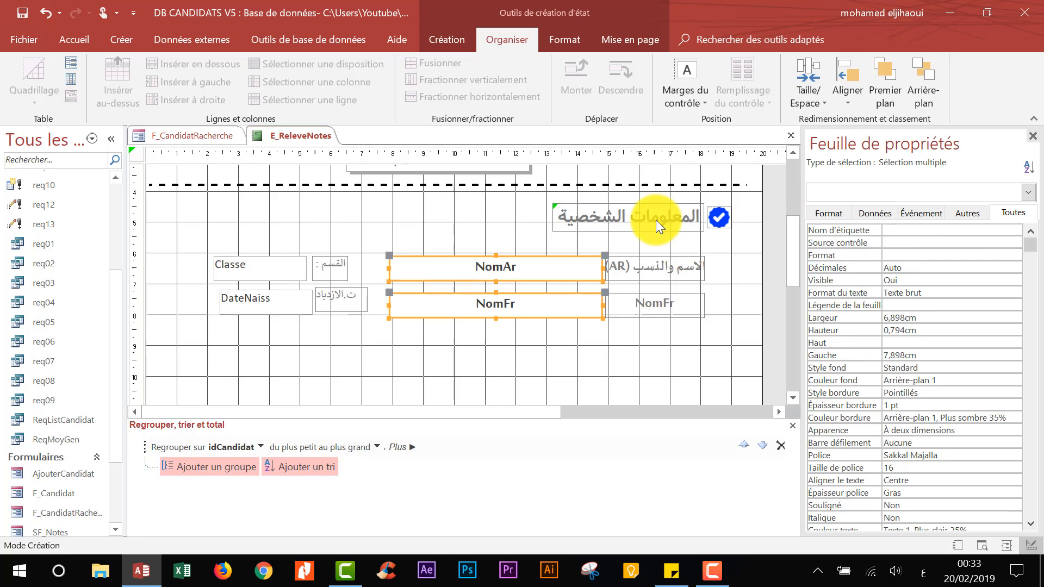
left_click(518, 354)
Step: Size the القسم and ت.الازدياد labels to the widest (Au plus large) and align their right edges
left_click(326, 272)
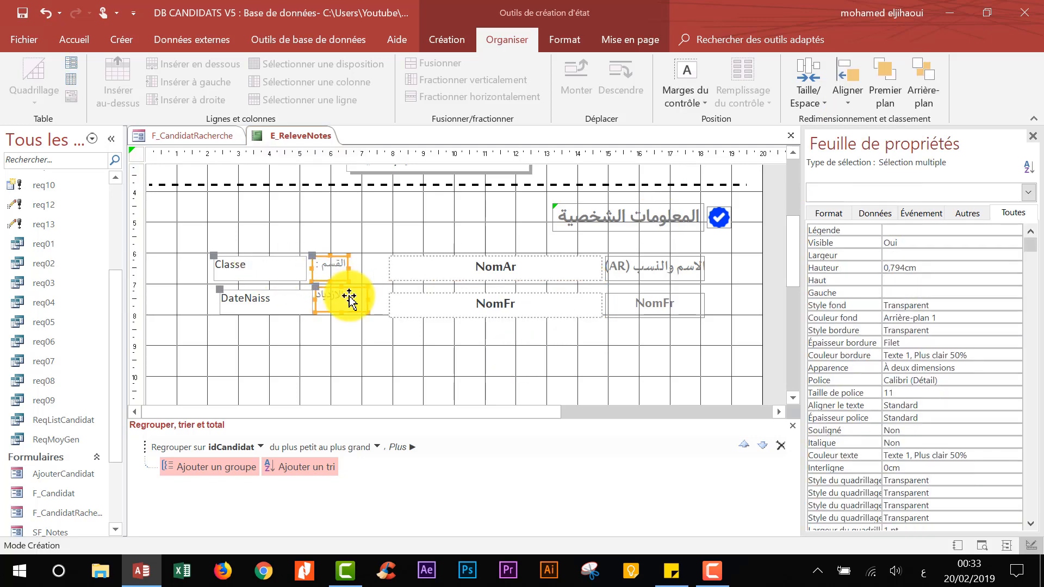
left_click(343, 297, "shift")
left_click(823, 92)
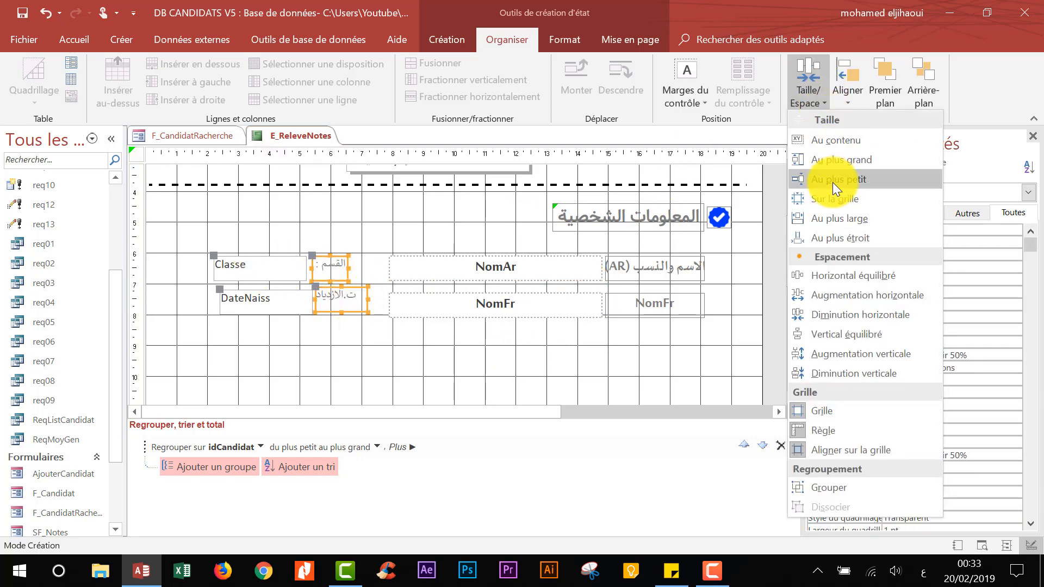
left_click(830, 220)
left_click(848, 95)
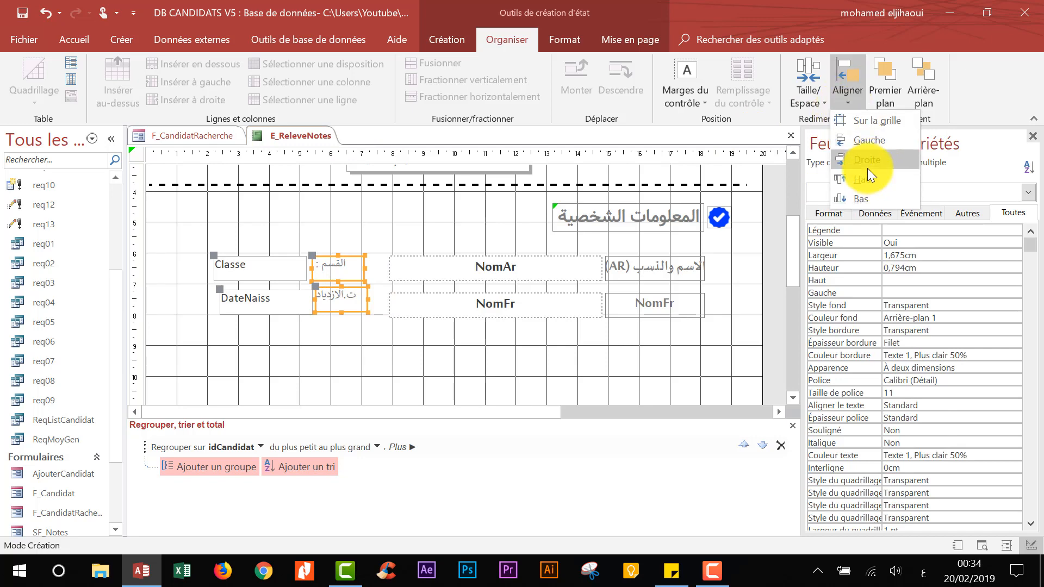
left_click(869, 163)
Step: Size the Classe and DateNaiss text boxes to the narrowest (Au plus étroit) and align their left edges
left_click(261, 269)
left_click(283, 304, "shift")
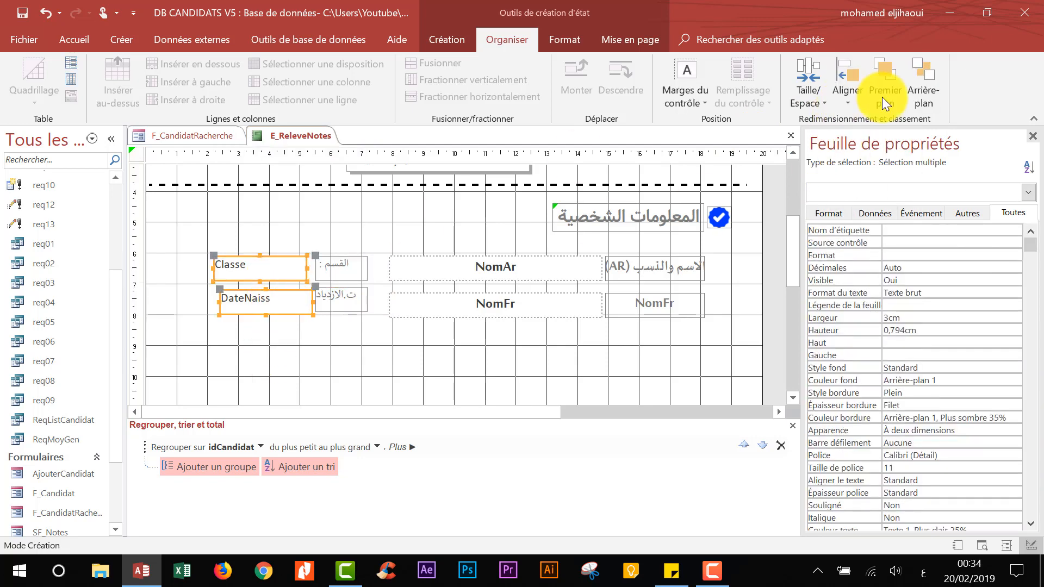
left_click(815, 99)
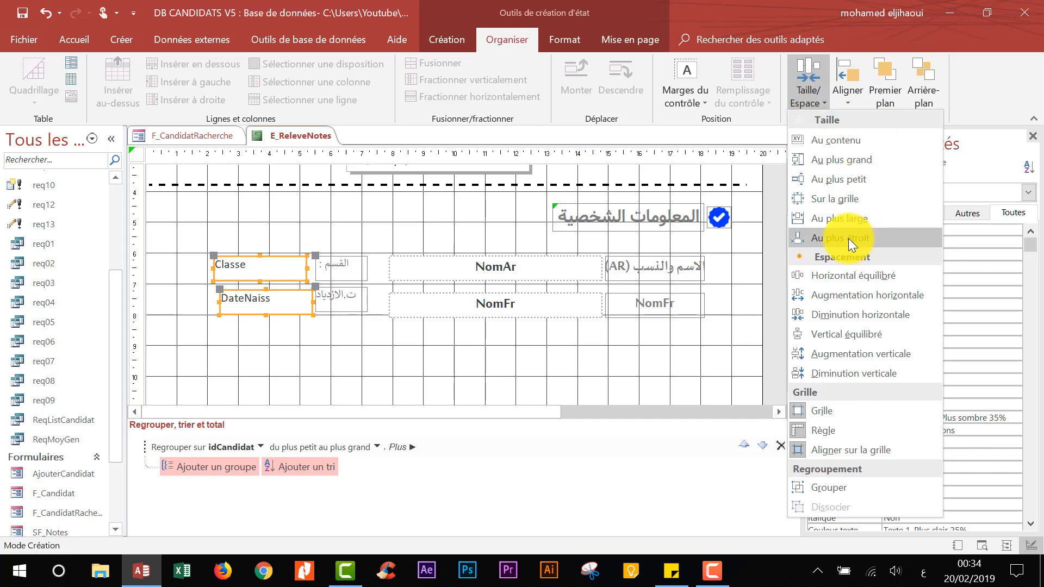
left_click(848, 238)
left_click(842, 103)
left_click(840, 142)
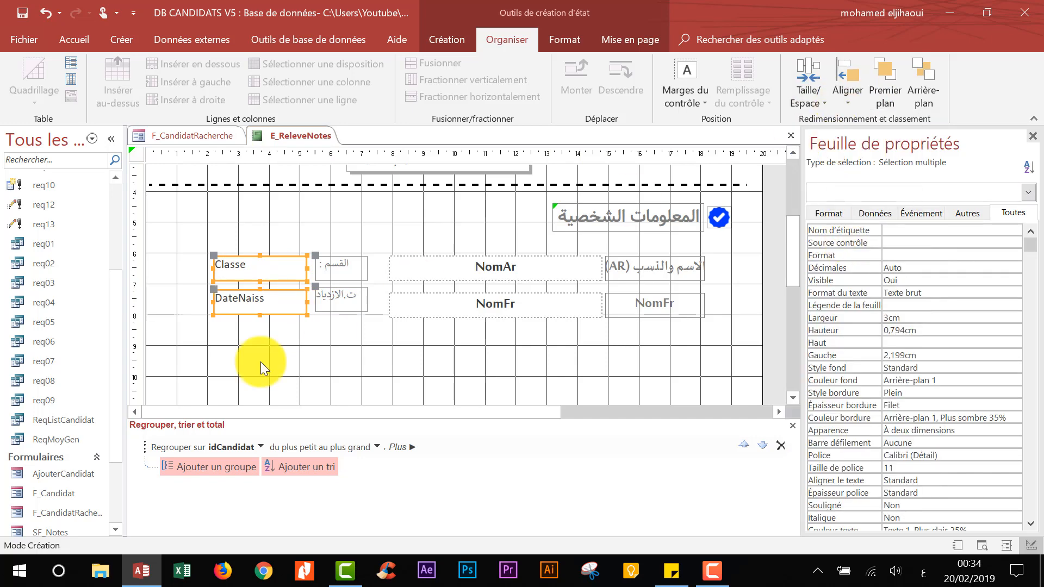
left_click(299, 341)
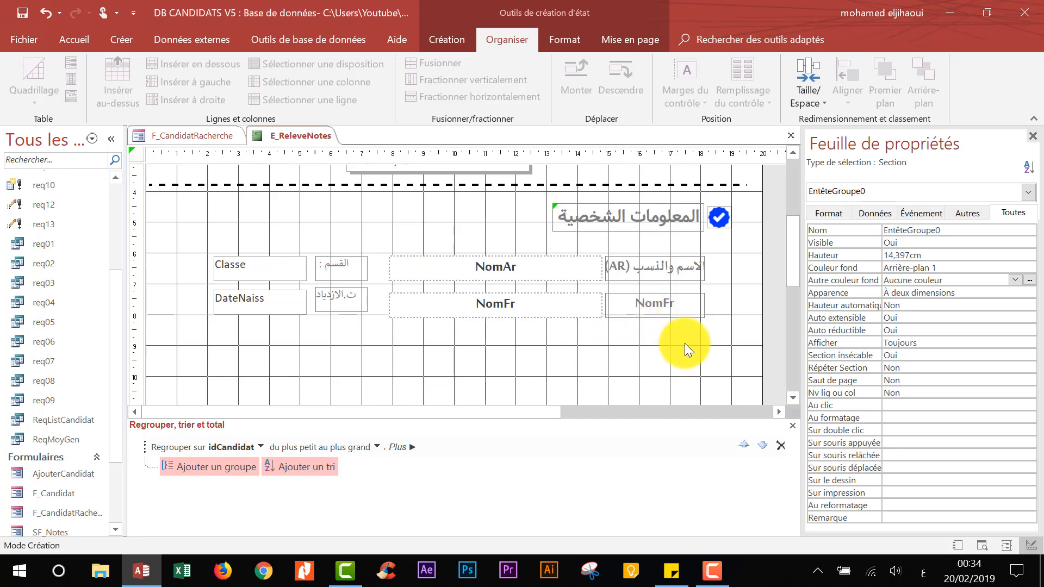
Step: Copy the NomAr text box's formatting to the Classe and DateNaiss text boxes and style their labels like the name labels
left_click(512, 265)
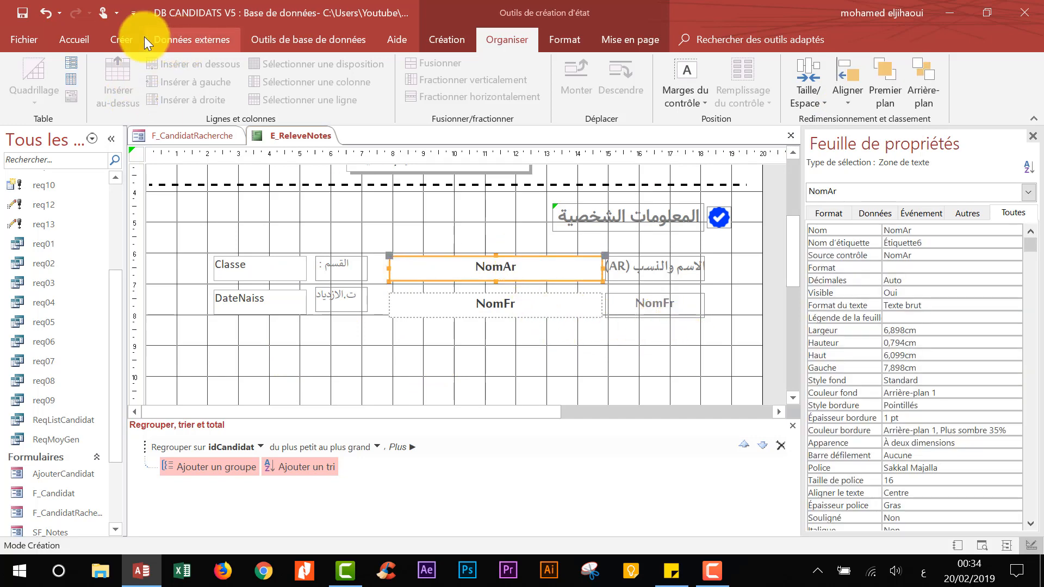
left_click(84, 42)
double_click(130, 100)
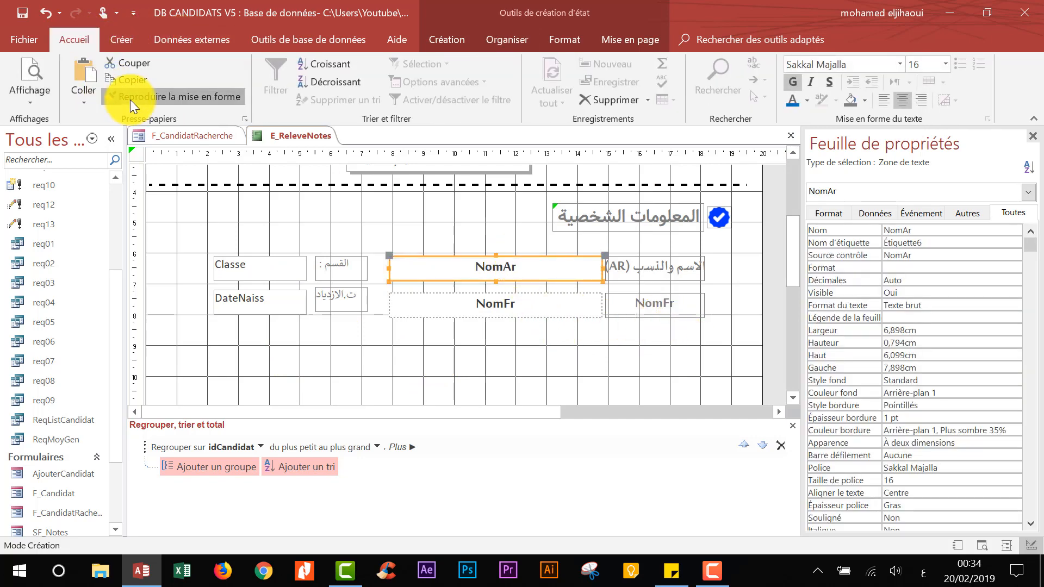
left_click(277, 275)
scroll(531, 356, "up", 2)
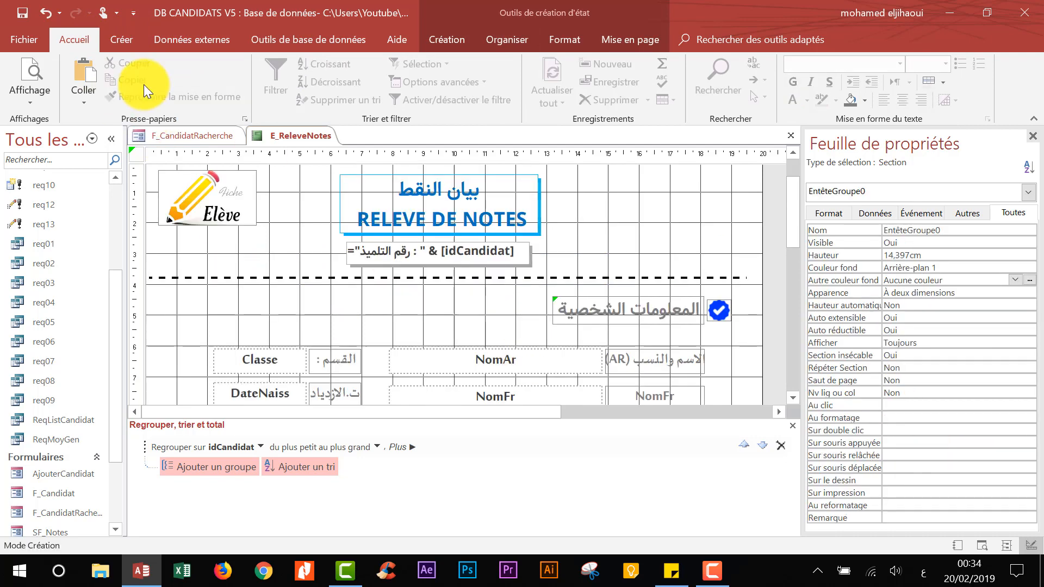
Step: Preview the report to check the personal information section, accepting the page width notice, and return to design view
left_click(48, 62)
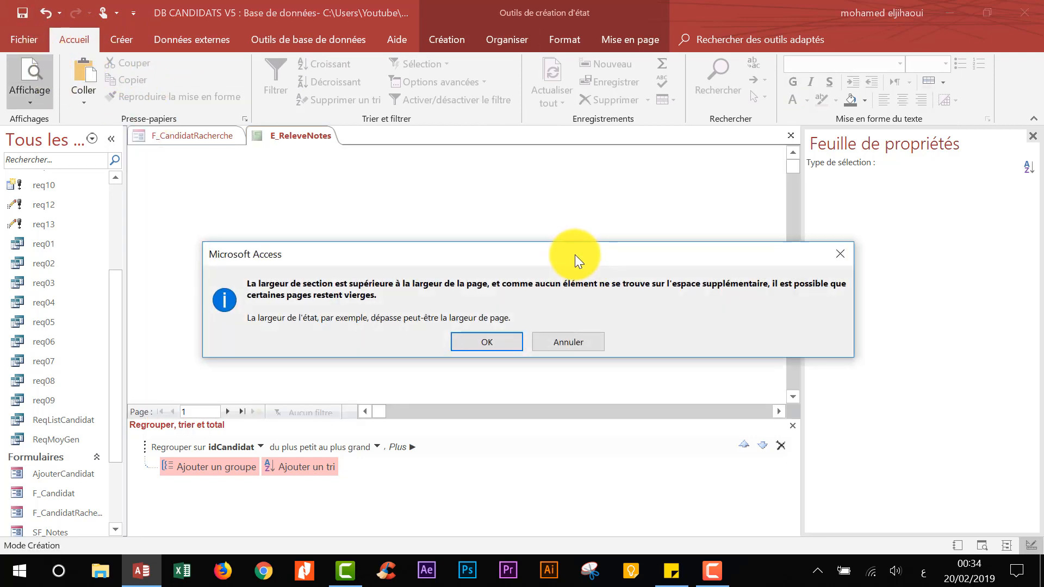
left_click(503, 342)
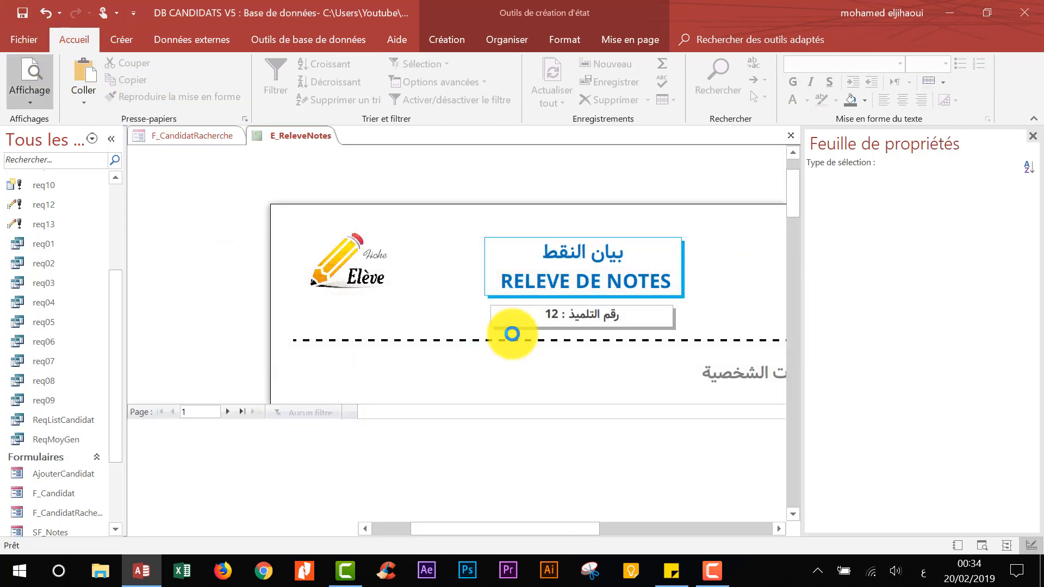
scroll(731, 257, "down", 3)
right_click(447, 209)
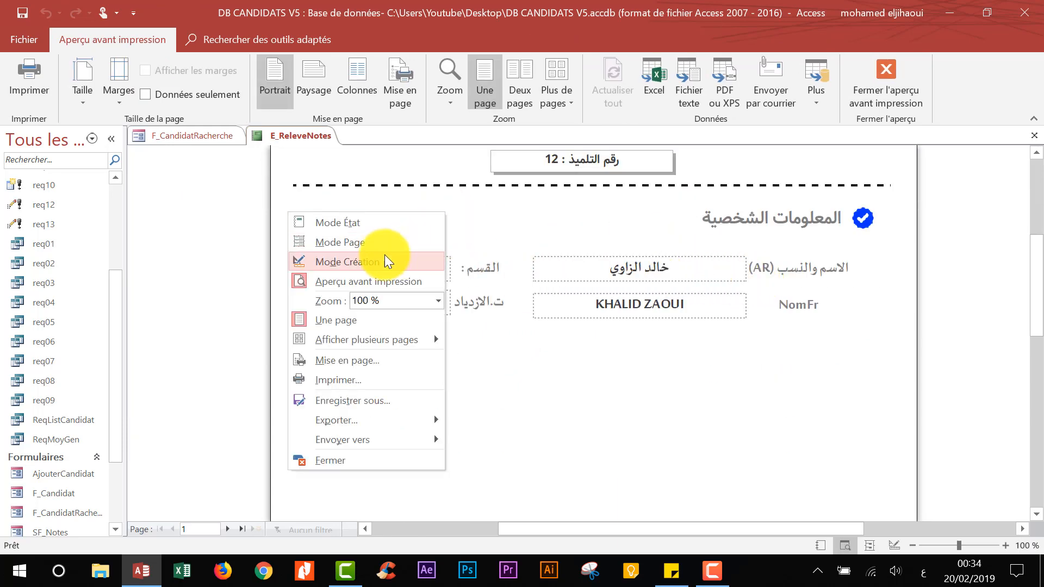
left_click(383, 253)
Step: Narrow the report to a width of about 19.5 cm
scroll(768, 295, "down", 3)
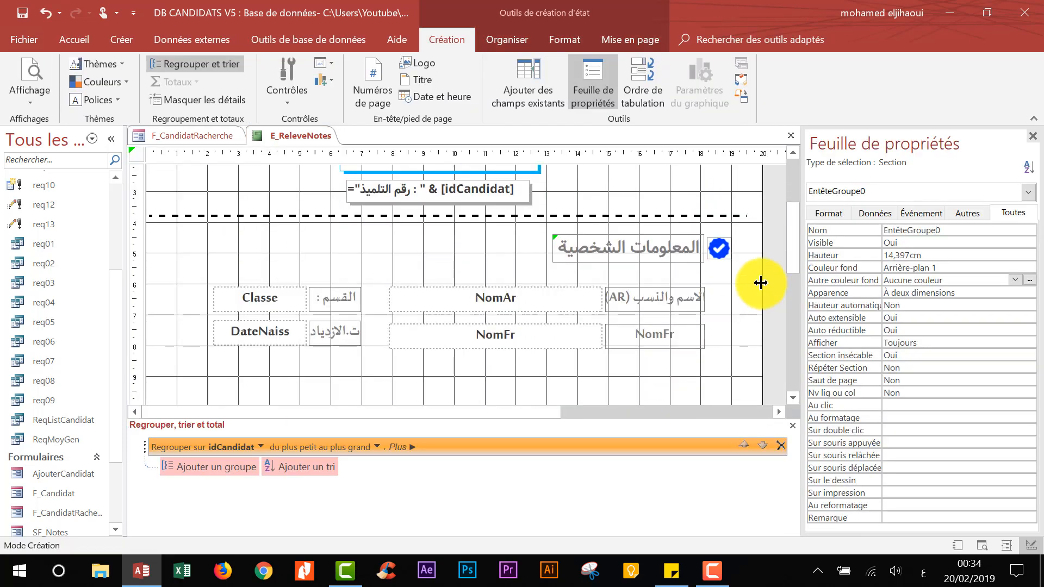
left_click(755, 314)
scroll(746, 289, "down", 3)
scroll(746, 290, "up", 2)
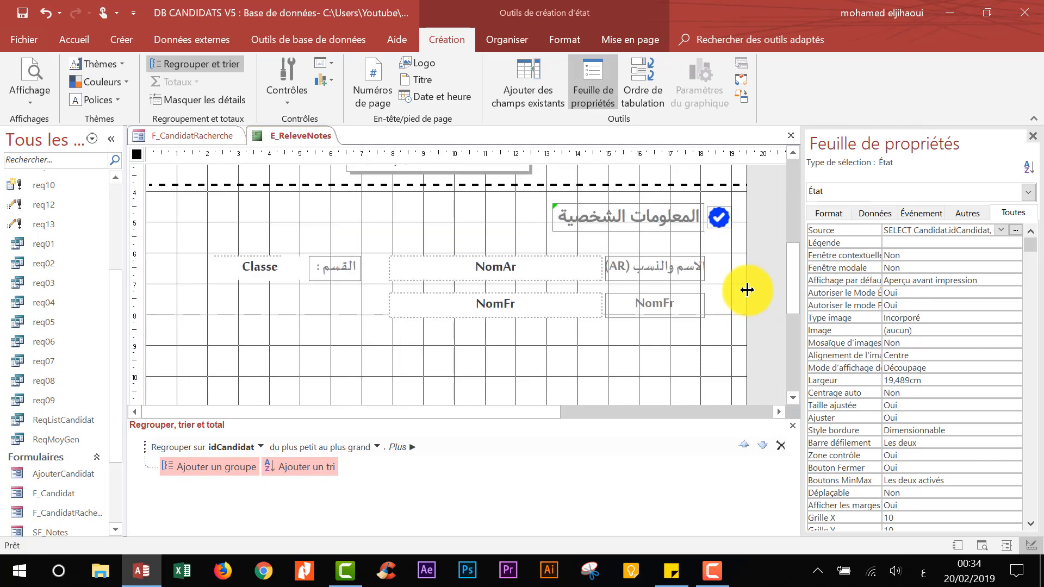
Step: Draw a rectangle about 18 cm wide and 3.7 cm high over the candidate fields, starting just below the المعلومات الشخصية title
left_click(372, 232)
left_click(291, 94)
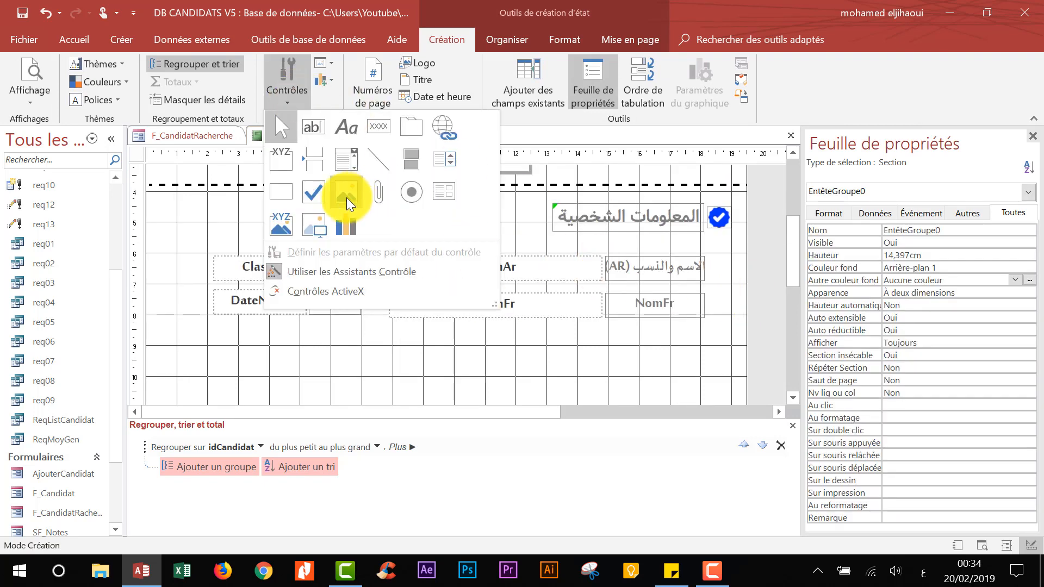
left_click(289, 191)
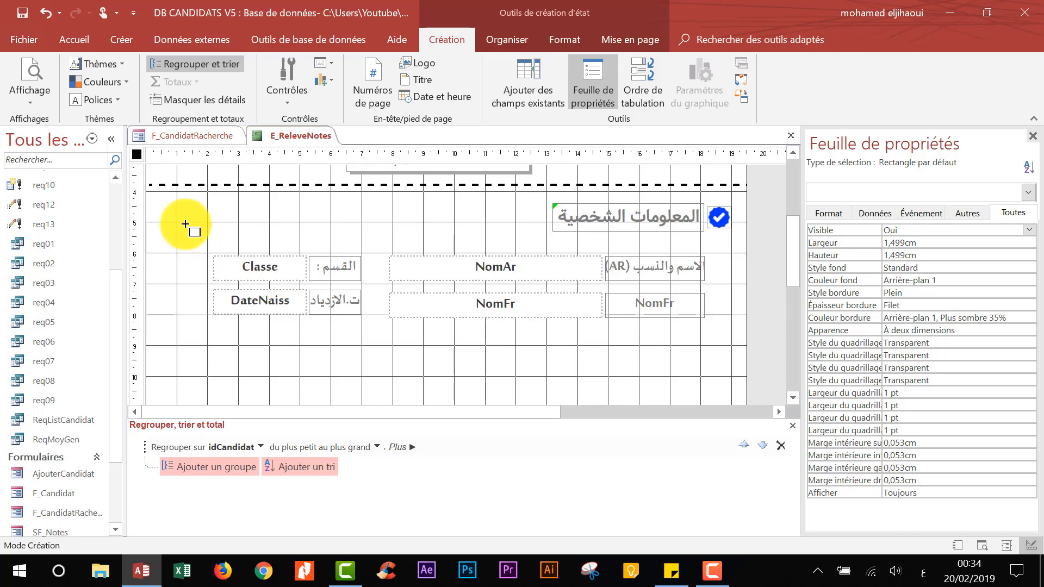
mouse_move(173, 219)
left_mouse_down()
mouse_move(221, 373)
mouse_move(710, 377)
mouse_move(729, 373)
mouse_move(727, 345)
left_mouse_up()
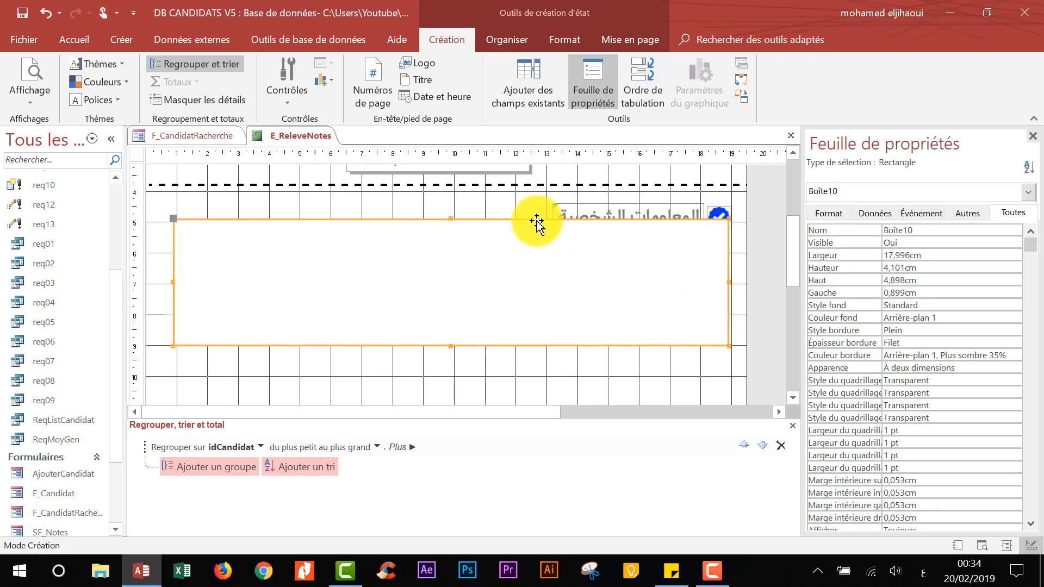
left_click_drag(453, 220, 451, 231)
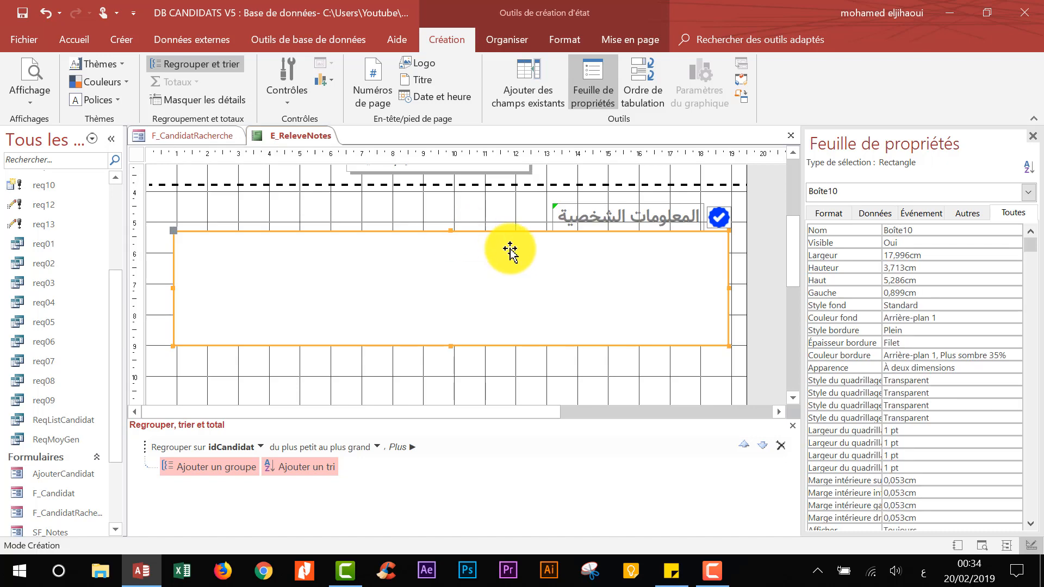
Step: Send the rectangle to the back, behind the candidate fields
right_click(503, 233)
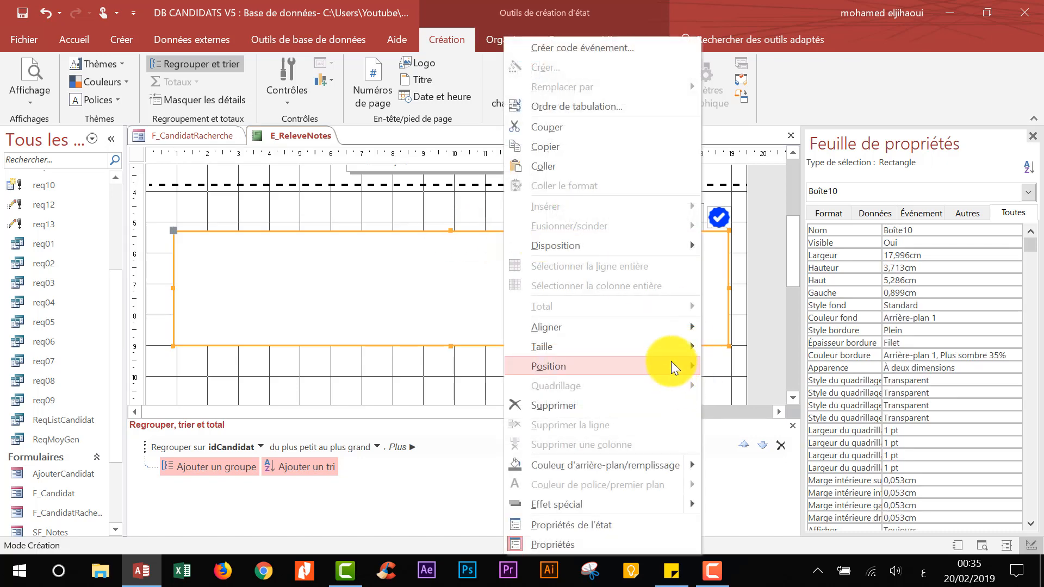
mouse_move(672, 366)
left_click(755, 386)
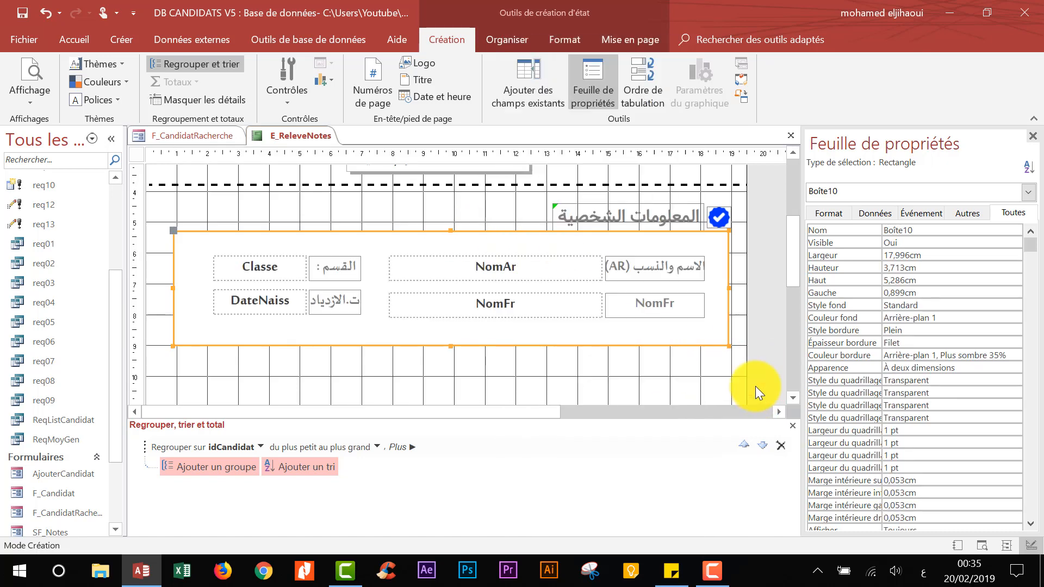
left_click(762, 269)
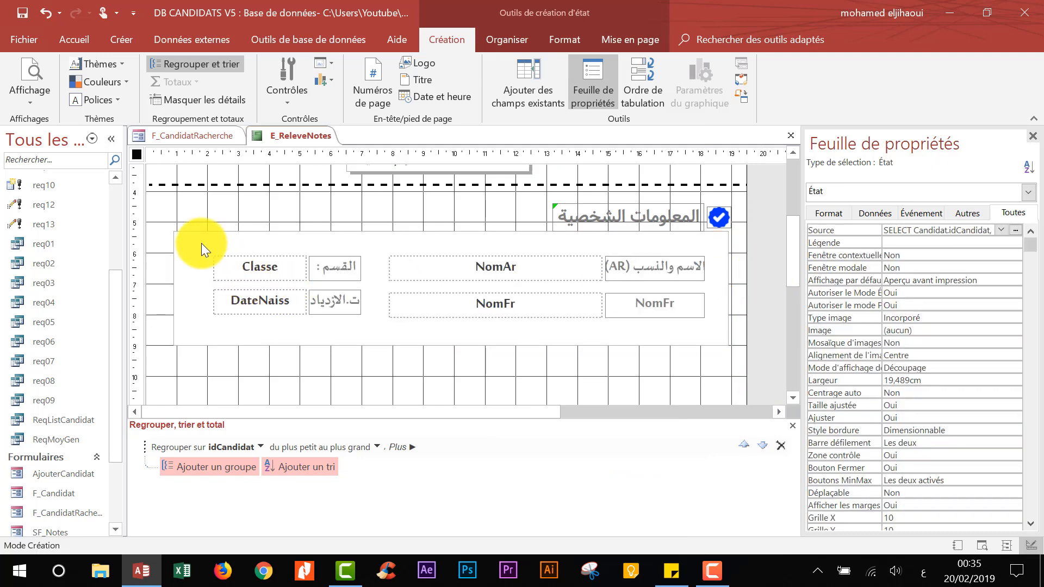
Step: Give the rectangle the shadowed special effect (Ombré) and a light blue outline
left_click(183, 231)
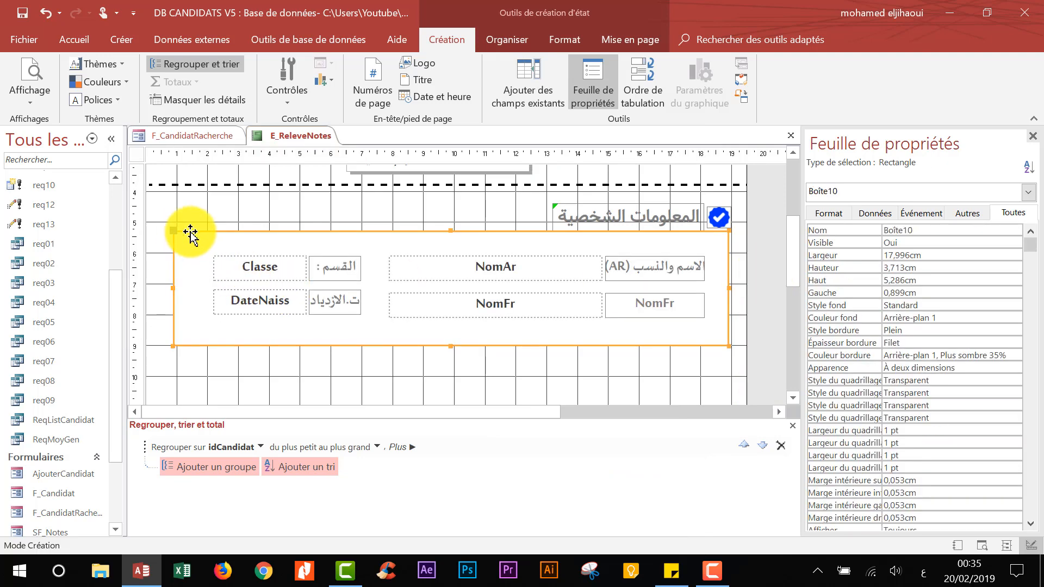
right_click(726, 346)
mouse_move(850, 503)
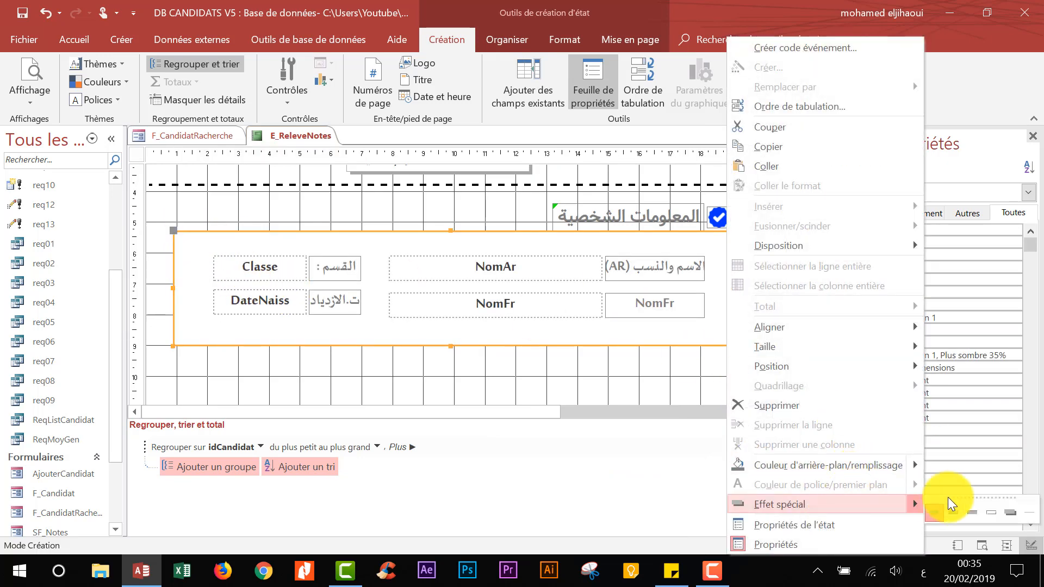
left_click(1010, 512)
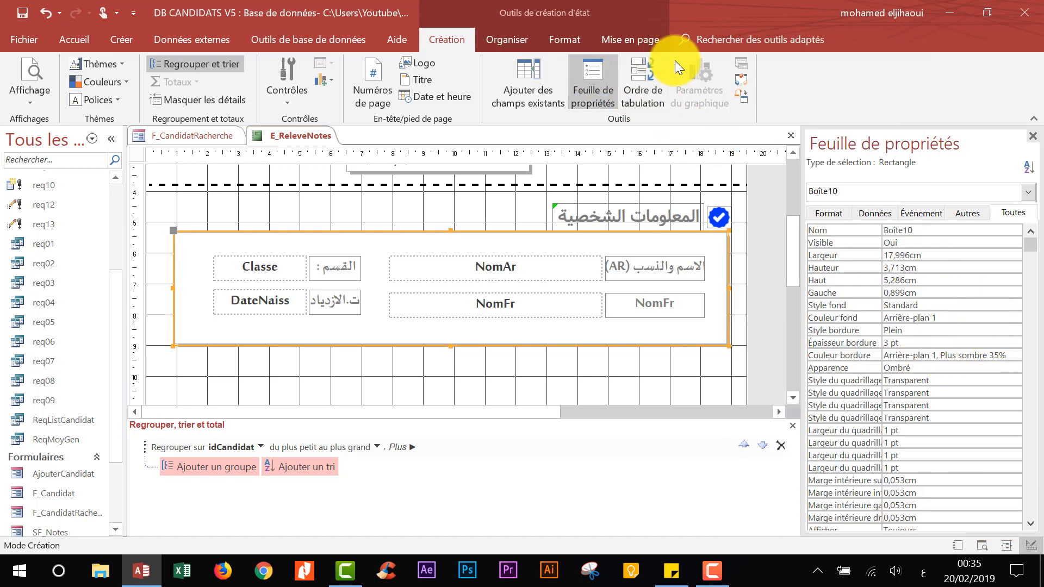
left_click(565, 38)
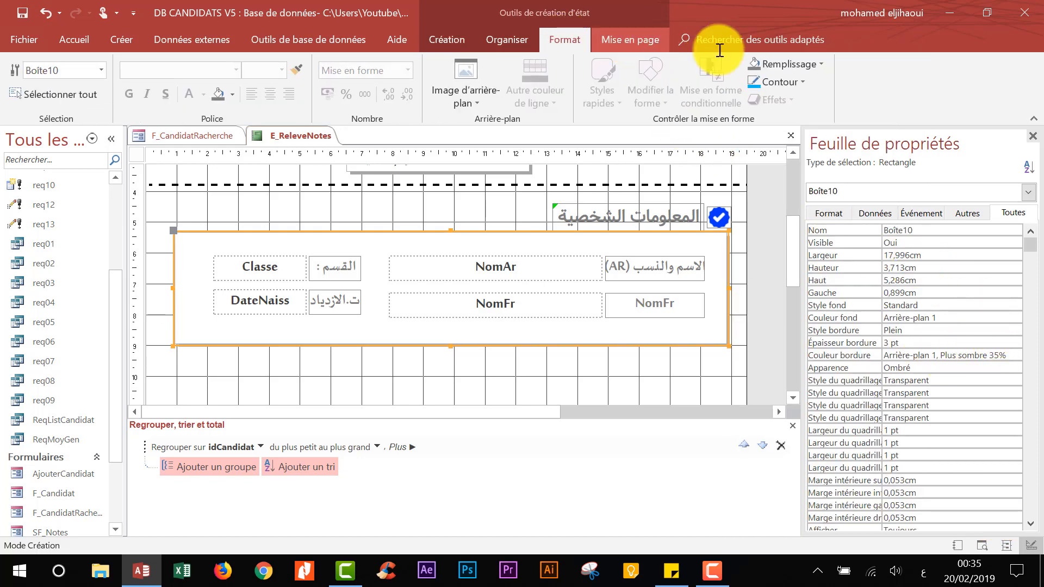
left_click(801, 82)
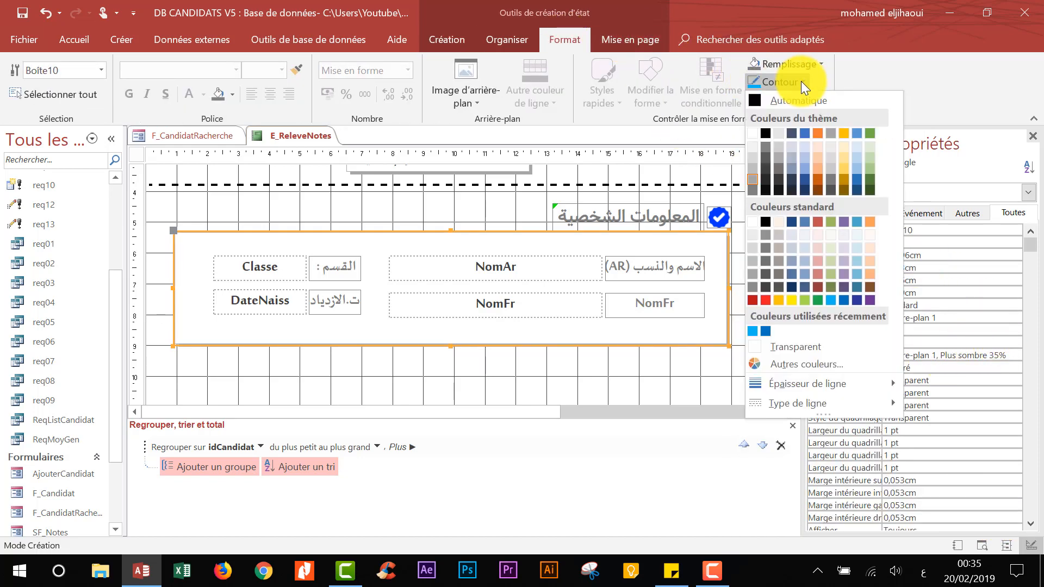
left_click(830, 301)
left_click(192, 220)
Step: Preview the report to check the framed personal information section, and return to design view
left_click(74, 39)
left_click(30, 73)
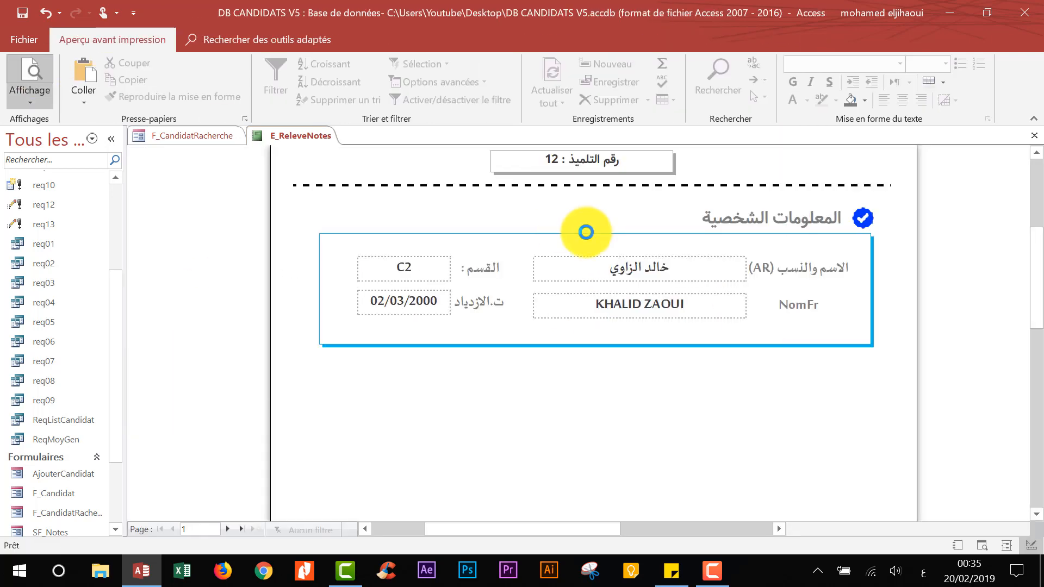
scroll(859, 287, "up", 2)
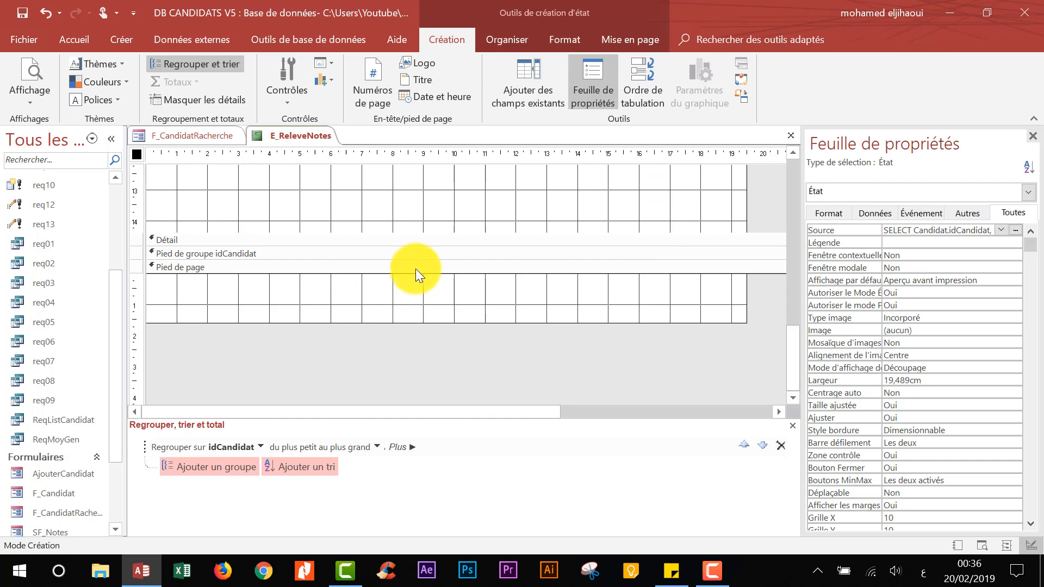
Step: Insert a text box about 2.9 by 1 cm near the right end of the page footer and delete its attached label
left_click(417, 266)
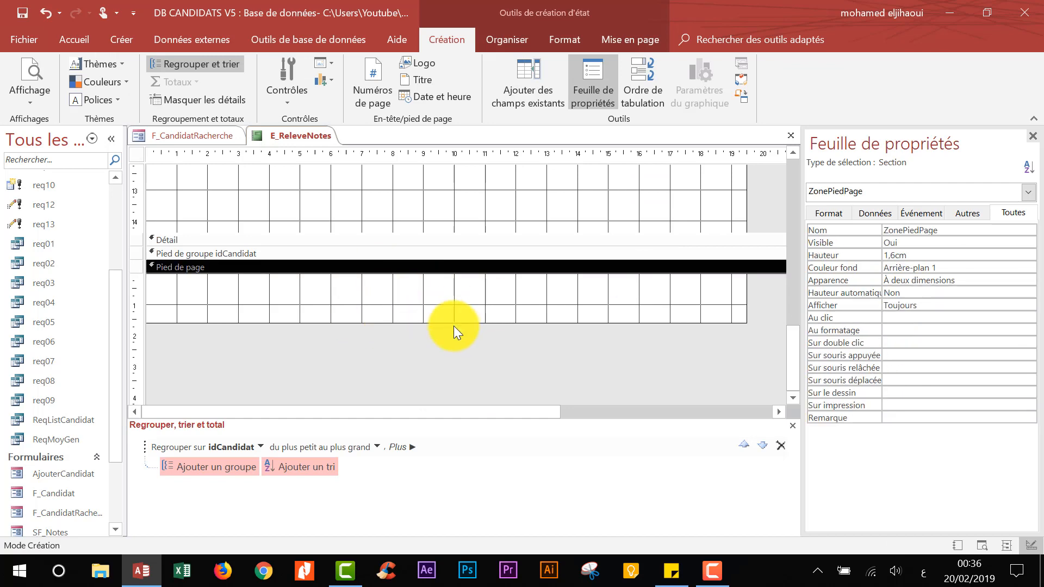
left_click(288, 100)
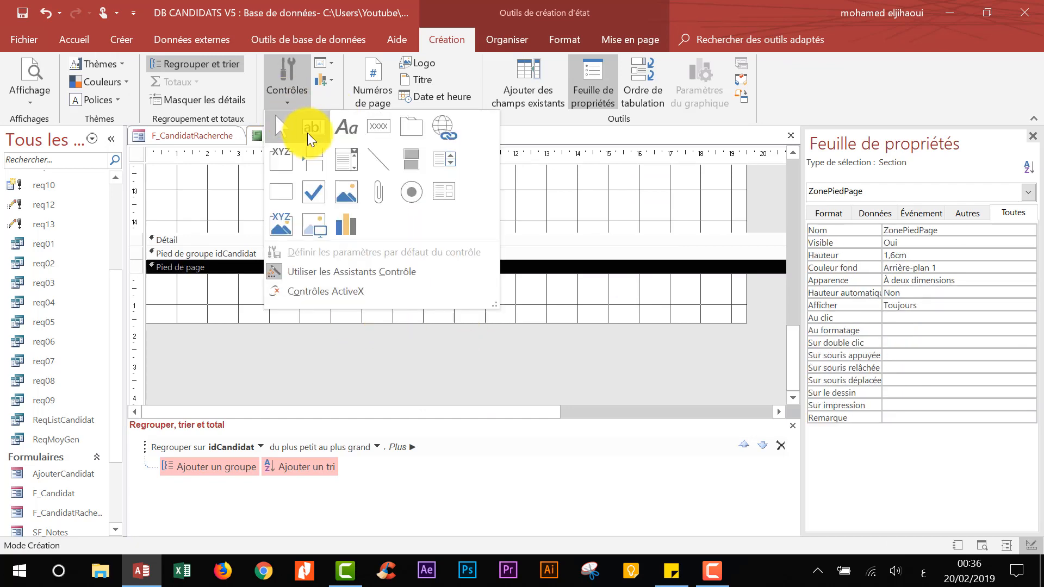
left_click(308, 135)
left_click_drag(630, 280, 721, 308)
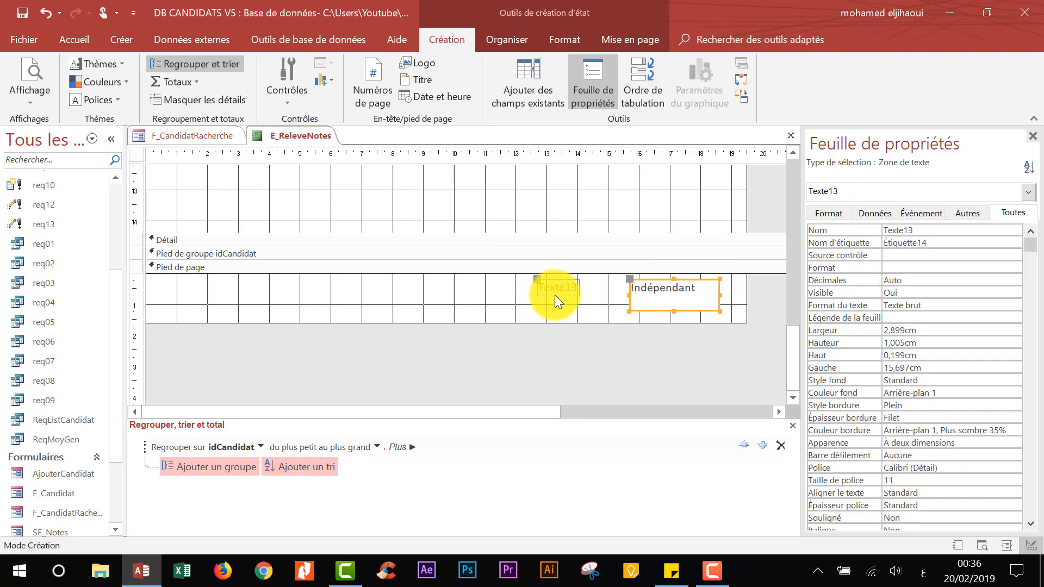
left_click(559, 294)
key("Delete")
Step: Resize the footer text box to about 2.5 by 0.7 cm and set its control source to page & "/" & pages
left_click(677, 305)
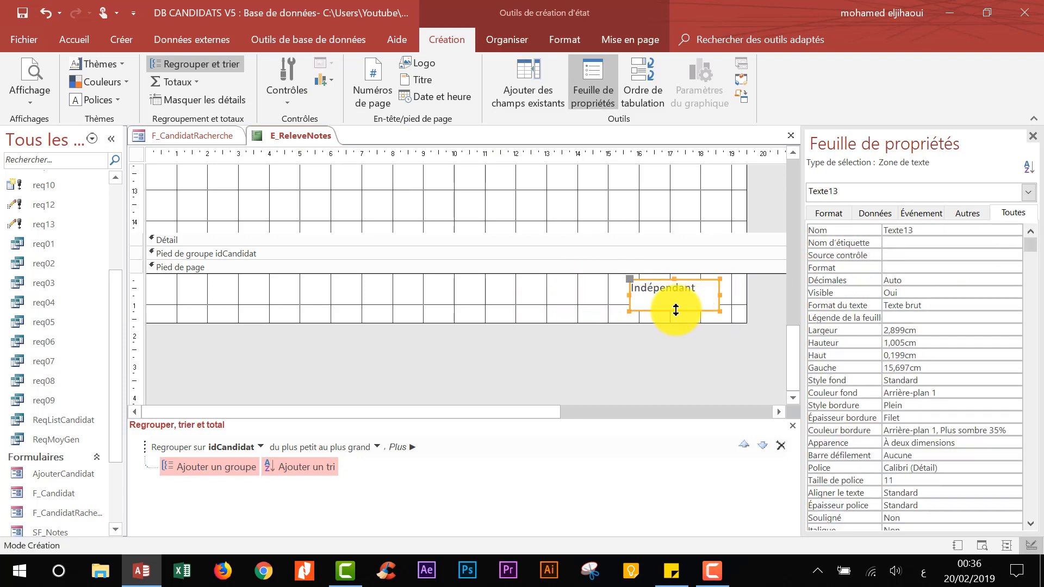
left_click_drag(675, 301, 707, 288)
left_click(905, 254)
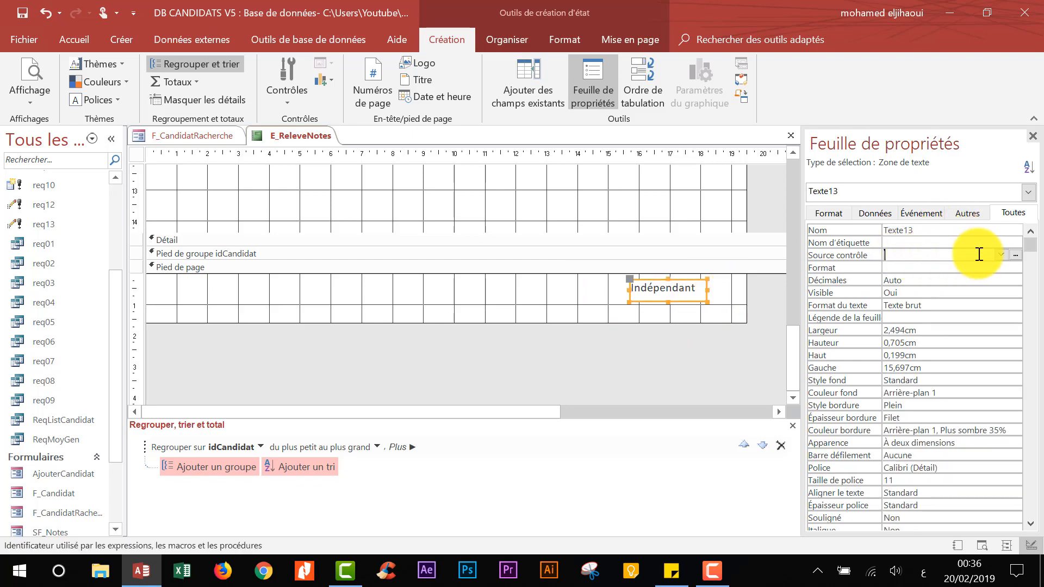
left_click(1015, 255)
type("حض")
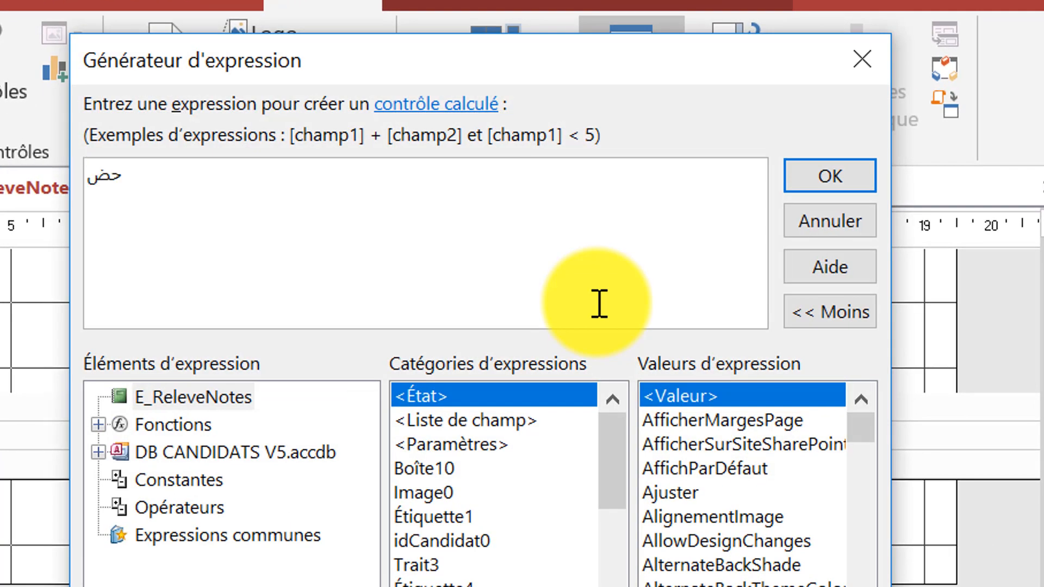
key("BackSpace")
key("BackSpace")
type("page ")
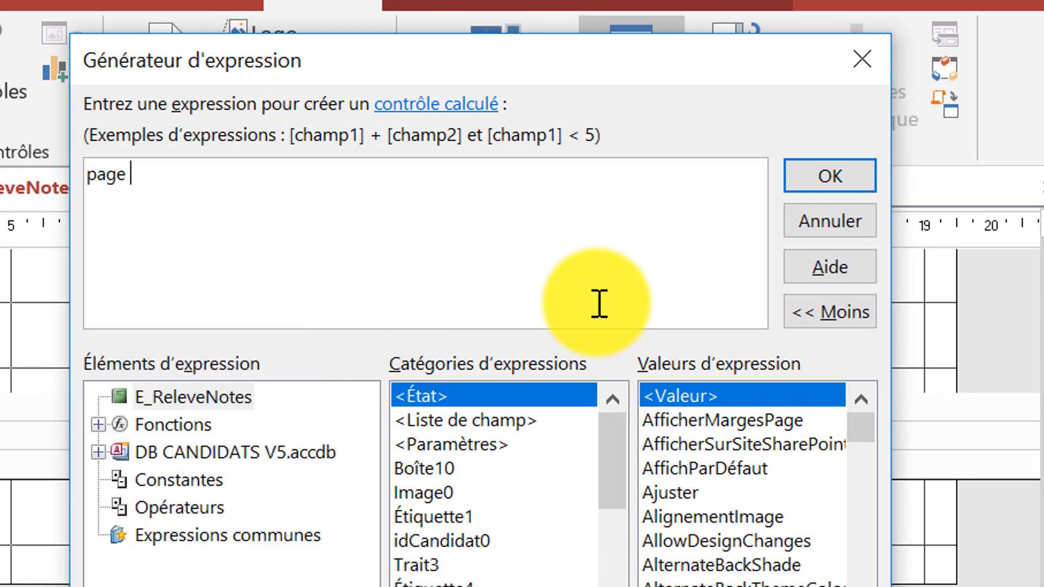
type("& \"/\" & pages")
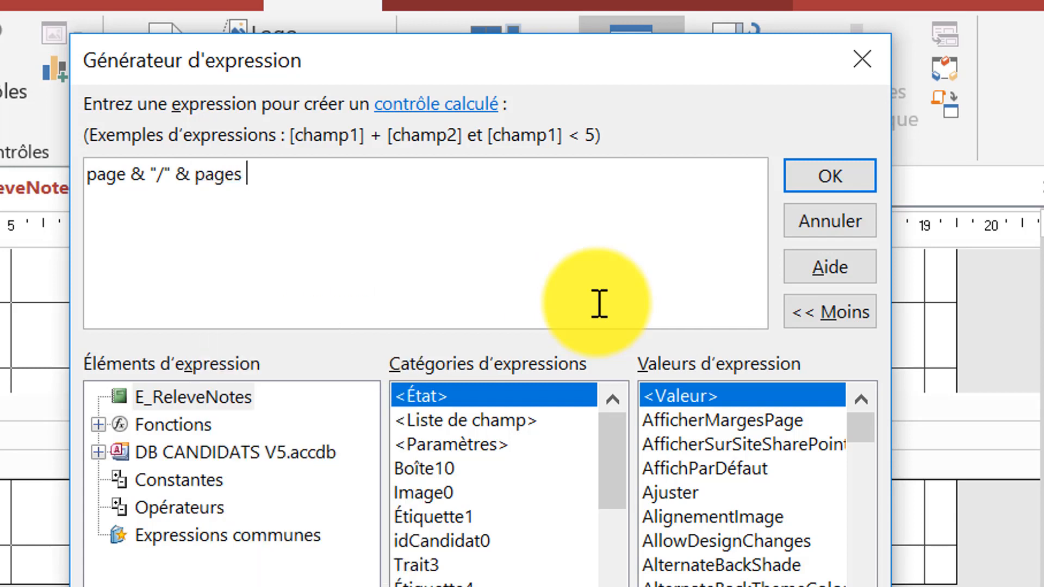
double_click(107, 181)
left_click(217, 174)
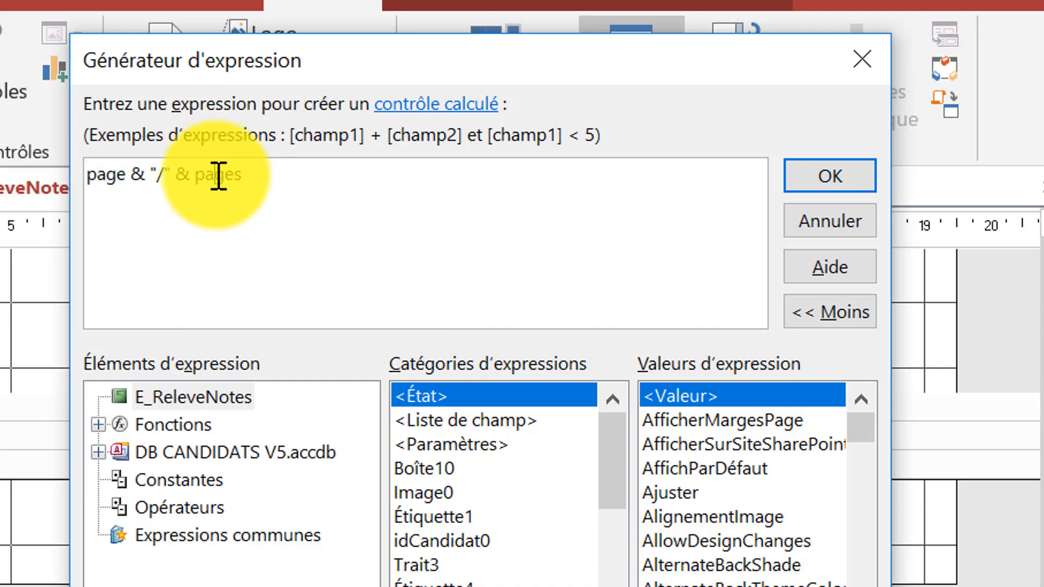
double_click(230, 174)
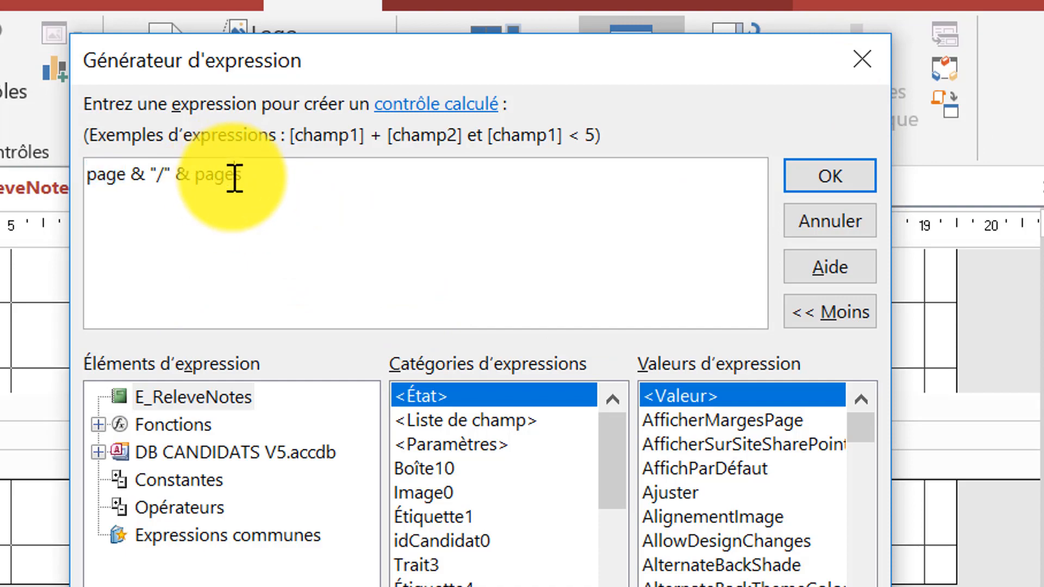
left_click(854, 187)
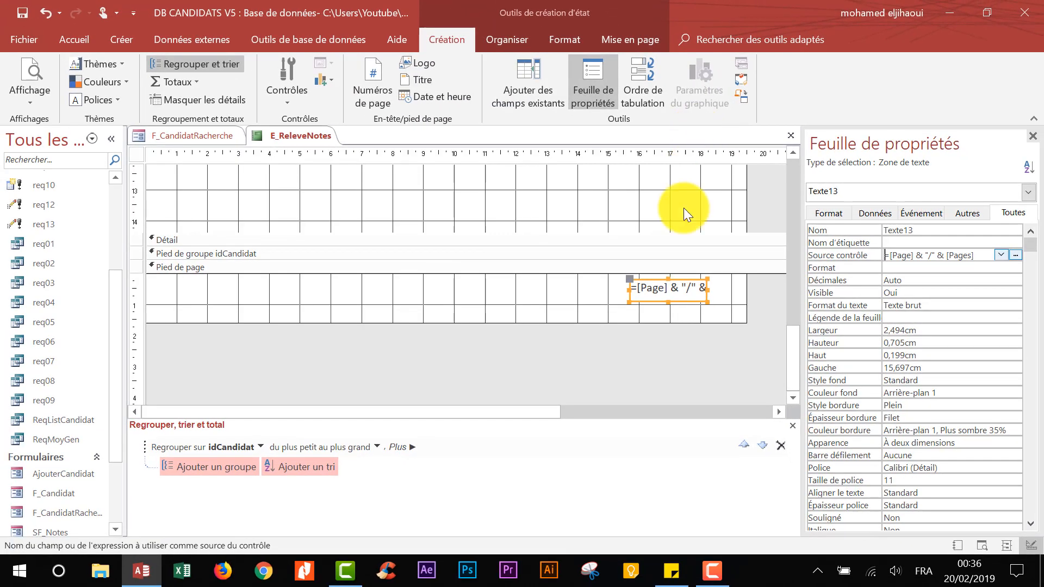
Step: Insert a text box about 2.3 by 0.5 cm at the left end of the page footer and delete its attached label
left_click(296, 101)
left_click(309, 128)
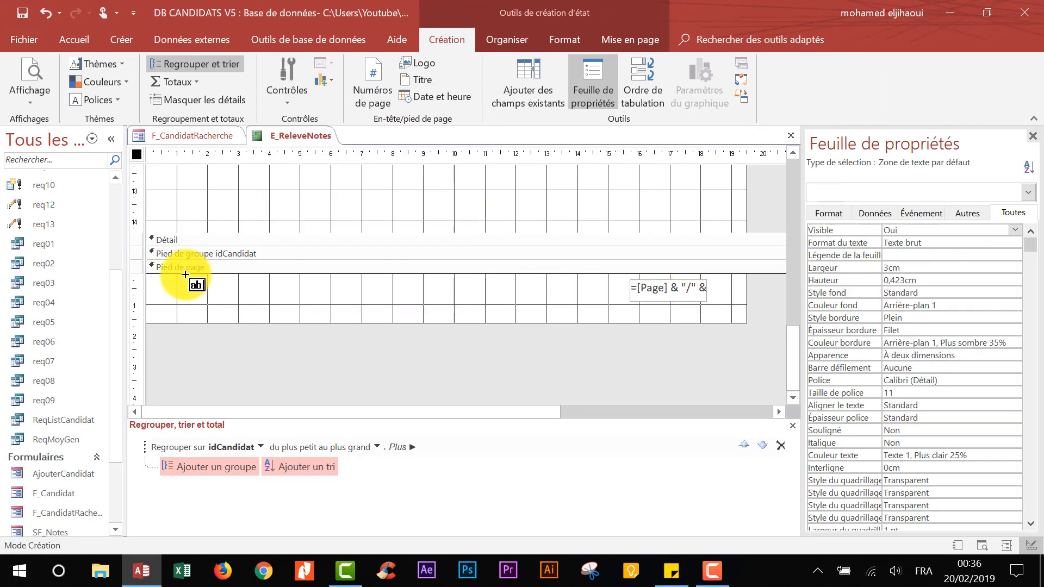
left_click_drag(160, 280, 233, 297)
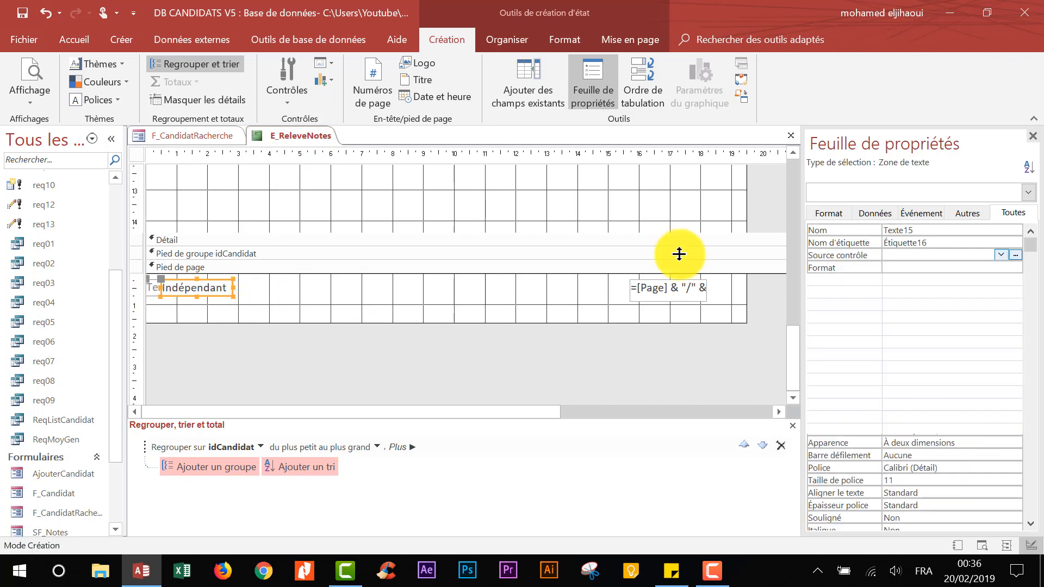
left_click(151, 288)
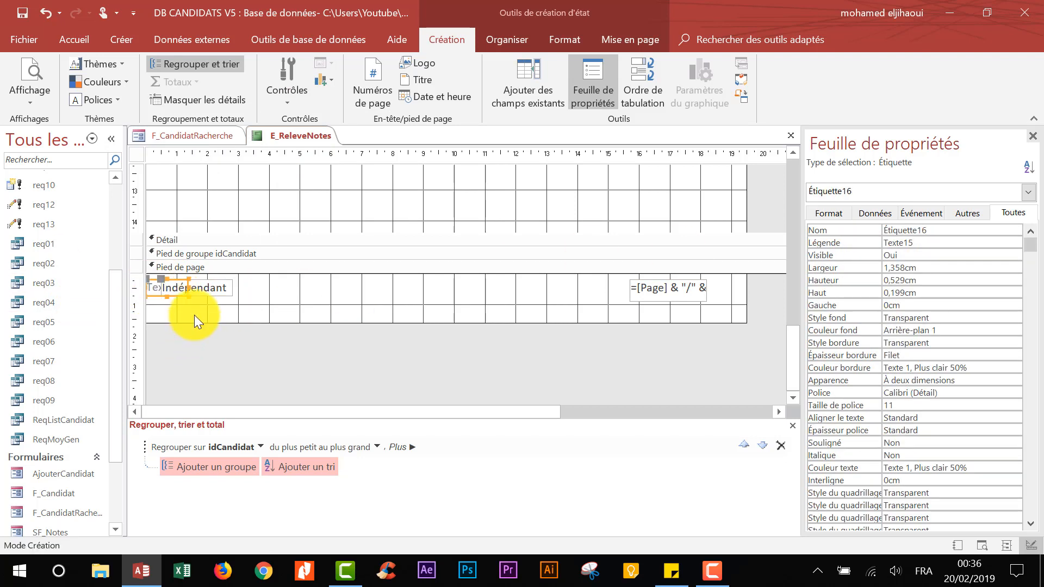
key("Delete")
Step: Set the new footer text box's control source to date() and its format to Date, abrégé
left_click(205, 291)
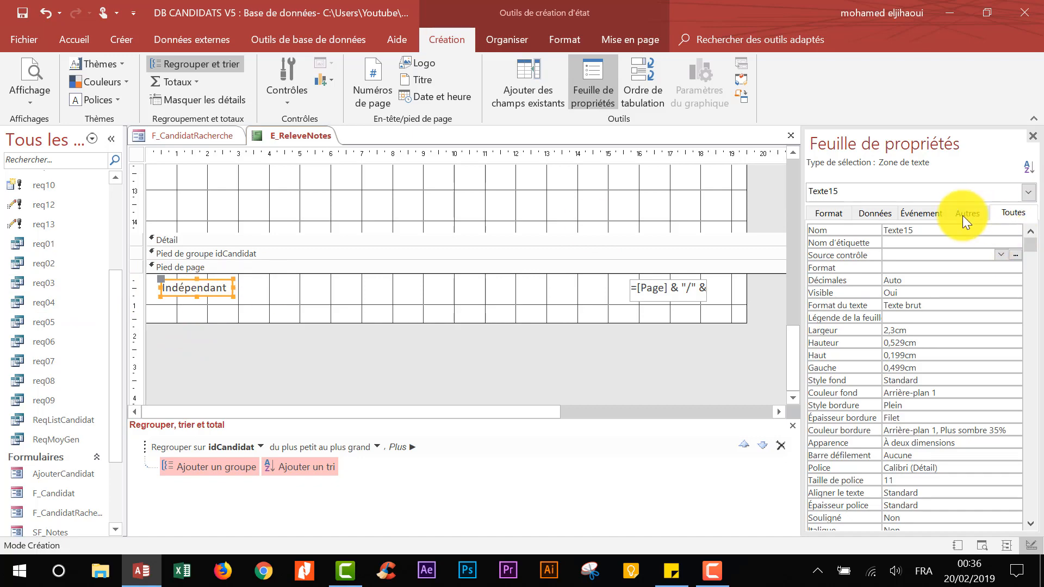
left_click(1016, 255)
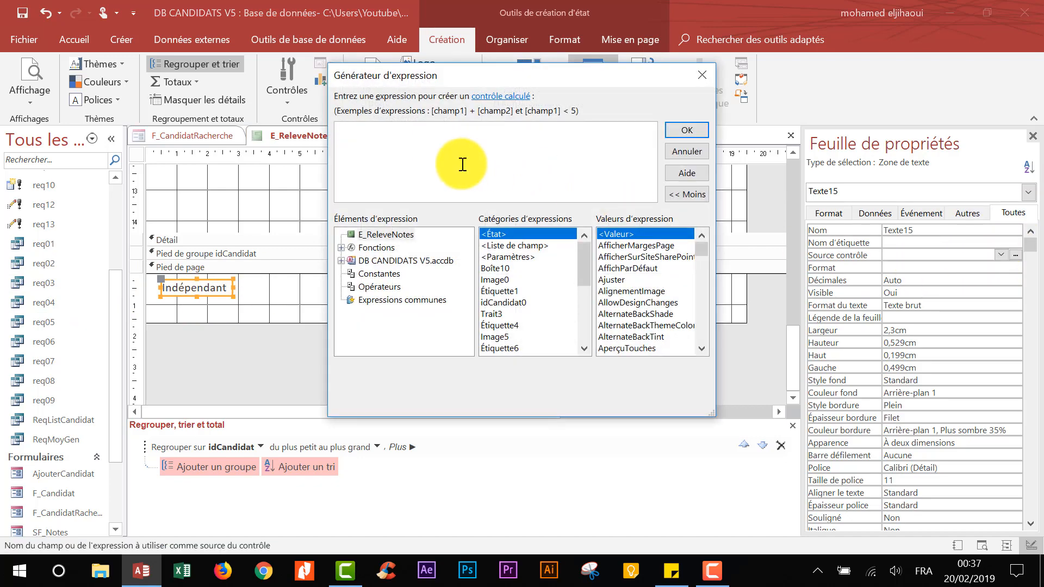
type("dat")
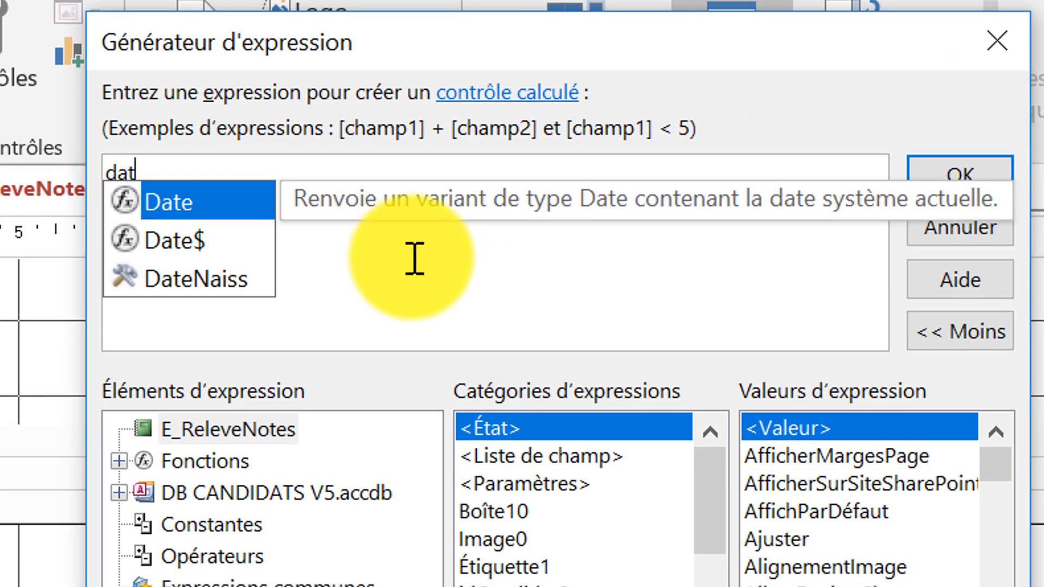
type("e()")
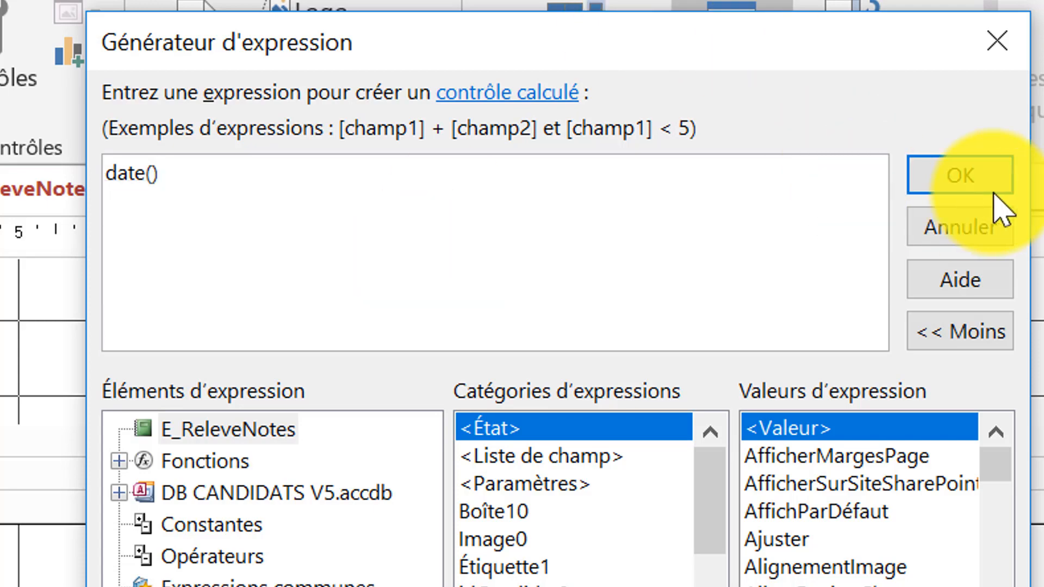
left_click(986, 186)
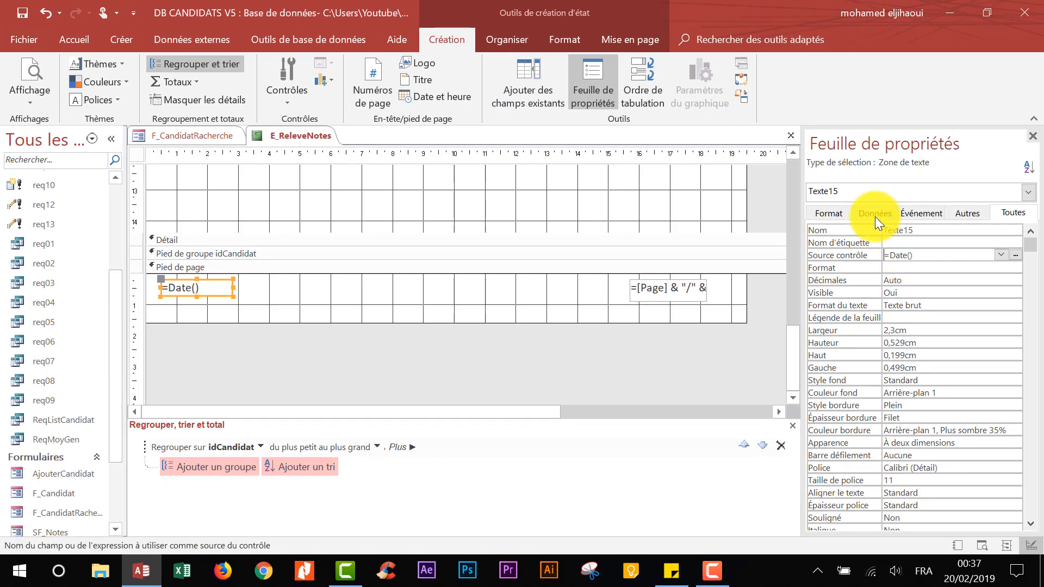
left_click(916, 268)
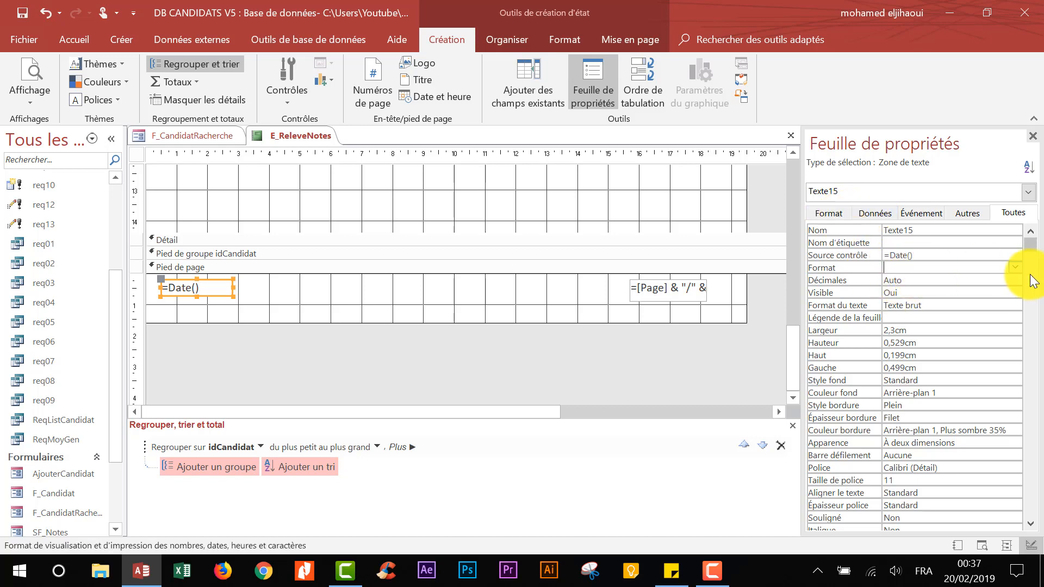
left_click(1015, 268)
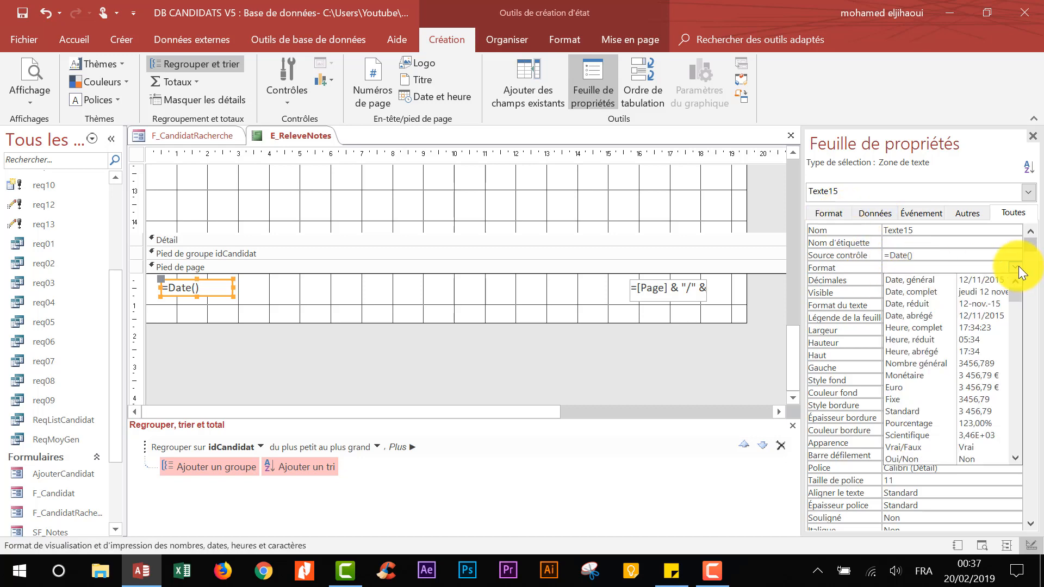
left_click(969, 315)
Step: Set both footer text boxes to the Sakkal Majalla font in bold
left_click_drag(719, 297, 149, 301)
left_click(79, 47)
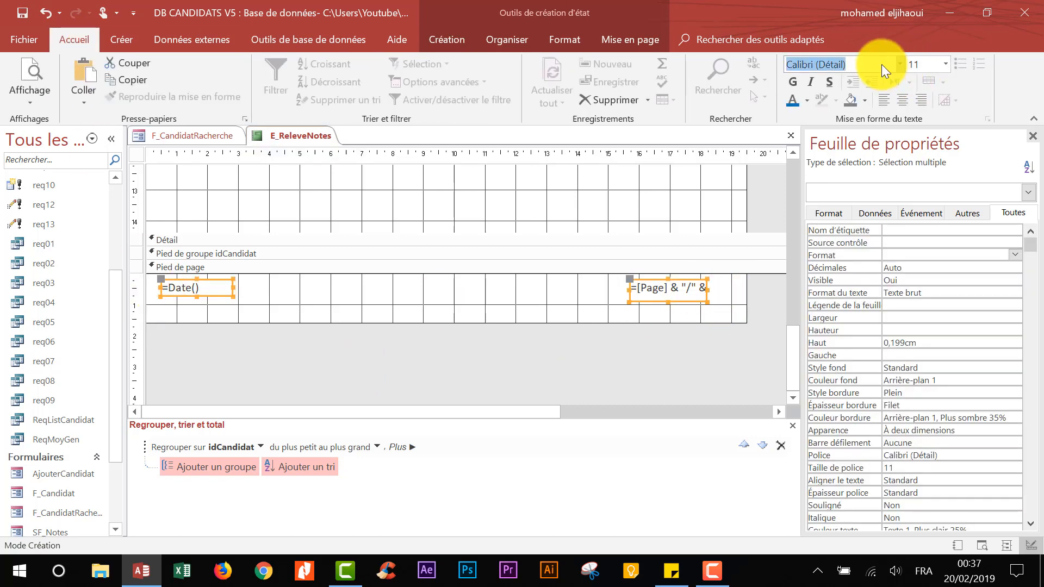
type("Sakkal Majalla")
key("Return")
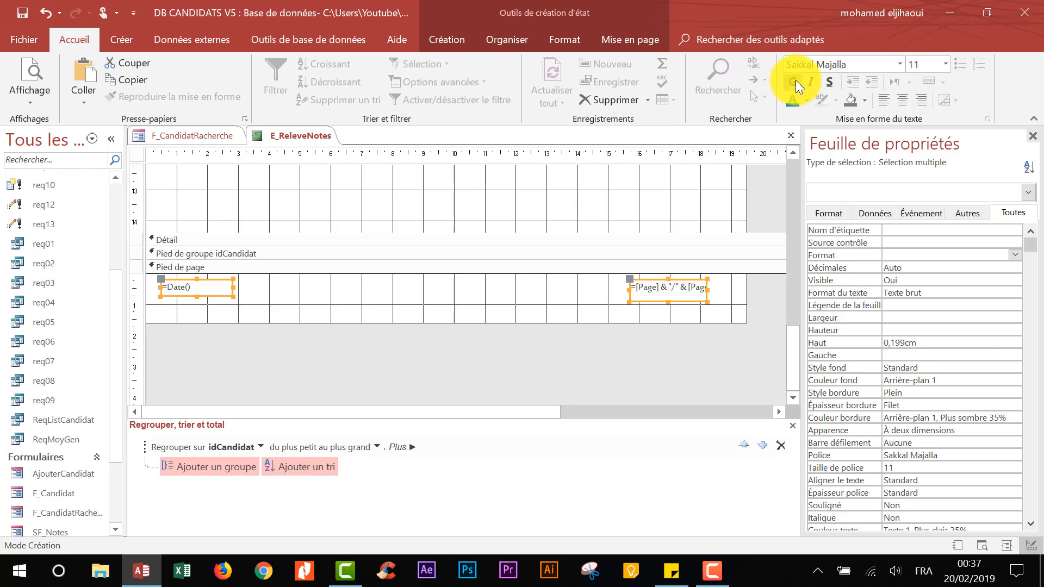
Step: Align the two footer text boxes with each other and match their heights to the taller one
left_click(503, 39)
left_click(849, 102)
left_click(853, 176)
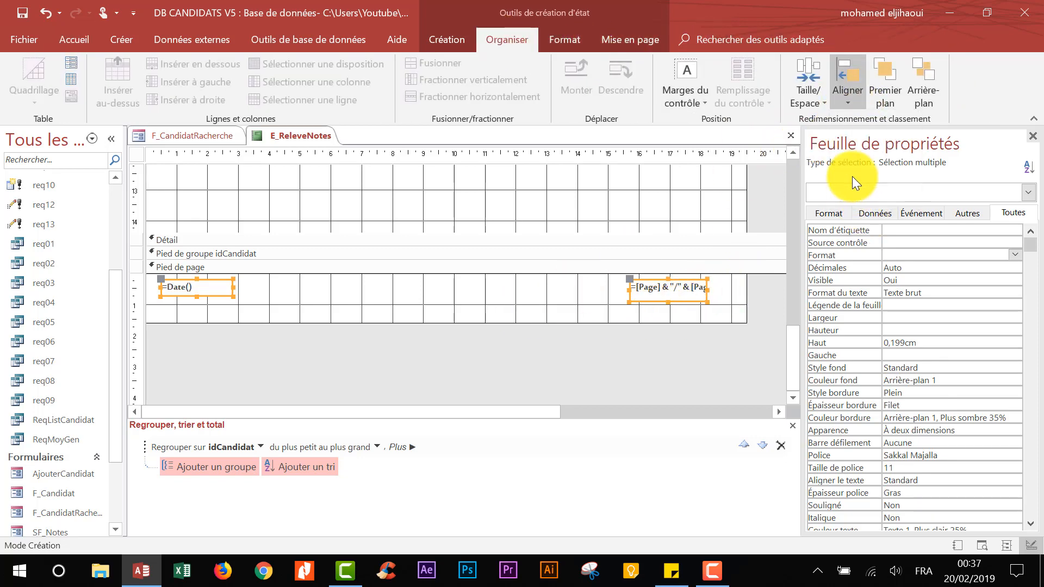
left_click(808, 103)
left_click(824, 161)
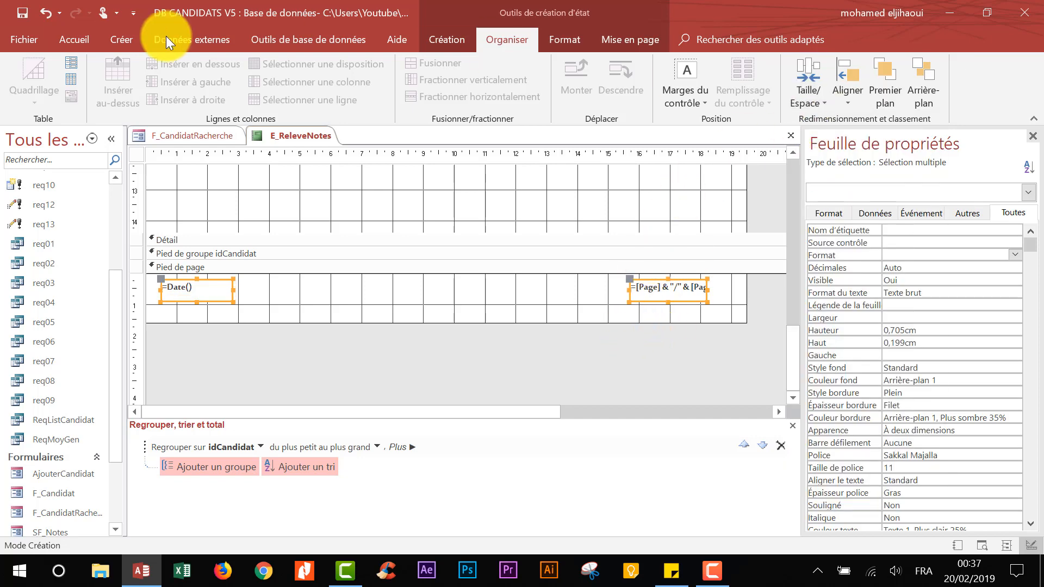
Step: Center the text in both footer text boxes, then check the footer in print preview and return to design view
left_click(74, 39)
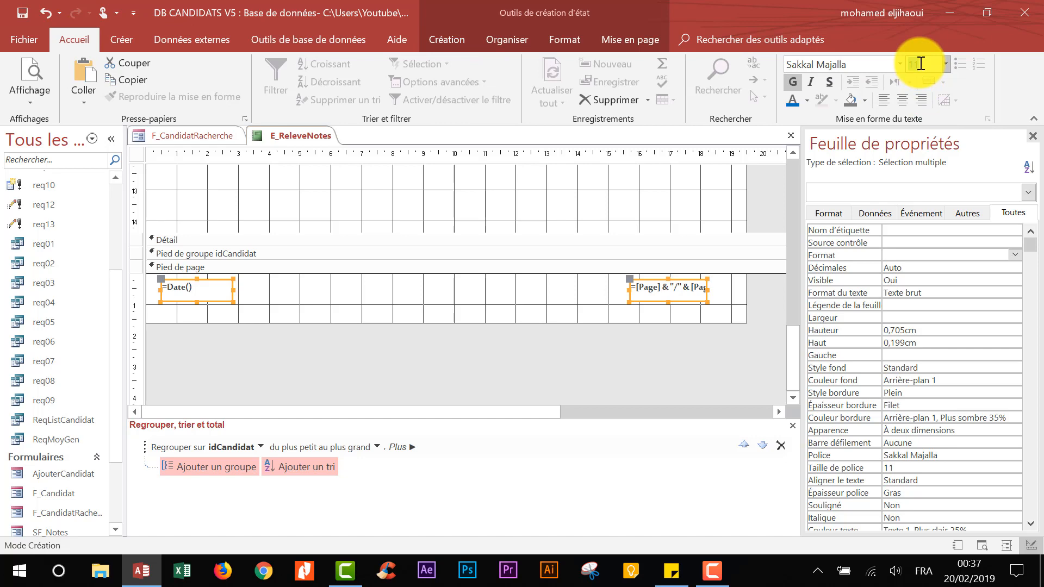
left_click(33, 72)
left_click(639, 321)
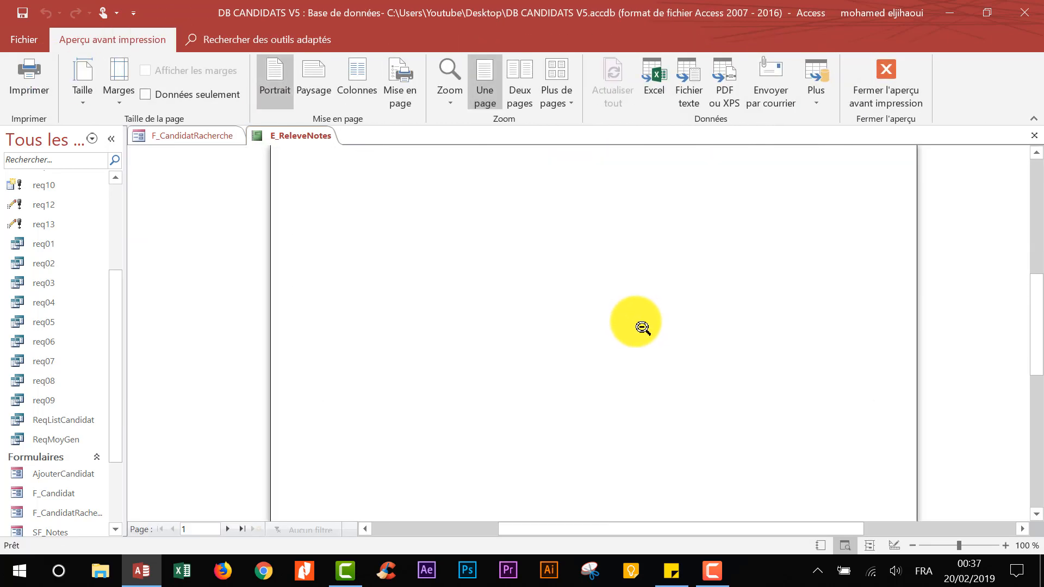
scroll(643, 328, "down", 3)
scroll(601, 409, "up", 1)
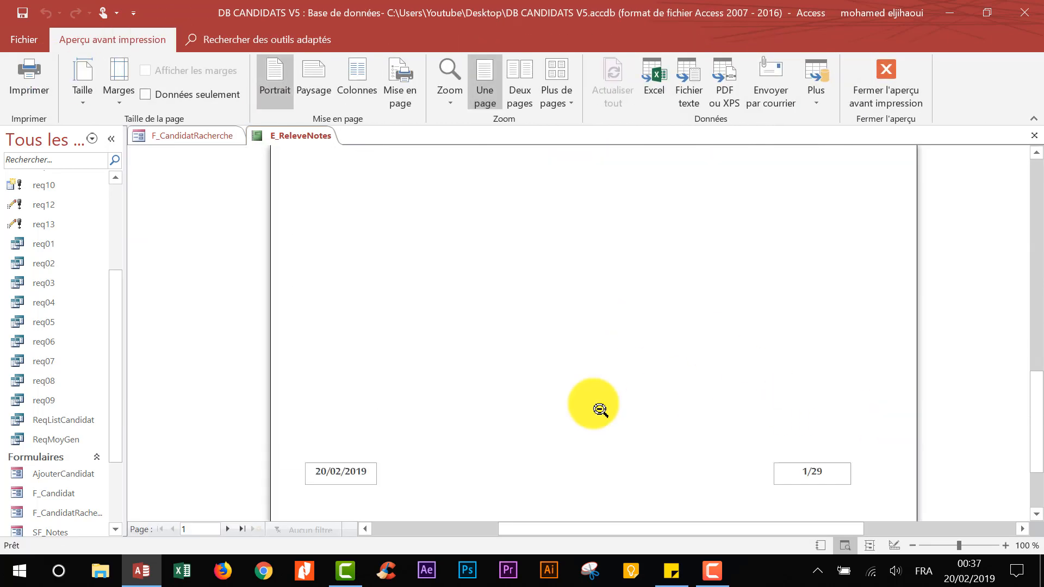
scroll(600, 409, "up", 8)
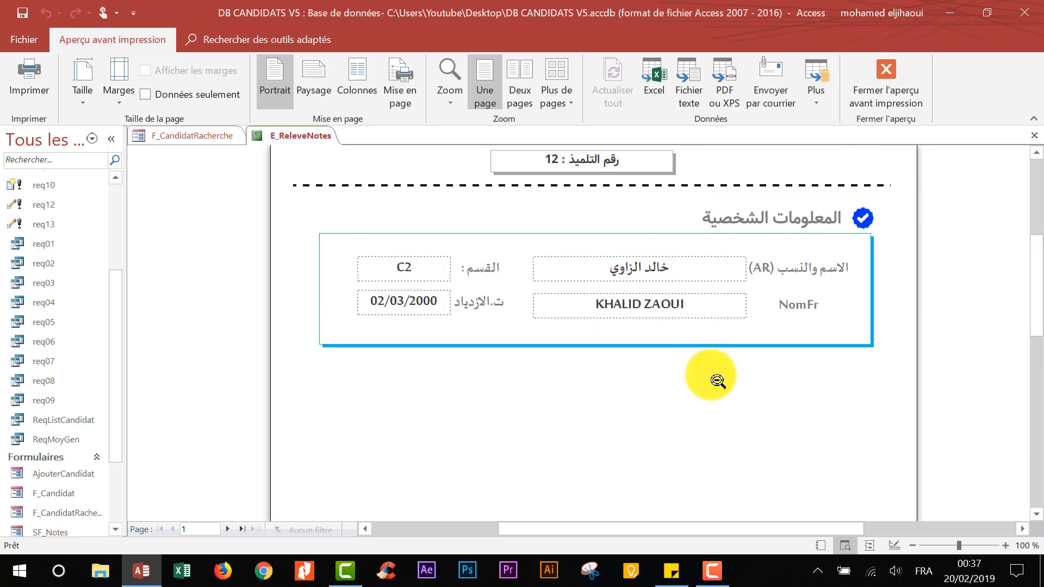
scroll(717, 381, "up", 3)
right_click(541, 298)
left_click(450, 338)
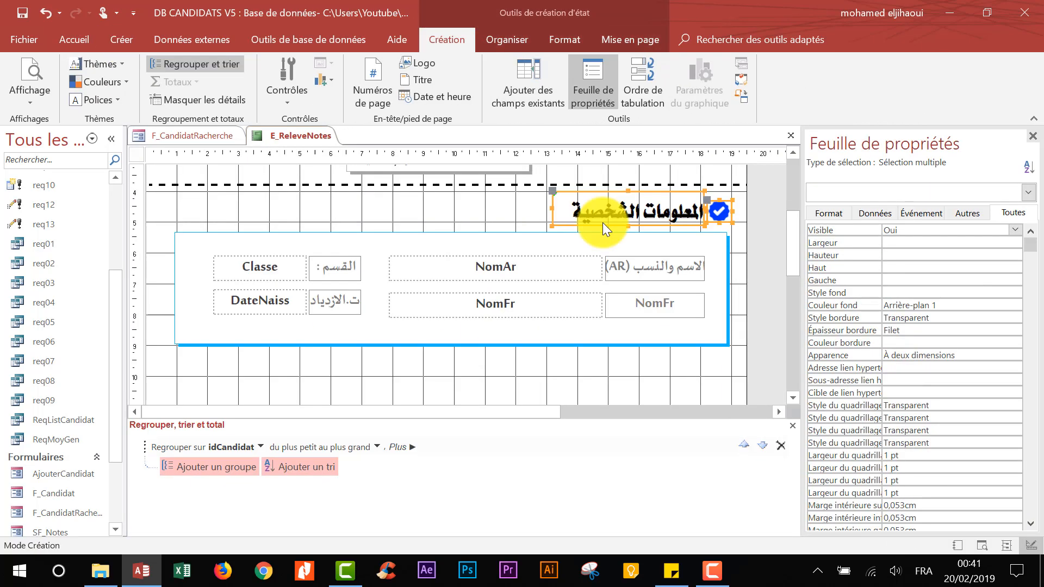
Step: Duplicate the personal information heading with its check icon and place the copies just below the framed section
left_click(670, 368)
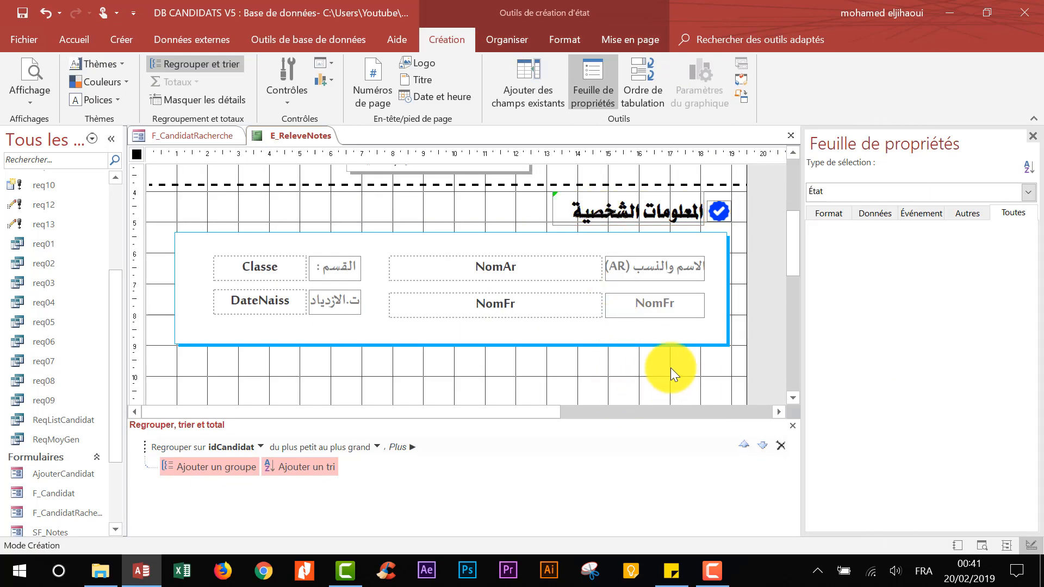
key("ctrl+v")
left_click_drag(308, 215, 707, 229)
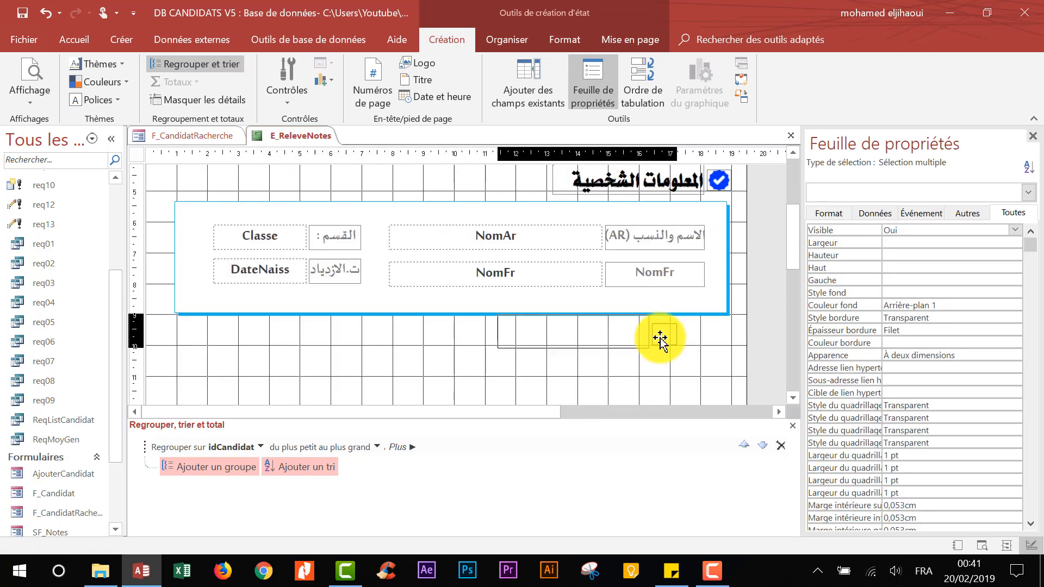
scroll(683, 326, "down", 3)
left_click(688, 272)
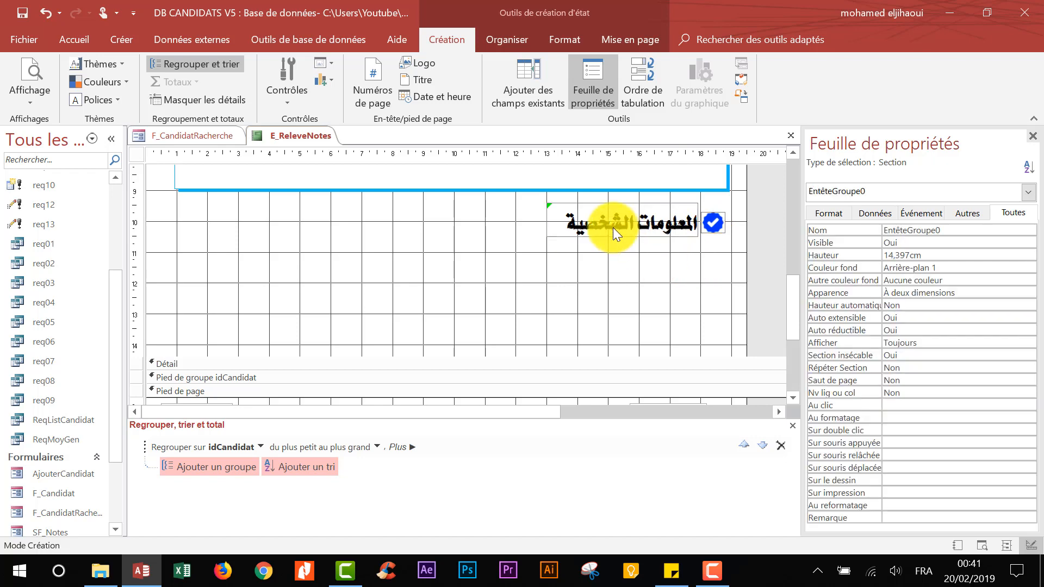
Step: Widen the copied heading to about 8.3 cm and change its text to "تفاصيل النقط حسب المواد"
left_click(613, 227)
left_click_drag(546, 219, 442, 220)
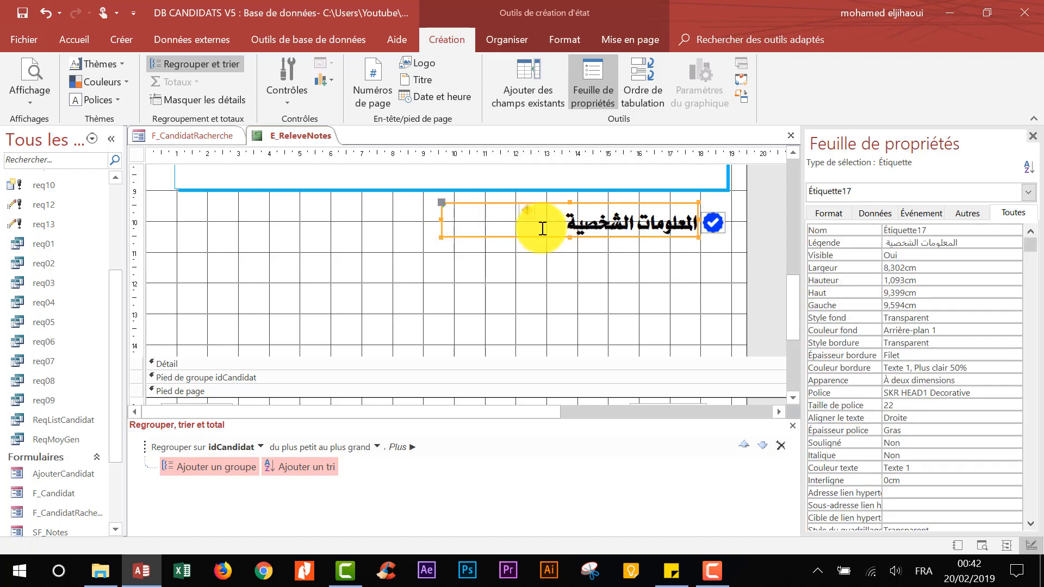
left_click(599, 224)
left_click_drag(599, 223, 691, 221)
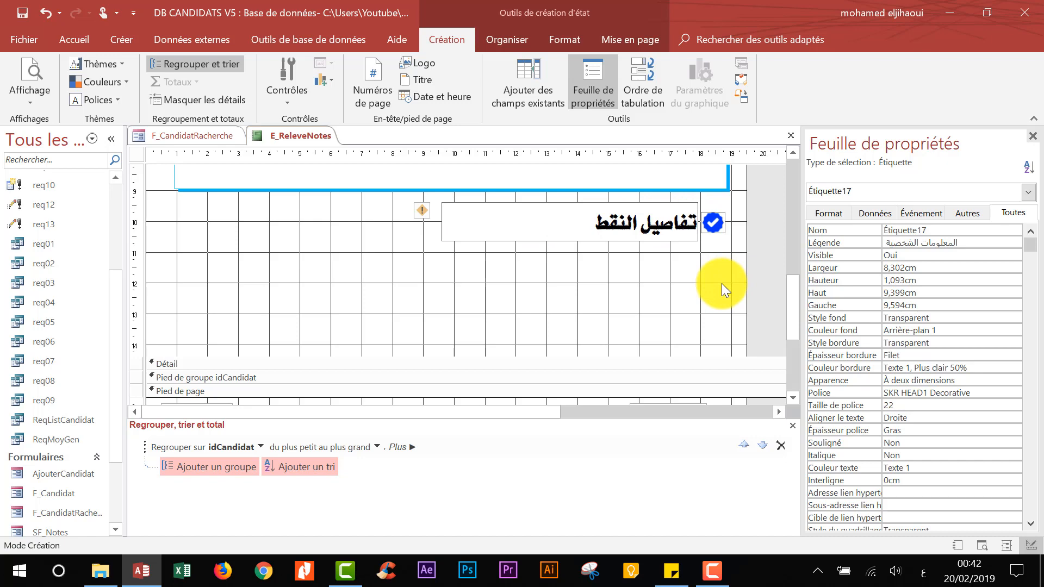
type("حسب المواد")
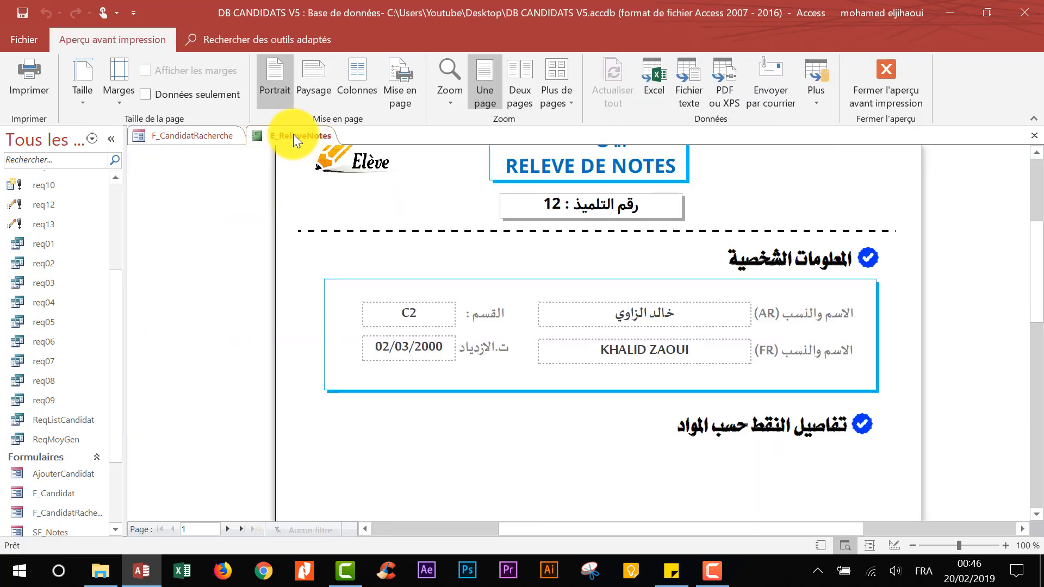
Step: Close the E_ReleveNotes report to get back to the F_CandidatRacherche form
right_click(292, 134)
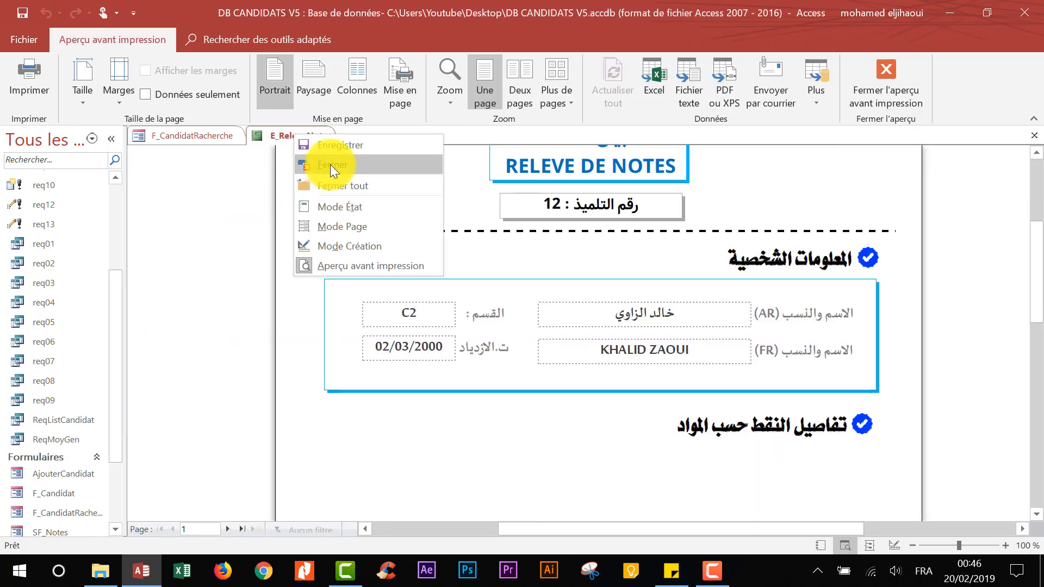
left_click(330, 164)
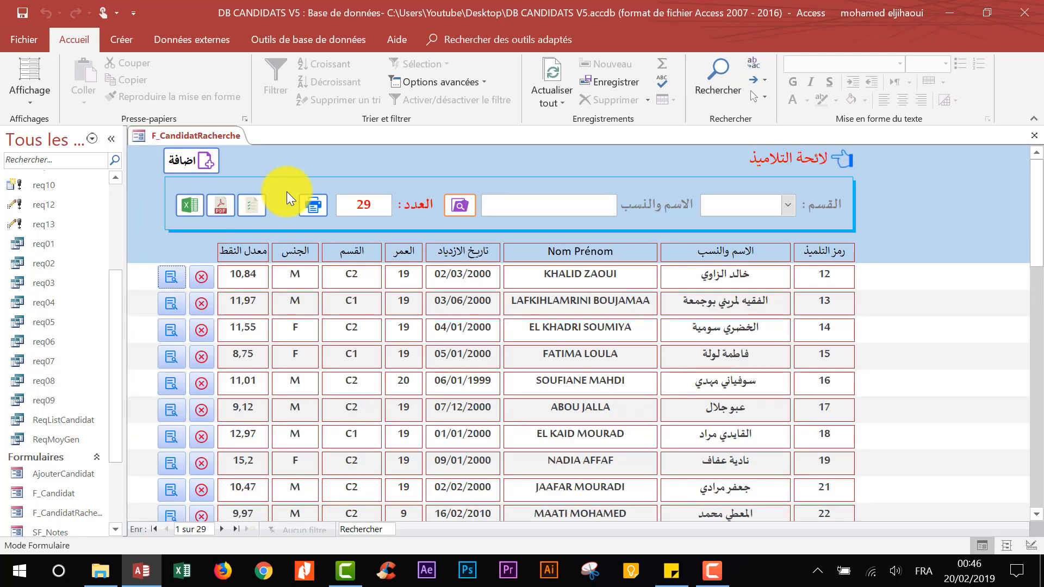
Step: Open the F_CandidatRacherche form in design view and widen the header's search frame to about 23.4 cm
right_click(339, 158)
left_click(384, 209)
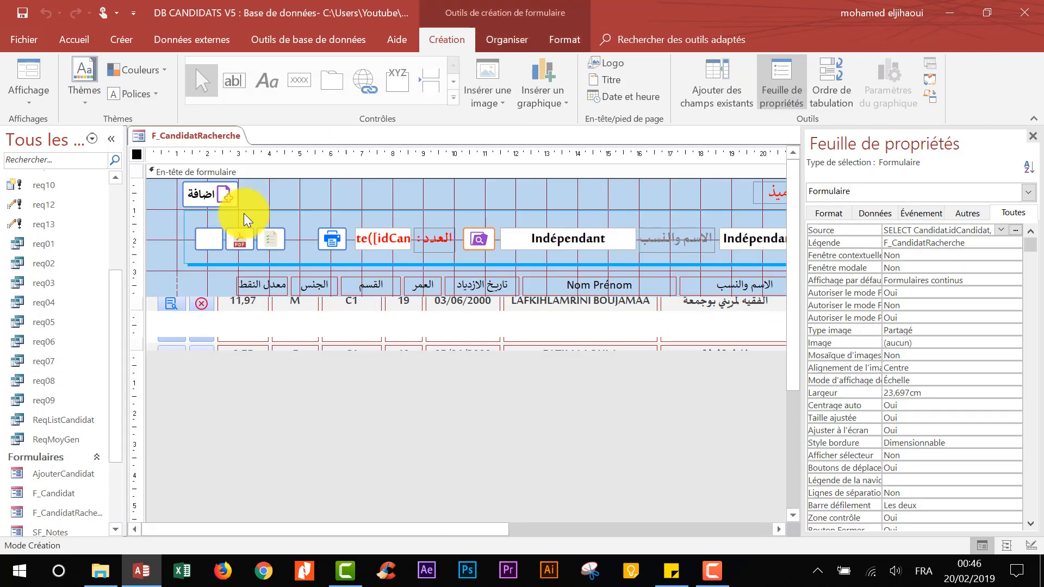
left_click(187, 235)
left_click(183, 237)
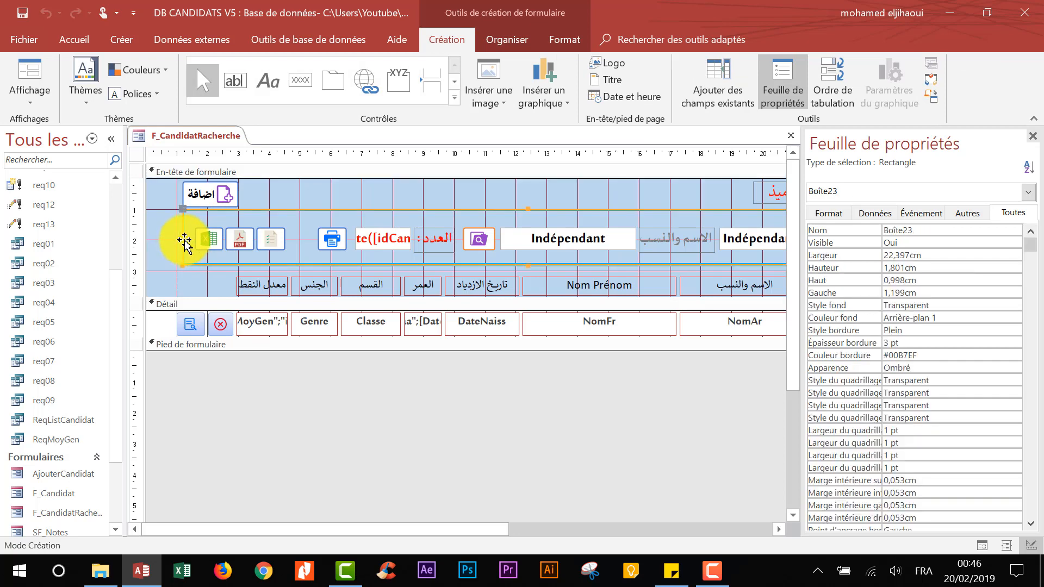
left_click_drag(182, 237, 152, 237)
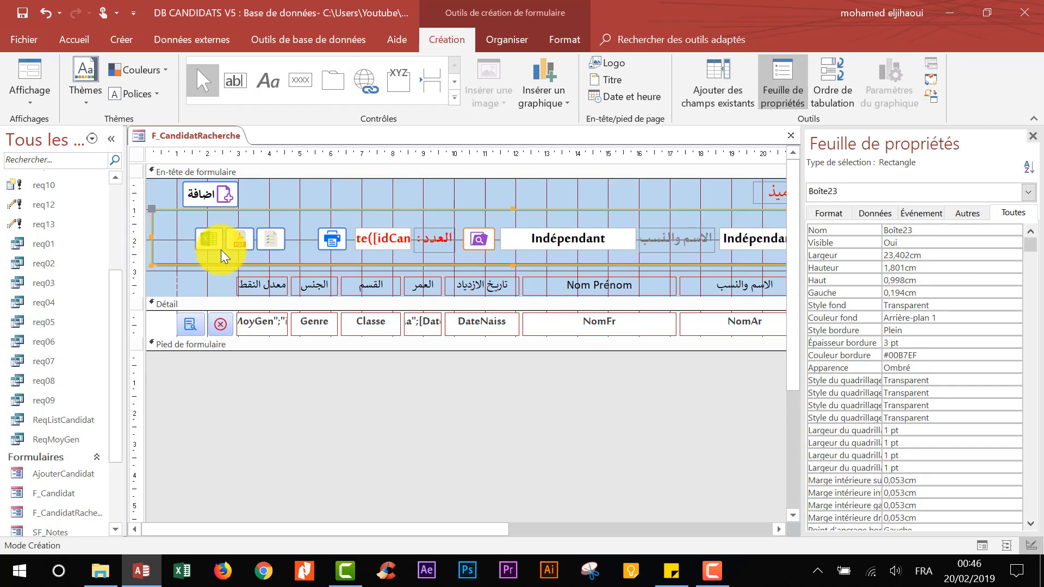
Step: Add a command button about 0.9 × 0.7 cm beside the Excel button in the form header, without using the wizard
left_click(300, 80)
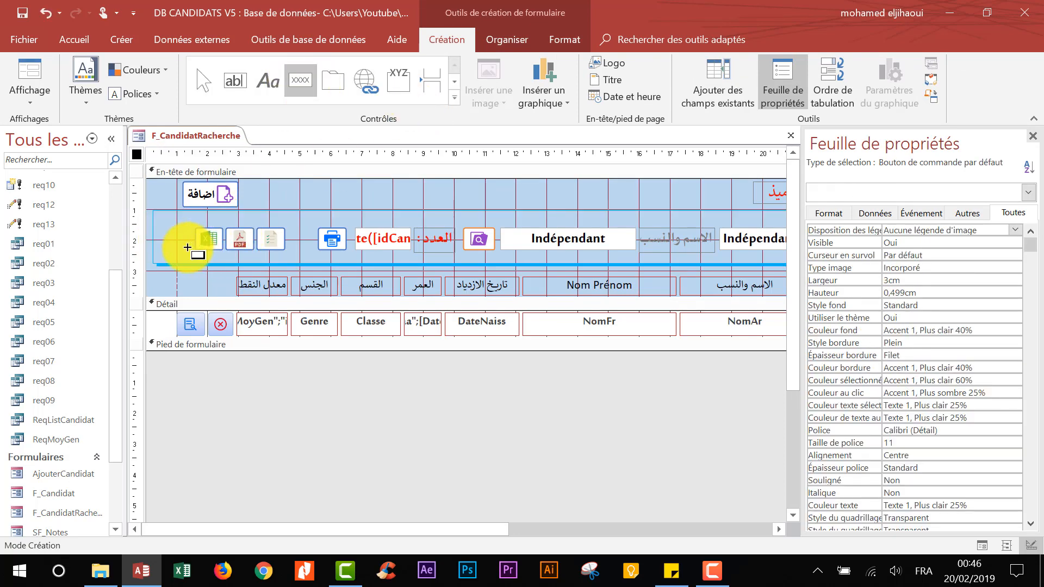
left_click_drag(170, 249, 185, 253)
left_click(562, 346)
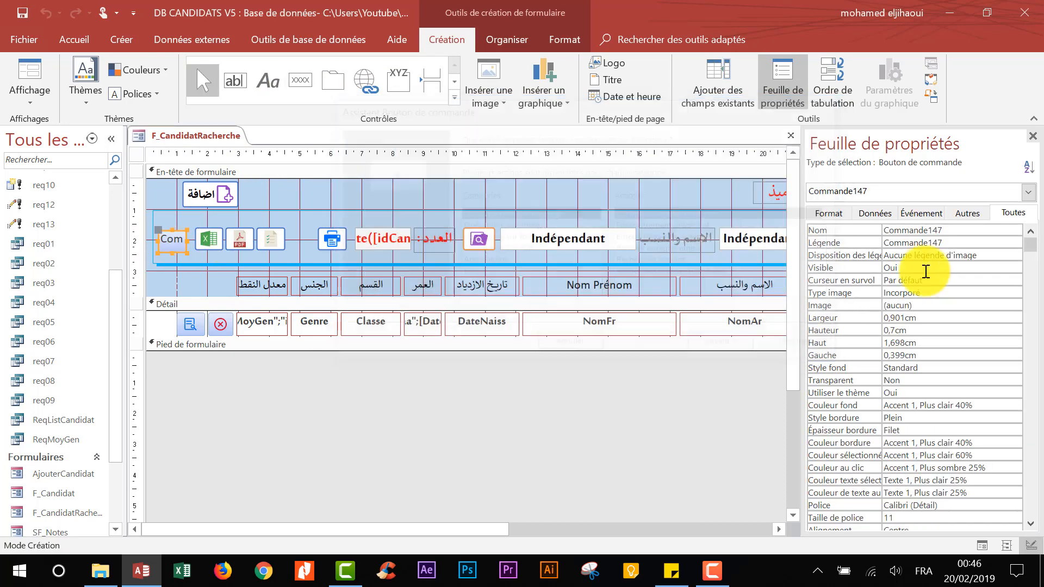
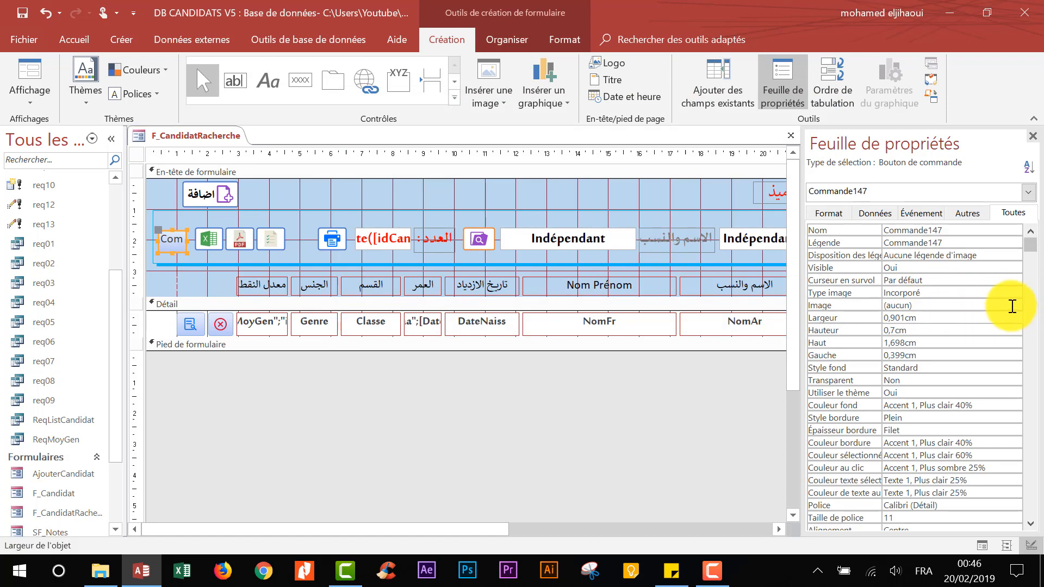
Step: Set the new button's image to document-with-folded-corner from the ICONES folder on the desktop
left_click(1012, 306)
left_click(1015, 305)
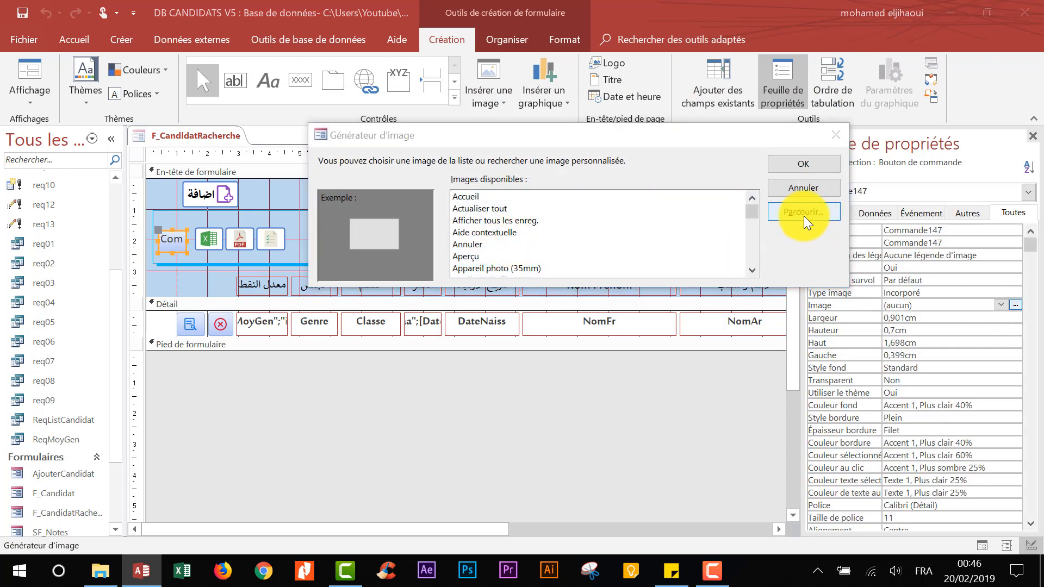
left_click(804, 212)
scroll(426, 217, "up", 2)
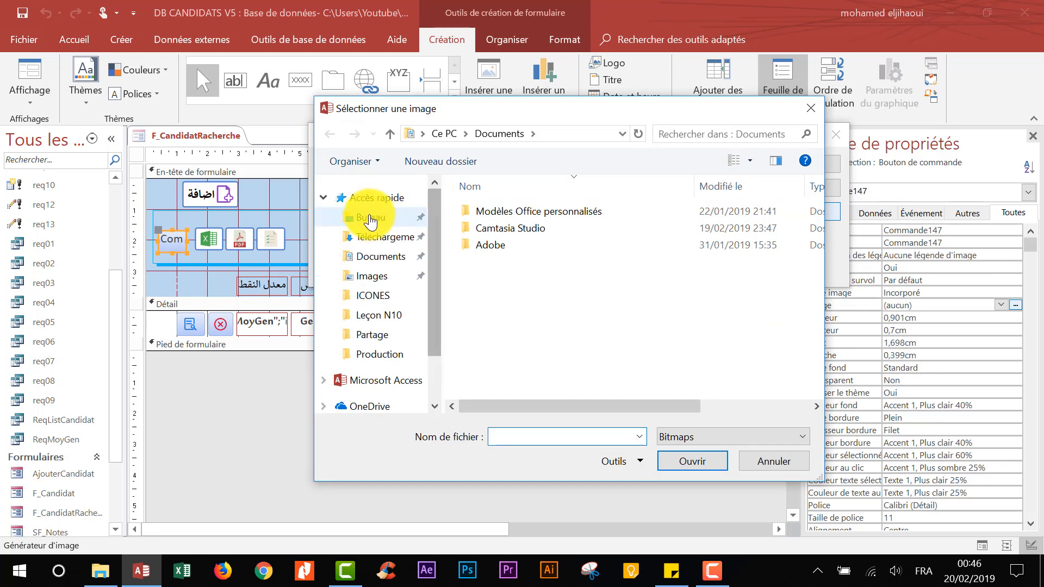
left_click(369, 220)
double_click(496, 231)
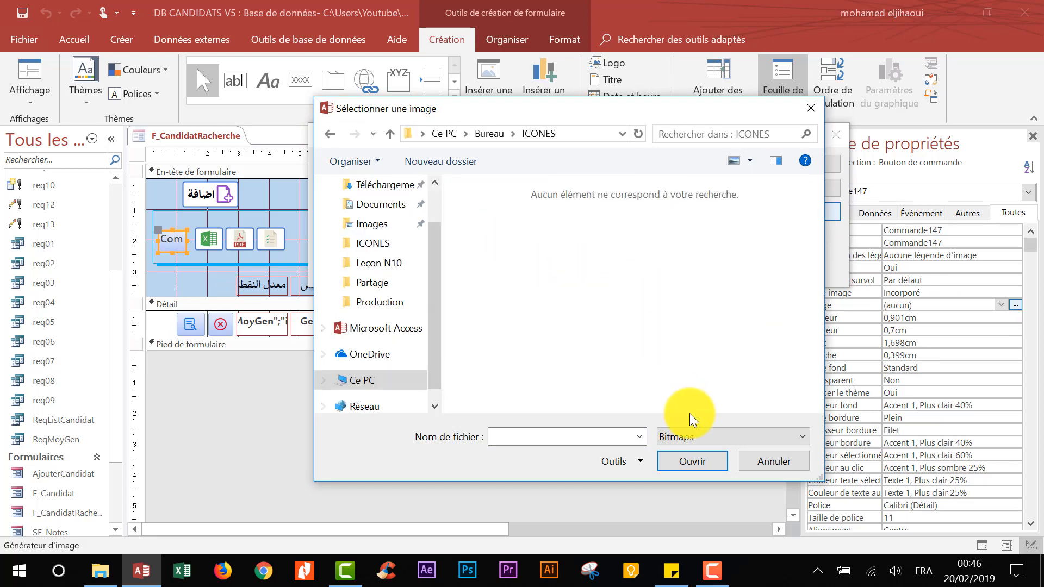
left_click(696, 435)
left_click(671, 482)
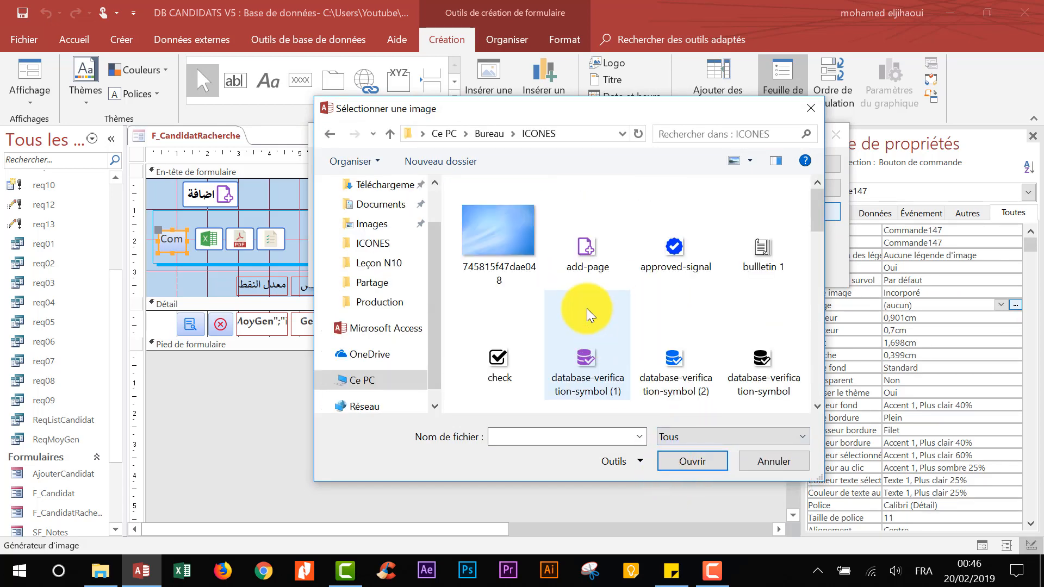
scroll(588, 310, "down", 2)
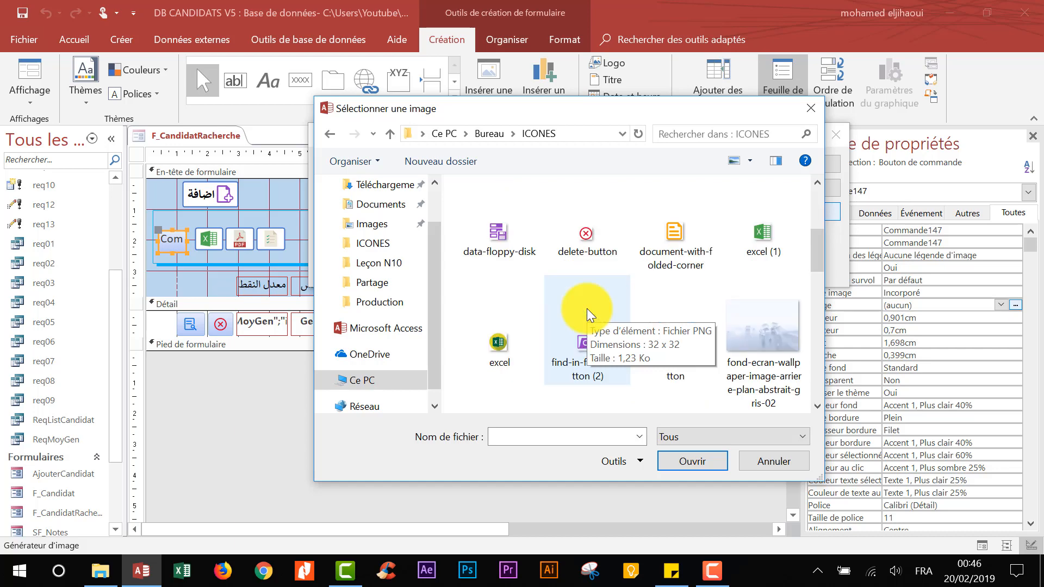
double_click(676, 239)
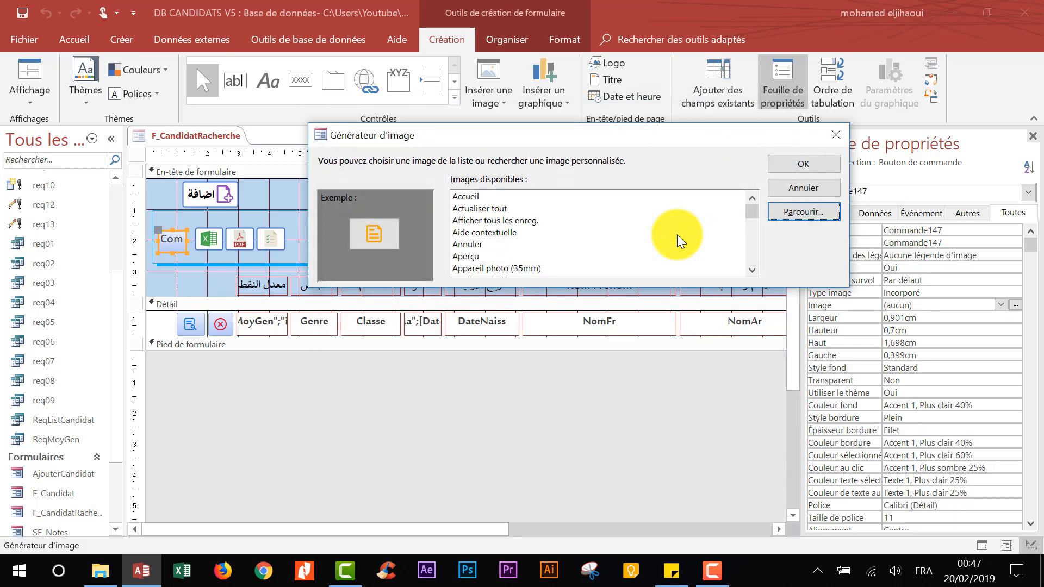
left_click(824, 164)
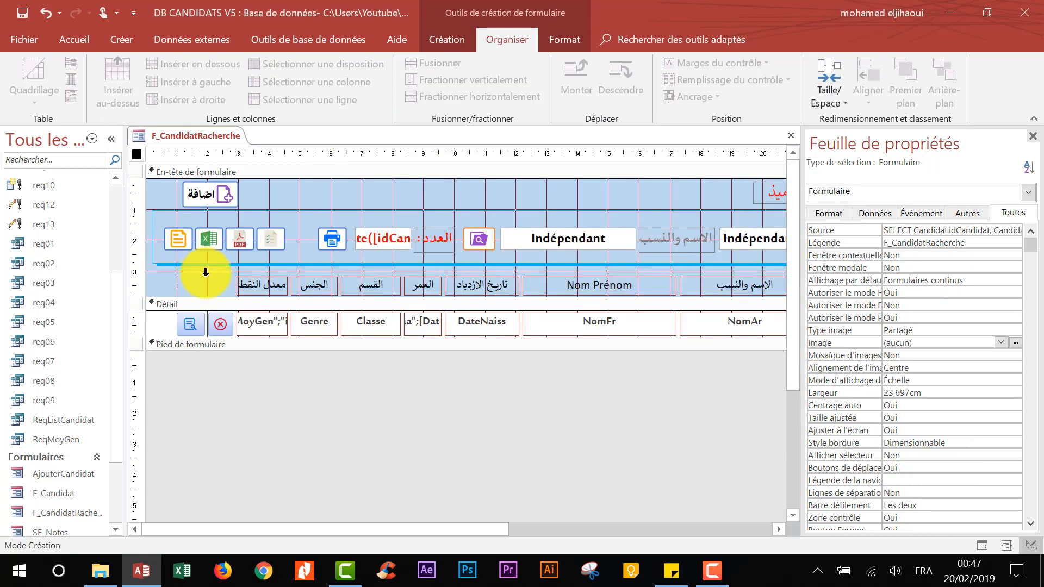
Step: Create an Au clic macro for the new document button with an OuvrirEtat action
left_click(178, 237)
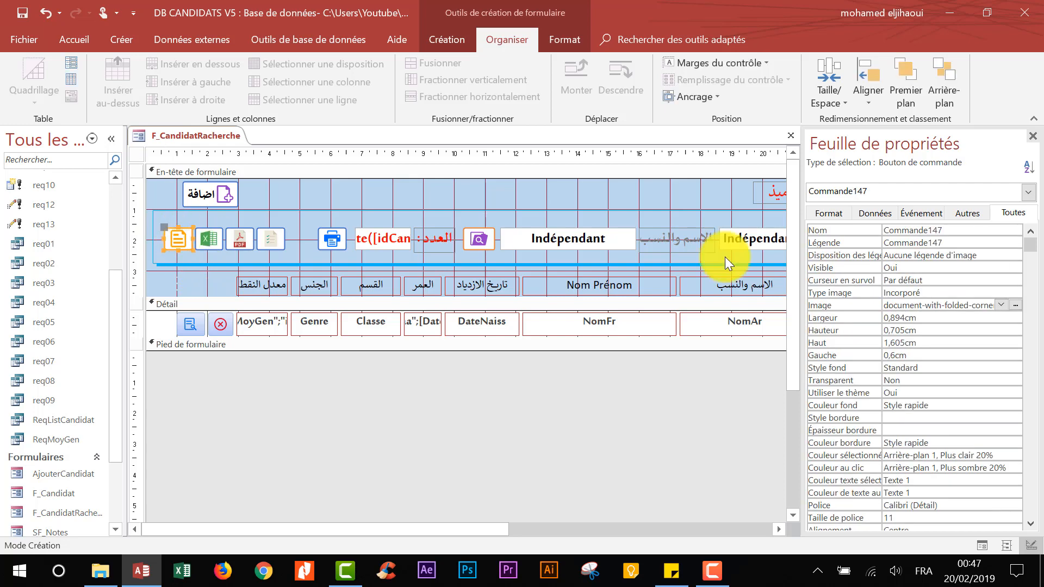
left_click(921, 213)
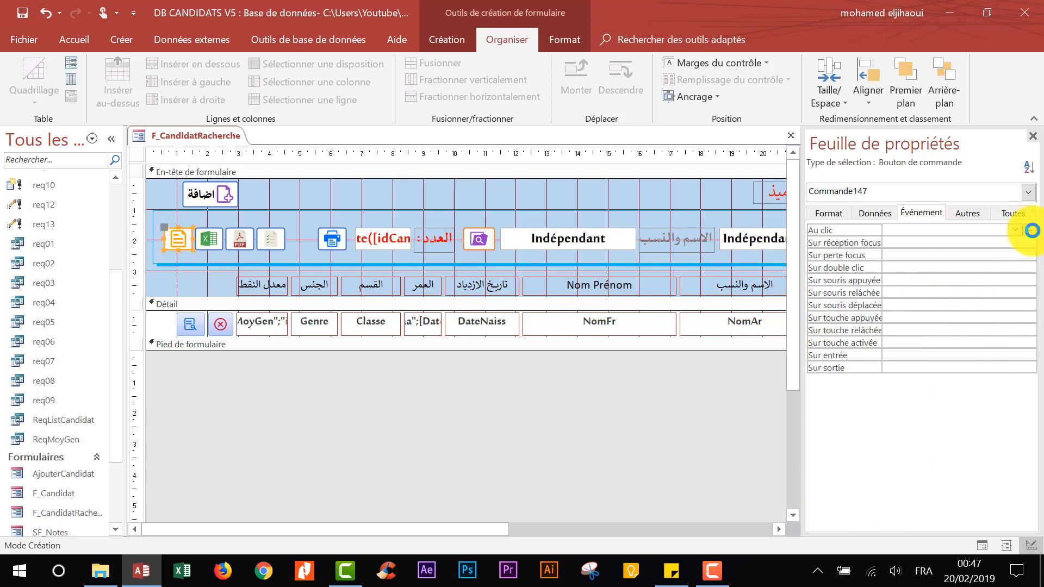
left_click(1030, 230)
key("Return")
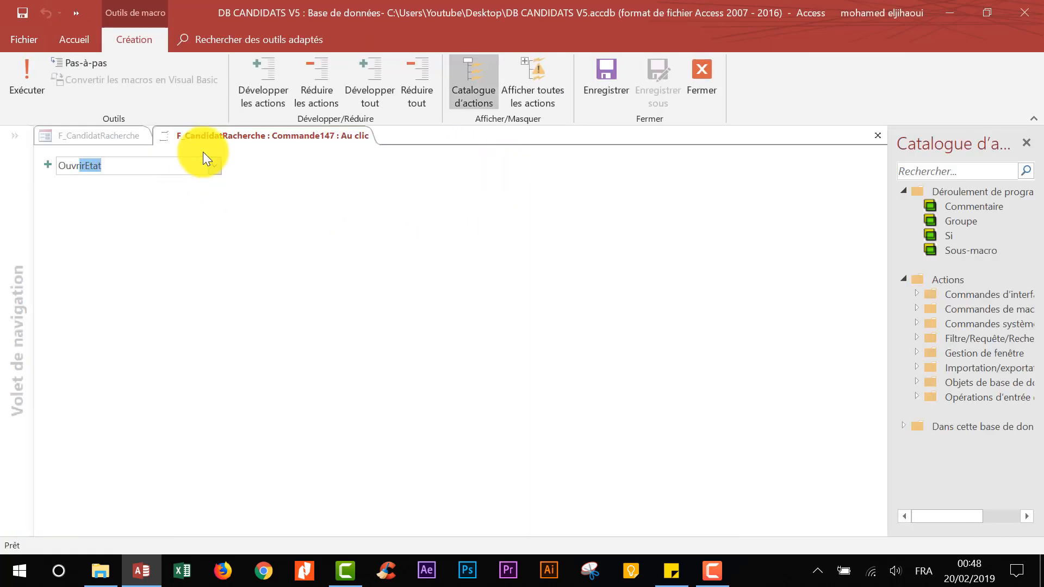
key("Return")
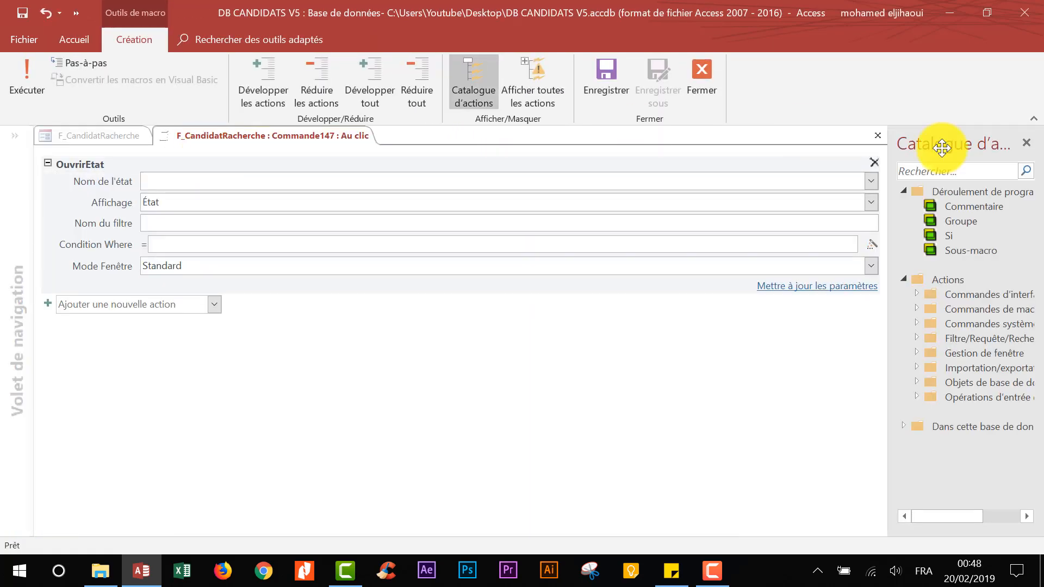
Step: Set the OuvrirEtat action to open E_ReleveNotes in Aperçu avant impression, then save and close the macro
left_click(871, 181)
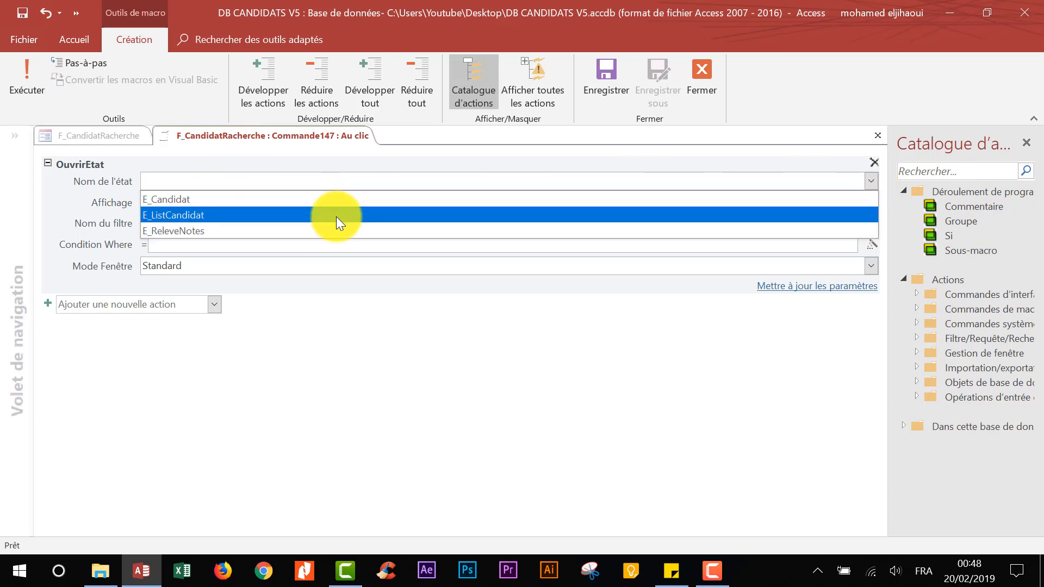
left_click(266, 234)
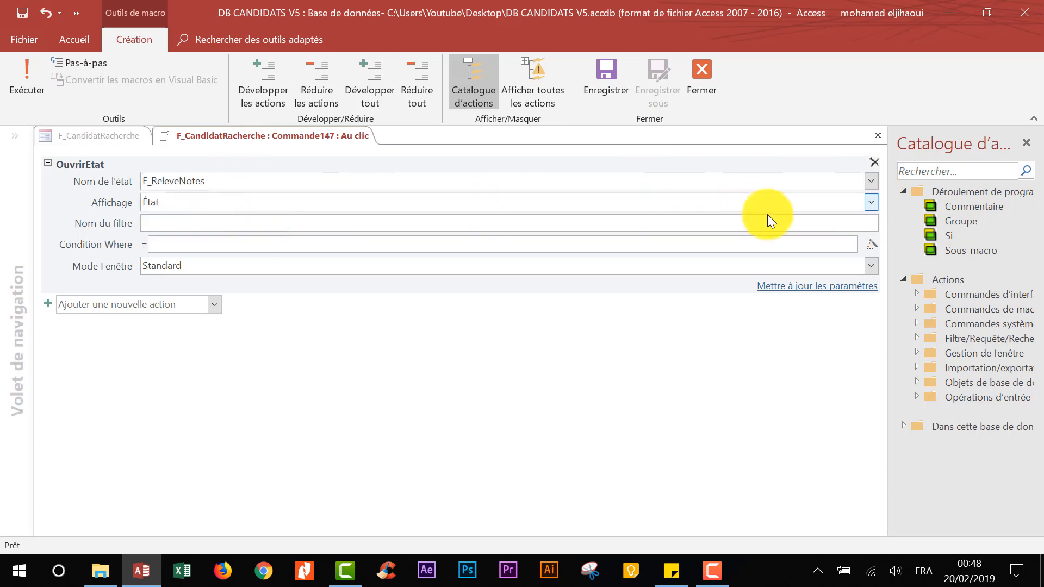
left_click(872, 203)
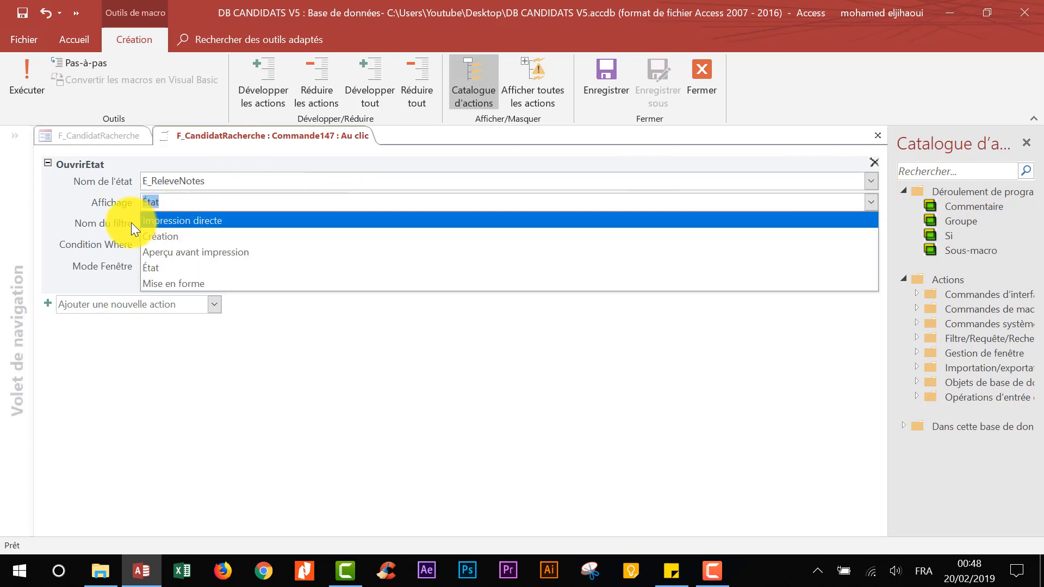
left_click(219, 253)
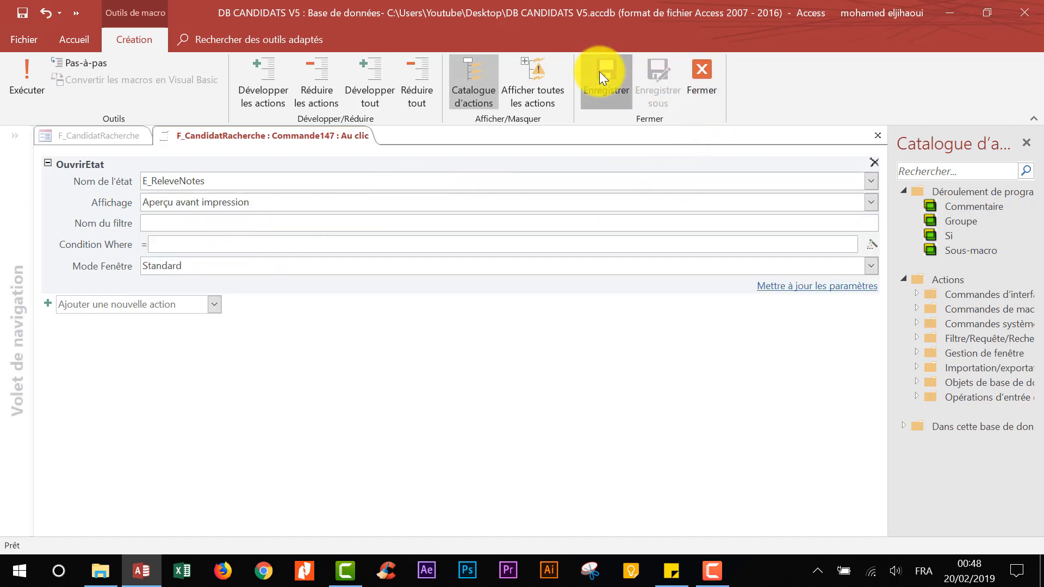
left_click(702, 76)
Step: Open E_ReleveNotes with the new form button, then set its Fenêtre contextuelle and Fenêtre modale properties to Oui in design view
left_click(31, 58)
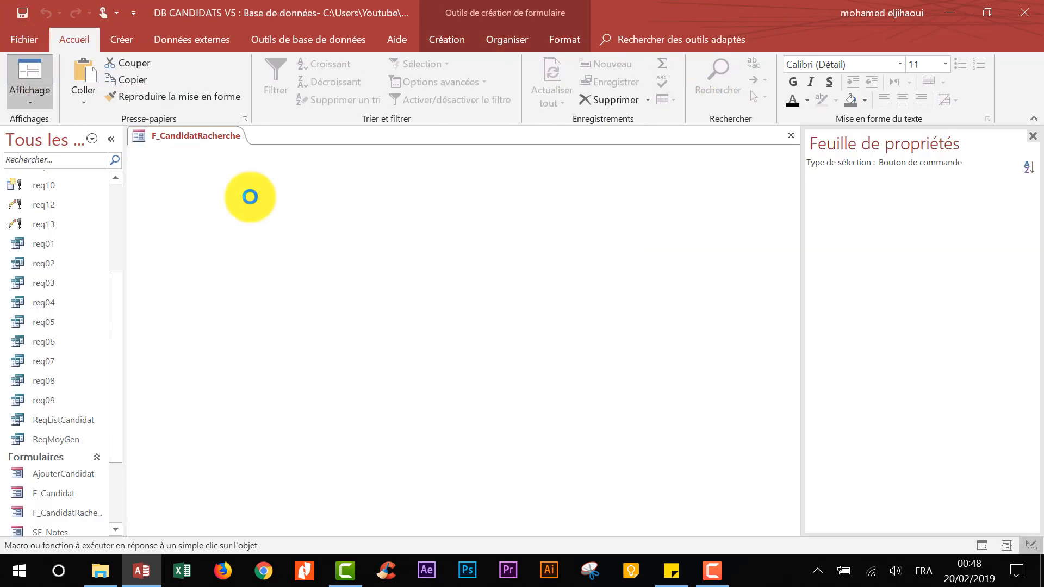
left_click(159, 201)
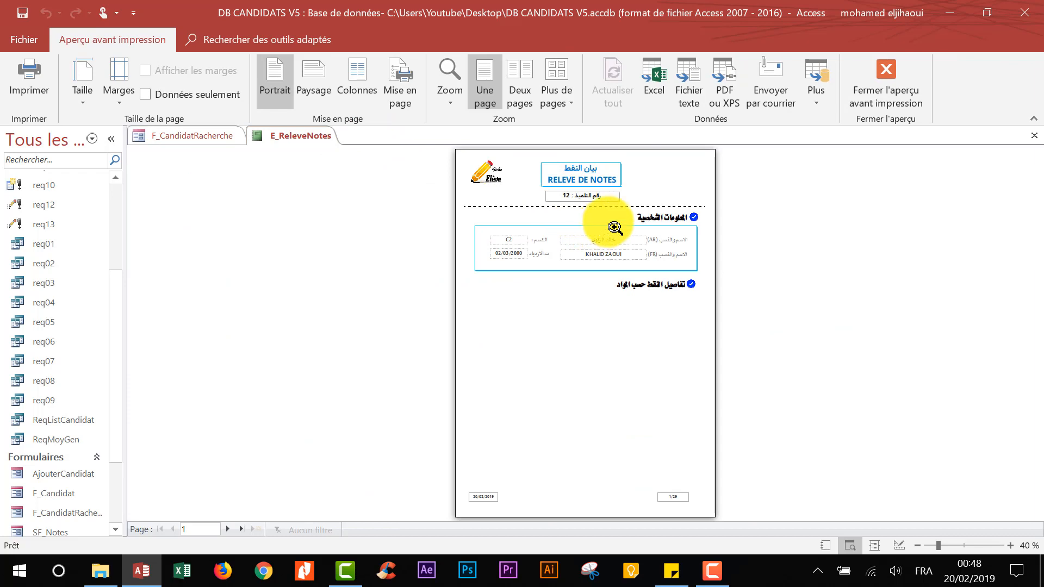
right_click(320, 143)
left_click(398, 240)
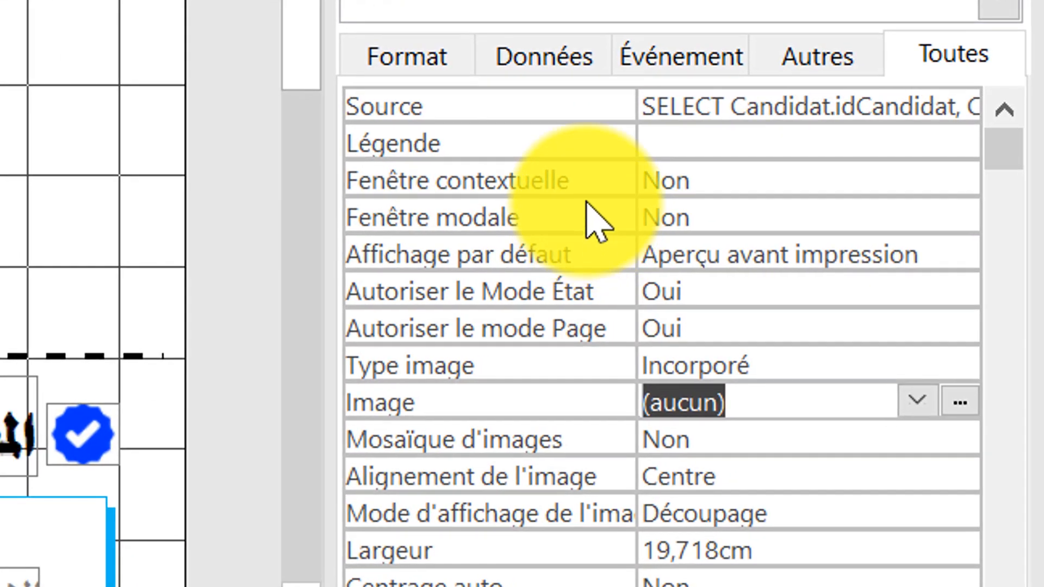
double_click(705, 186)
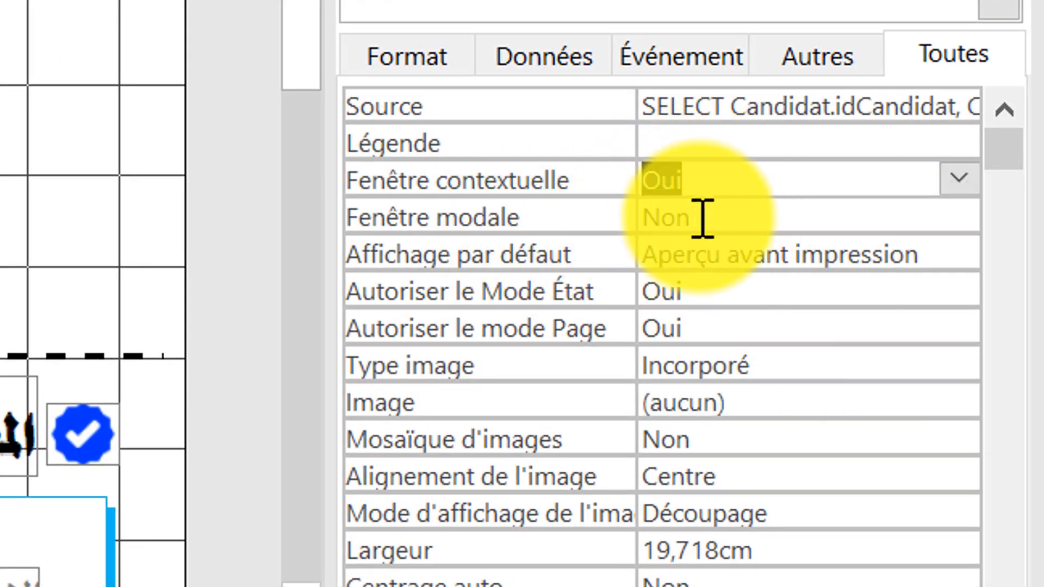
left_click(734, 217)
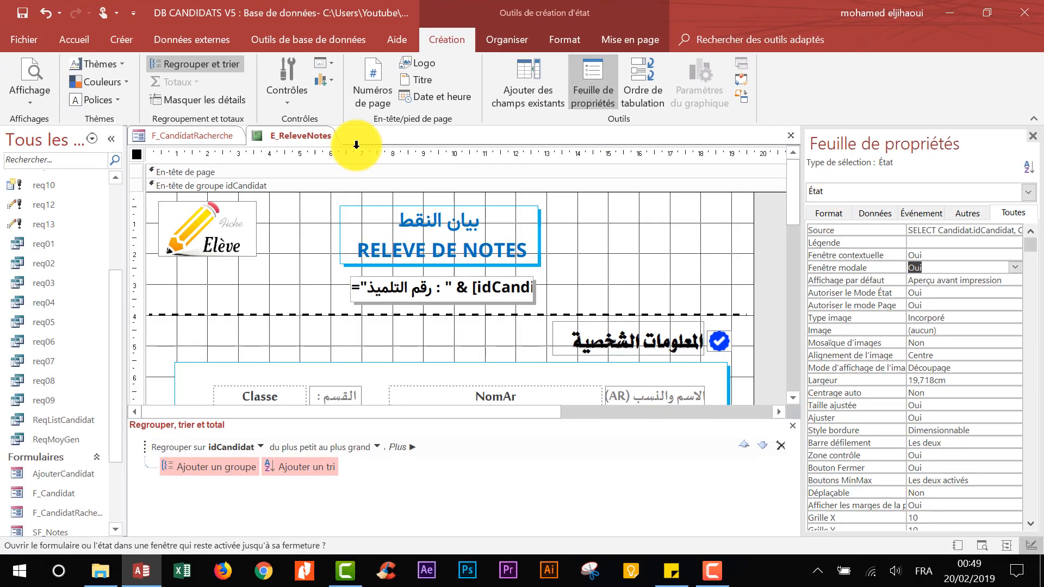
Step: Check E_ReleveNotes as a pop-up from the form, then turn on its Centrage auto property in design view
right_click(356, 144)
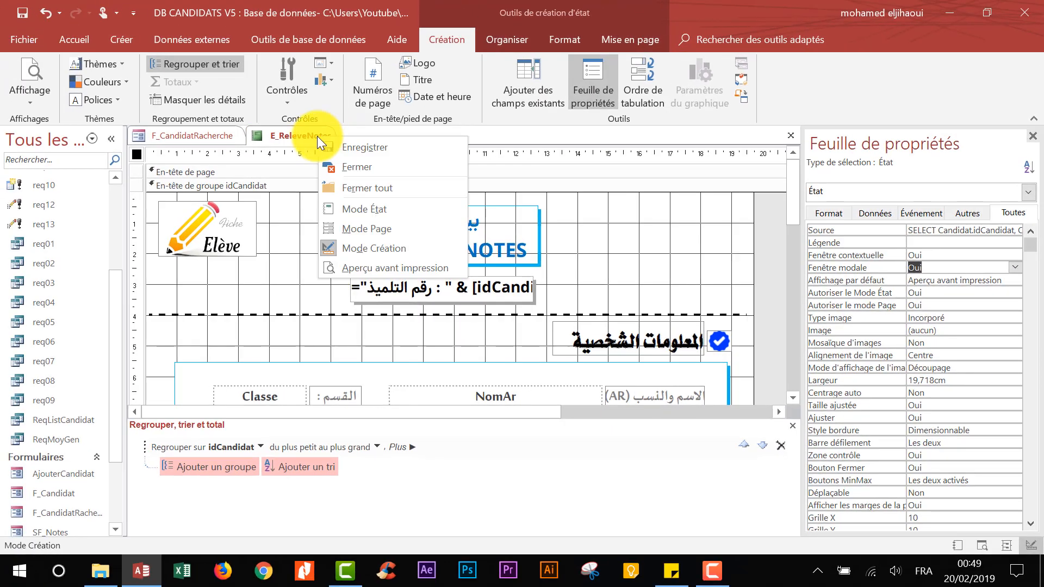
left_click(367, 168)
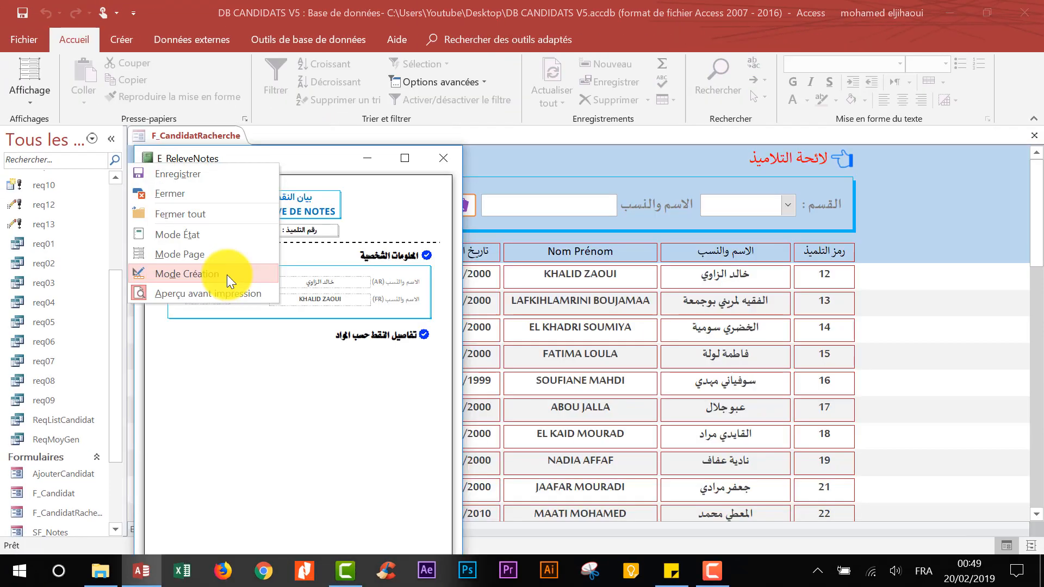
left_click(226, 275)
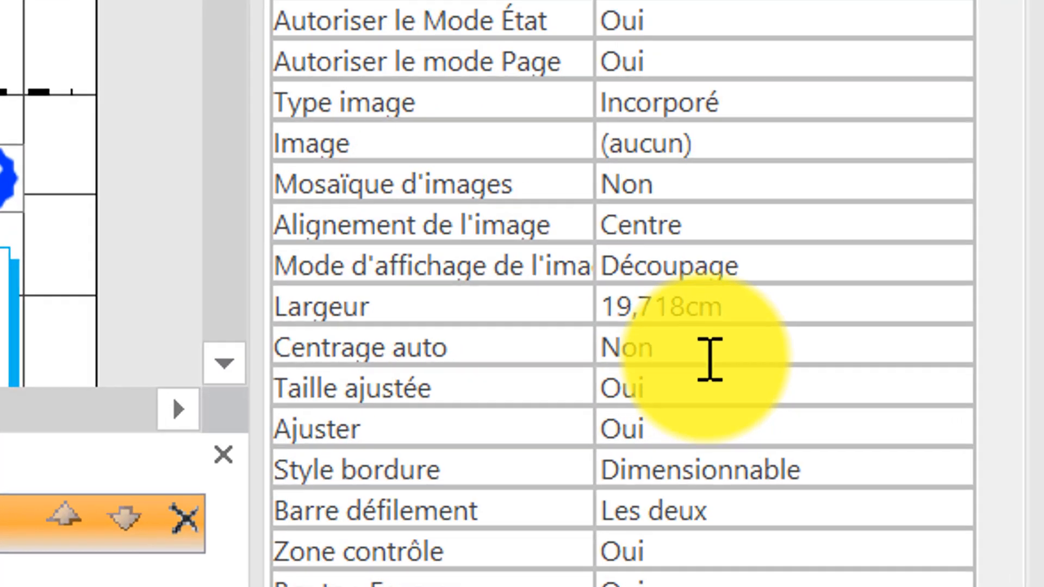
double_click(941, 394)
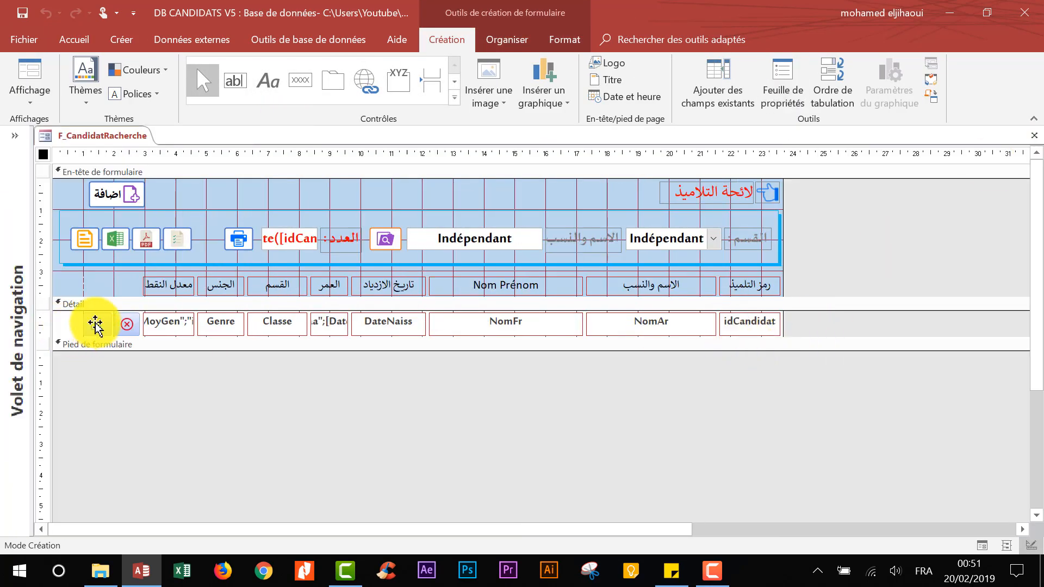
Step: Duplicate the record view button in the Détail section of F_CandidatRacherche and place the copy beside the original
left_click(97, 325)
key("ctrl+c")
key("ctrl+v")
left_click_drag(96, 352, 109, 333)
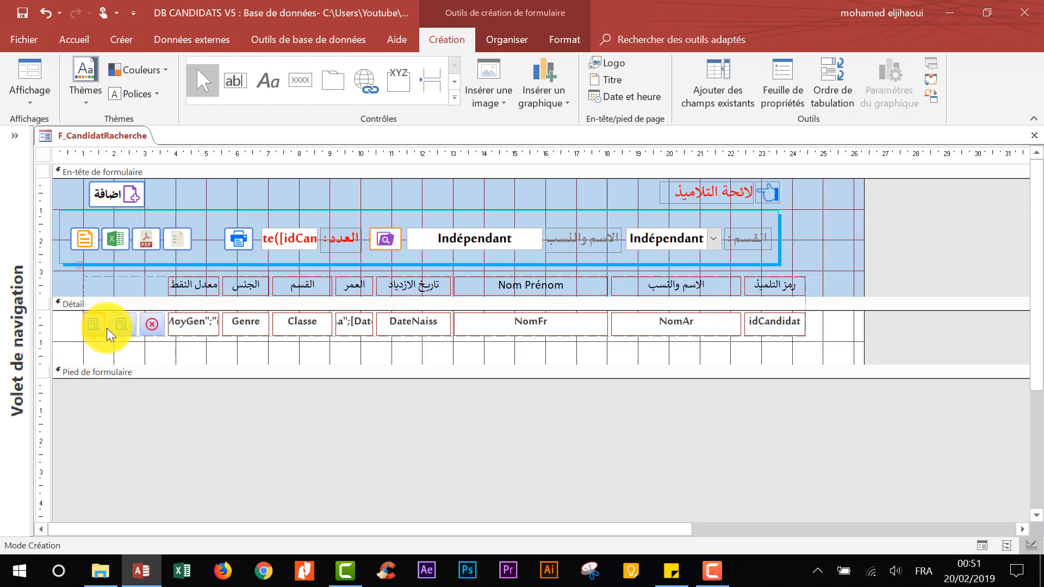
Step: Make the two record view buttons in the Détail section equally wide using the Au plus large size
left_click(134, 330)
left_click(97, 330, "shift")
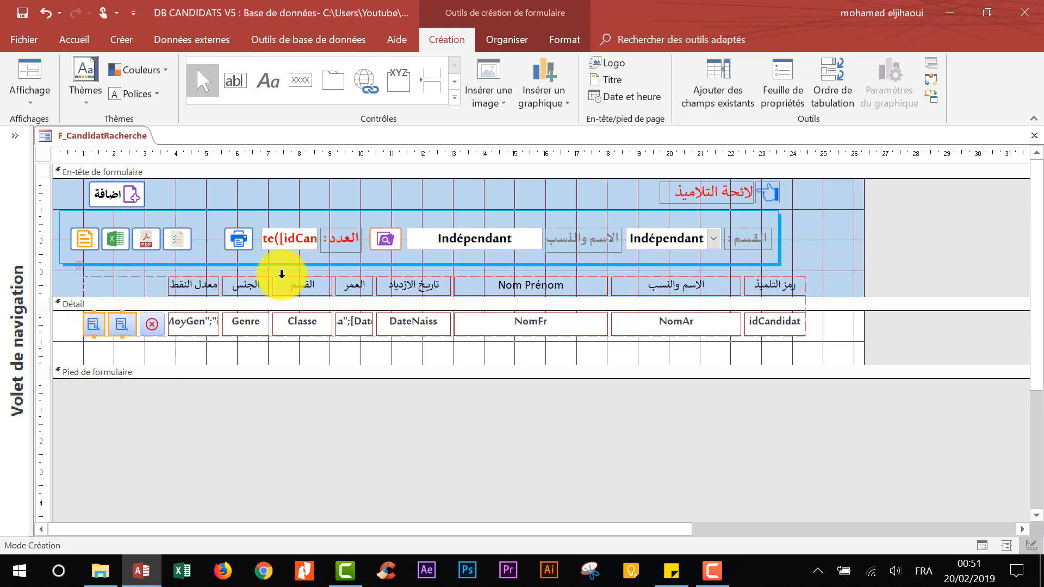
left_click(489, 42)
left_click(827, 87)
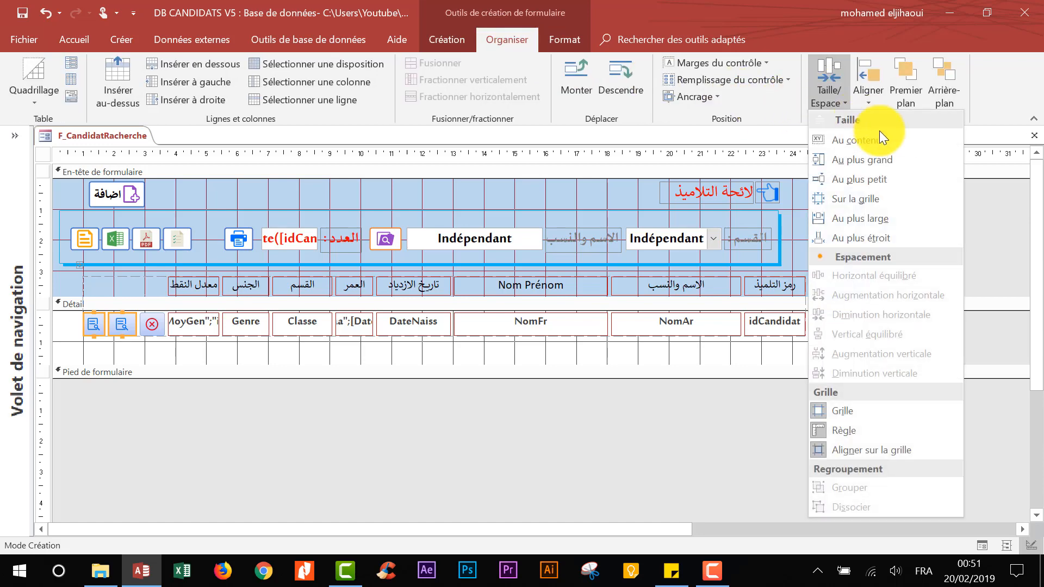
left_click(843, 218)
left_click(169, 422)
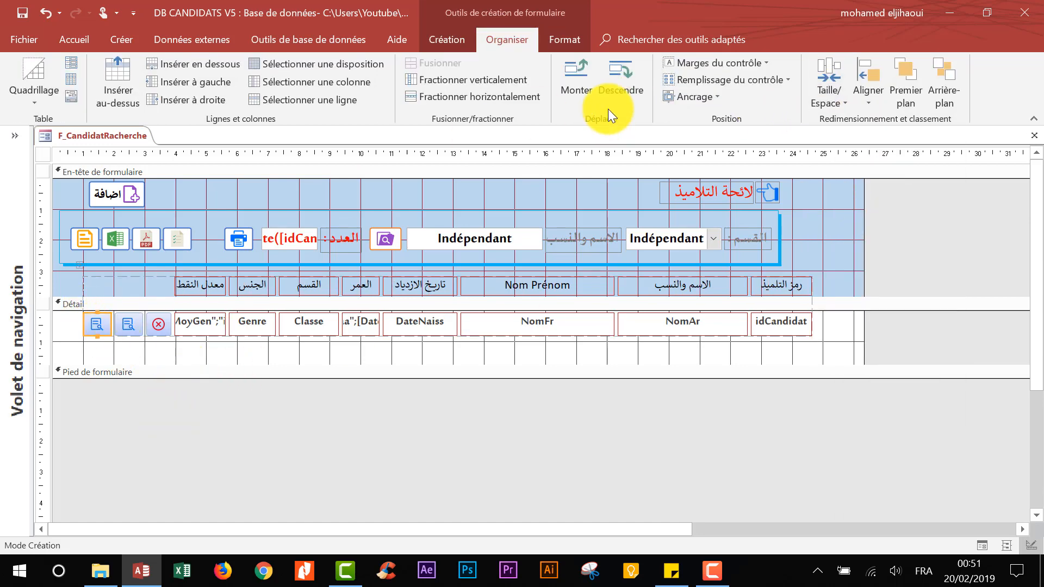
left_click(447, 38)
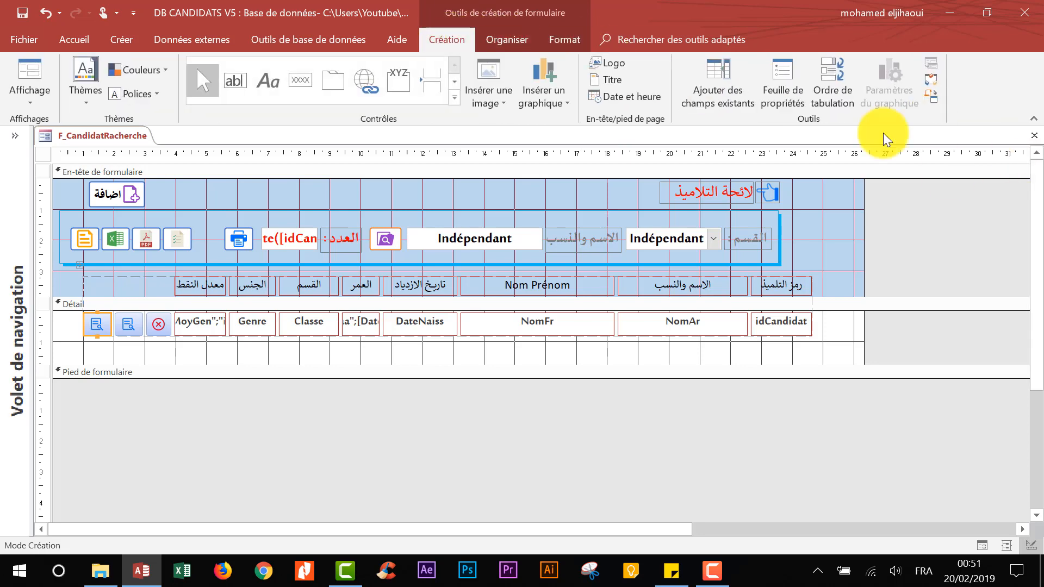
Step: Set the image of the duplicated record view button in the Détail section to the orange printer icon from the ICONES folder
left_click(787, 91)
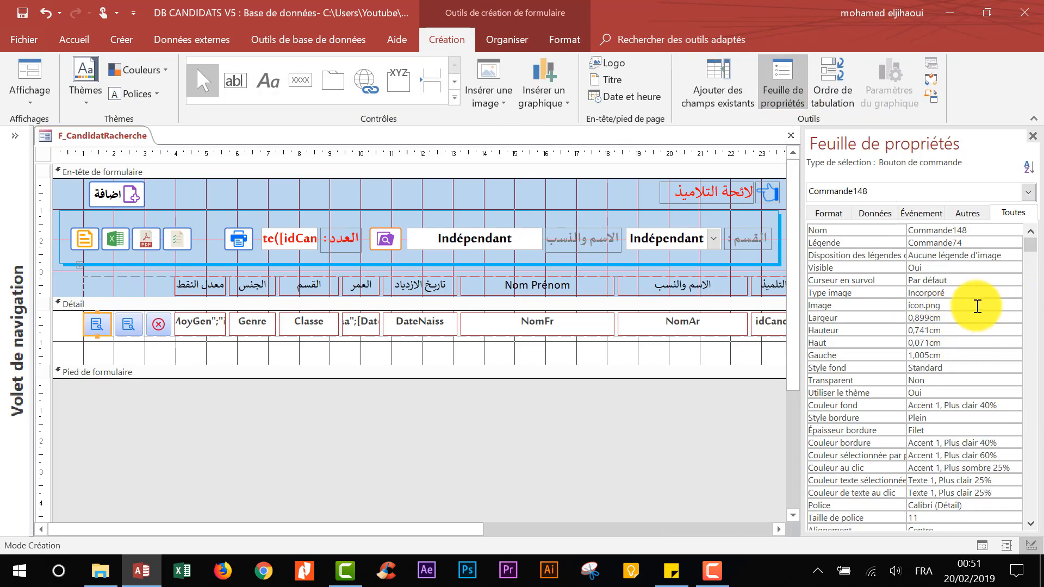
left_click(977, 306)
left_click(1015, 305)
left_click(804, 214)
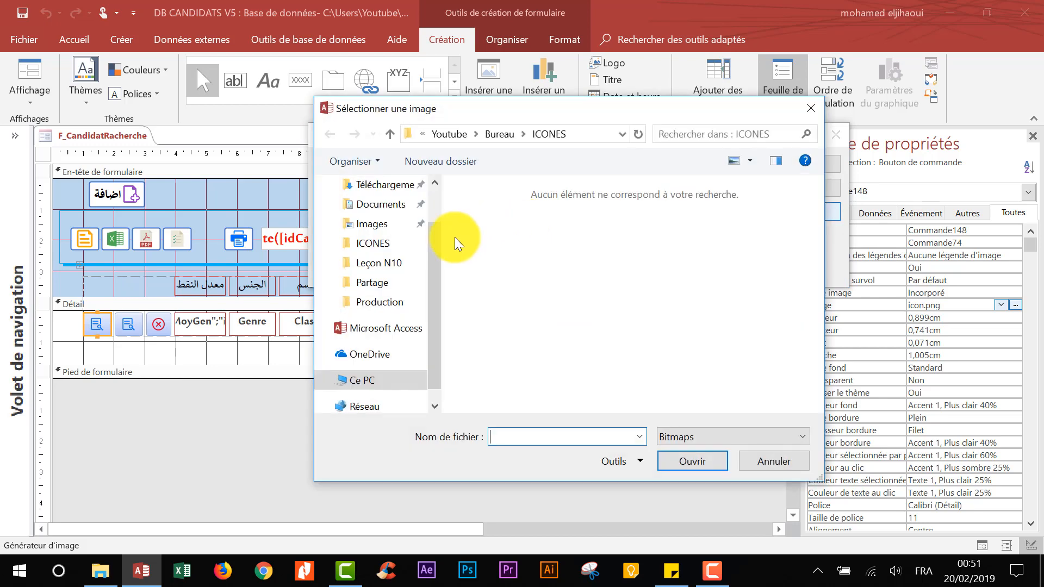
left_click(380, 243)
left_click(757, 438)
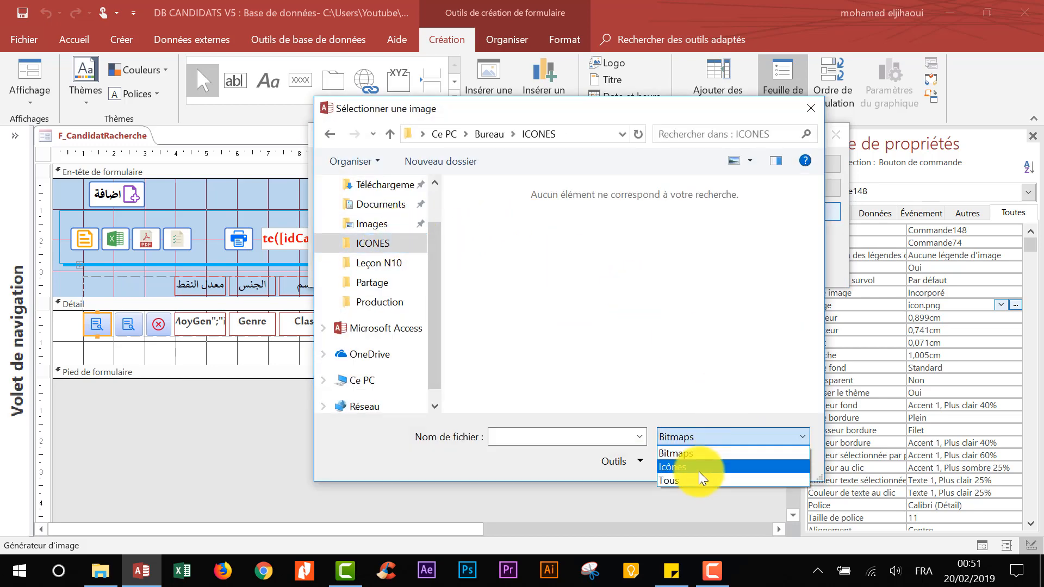
left_click(702, 480)
scroll(688, 334, "down", 5)
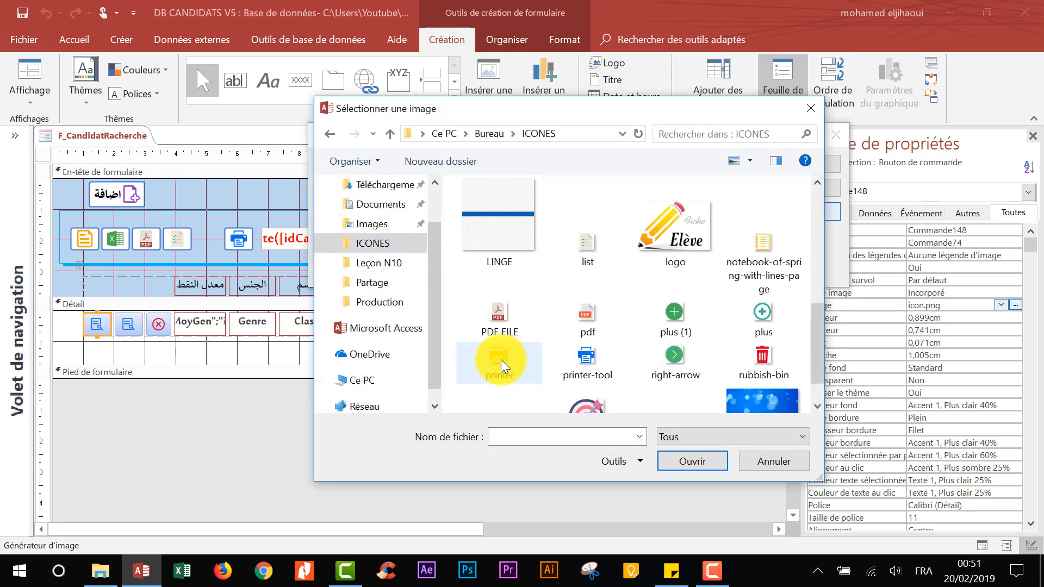
double_click(503, 365)
left_click(229, 479)
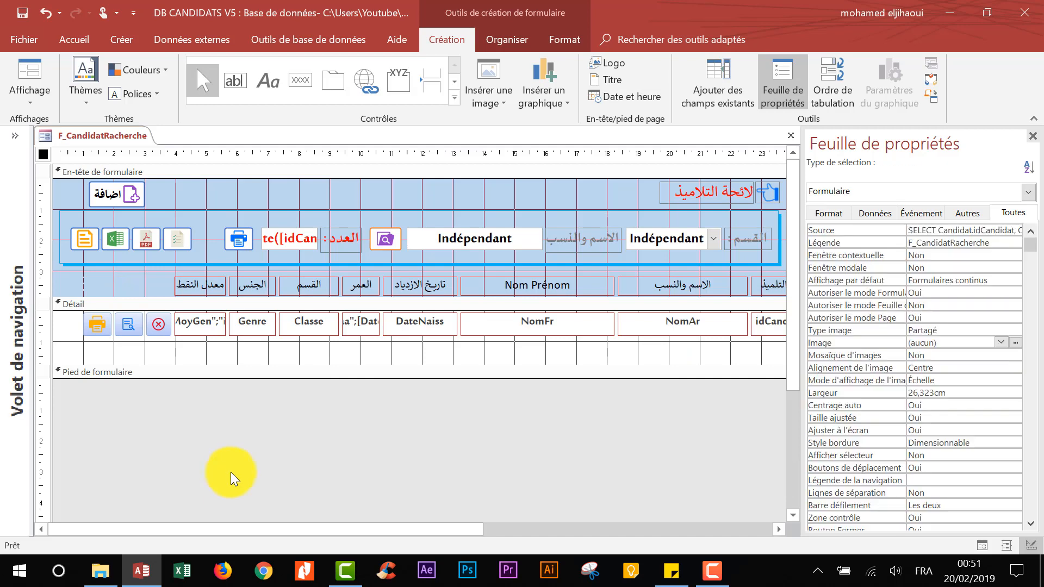
Step: Create an embedded macro for the Au clic event of the orange printer button and add an OuvrirEtat action
left_click(102, 325)
left_click(921, 213)
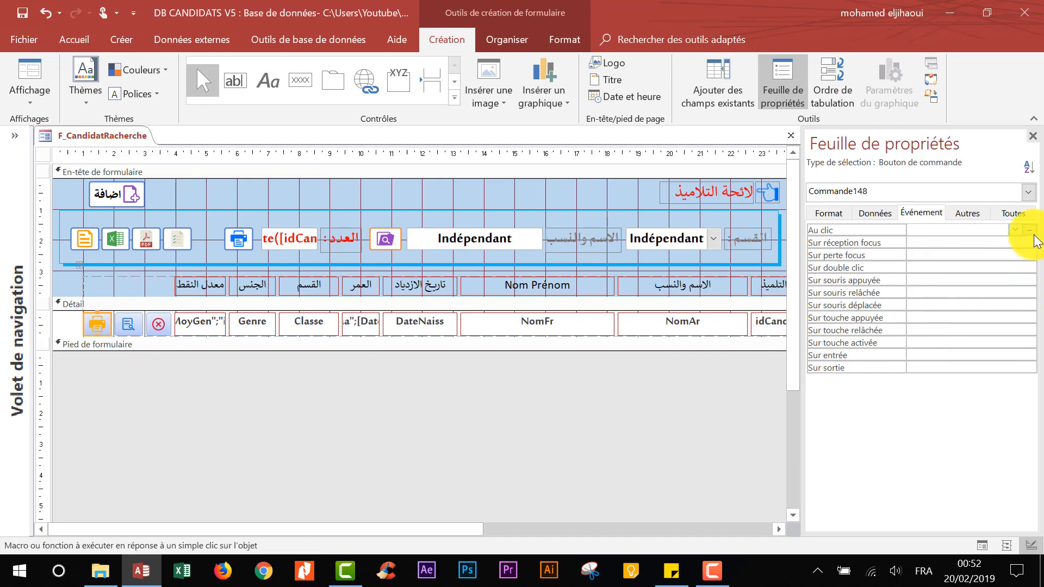
left_click(944, 242)
left_click(918, 230)
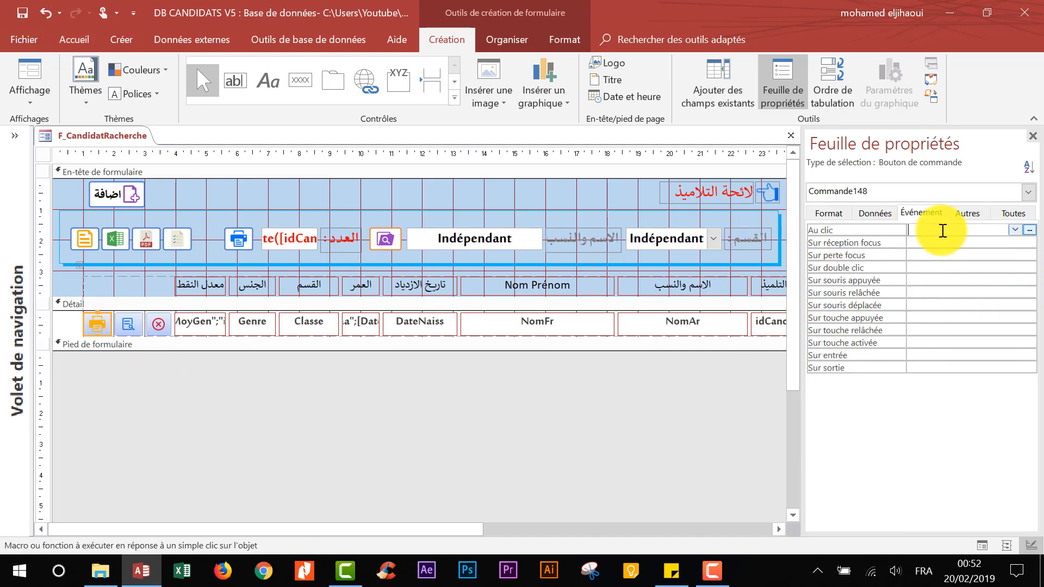
left_click(1030, 230)
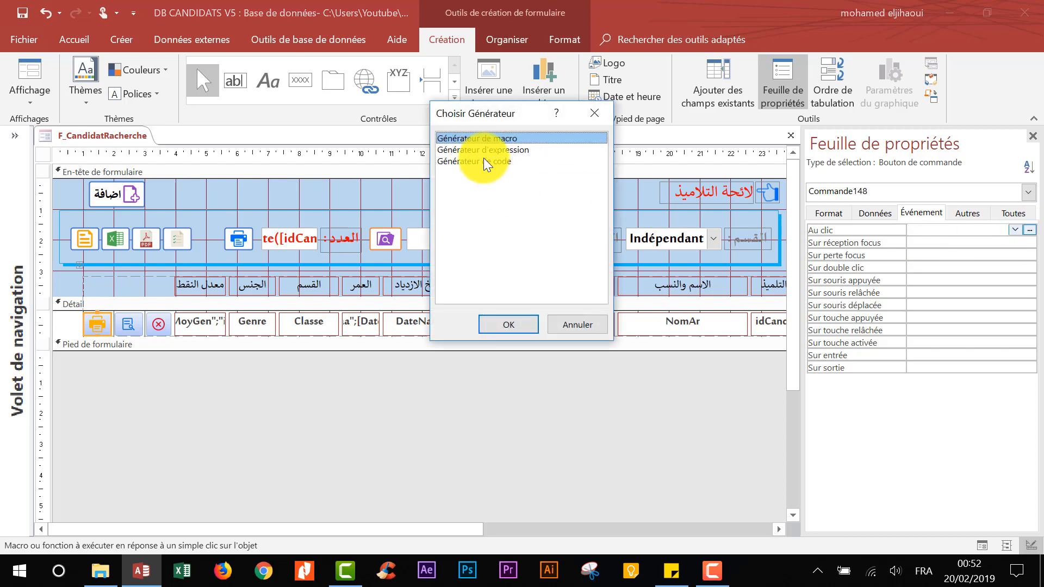
double_click(478, 140)
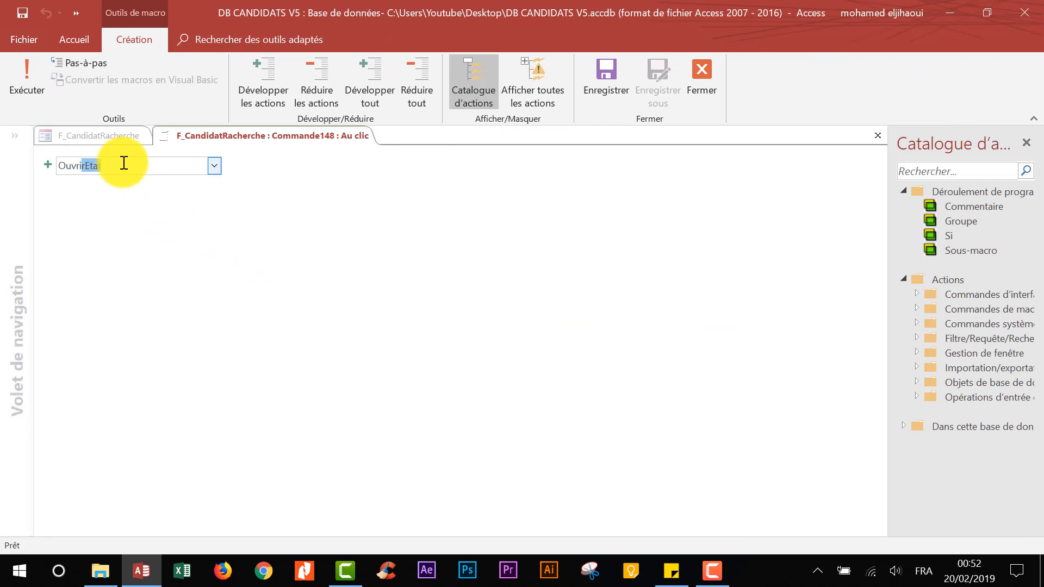
key("Return")
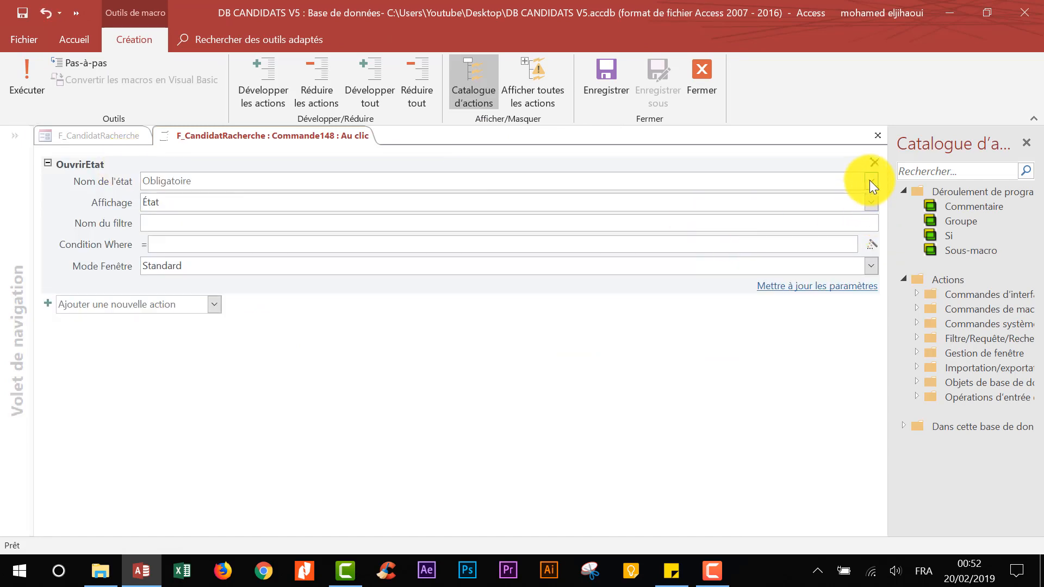
Step: Set the OuvrirEtat action to open E_ReleveNotes in Aperçu avant impression
left_click(872, 186)
left_click(332, 228)
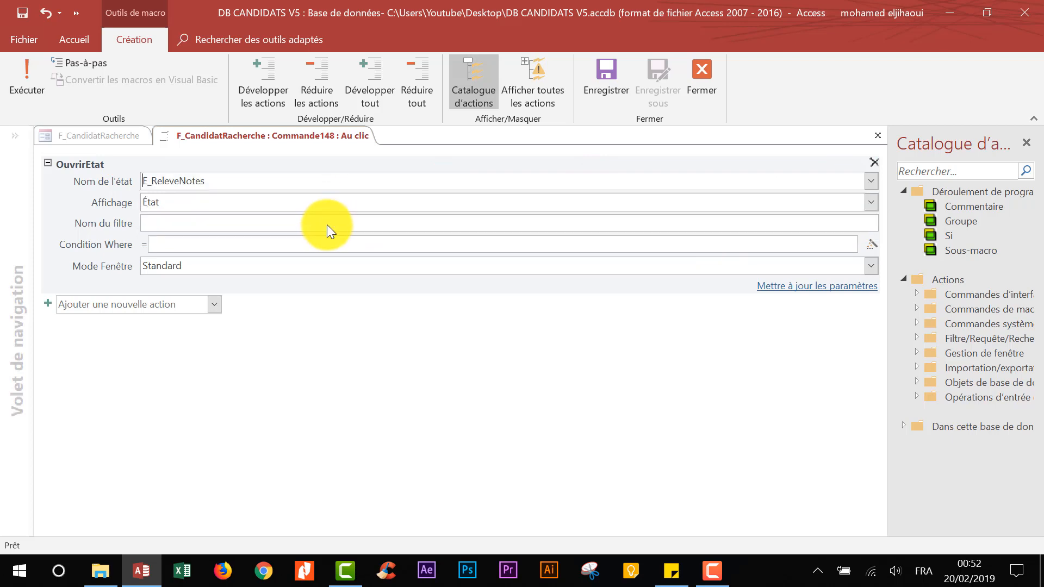
left_click(871, 202)
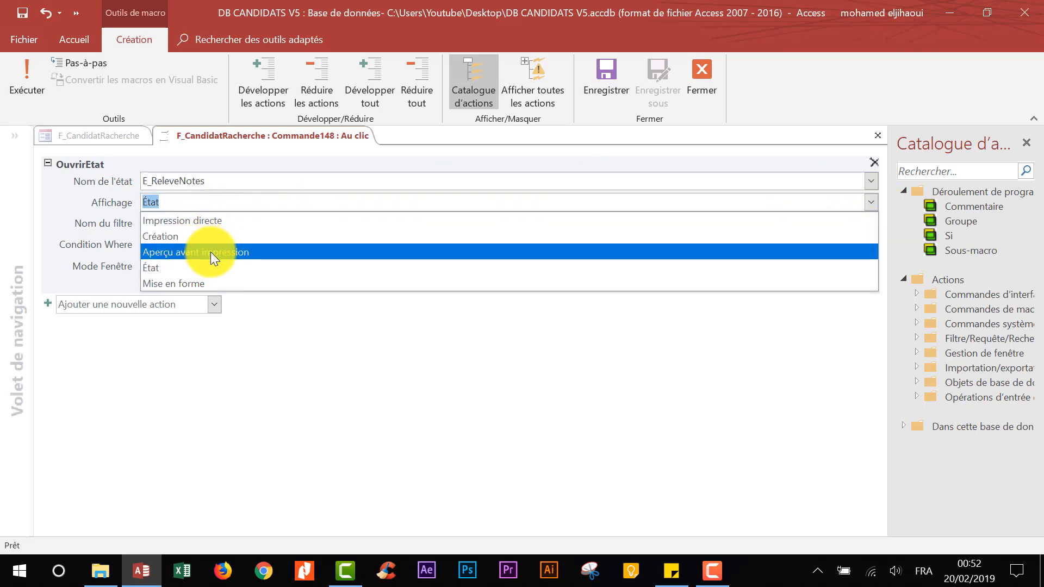
left_click(212, 253)
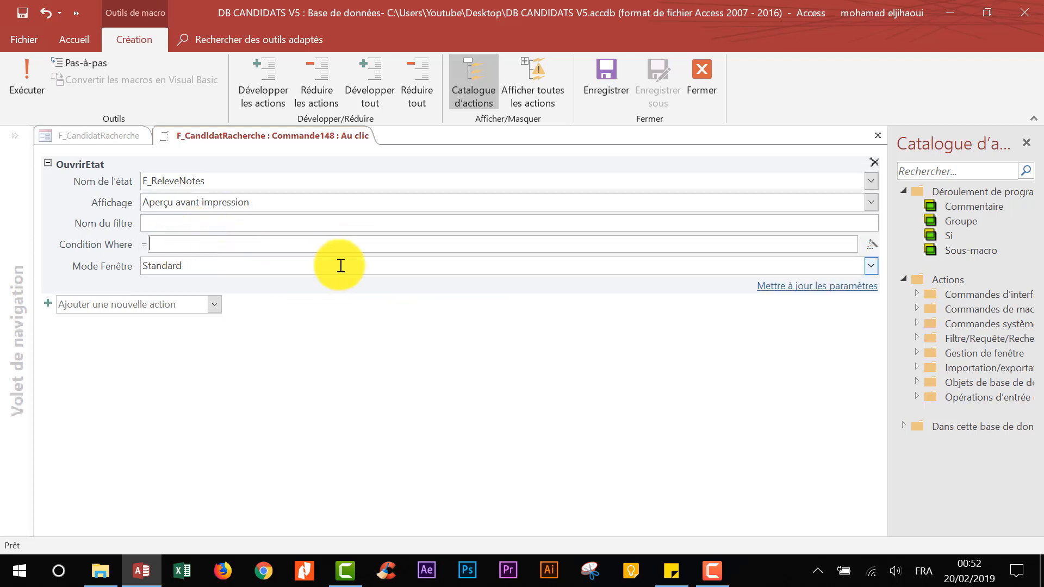
Step: Set the action's Where condition to [idCandidat]=[Formulaires]![F_CandidatRacherche]![idCandidat]
type("id")
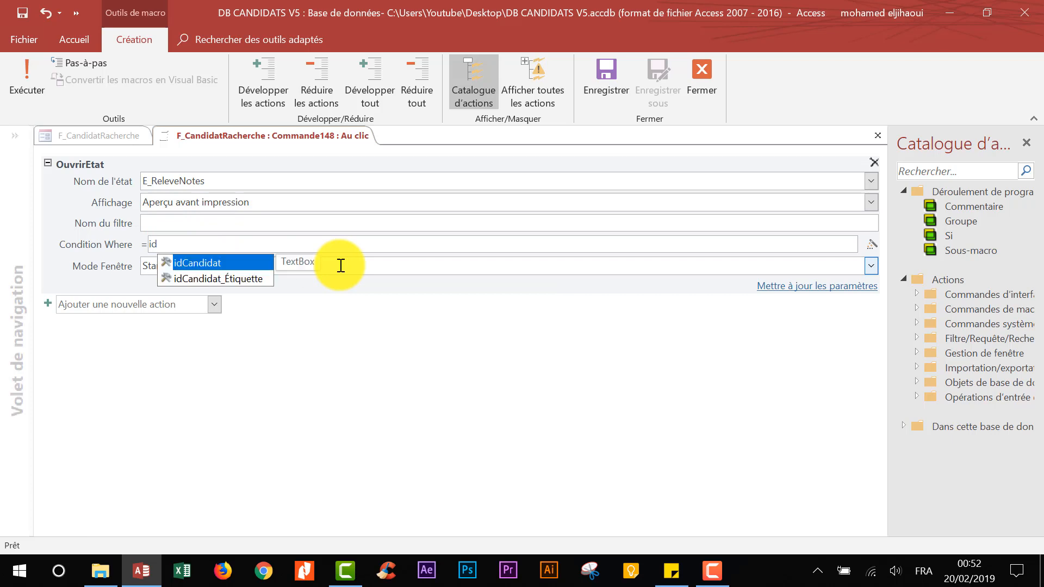
key("Tab")
type("=")
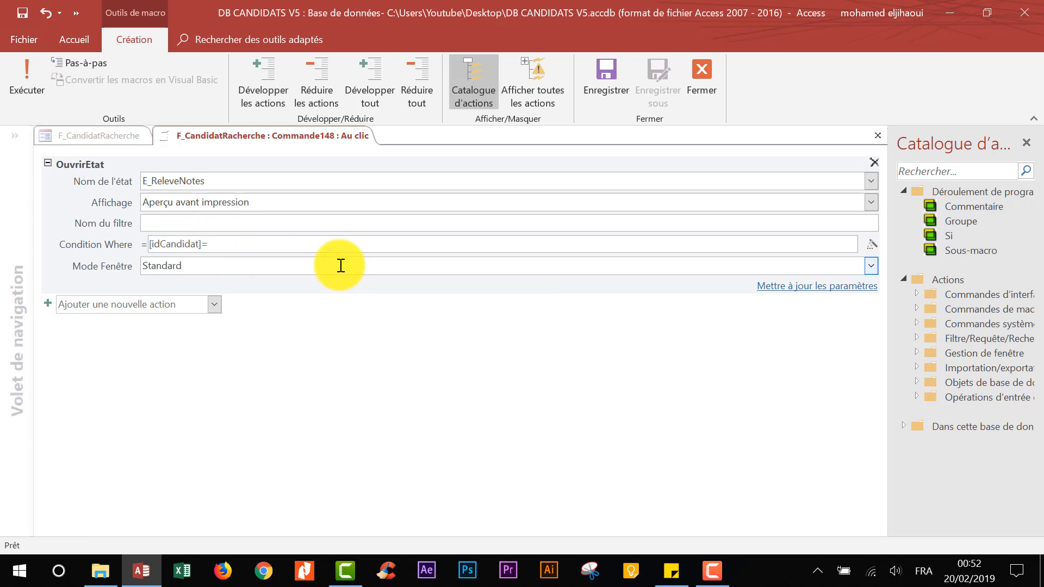
type("for")
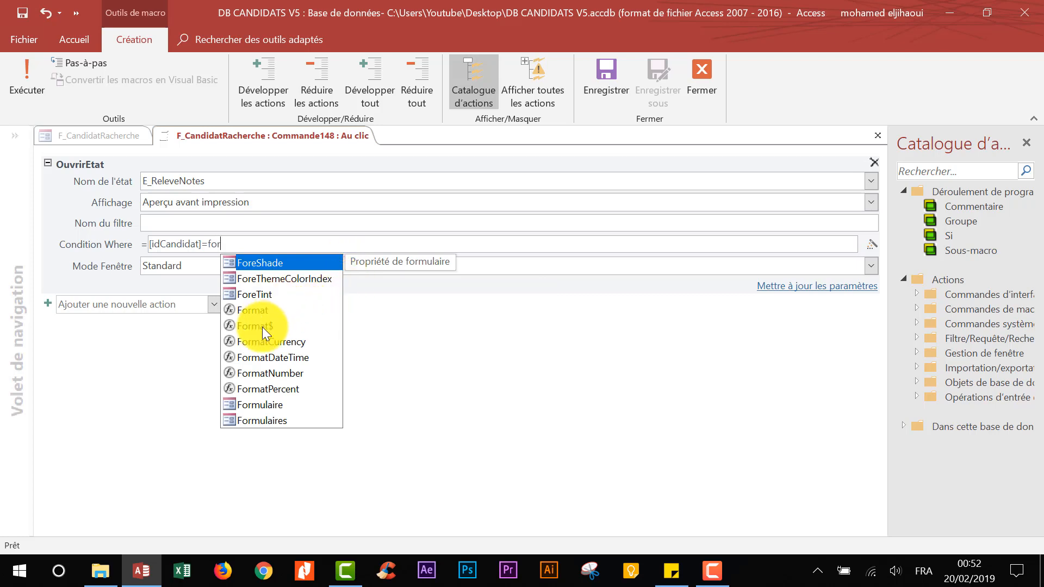
double_click(272, 421)
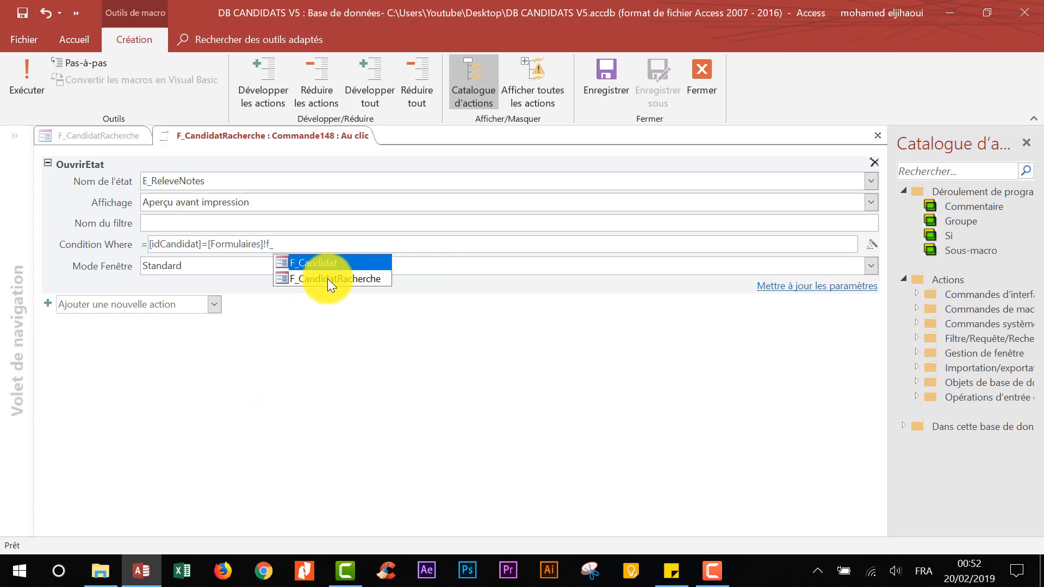
double_click(336, 278)
type("![F")
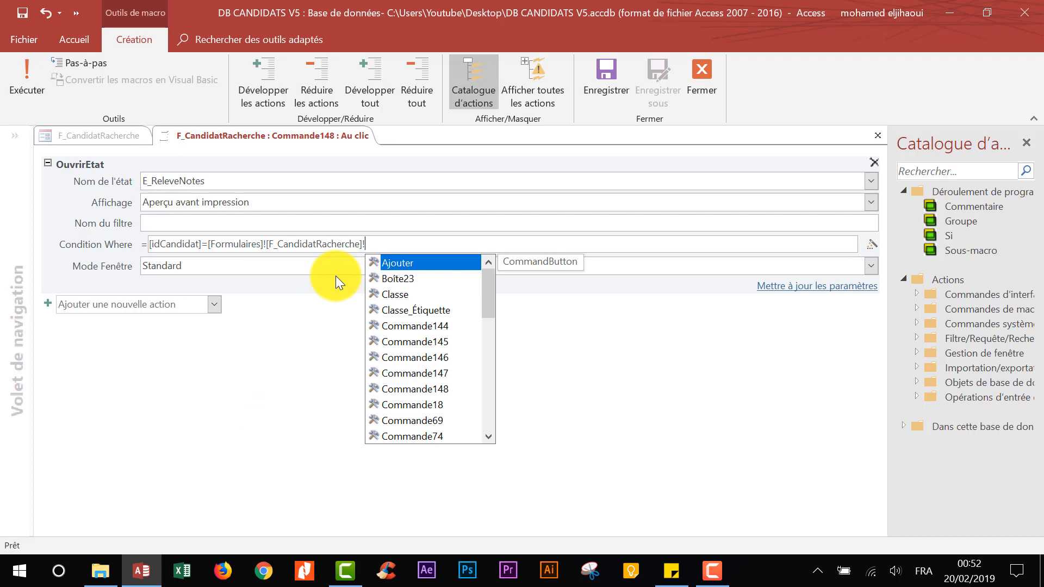
type("id")
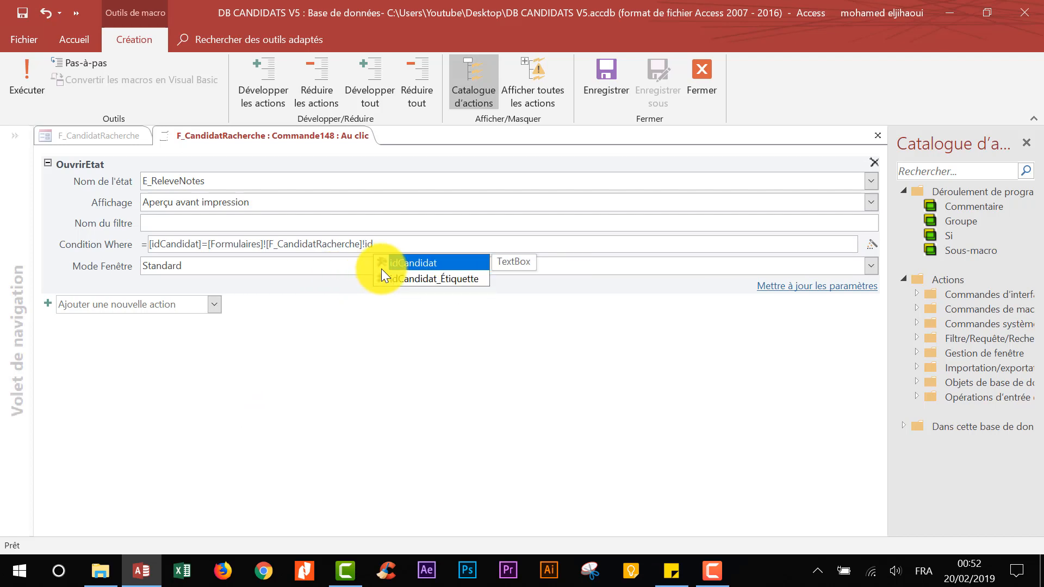
double_click(375, 264)
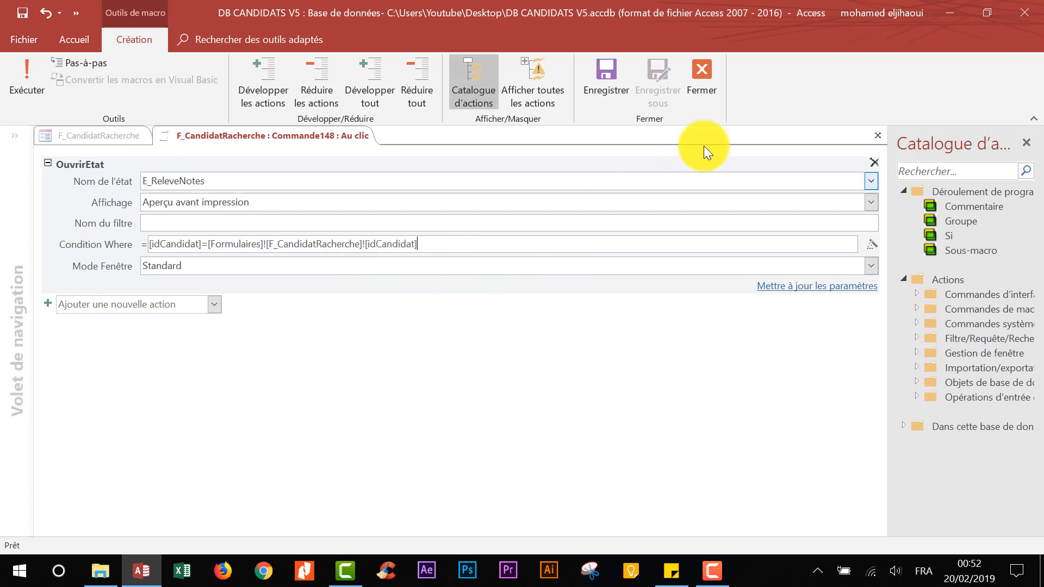
Step: Close the macro with its changes saved, then save F_CandidatRacherche
left_click(701, 73)
left_click(446, 331)
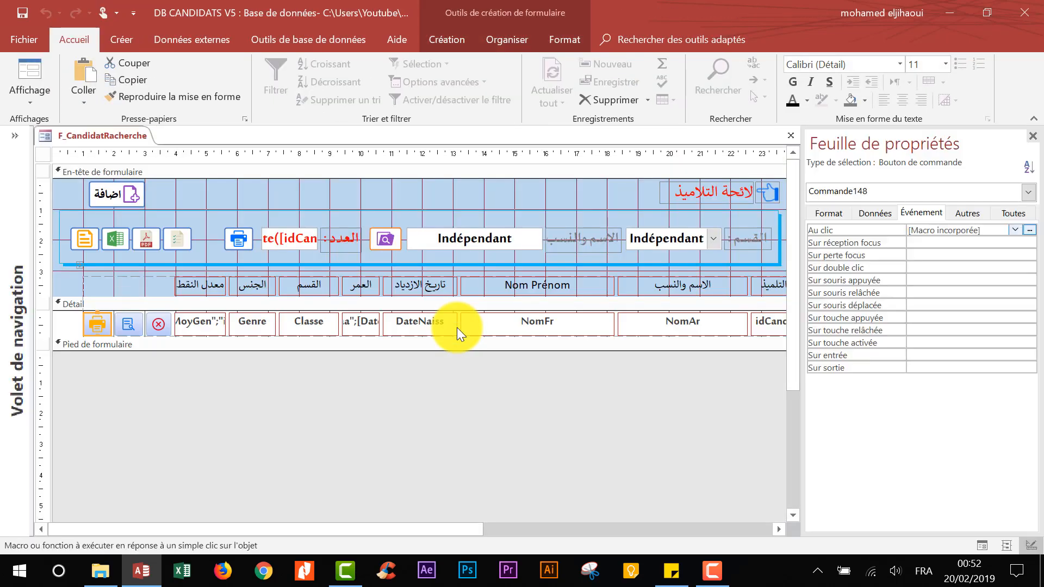
left_click(24, 15)
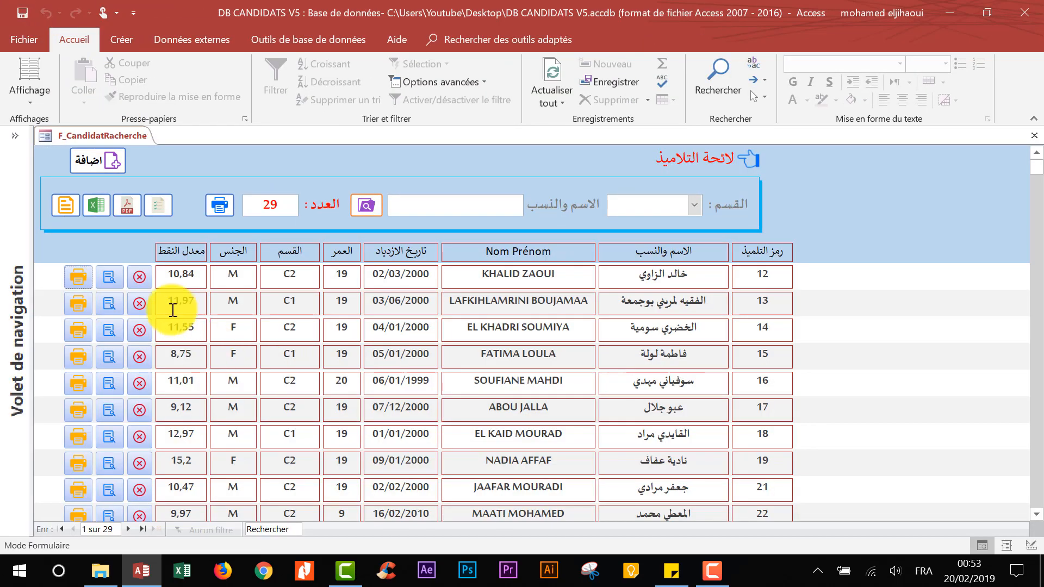
Step: Check the orange printer button in form view by previewing E_ReleveNotes for the first and fifth students
left_click(78, 276)
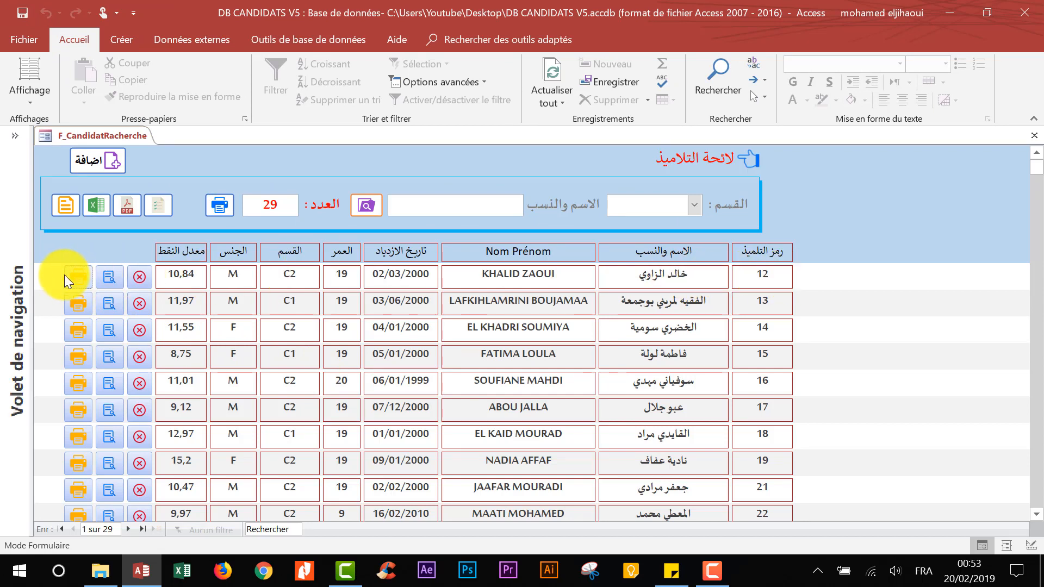
double_click(788, 275)
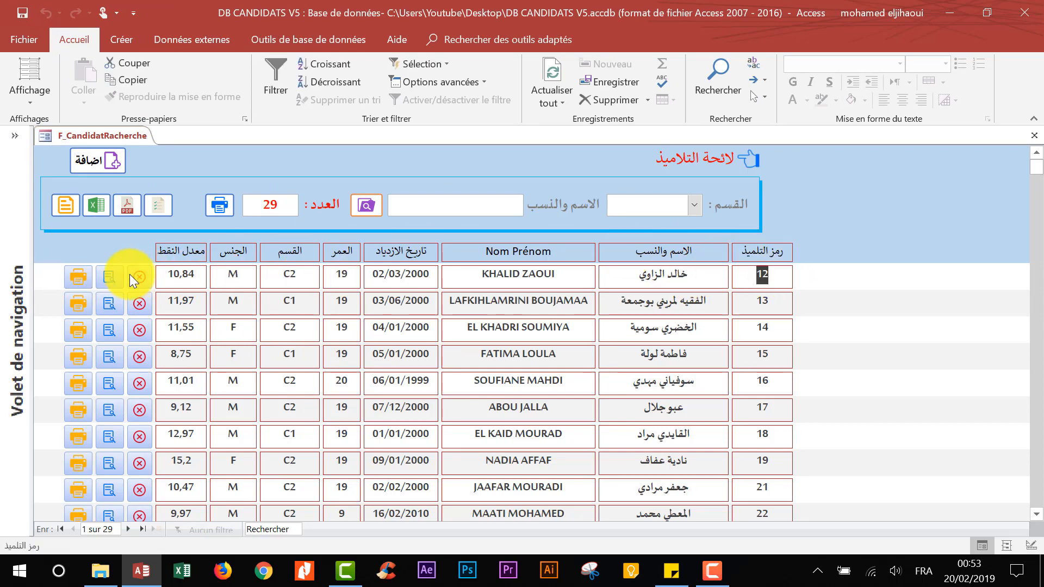
left_click(85, 280)
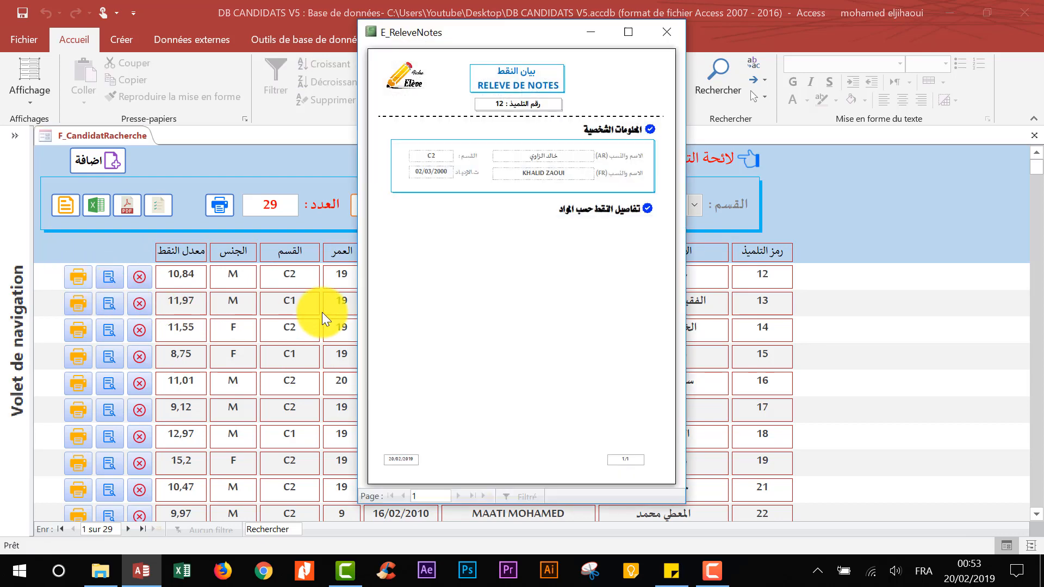
left_click(664, 33)
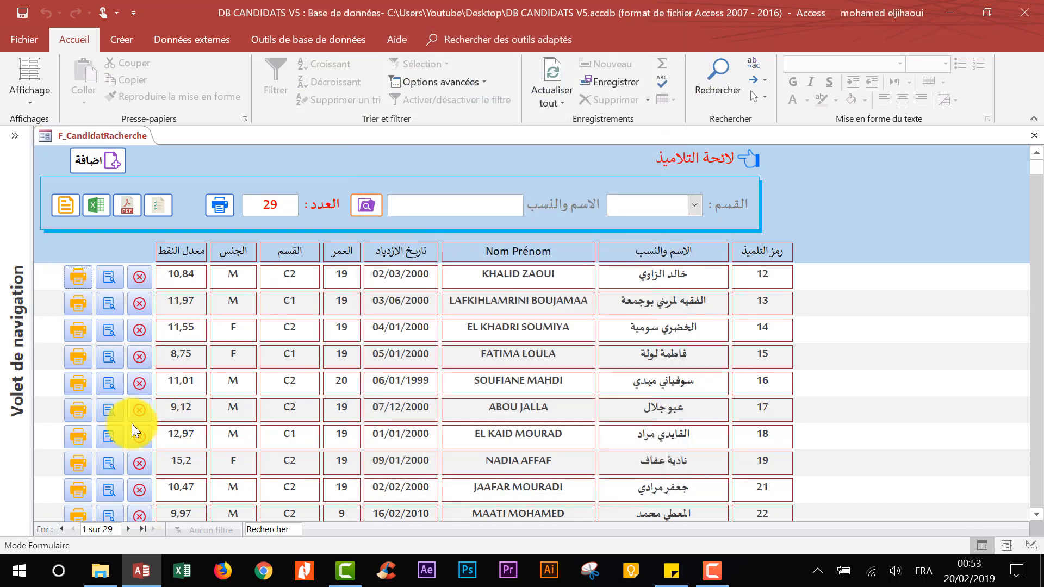
left_click(80, 383)
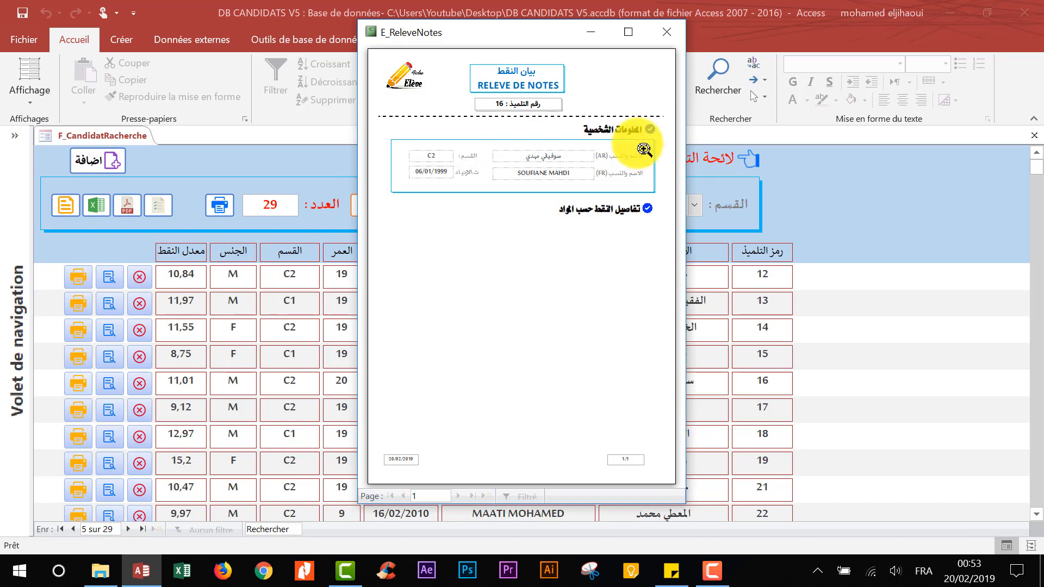